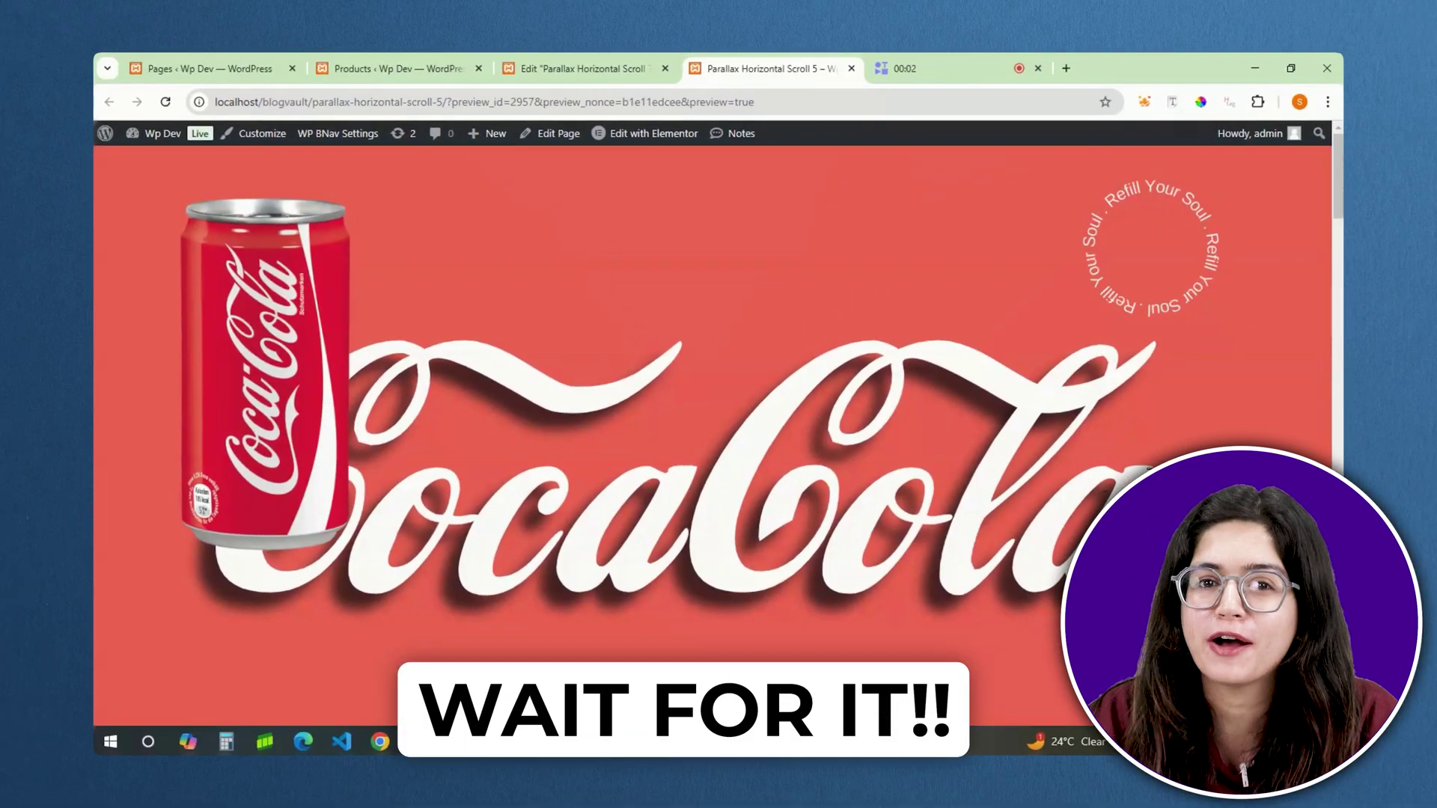
Step: Scroll through the preview to watch the rolling can cross the red, black and product slides
scroll(1314, 401, "down", 5)
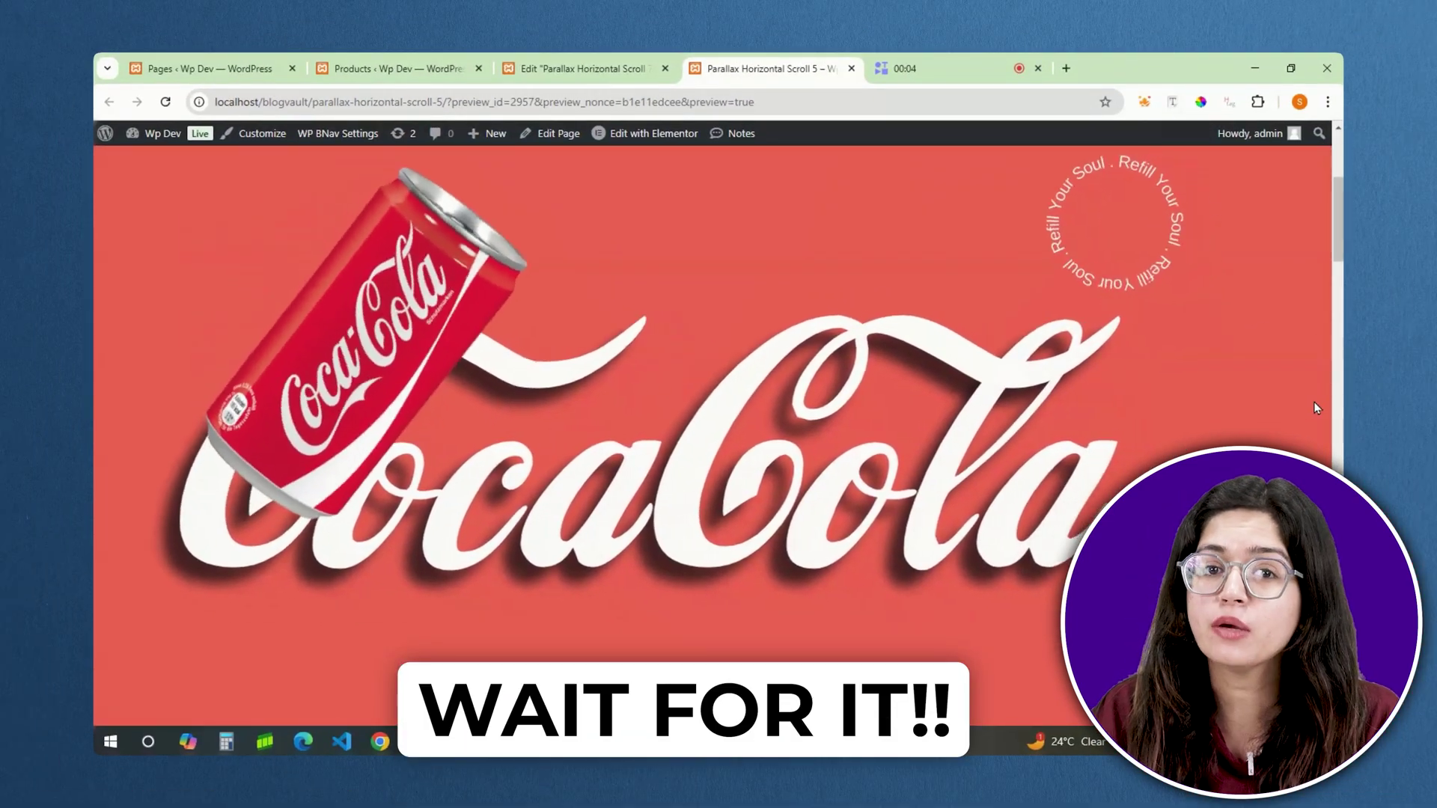
scroll(1316, 407, "down", 5)
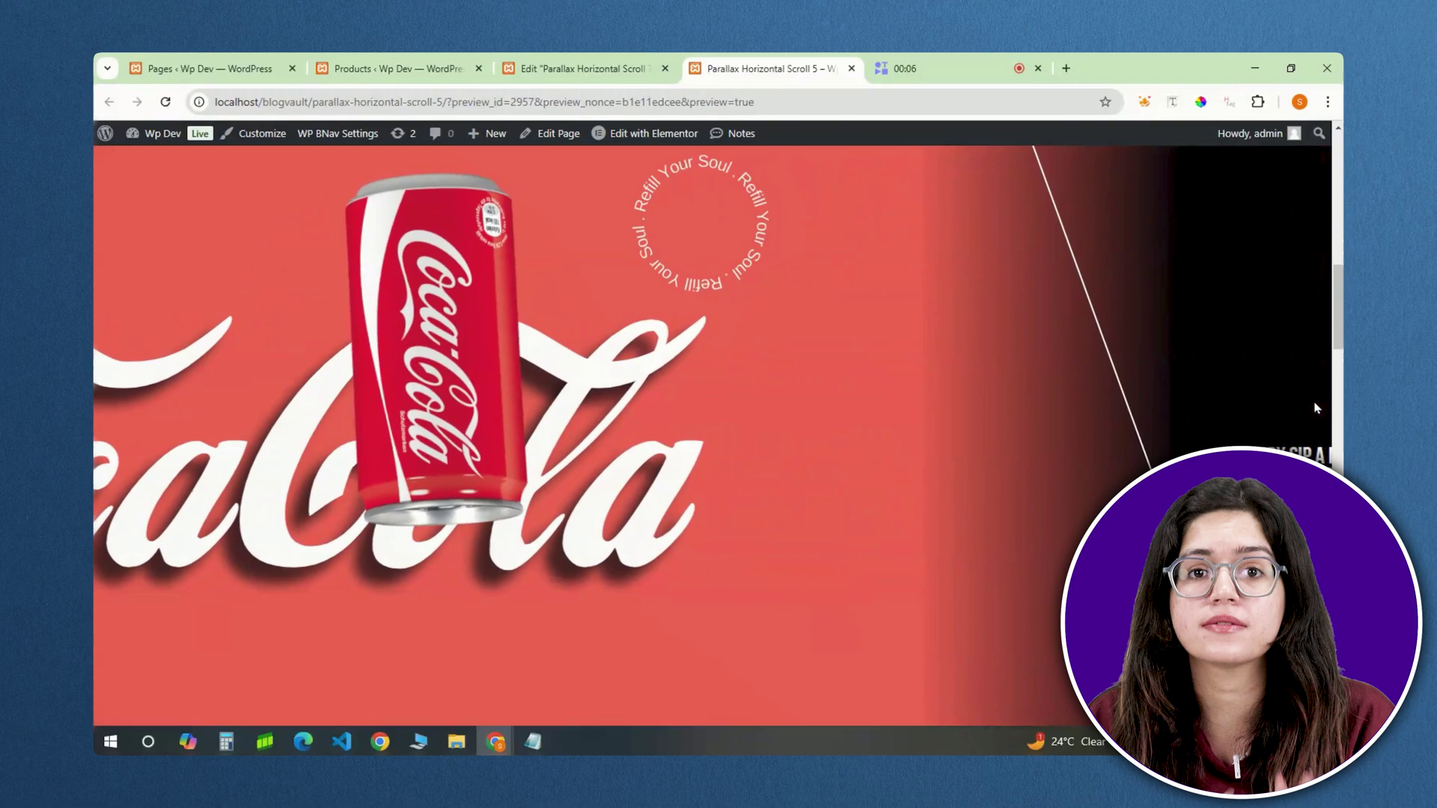
scroll(1315, 408, "down", 5)
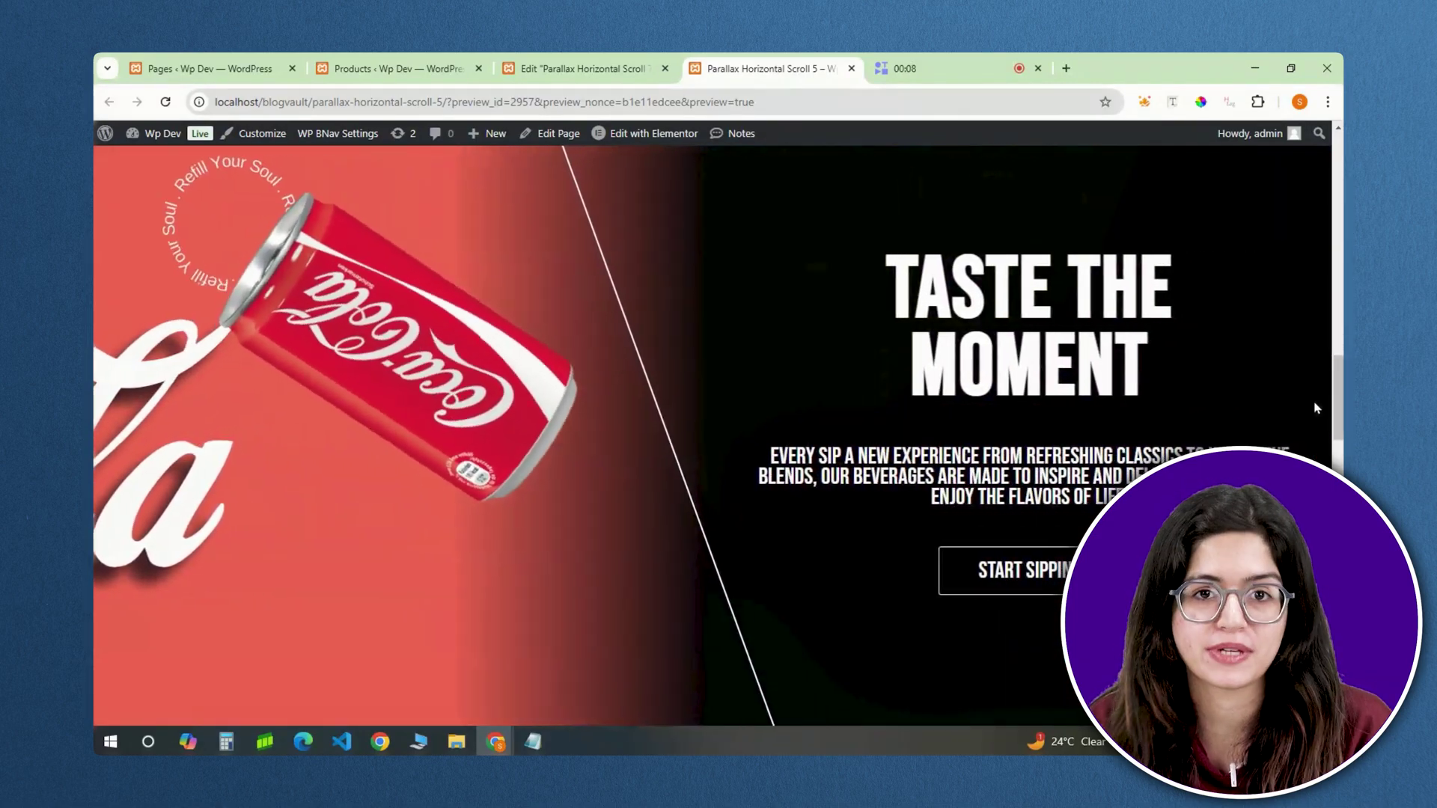
scroll(1316, 408, "down", 5)
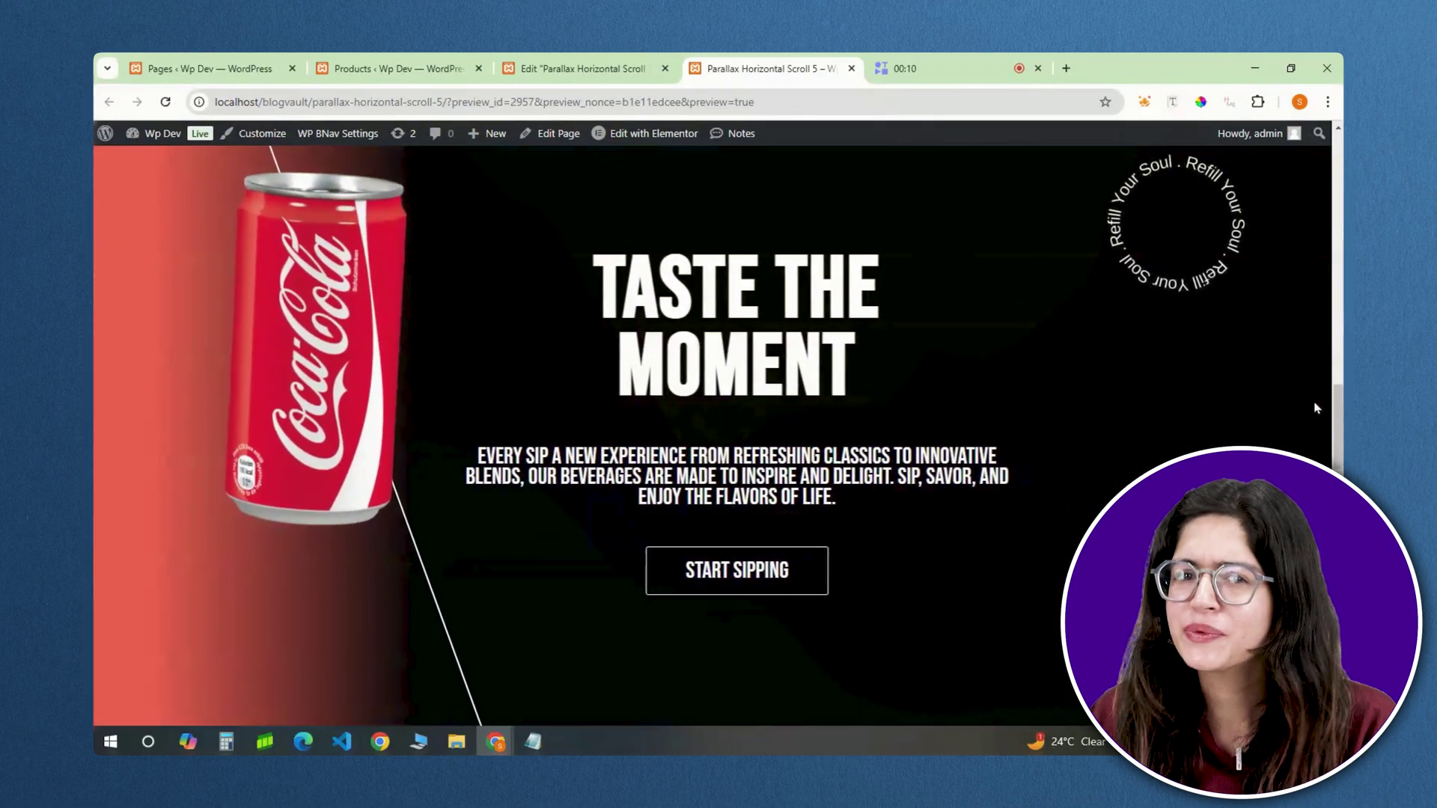
scroll(1316, 408, "down", 3)
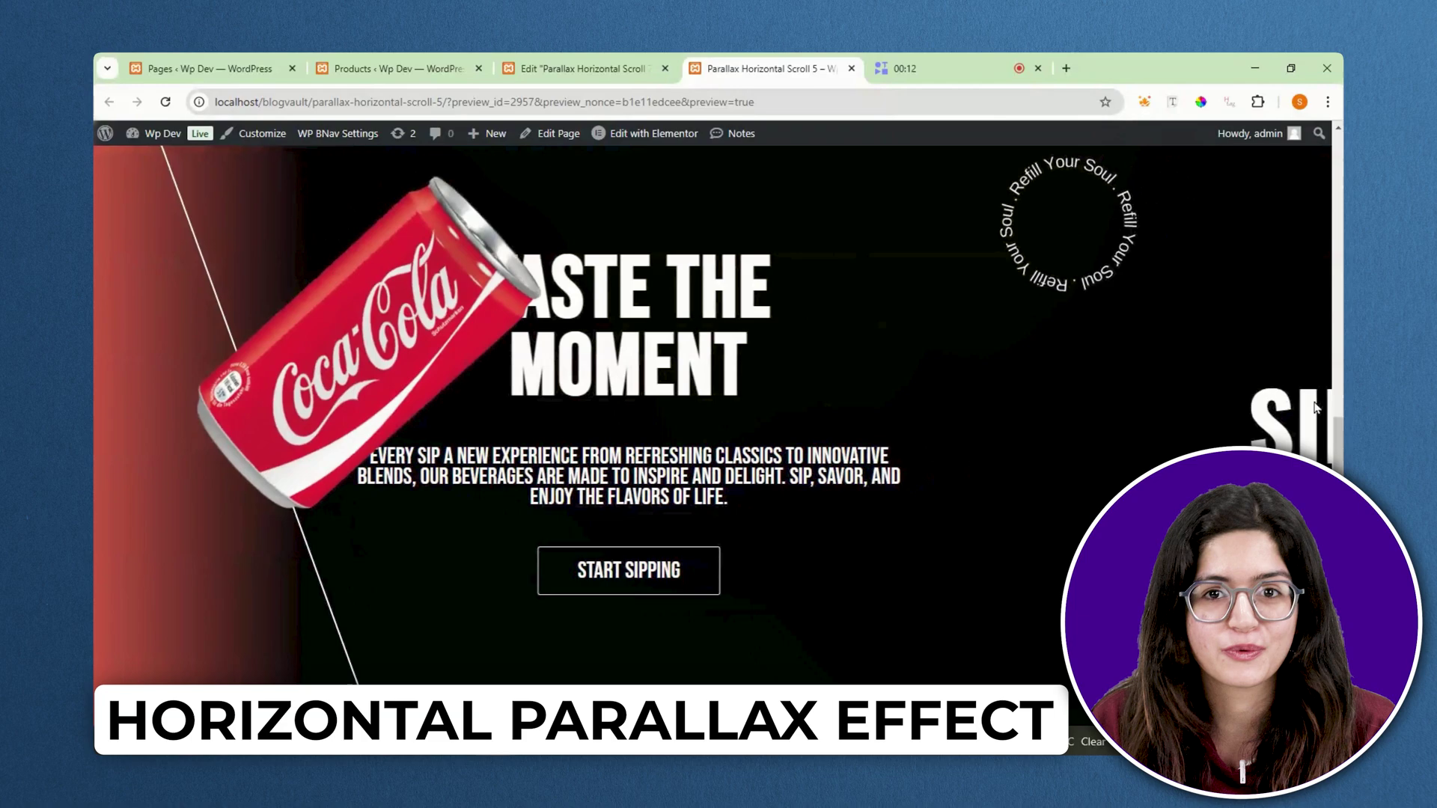
scroll(1315, 408, "down", 5)
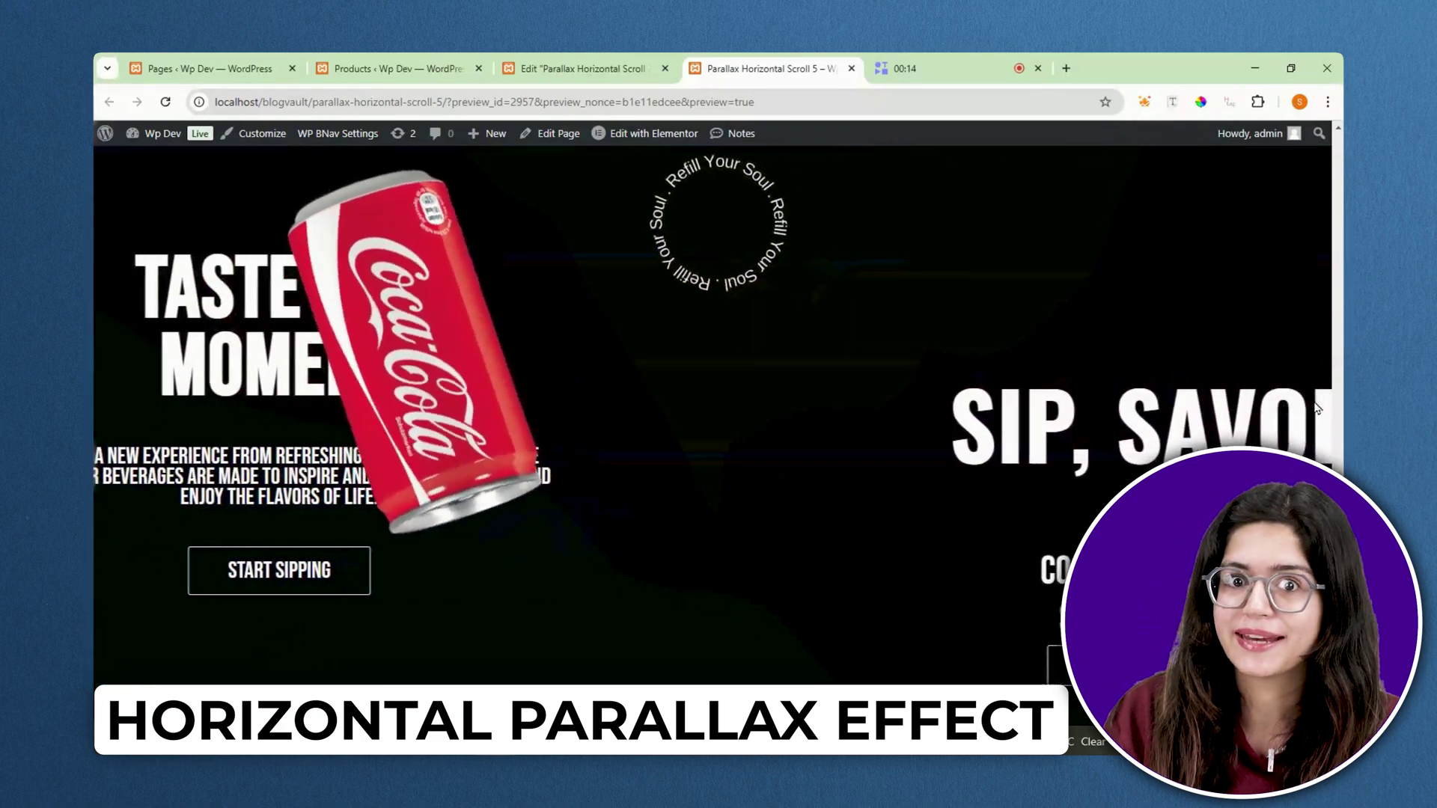
scroll(1315, 407, "down", 5)
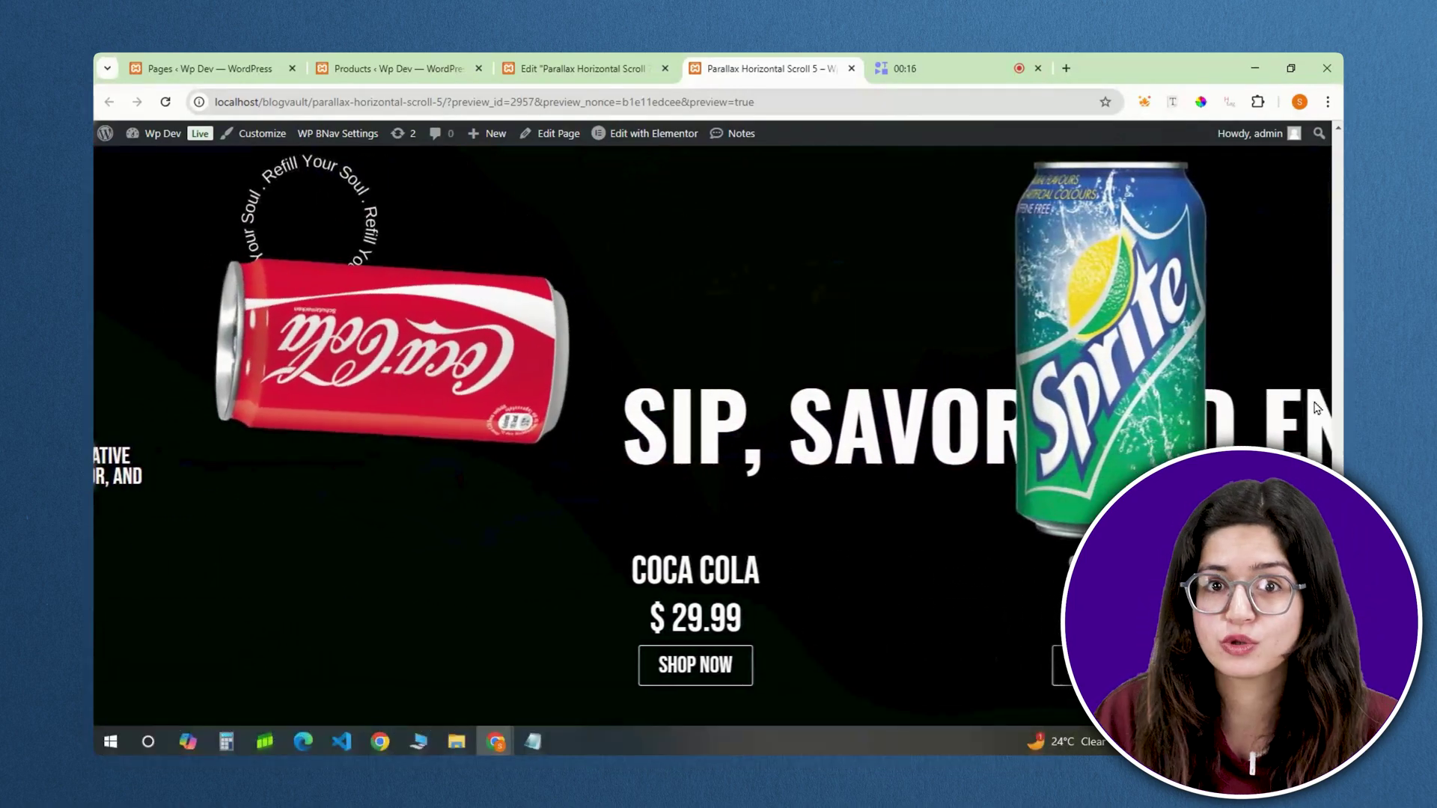
scroll(1317, 408, "down", 5)
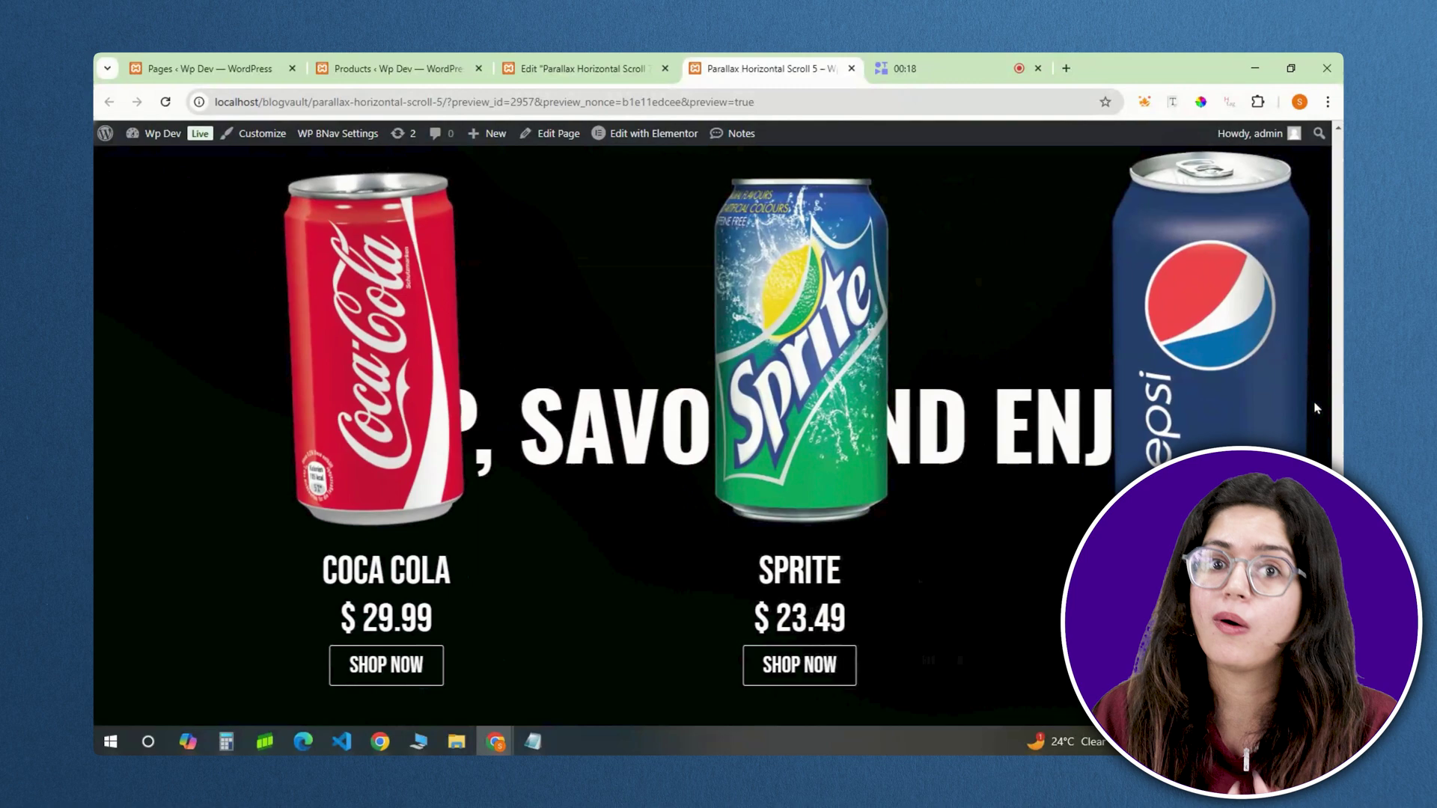
scroll(1317, 408, "down", 2)
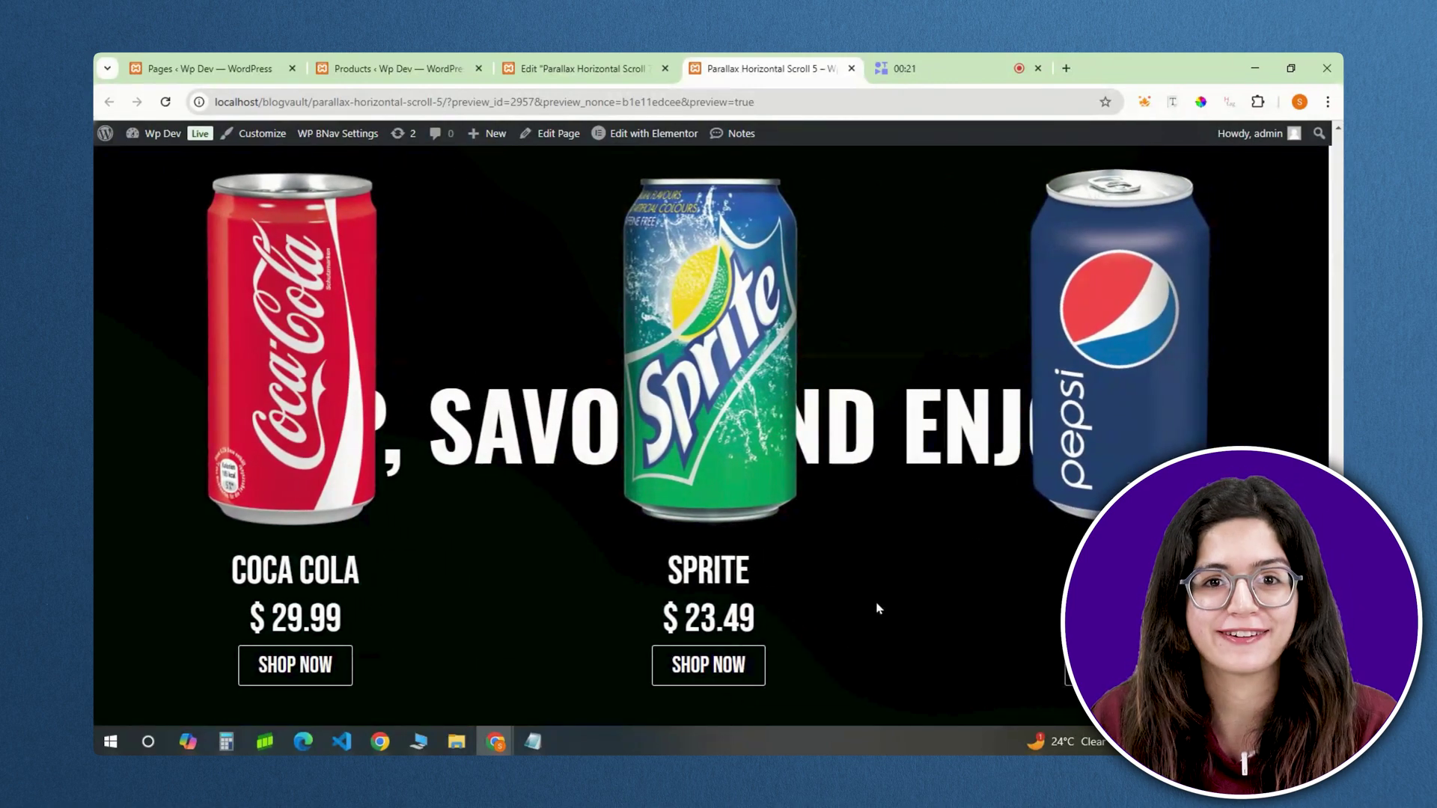
scroll(1003, 631, "up", 5)
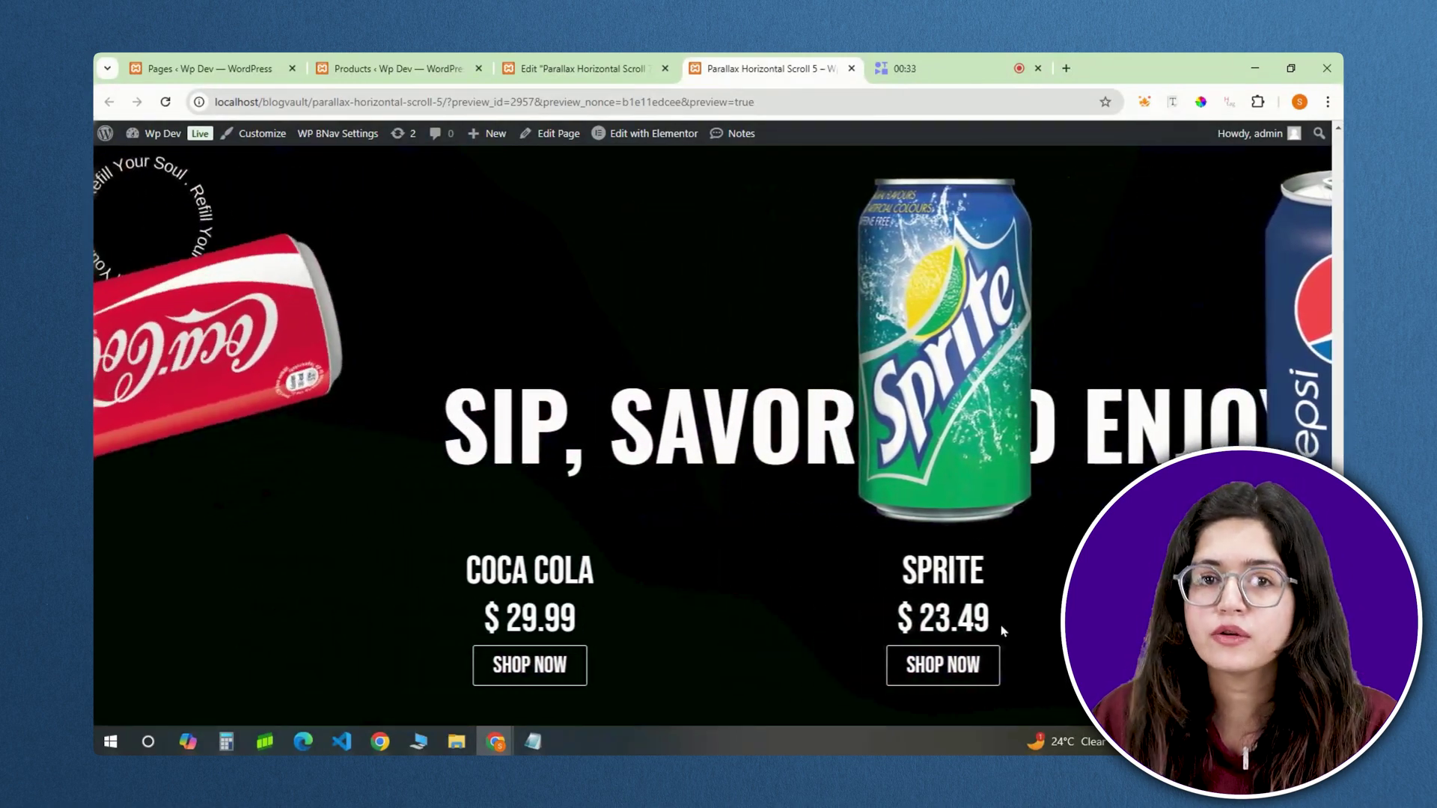
scroll(1003, 631, "up", 5)
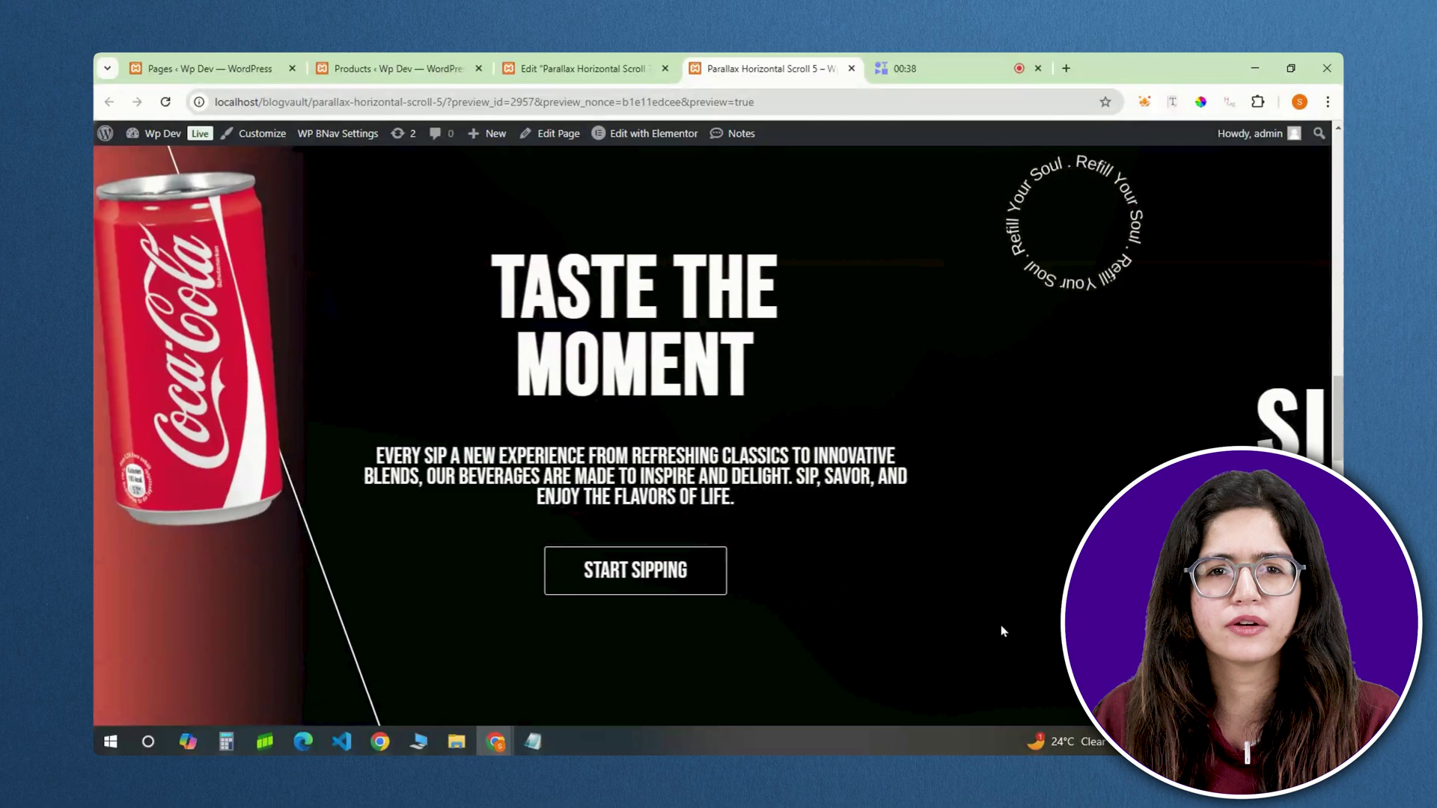
scroll(1003, 631, "up", 5)
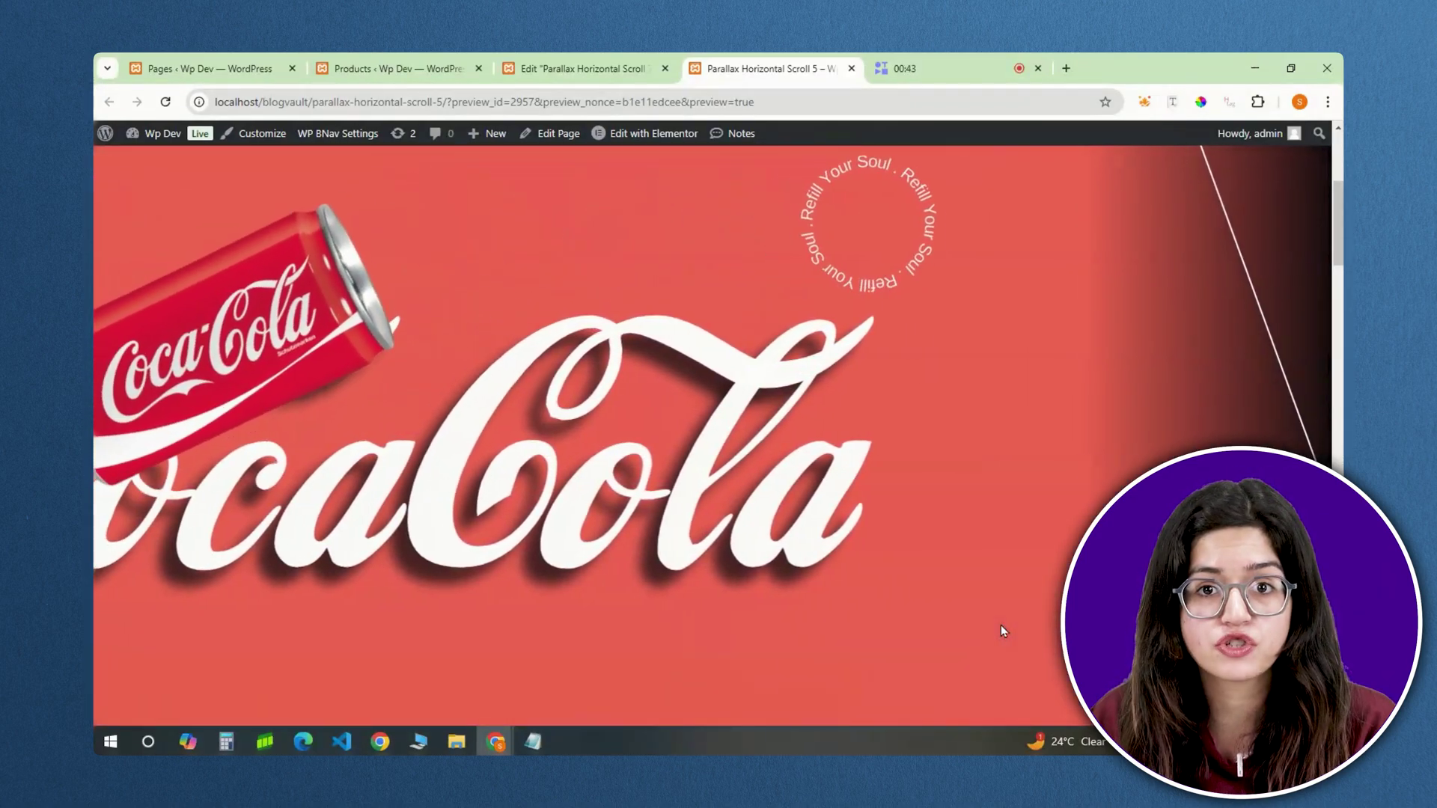
scroll(1003, 631, "up", 5)
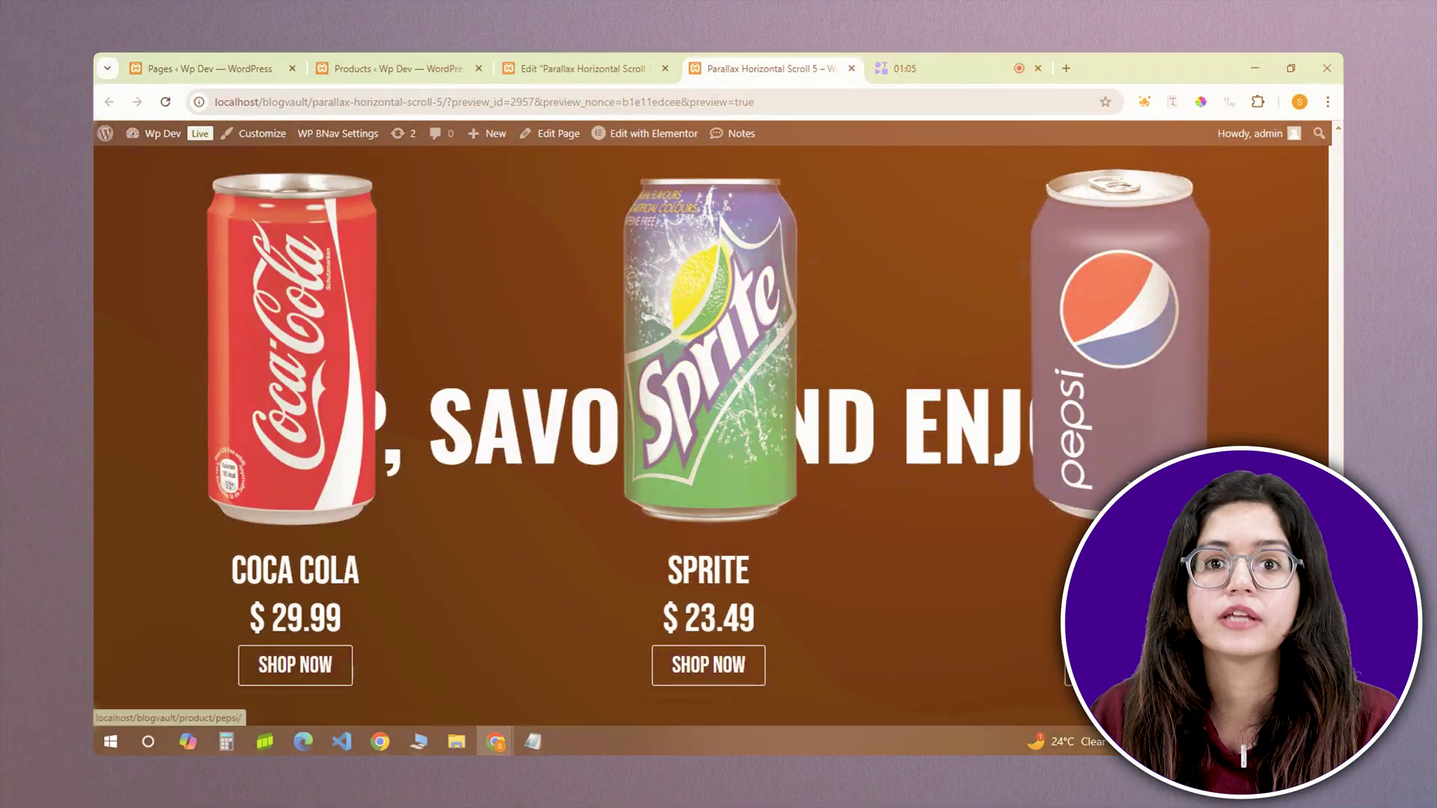
Step: Open the Pepsi card's Shop Now page and add the Pepsi can to the cart
left_click(1089, 674)
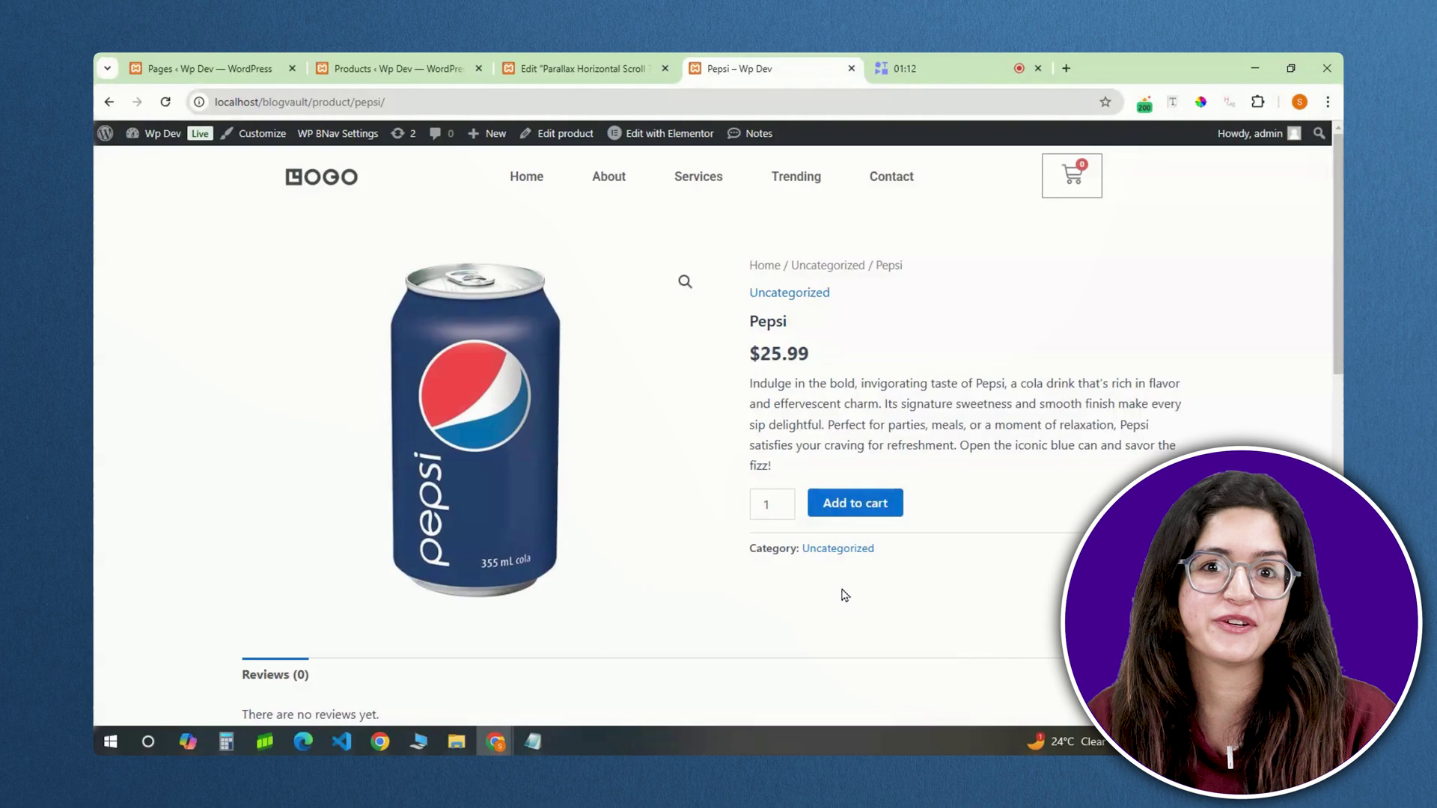
left_click(856, 503)
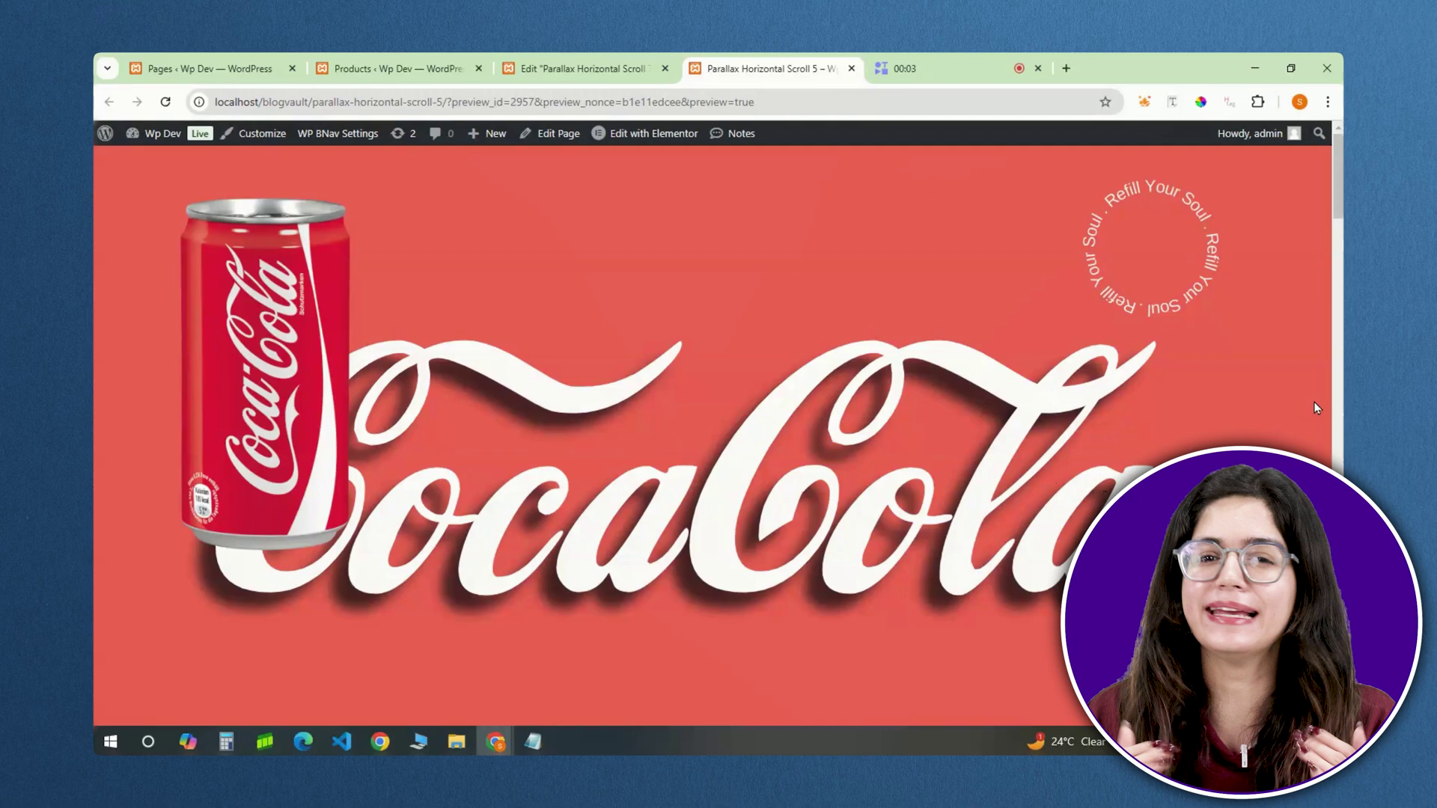
scroll(1315, 407, "down", 5)
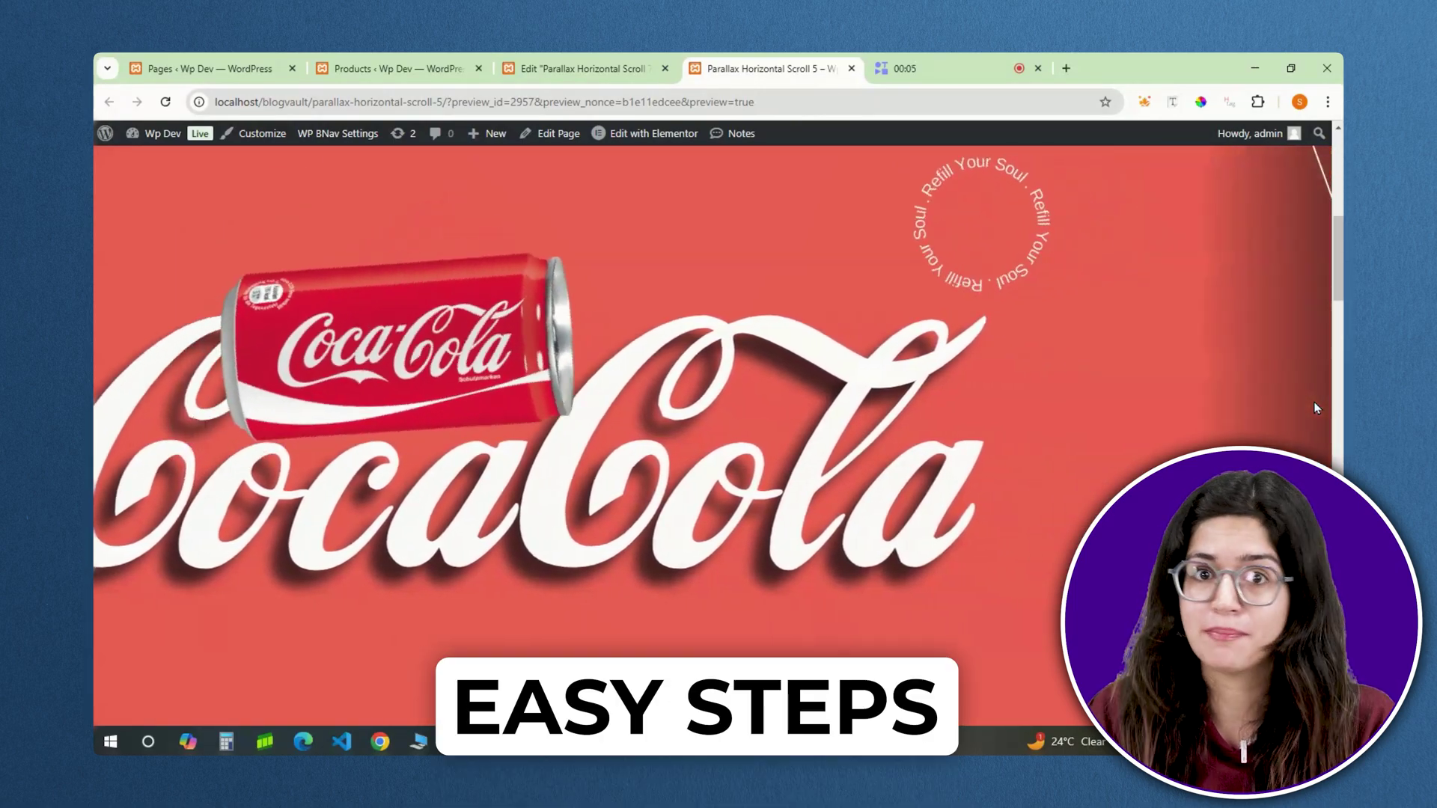
scroll(1313, 401, "down", 5)
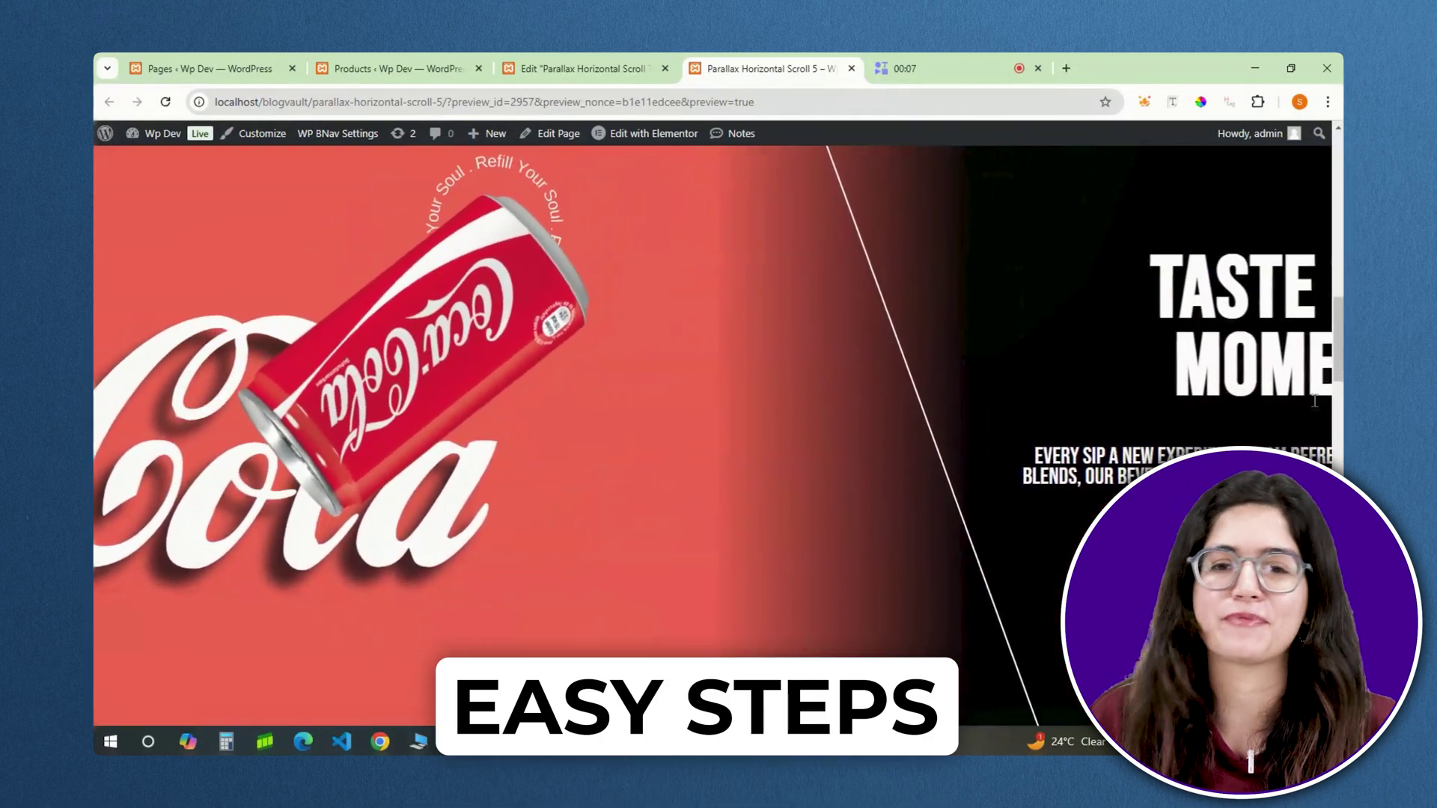
scroll(1314, 401, "down", 5)
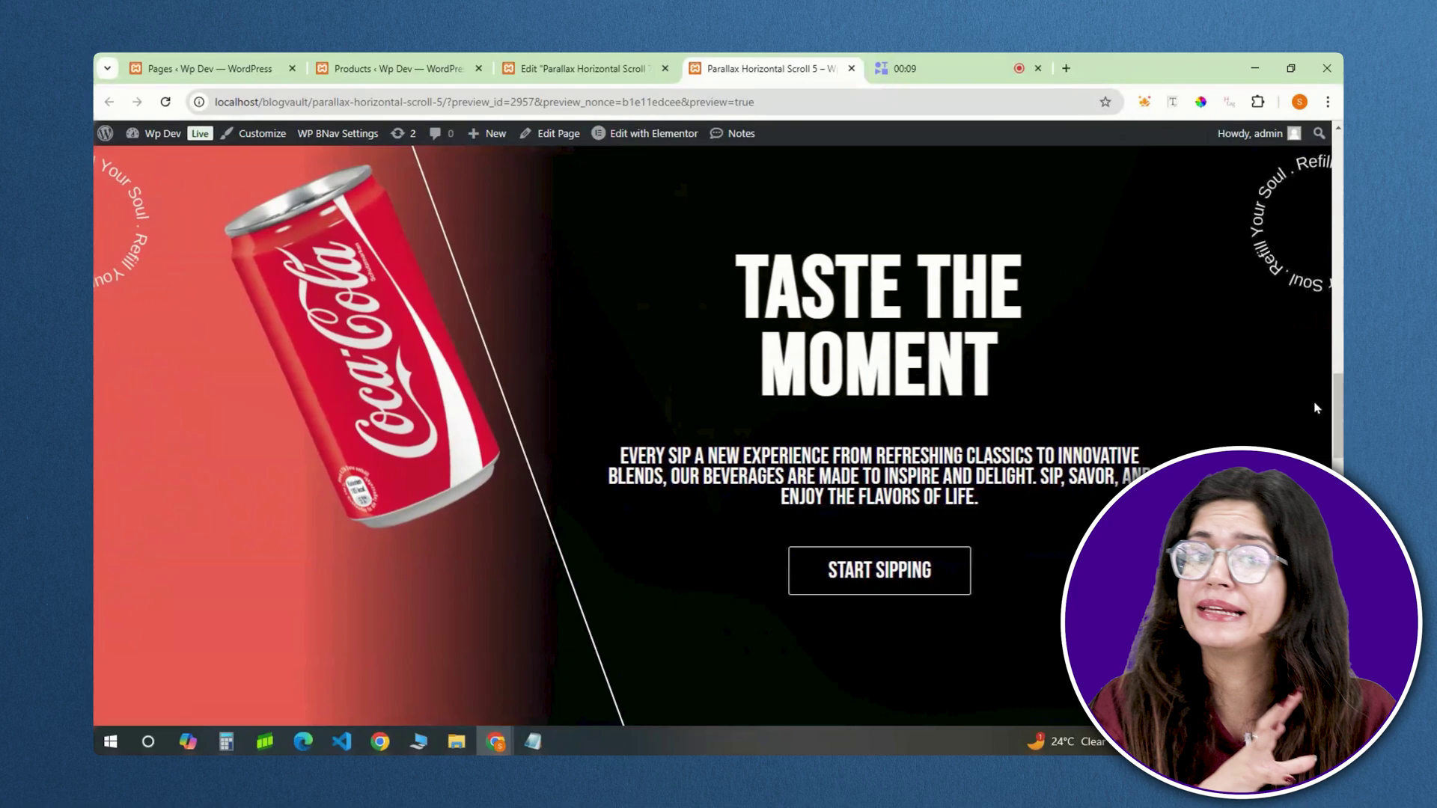
scroll(1317, 408, "down", 4)
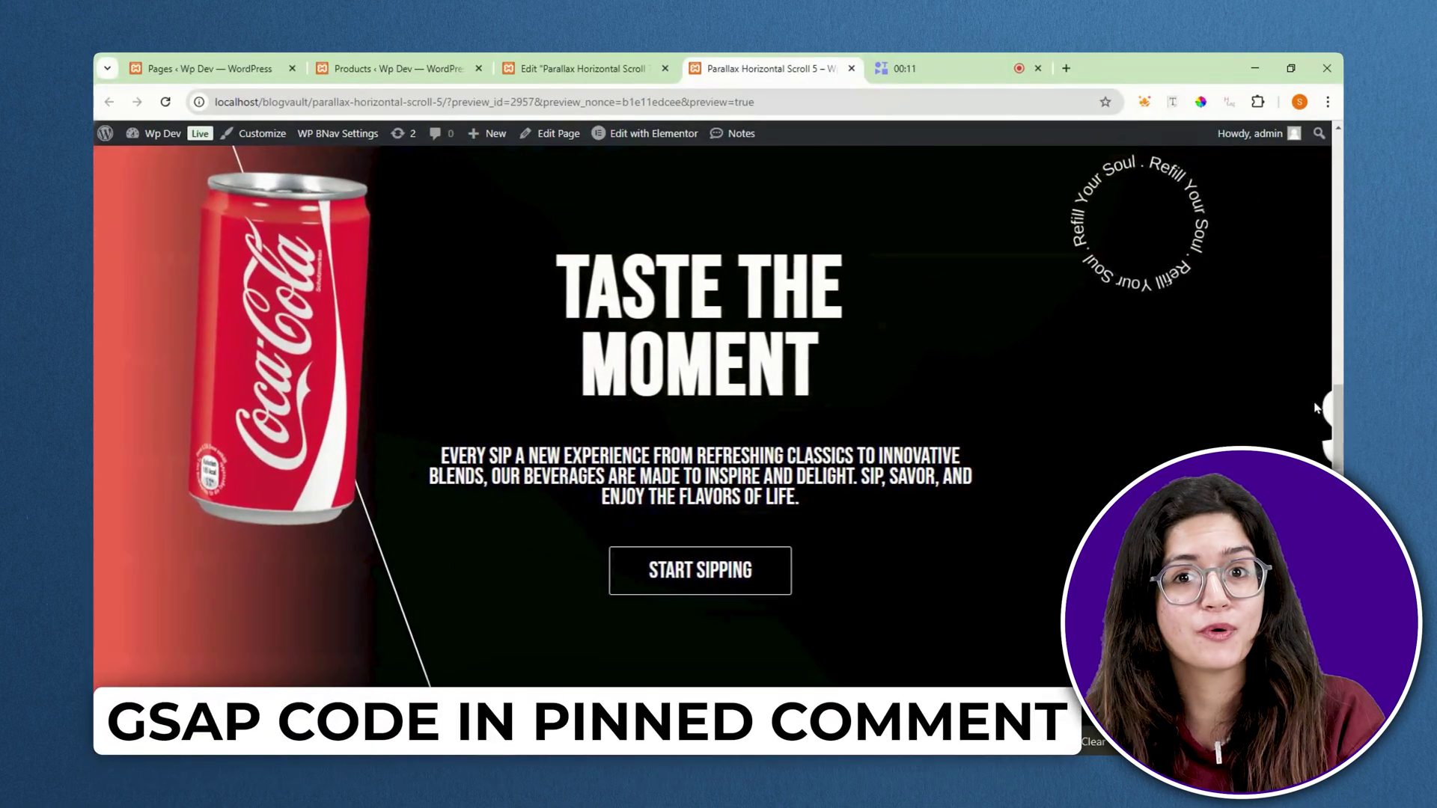
scroll(1317, 407, "down", 5)
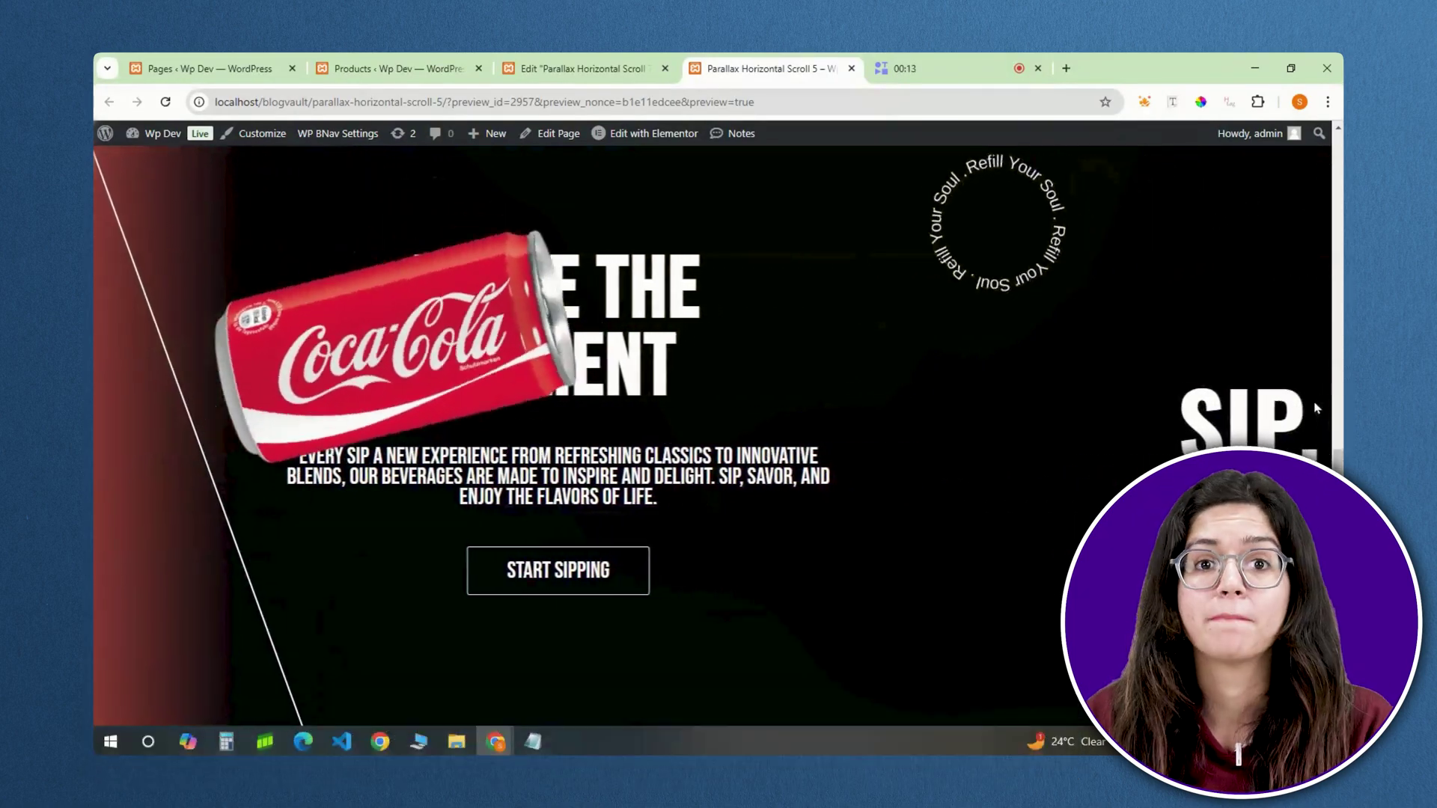
scroll(1317, 408, "down", 5)
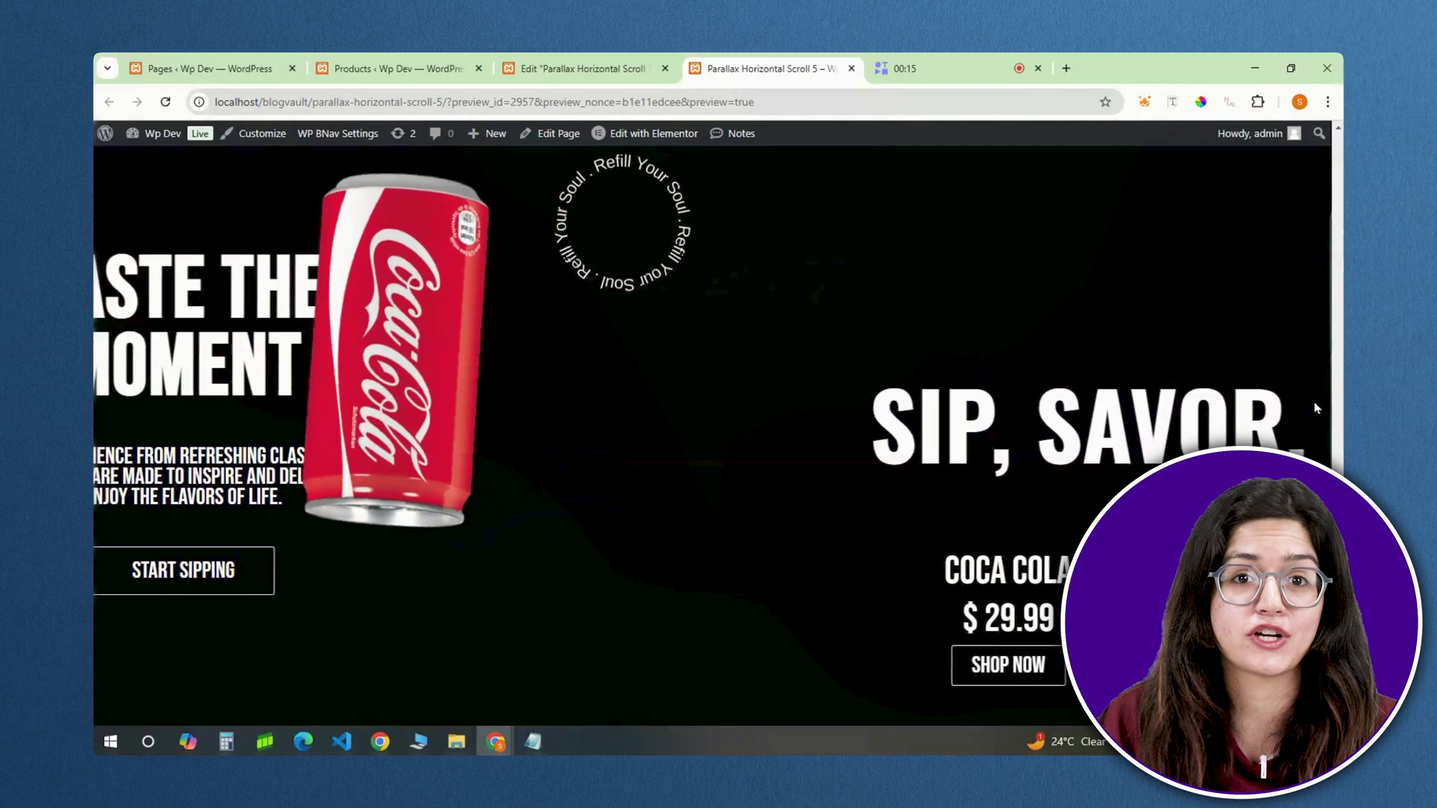
scroll(1317, 408, "down", 5)
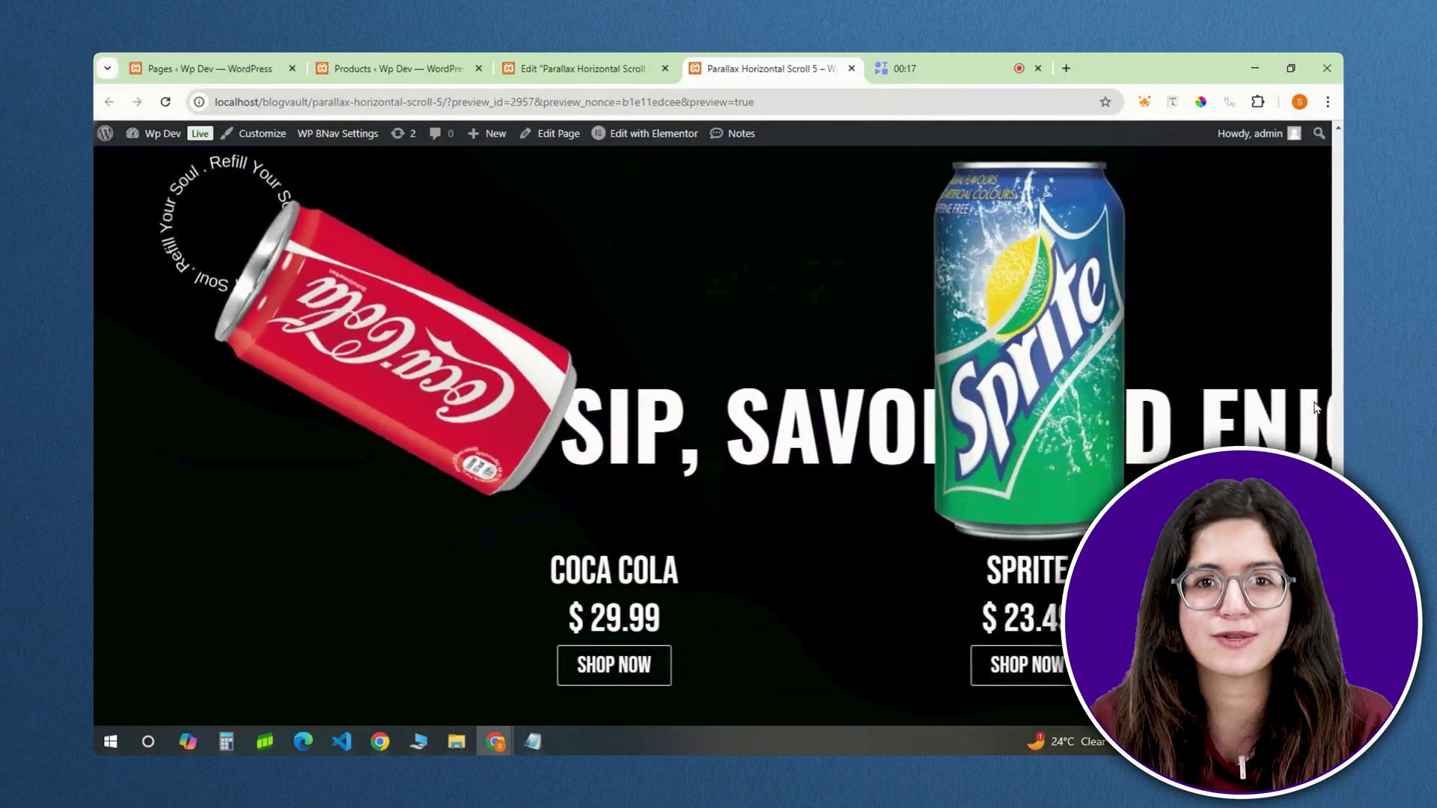
scroll(1317, 408, "down", 5)
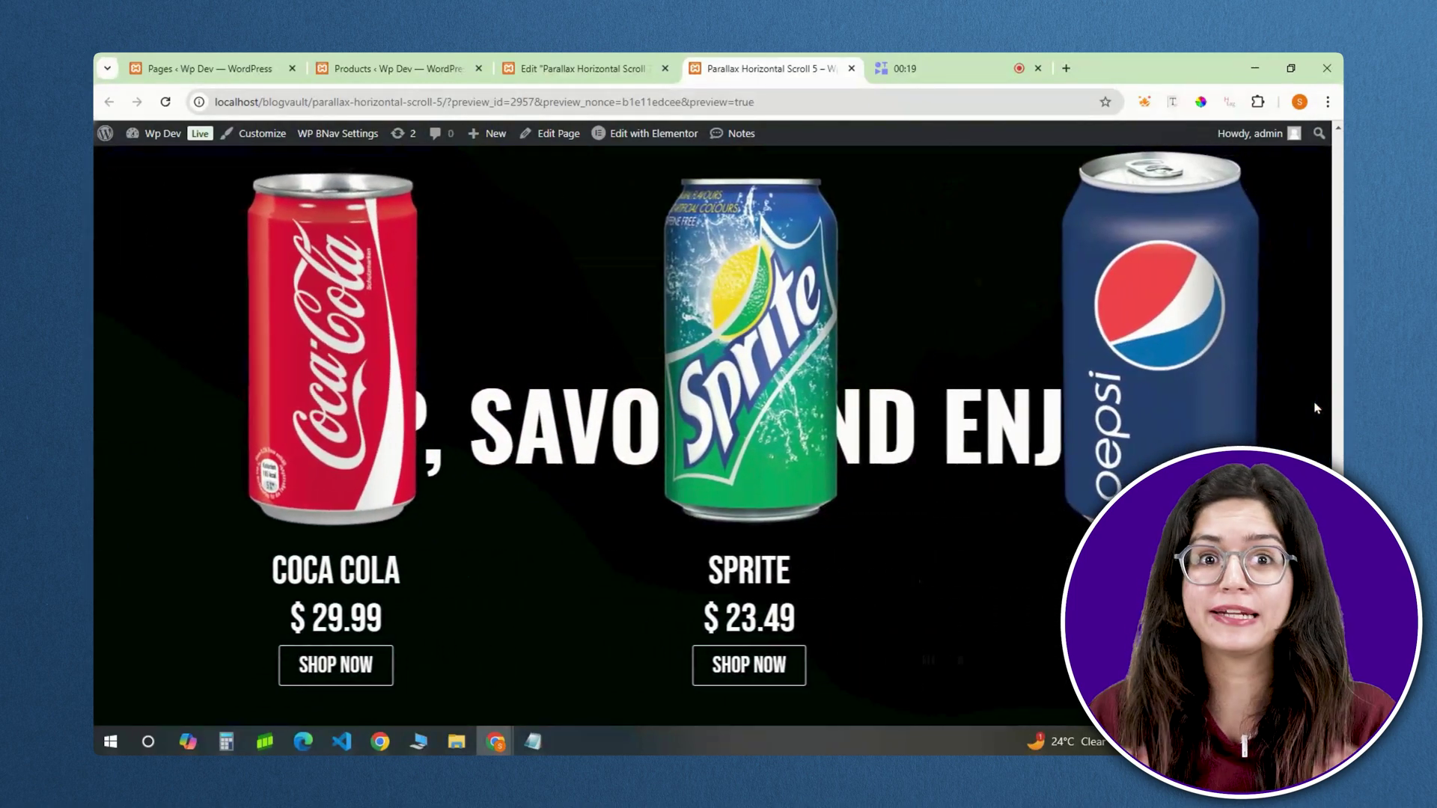
scroll(1317, 408, "down", 1)
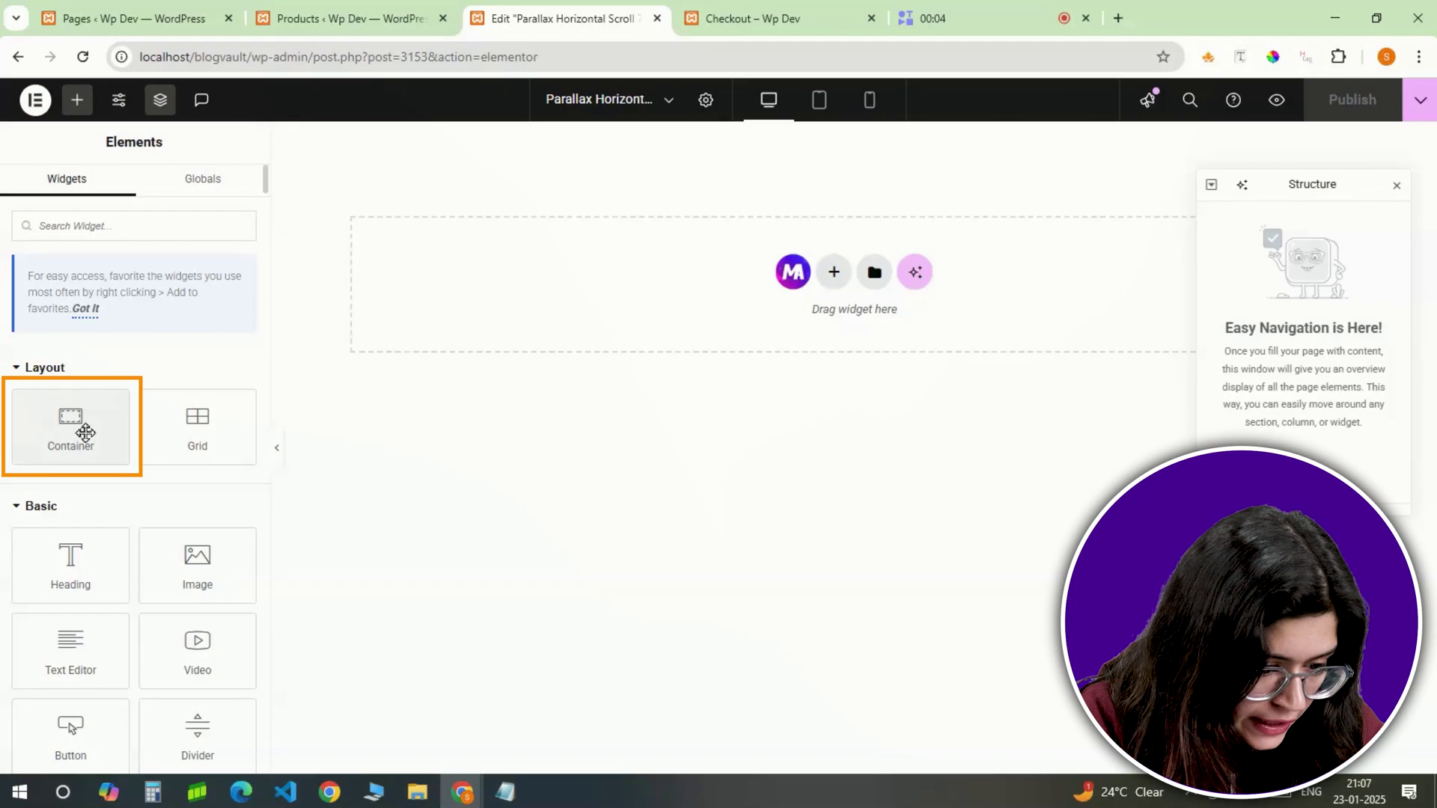
Step: Add a full-width row container with a minimum height of 100vh
left_click(85, 432)
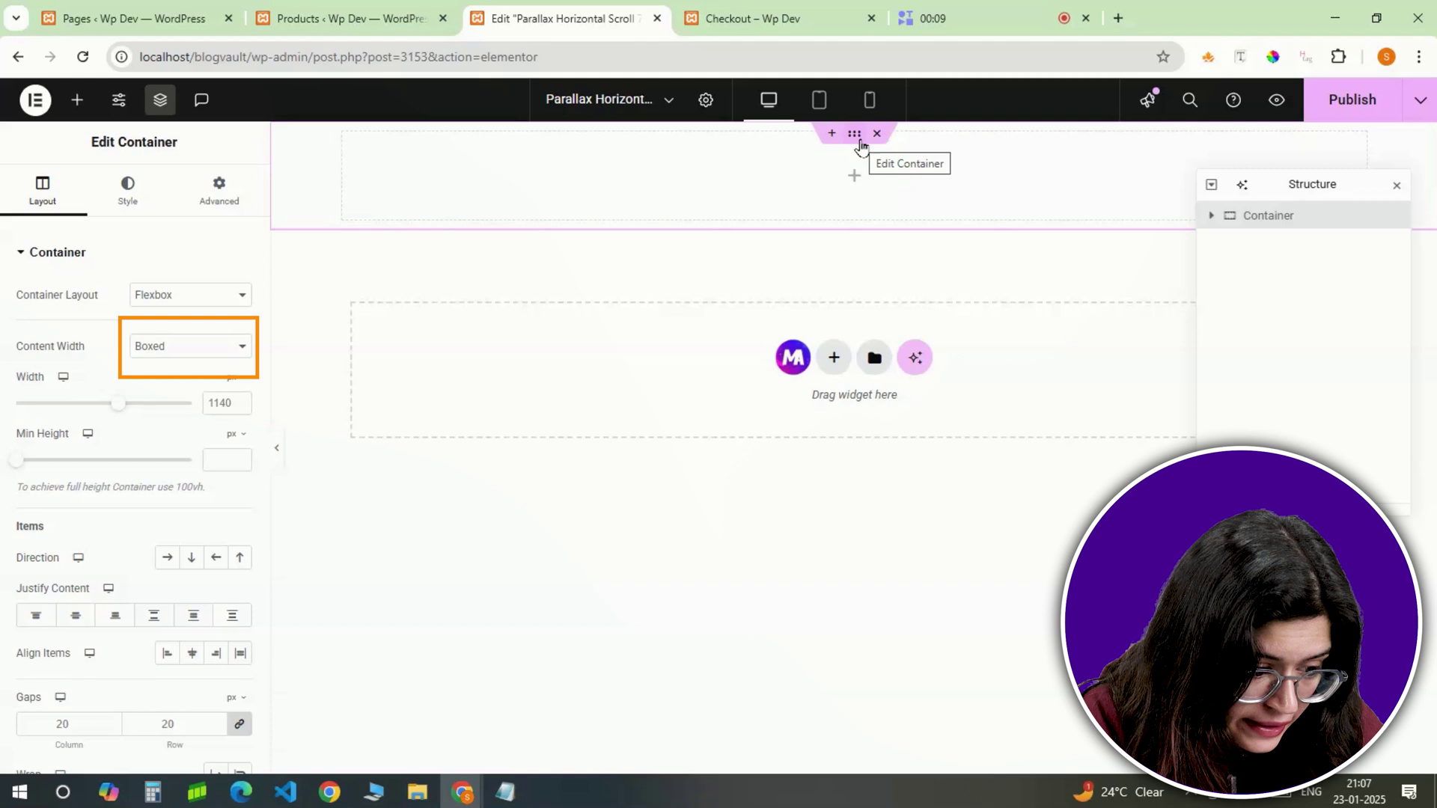
left_click(187, 346)
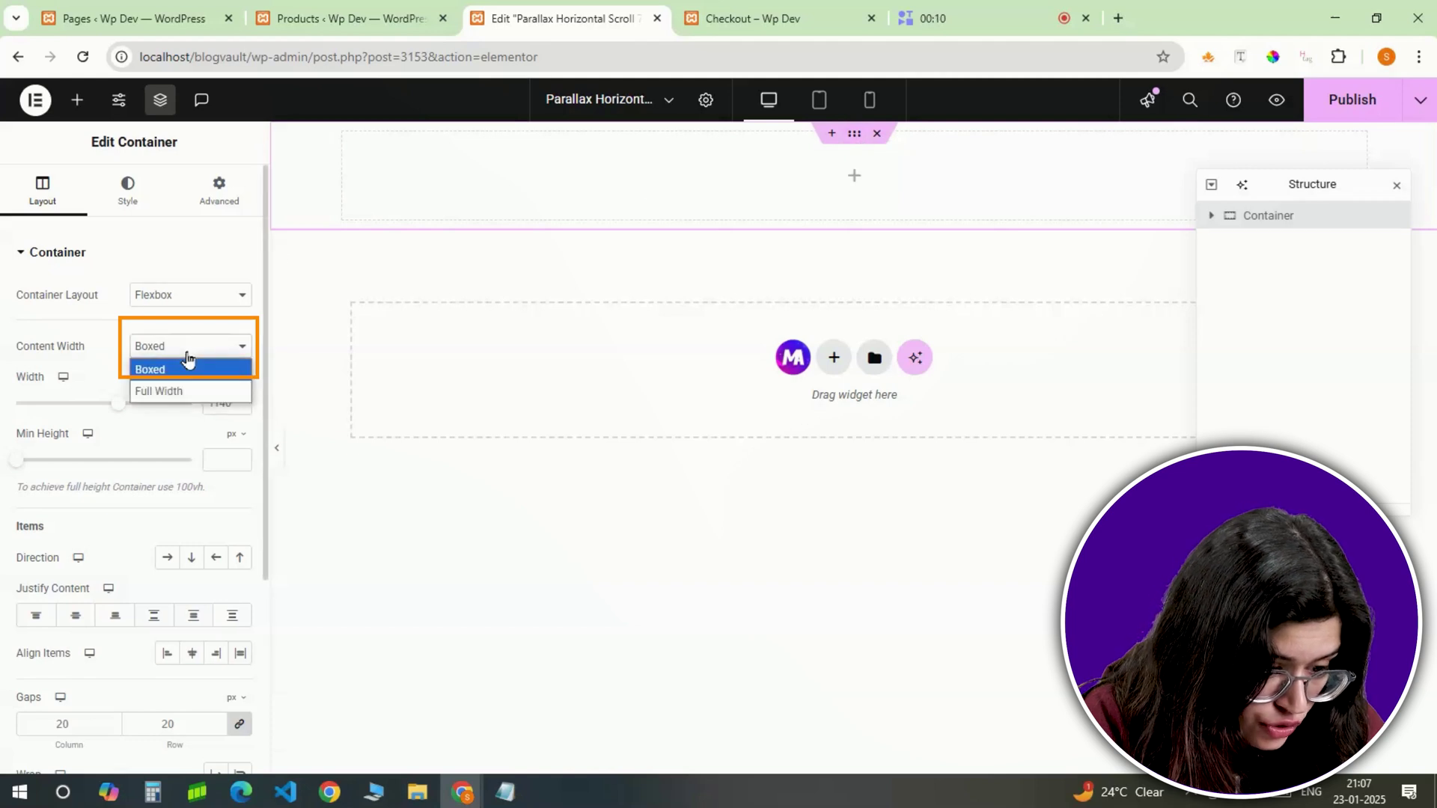
left_click(192, 392)
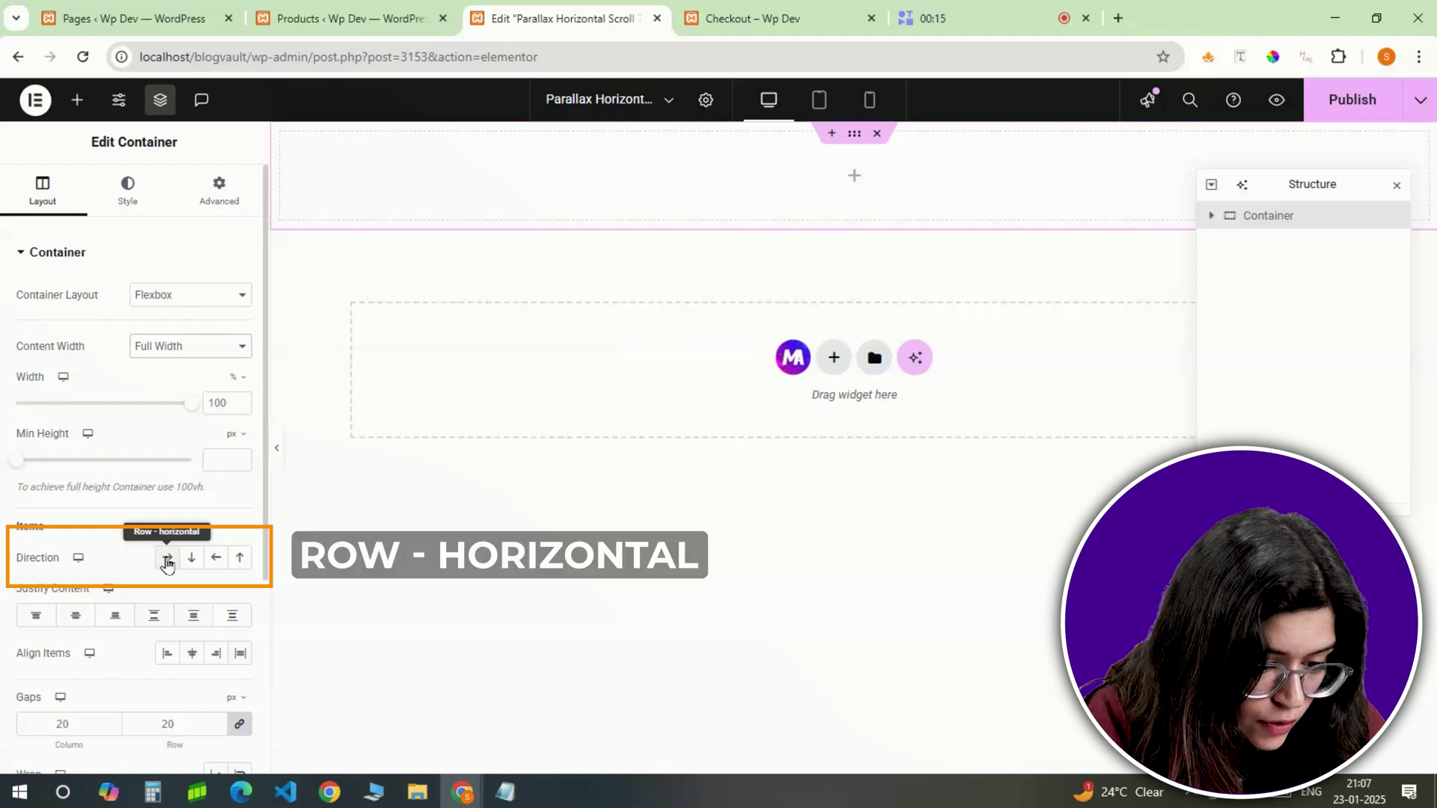
left_click(167, 561)
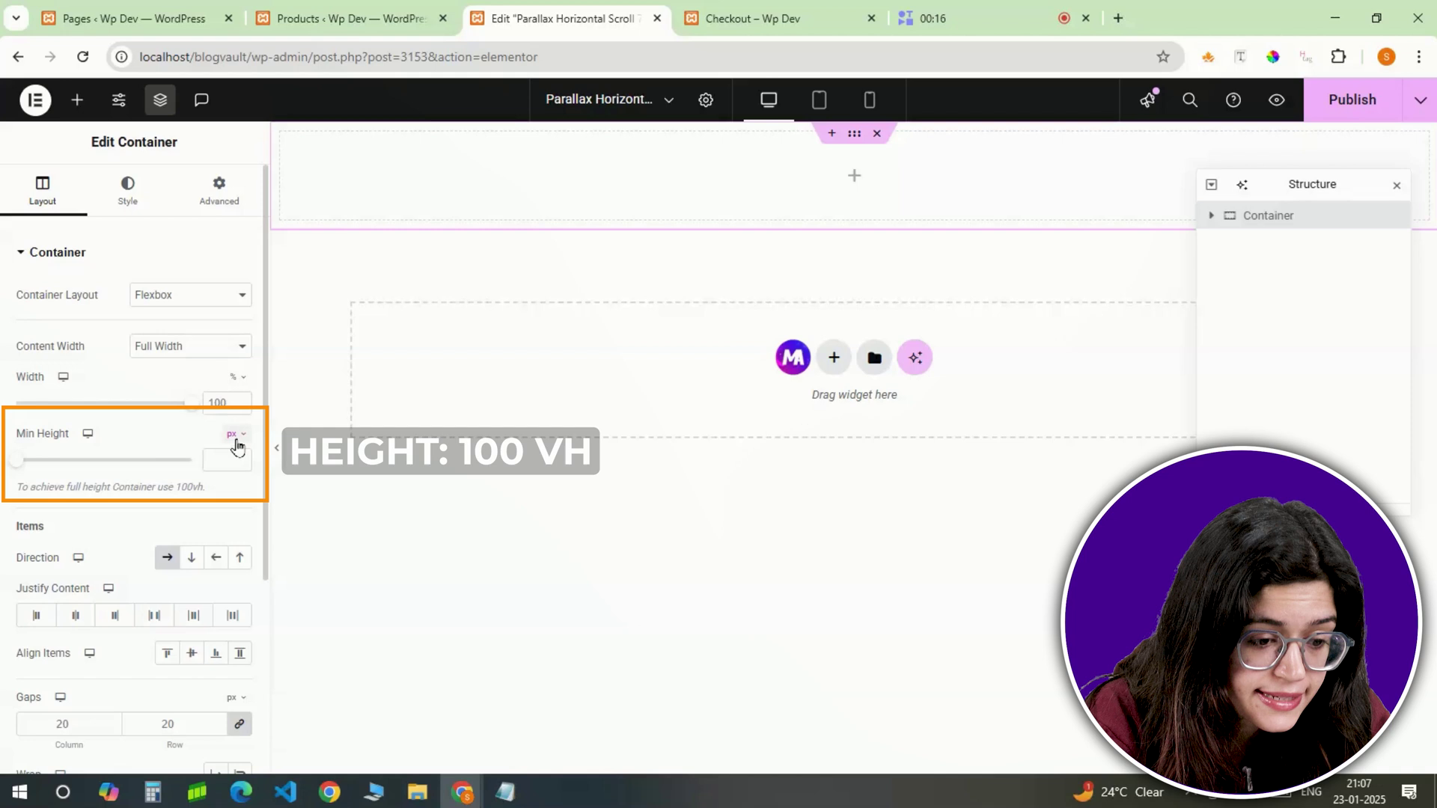
left_click(234, 436)
left_click(232, 518)
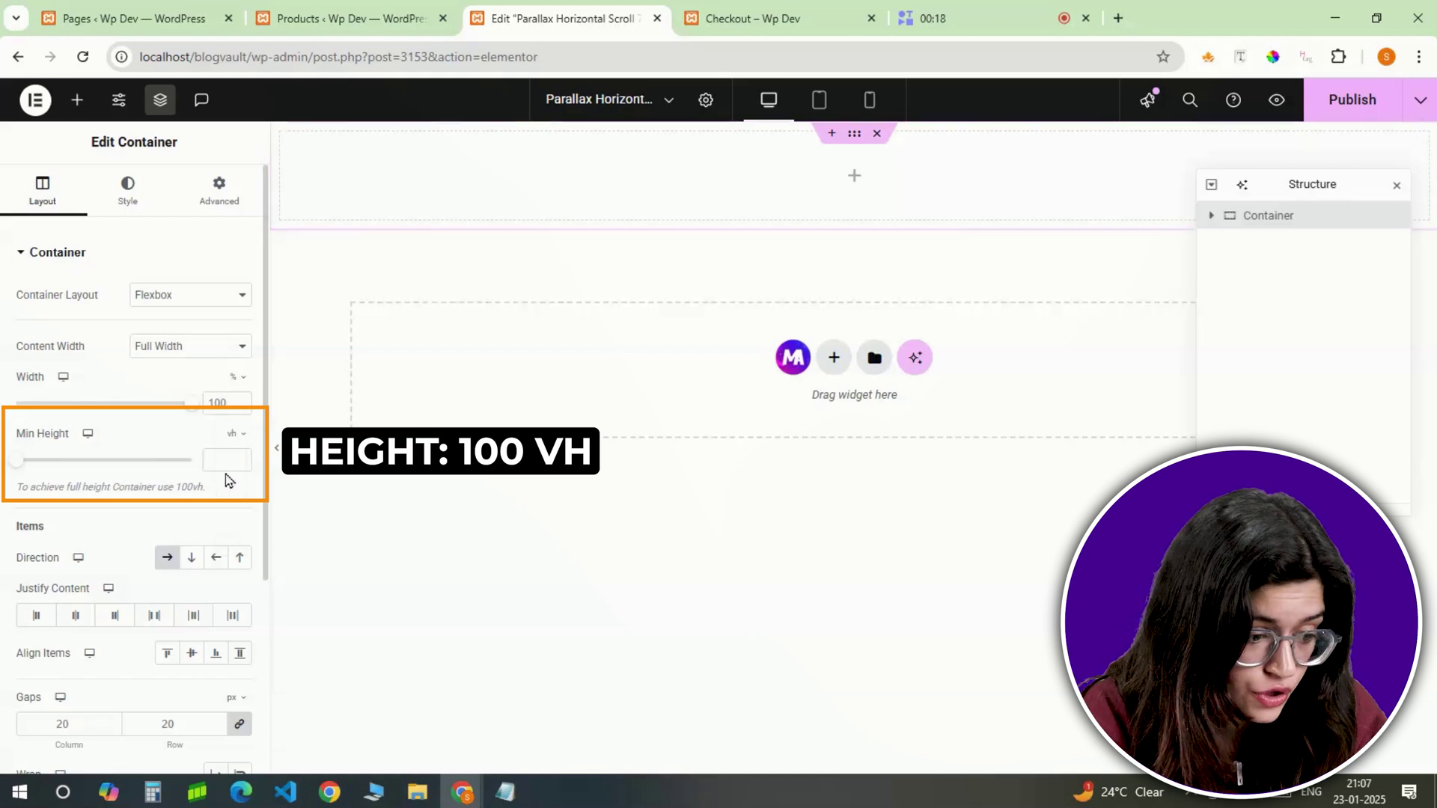
type("100")
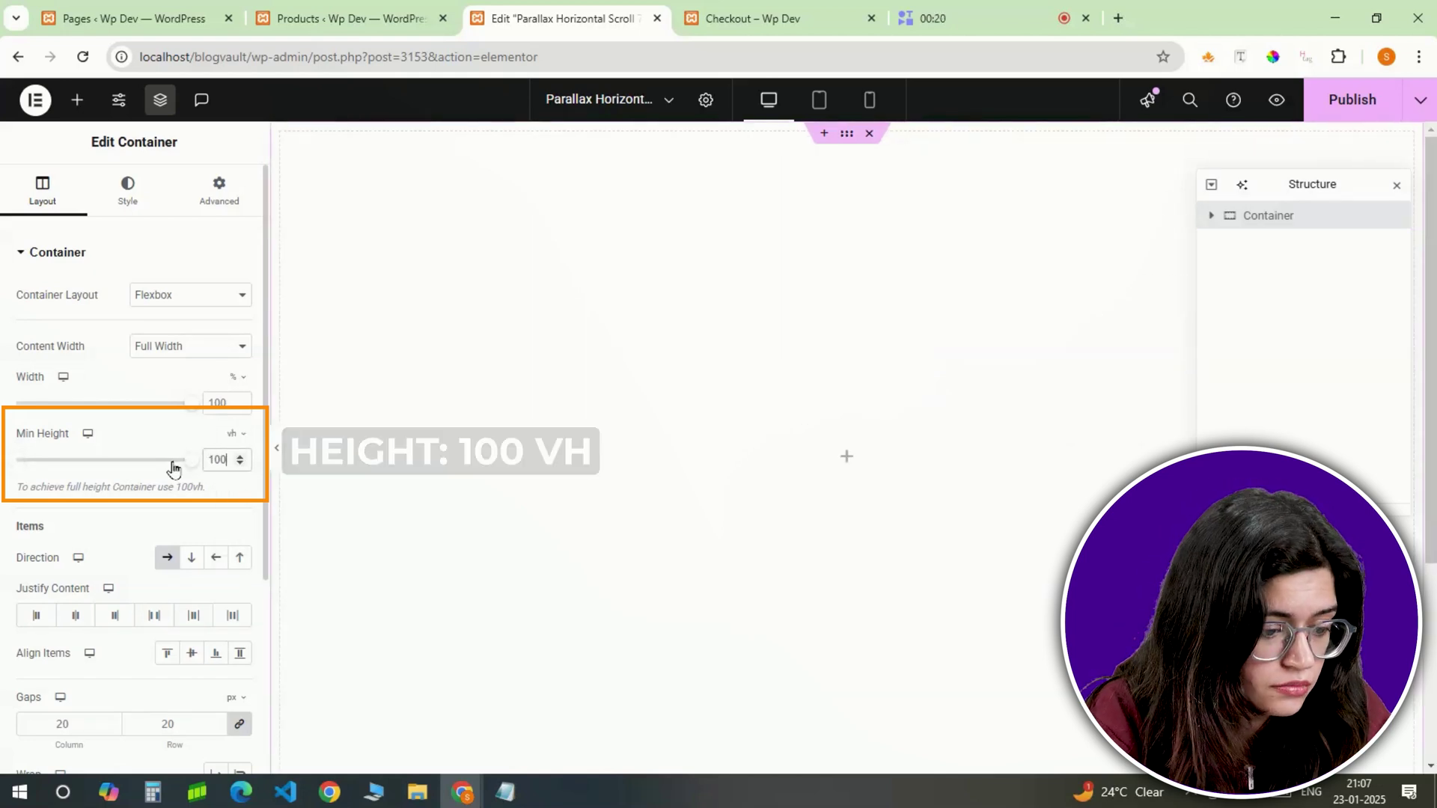
scroll(168, 494, "down", 1)
Step: Set the container's row and column gaps to 0 and its overflow to Hidden
left_click(166, 633)
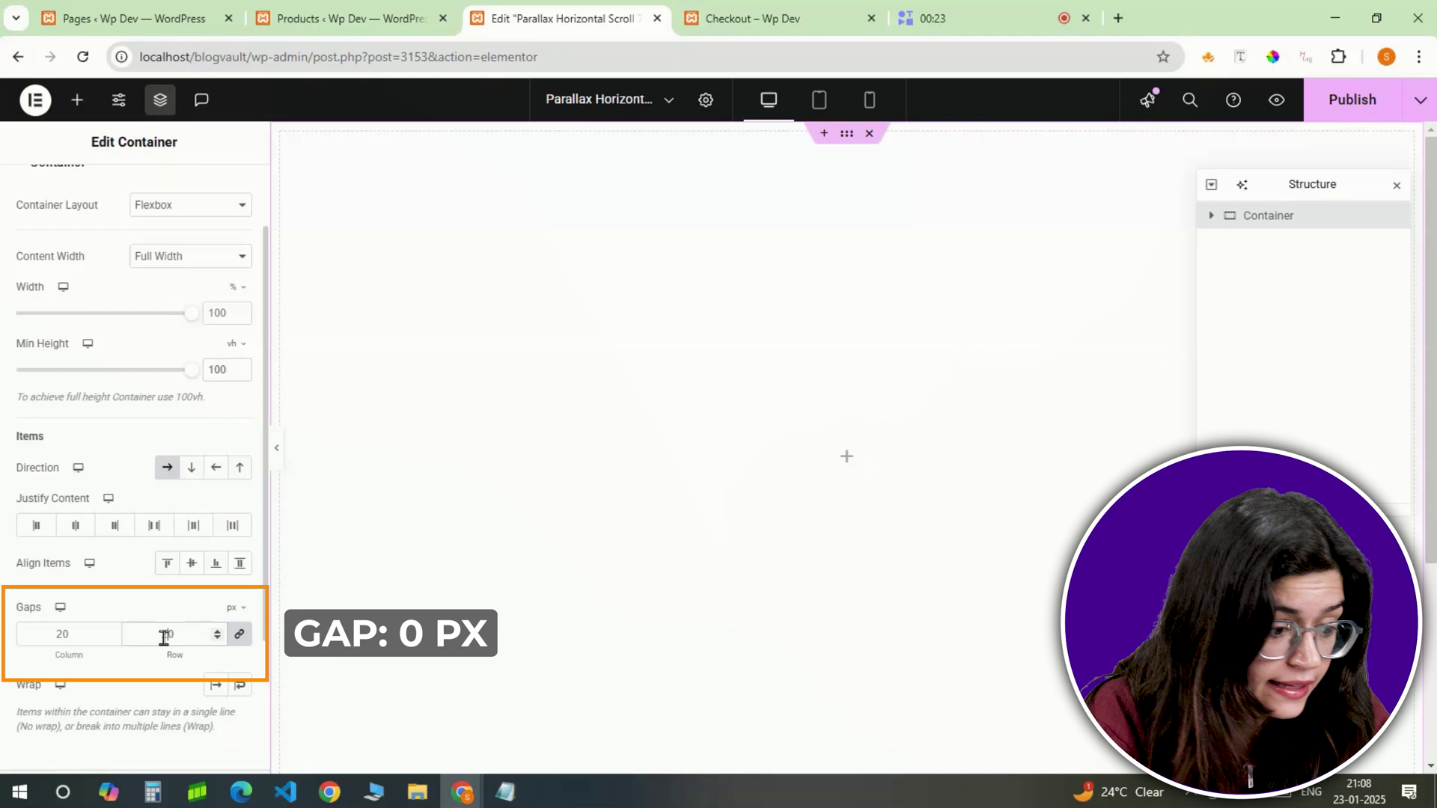
key("BackSpace")
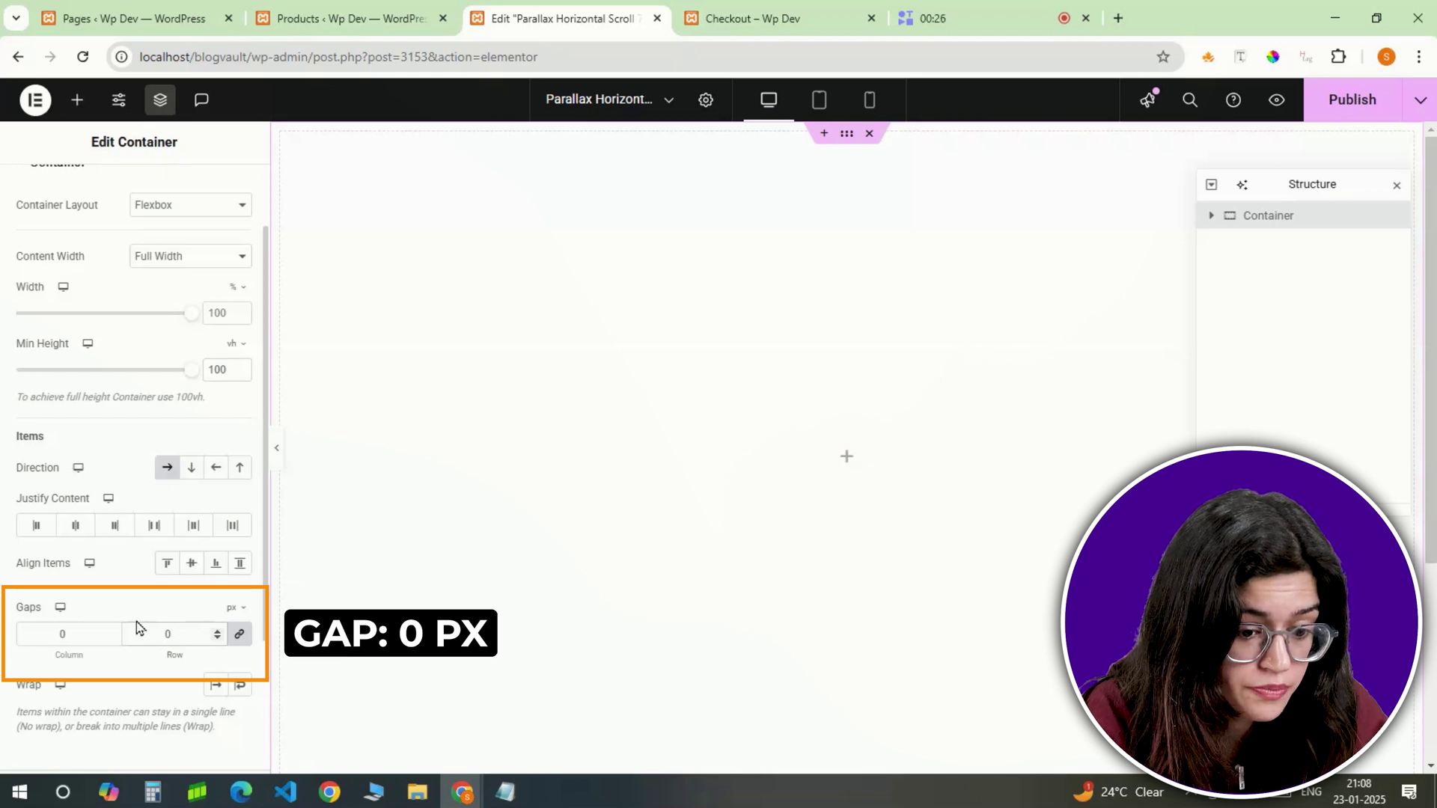
scroll(137, 621, "down", 2)
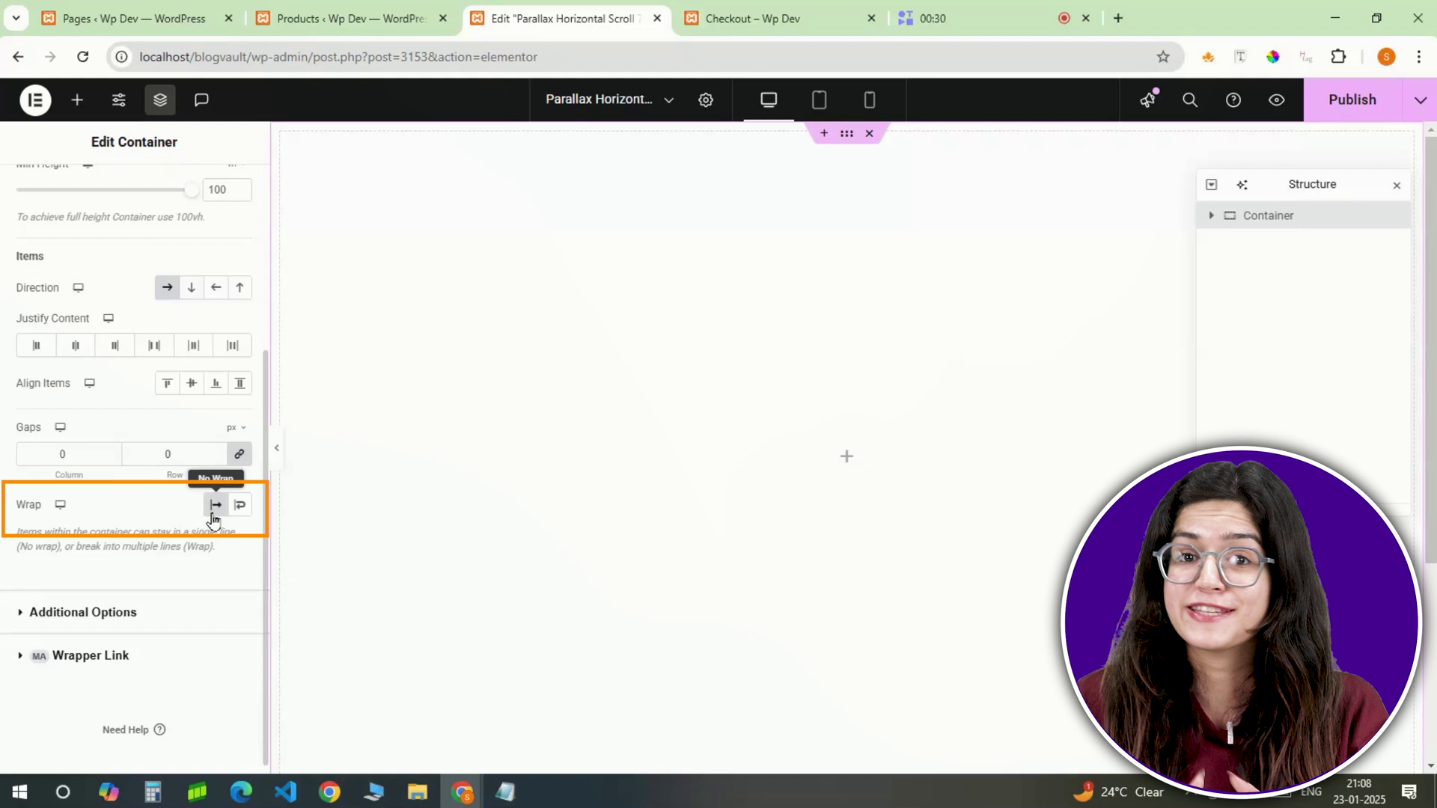
scroll(171, 561, "down", 1)
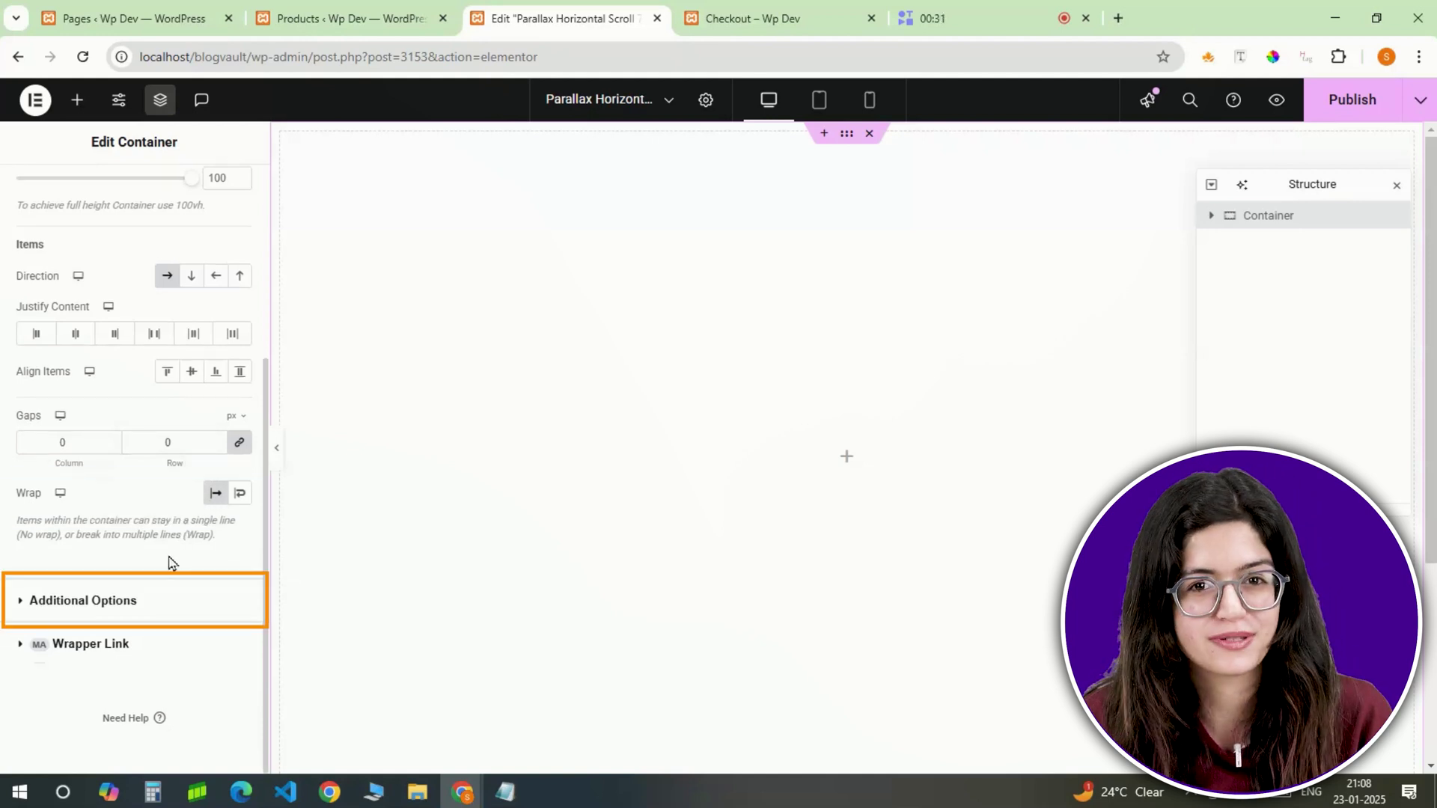
left_click(171, 600)
left_click(166, 340)
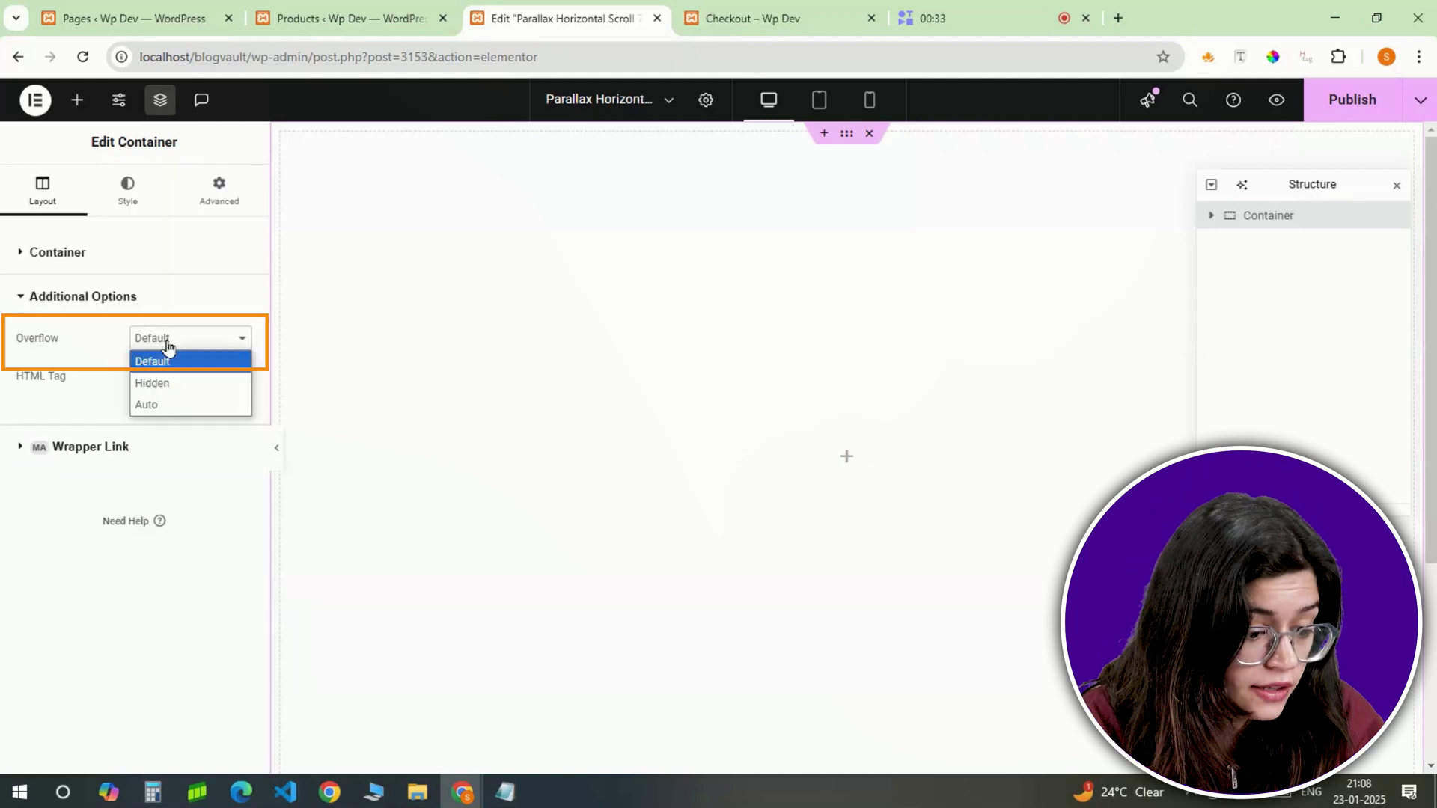
left_click(183, 383)
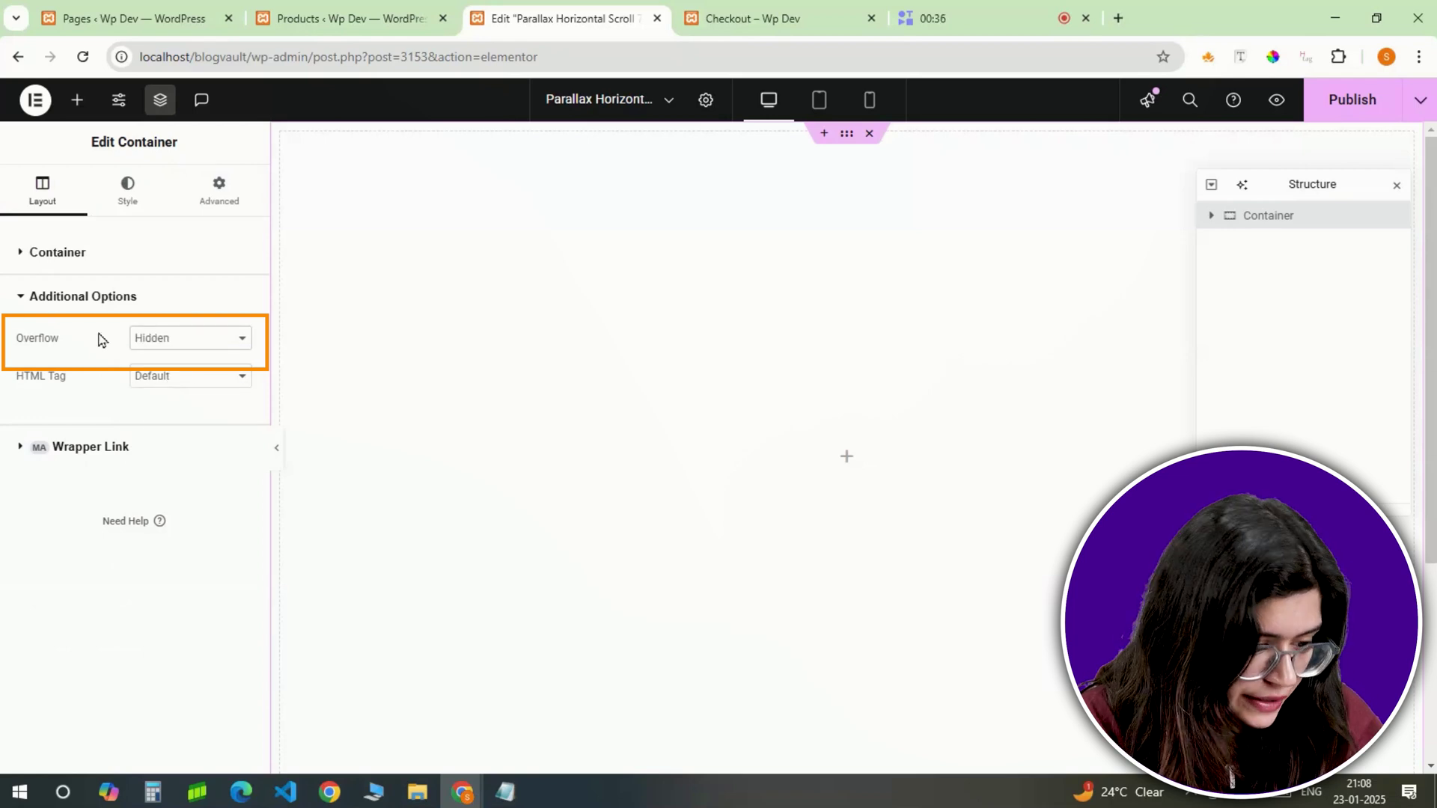
Step: Give the container the CSS class 'wrapper' in its Advanced settings
left_click(213, 188)
left_click(239, 384)
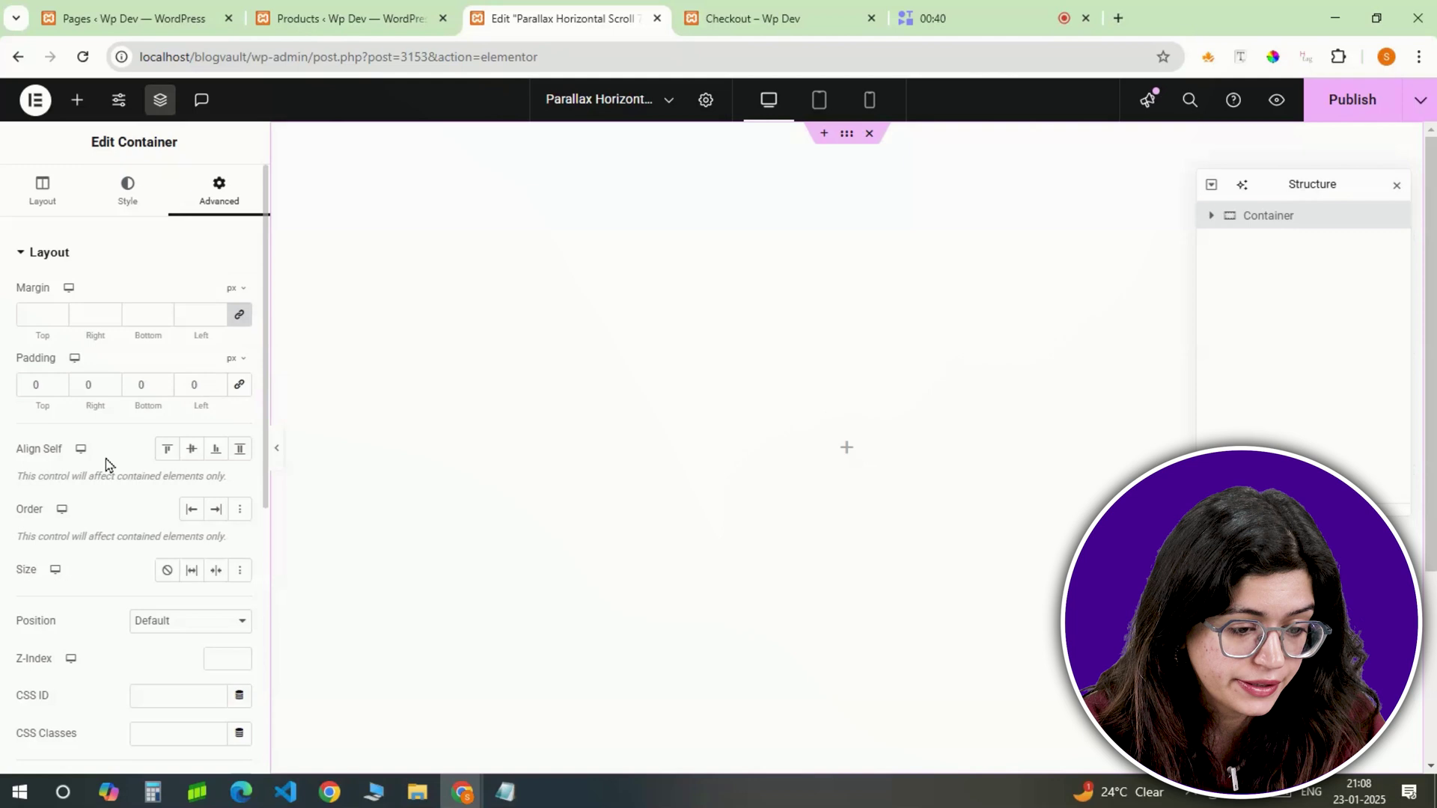
scroll(105, 464, "down", 2)
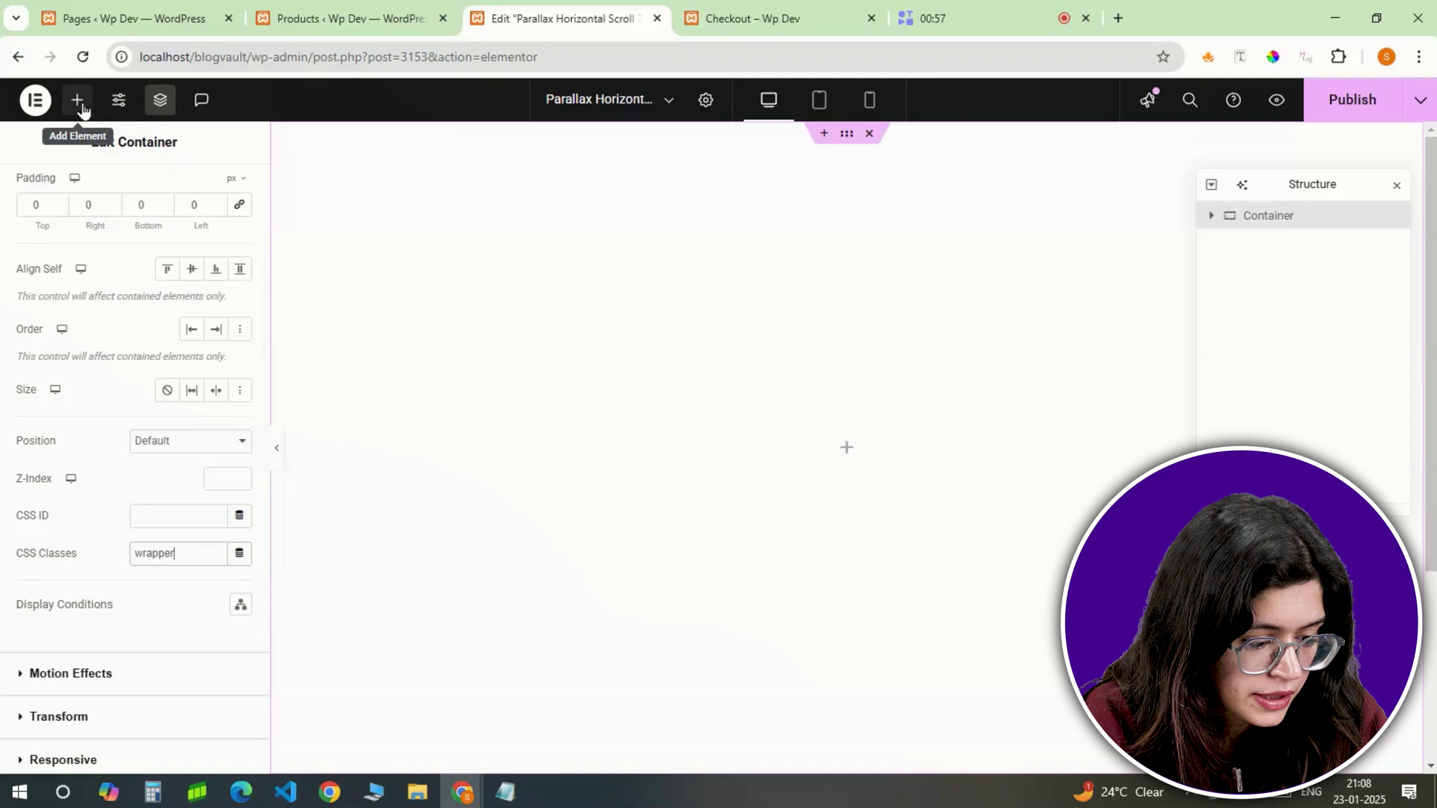
left_click(77, 100)
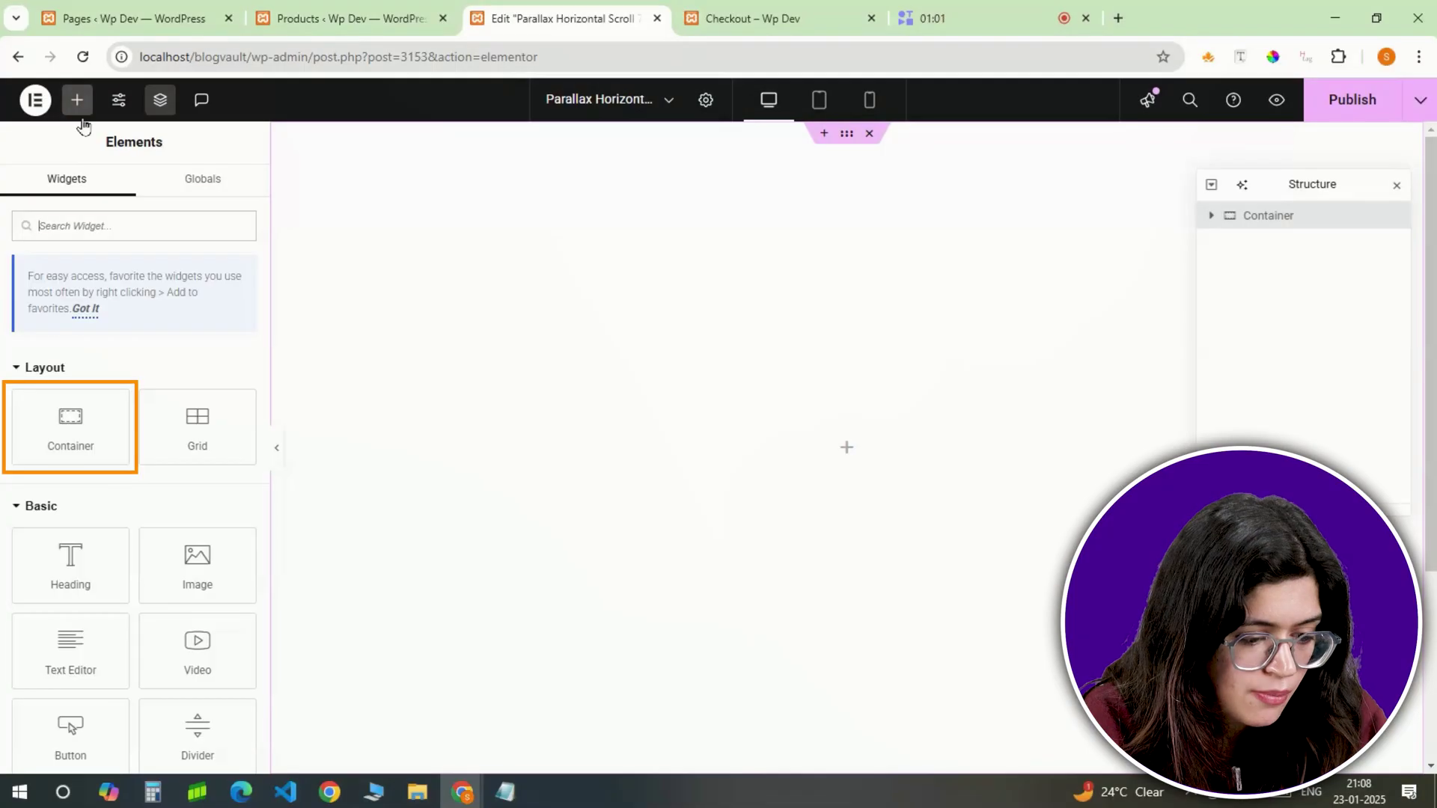
Step: Add a full-width inner container, 100vh tall, with centred content
left_click(87, 398)
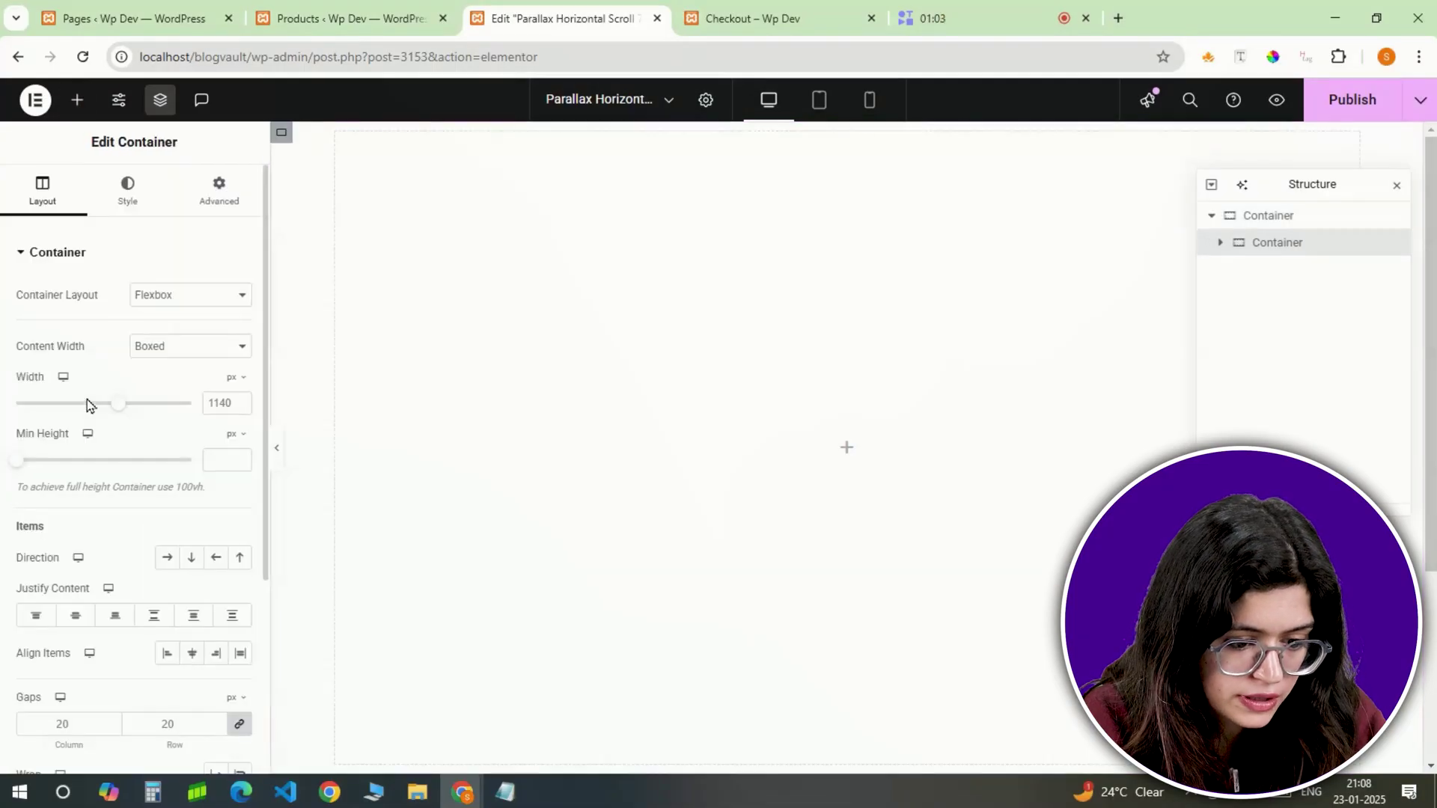
left_click(193, 348)
left_click(201, 391)
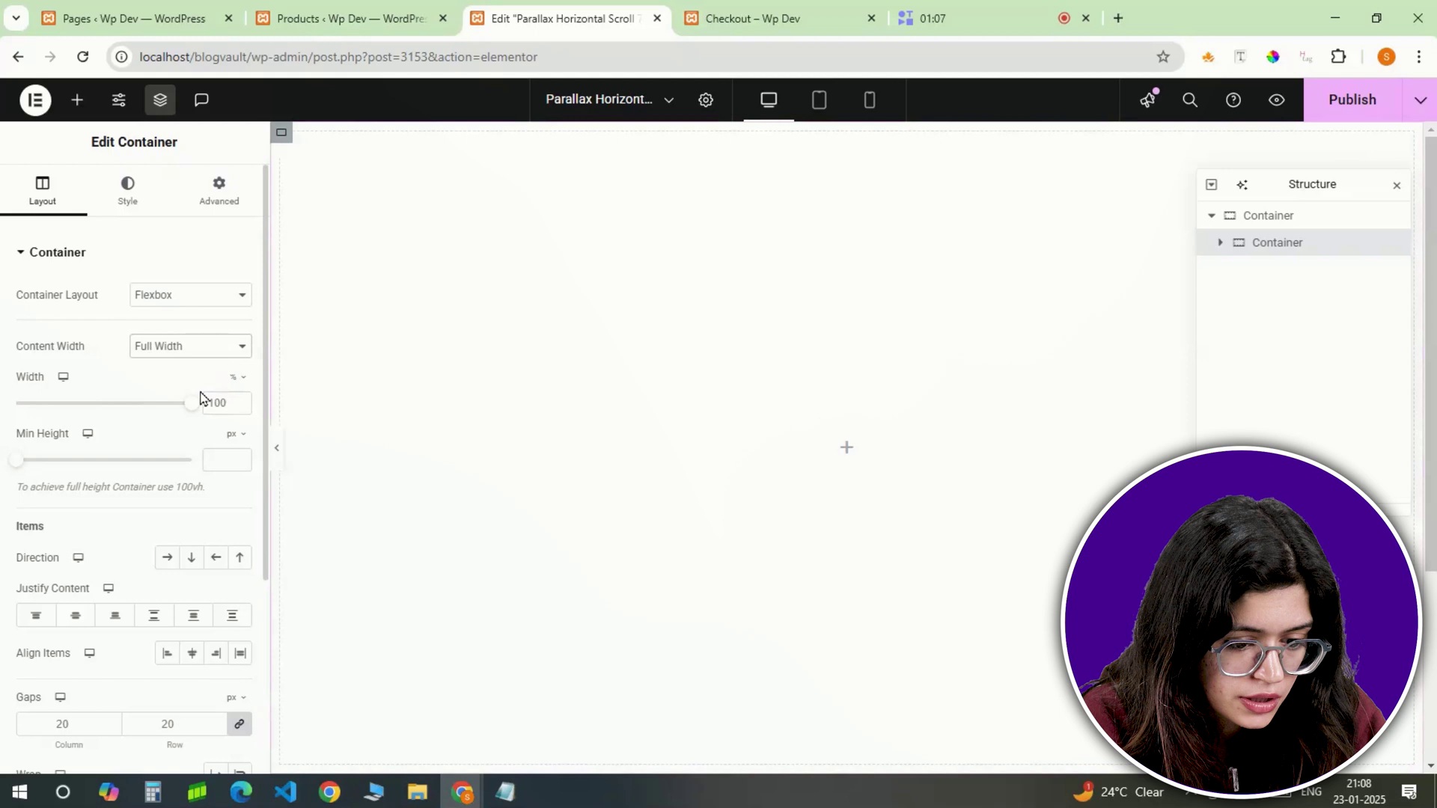
type("100")
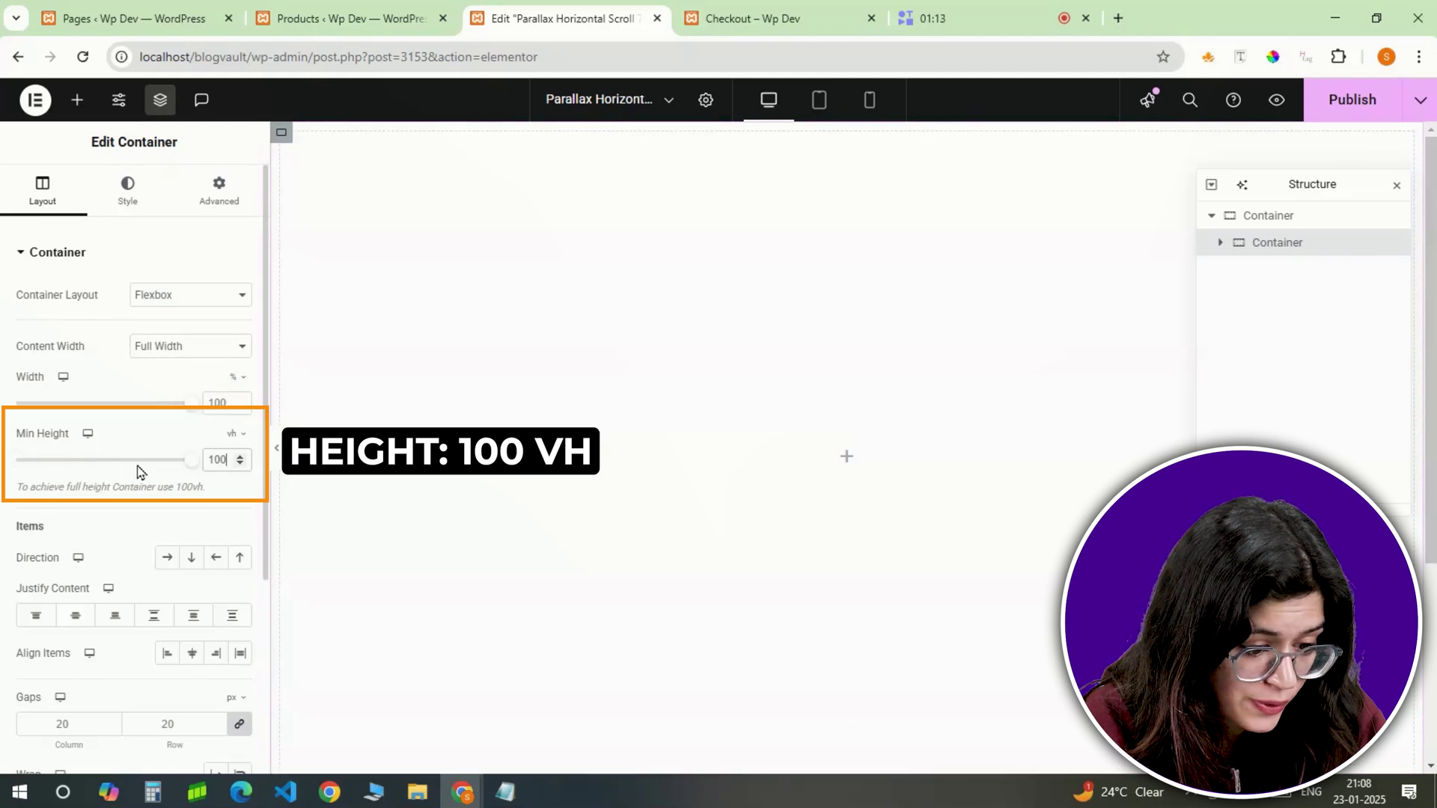
scroll(120, 502, "down", 1)
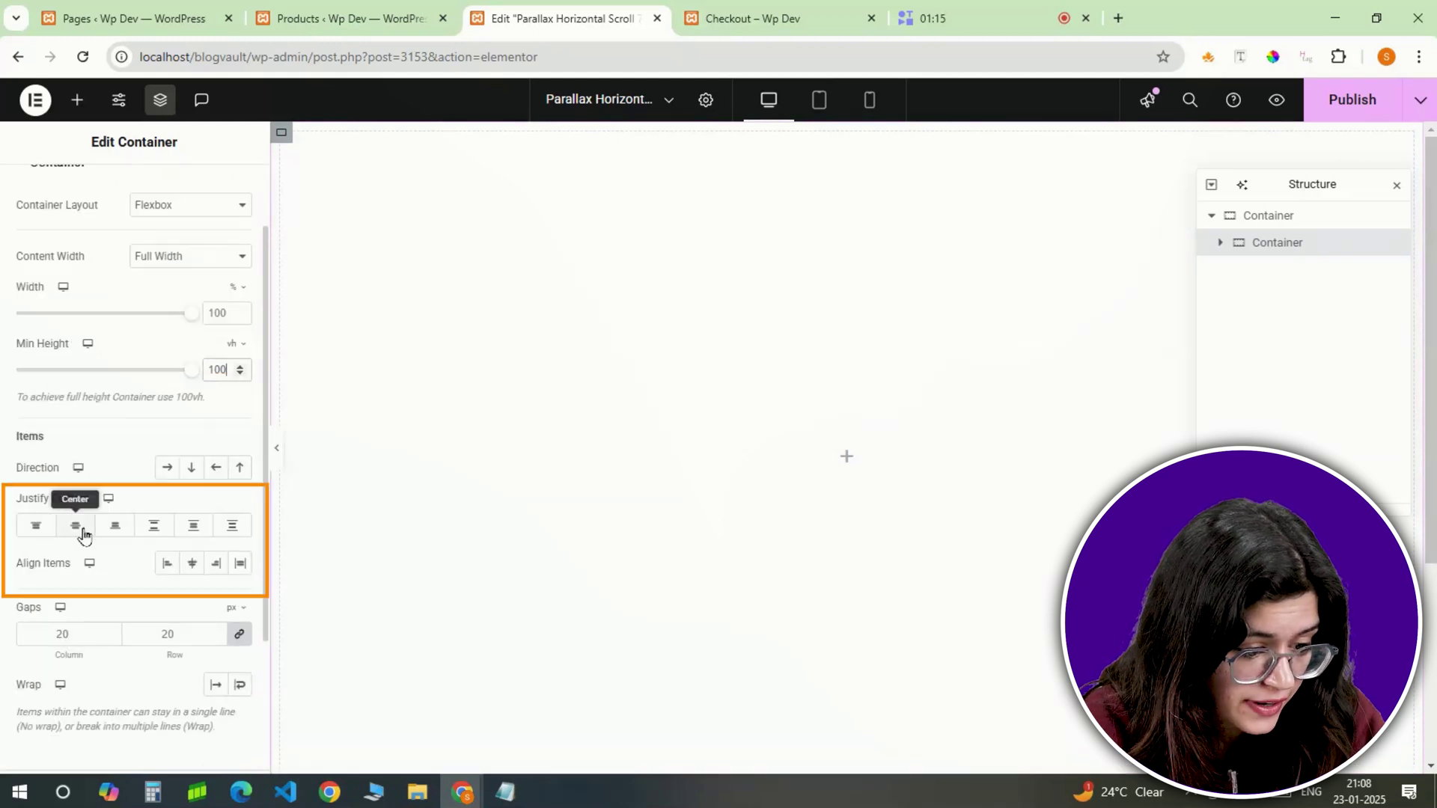
left_click(77, 526)
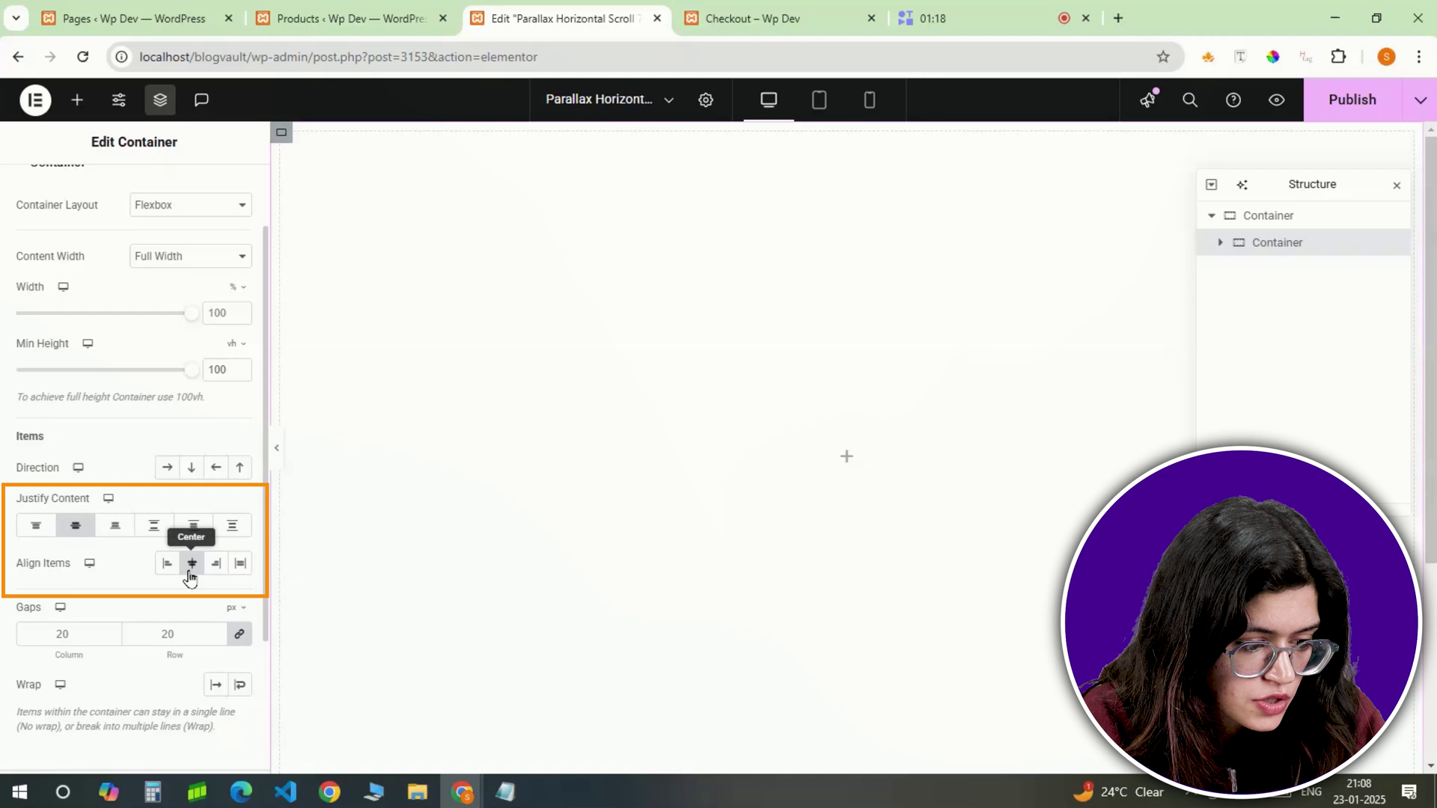
scroll(210, 359, "up", 1)
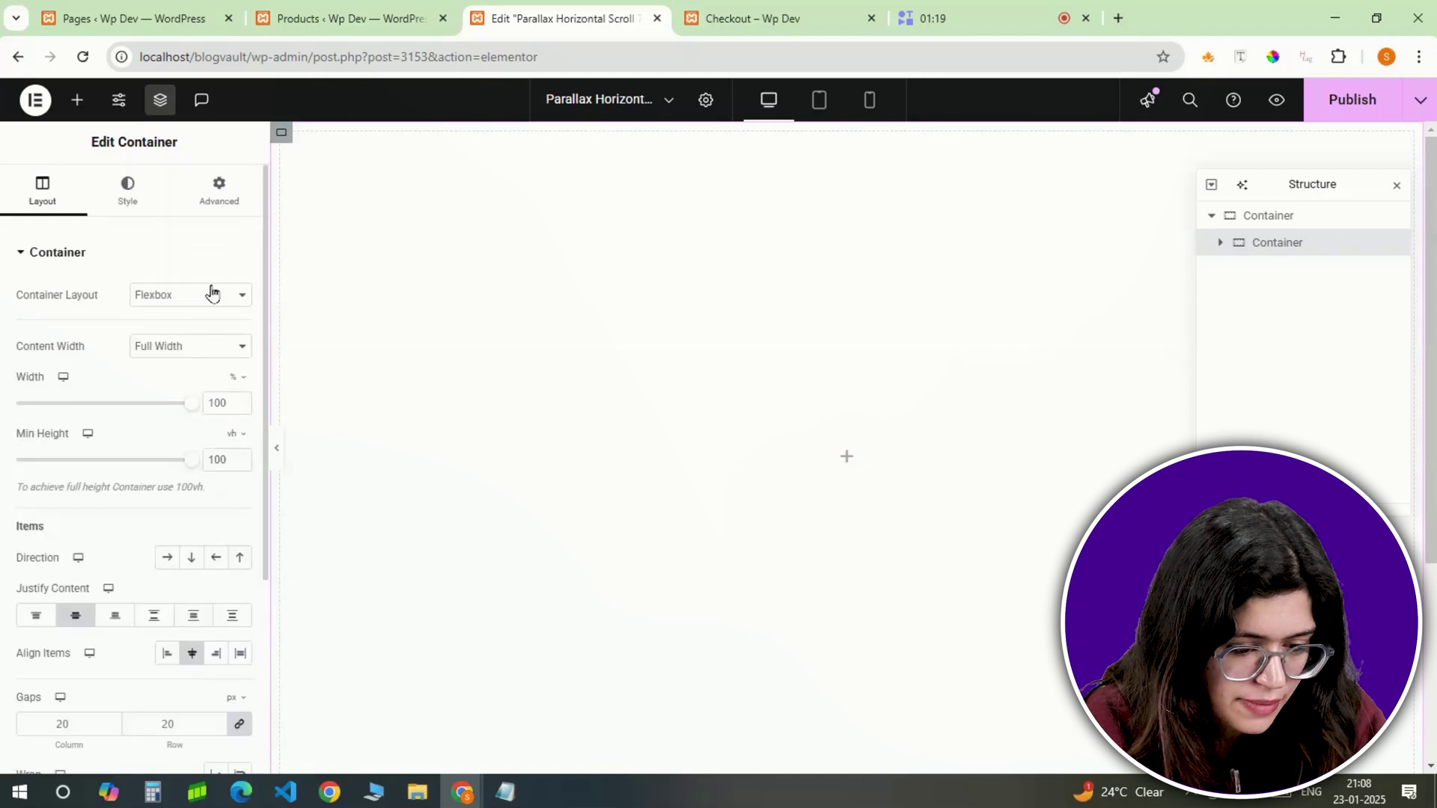
Step: Set the inner container's padding to 0, size to Grow and CSS class 'slide'
left_click(225, 209)
left_click(239, 385)
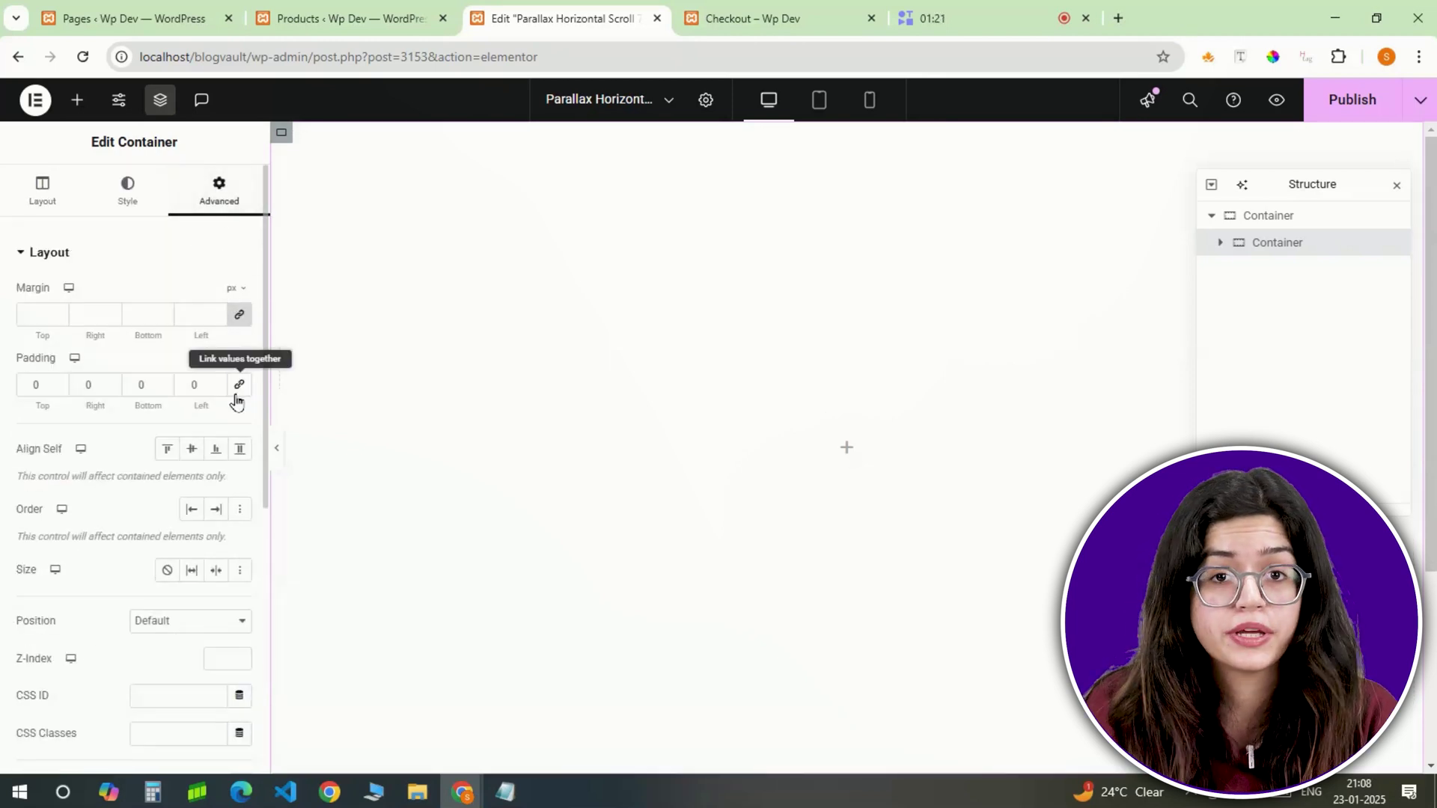
scroll(134, 446, "down", 1)
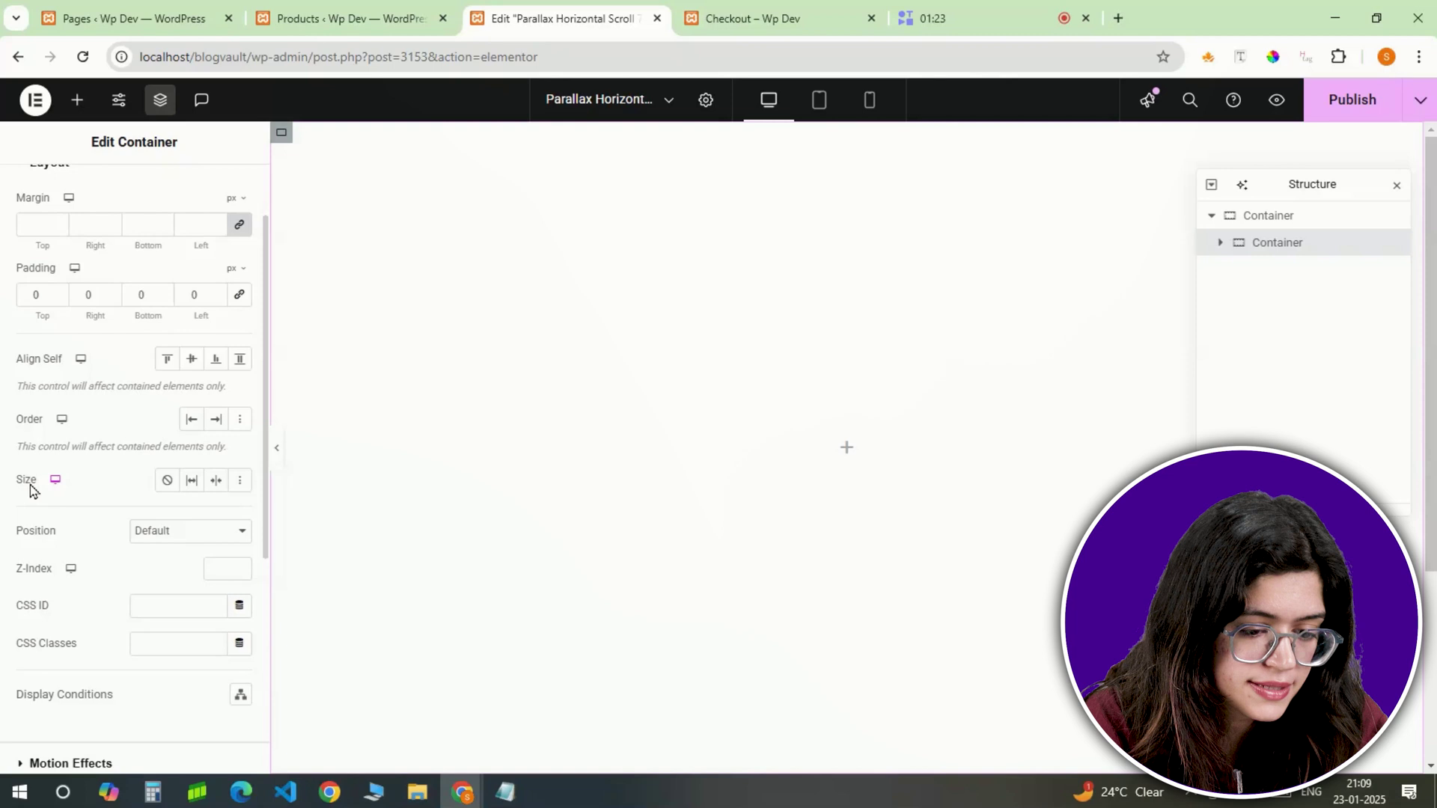
left_click(193, 485)
scroll(112, 502, "down", 1)
left_click(95, 567)
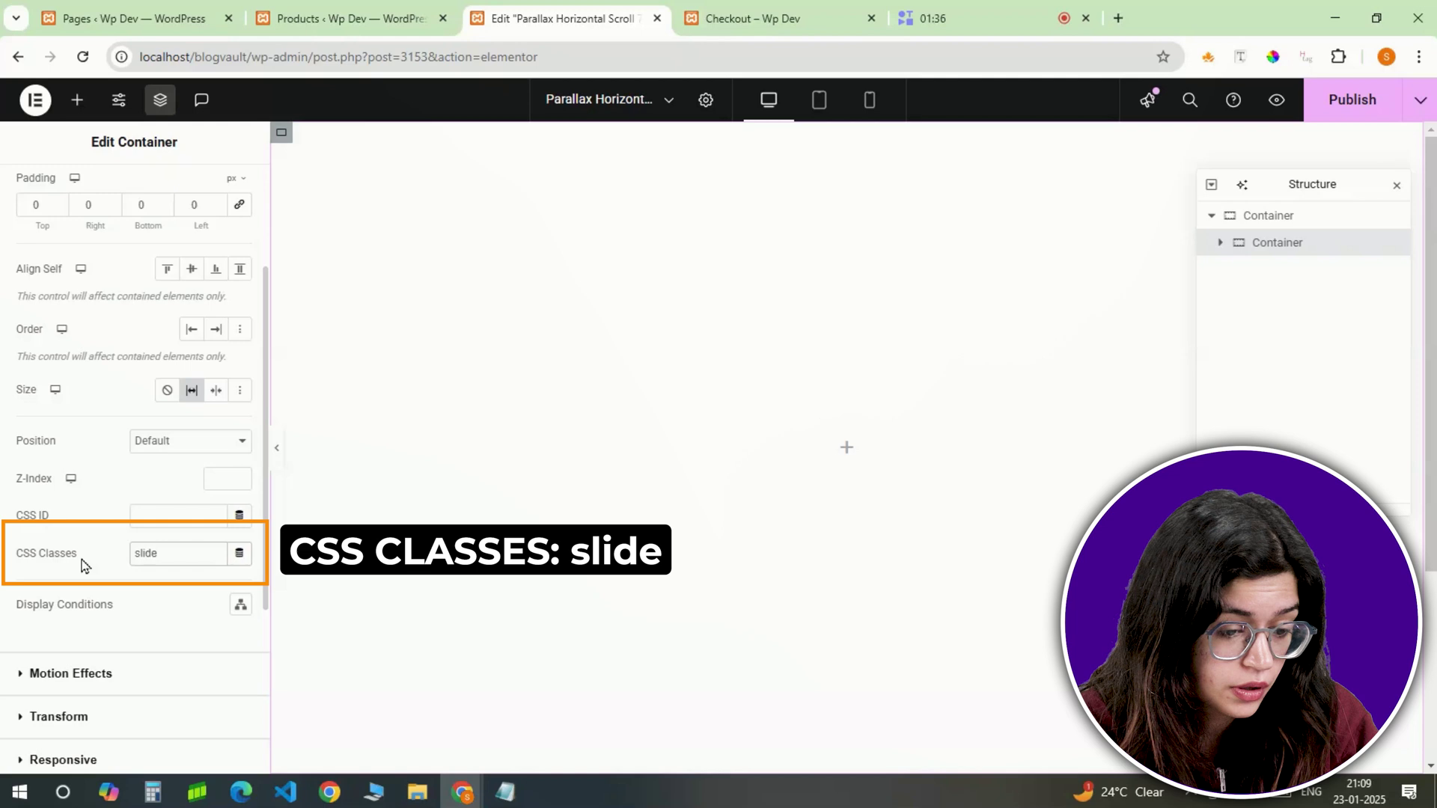
Step: Duplicate the slide container twice so there are three slides
right_click(1273, 246)
left_click(1276, 303)
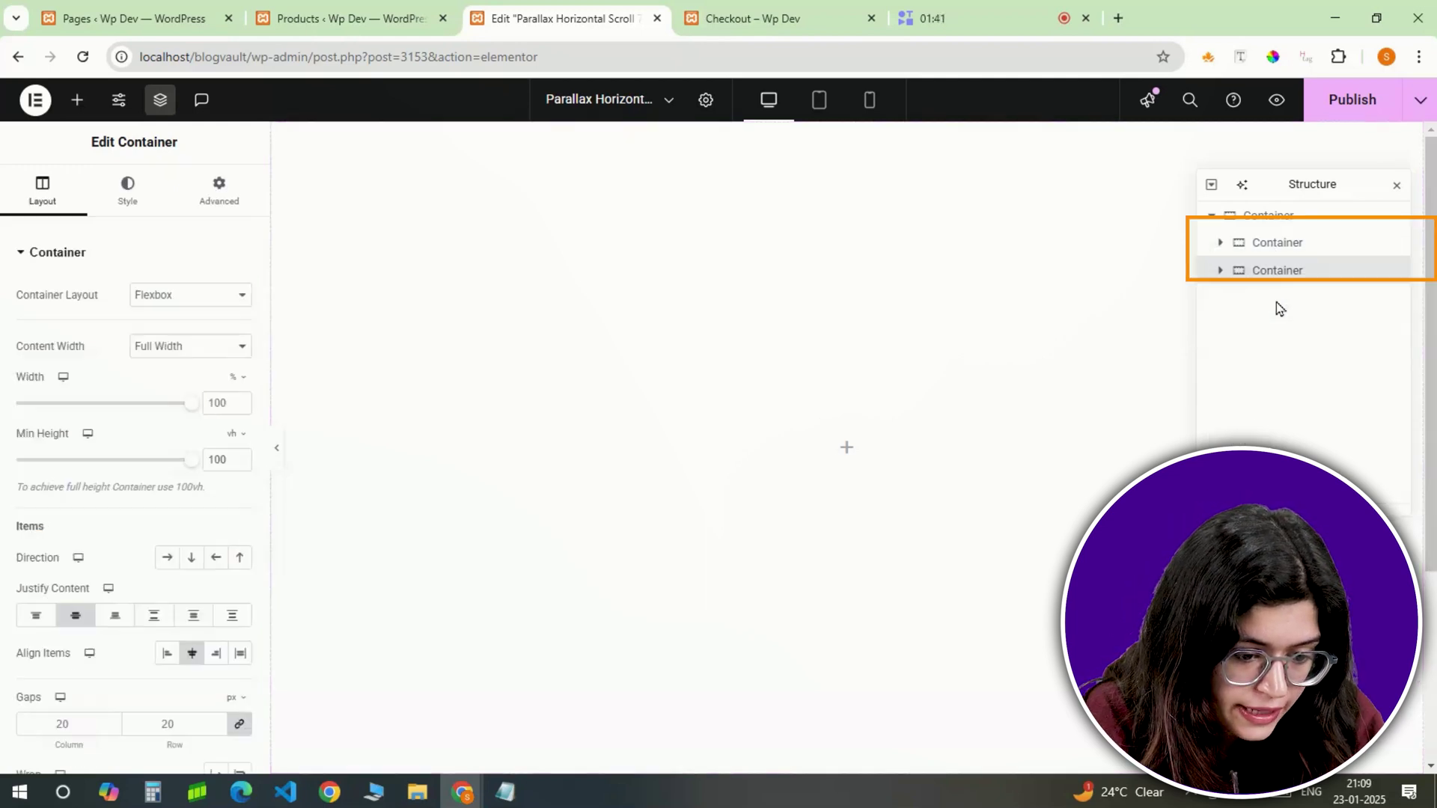
right_click(1275, 271)
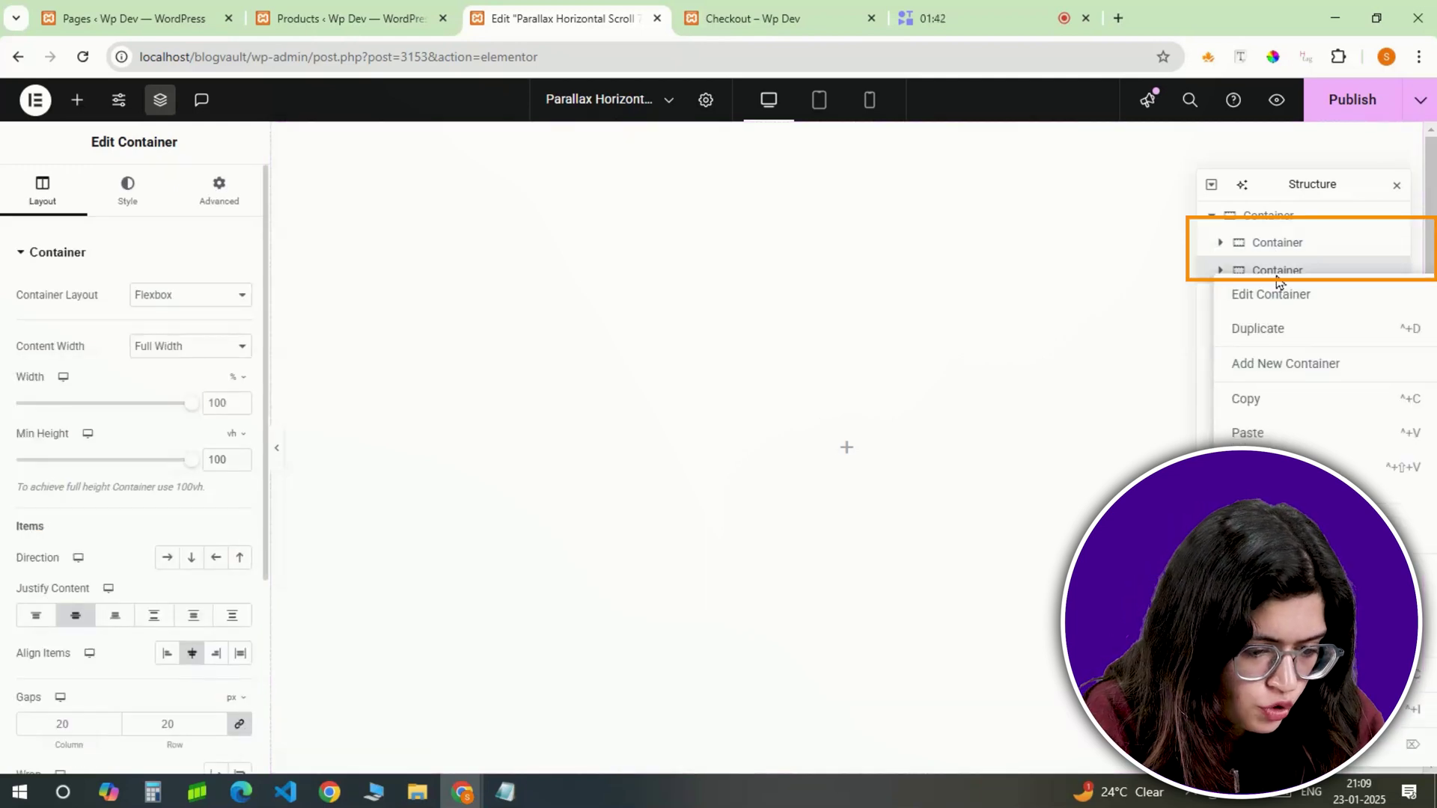
left_click(1274, 333)
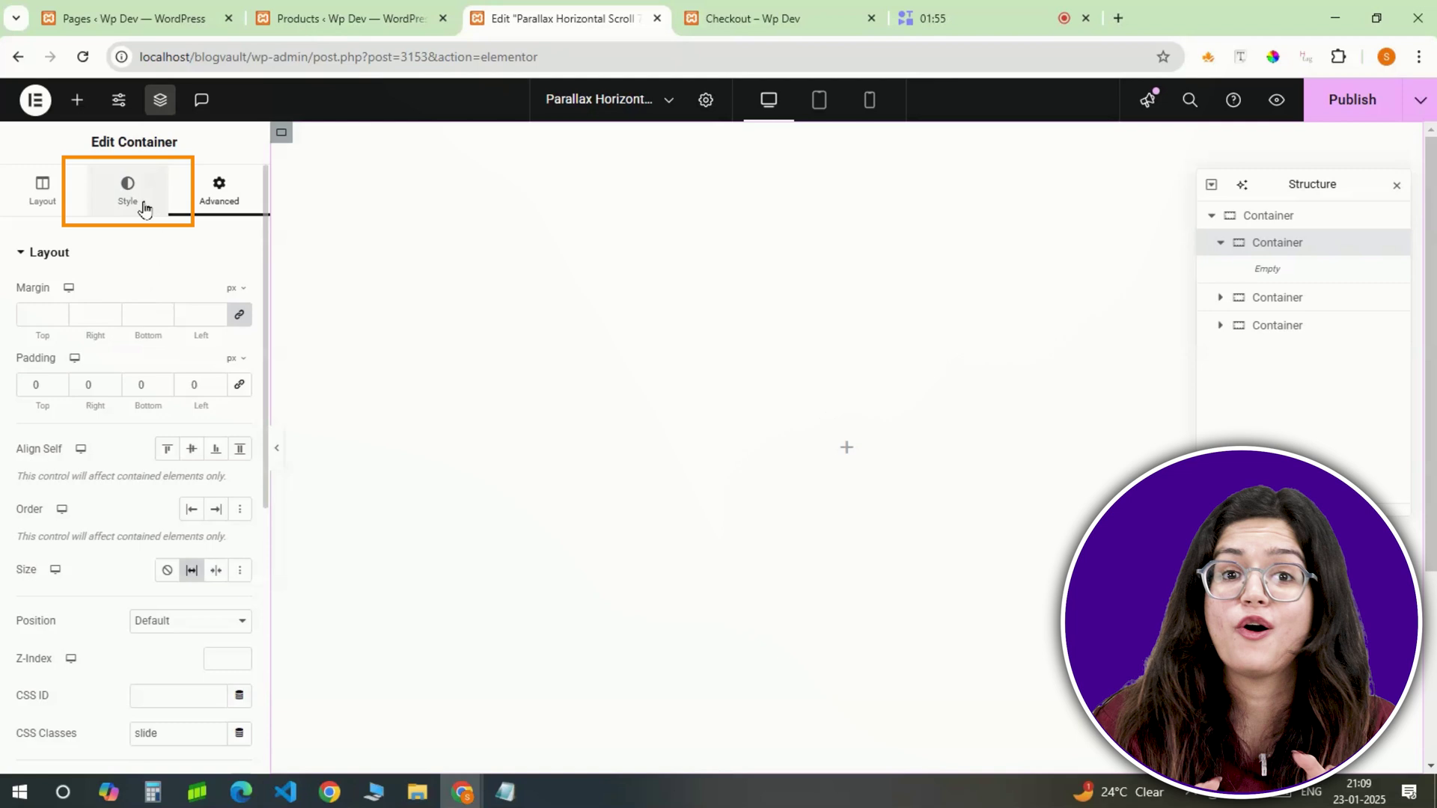
Step: Give the first slide a classic solid #E7524C red background
left_click(144, 209)
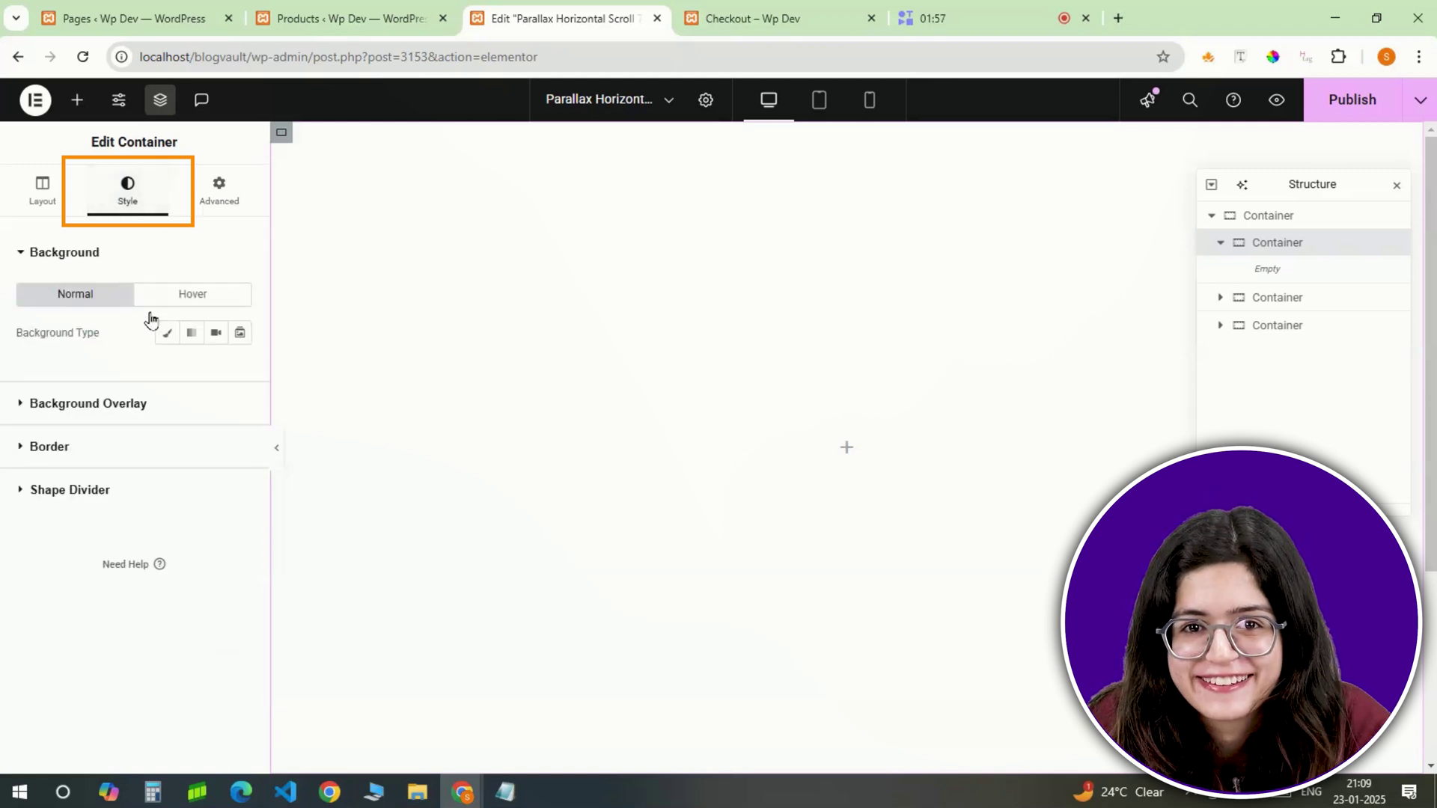
left_click(167, 332)
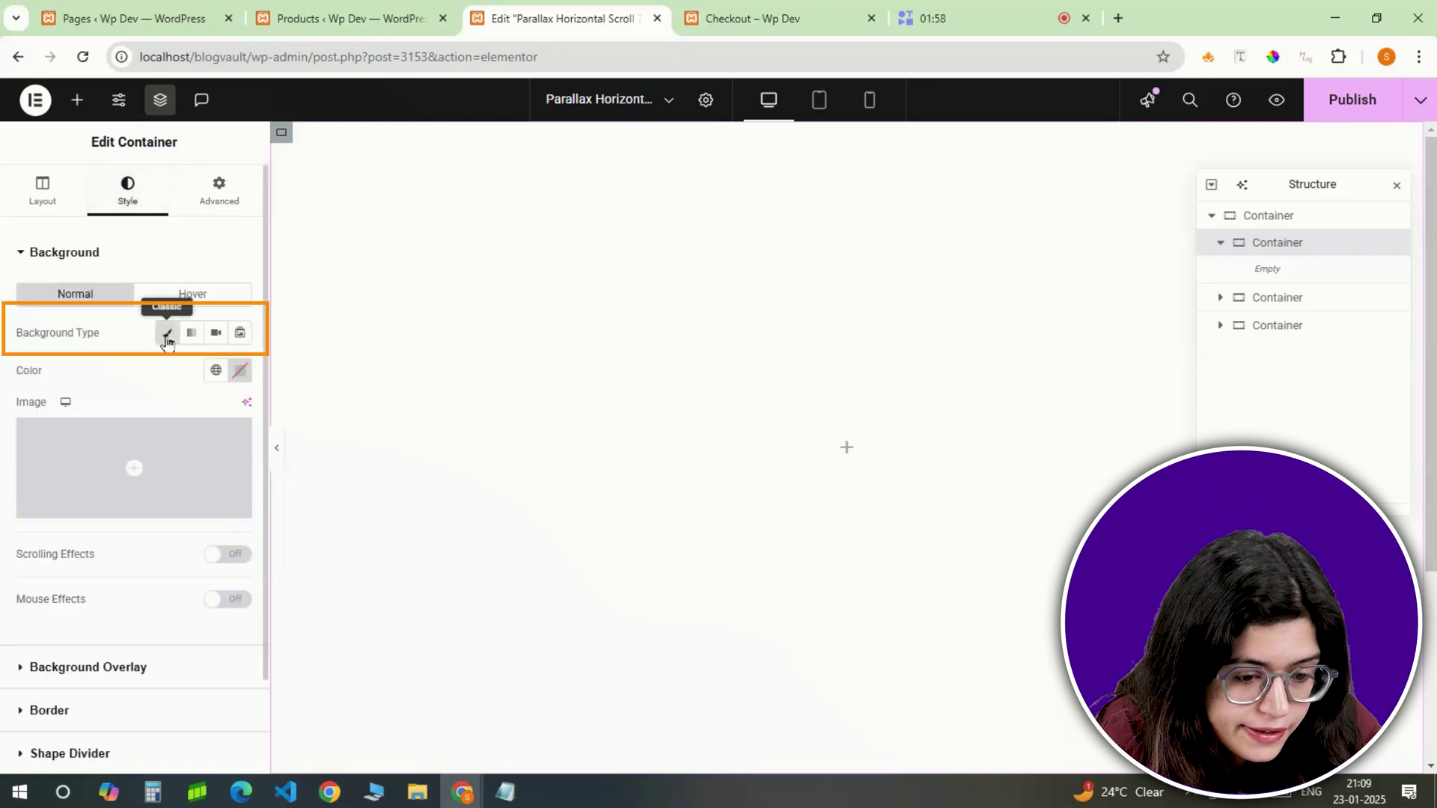
left_click(240, 374)
type("#E7524C")
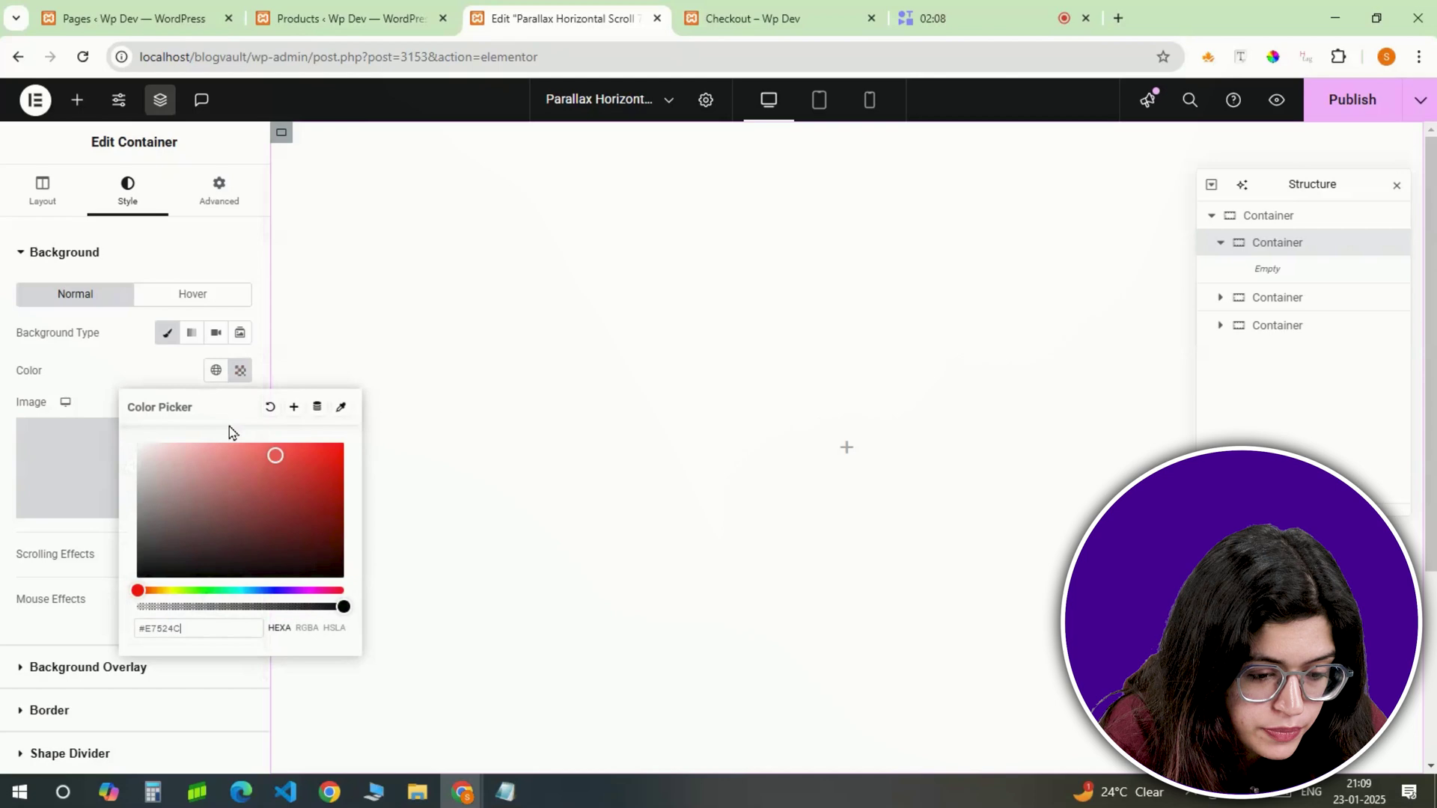
left_click(238, 375)
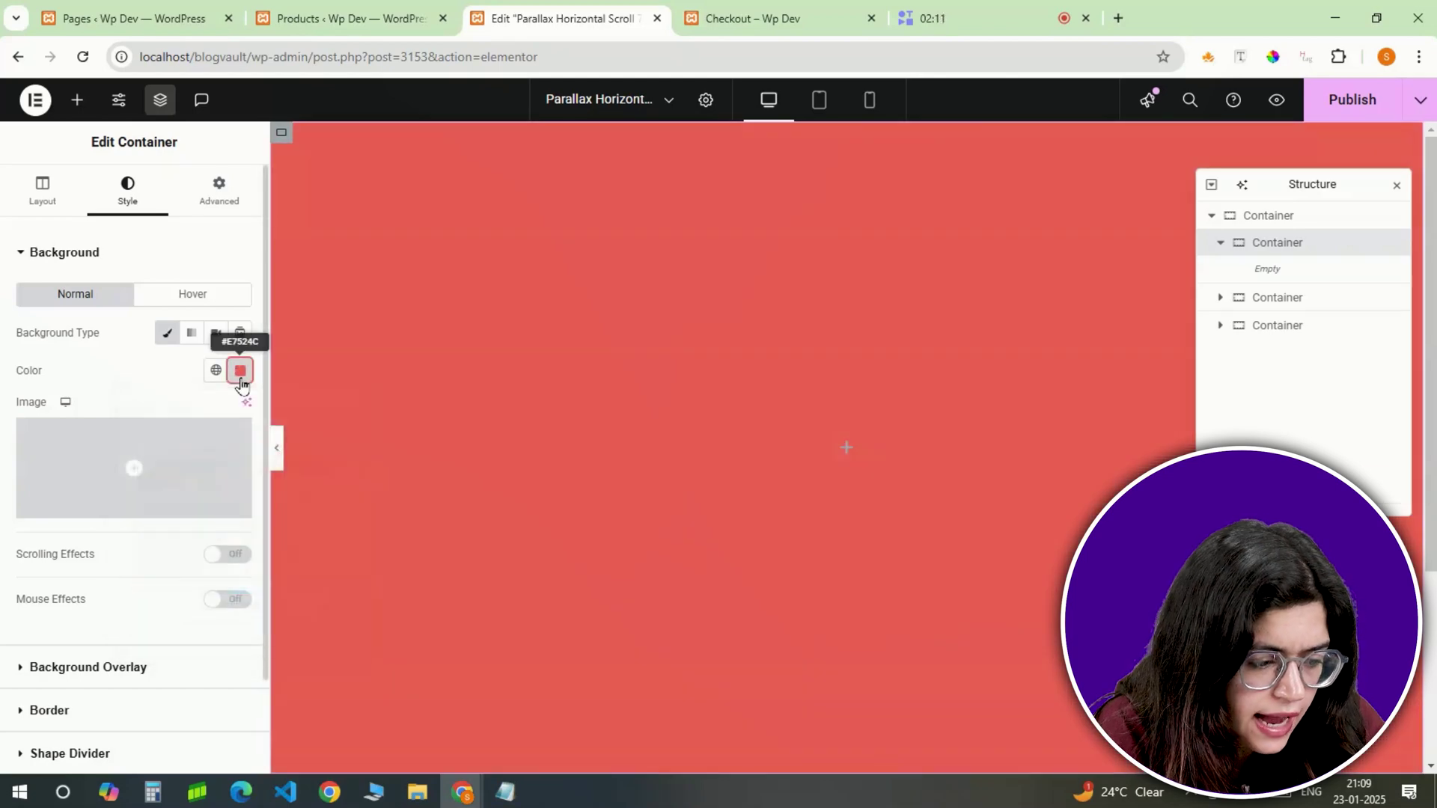
Step: Add a heading to the first slide reading 'CocaCola'
left_click(78, 103)
left_click(81, 574)
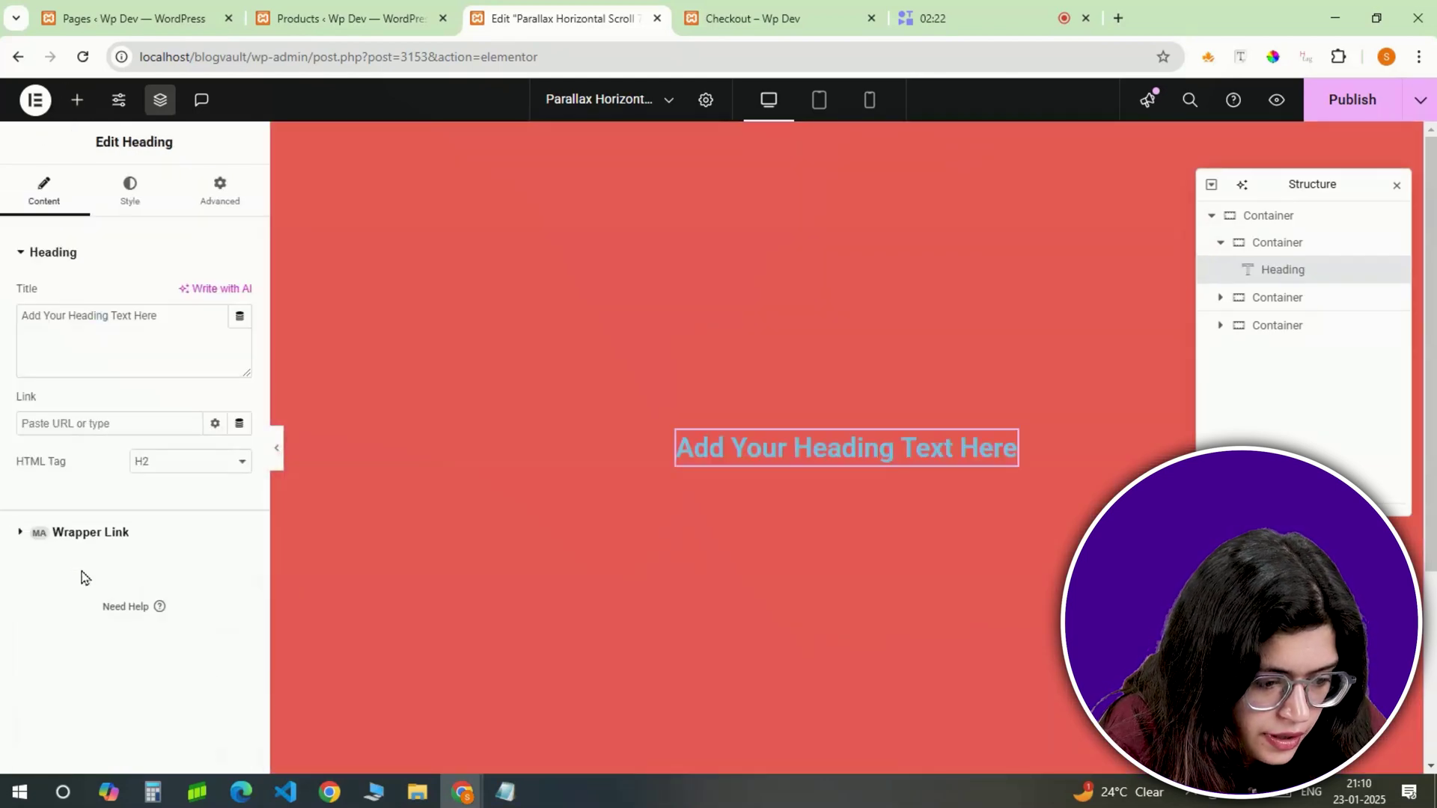
triple_click(122, 321)
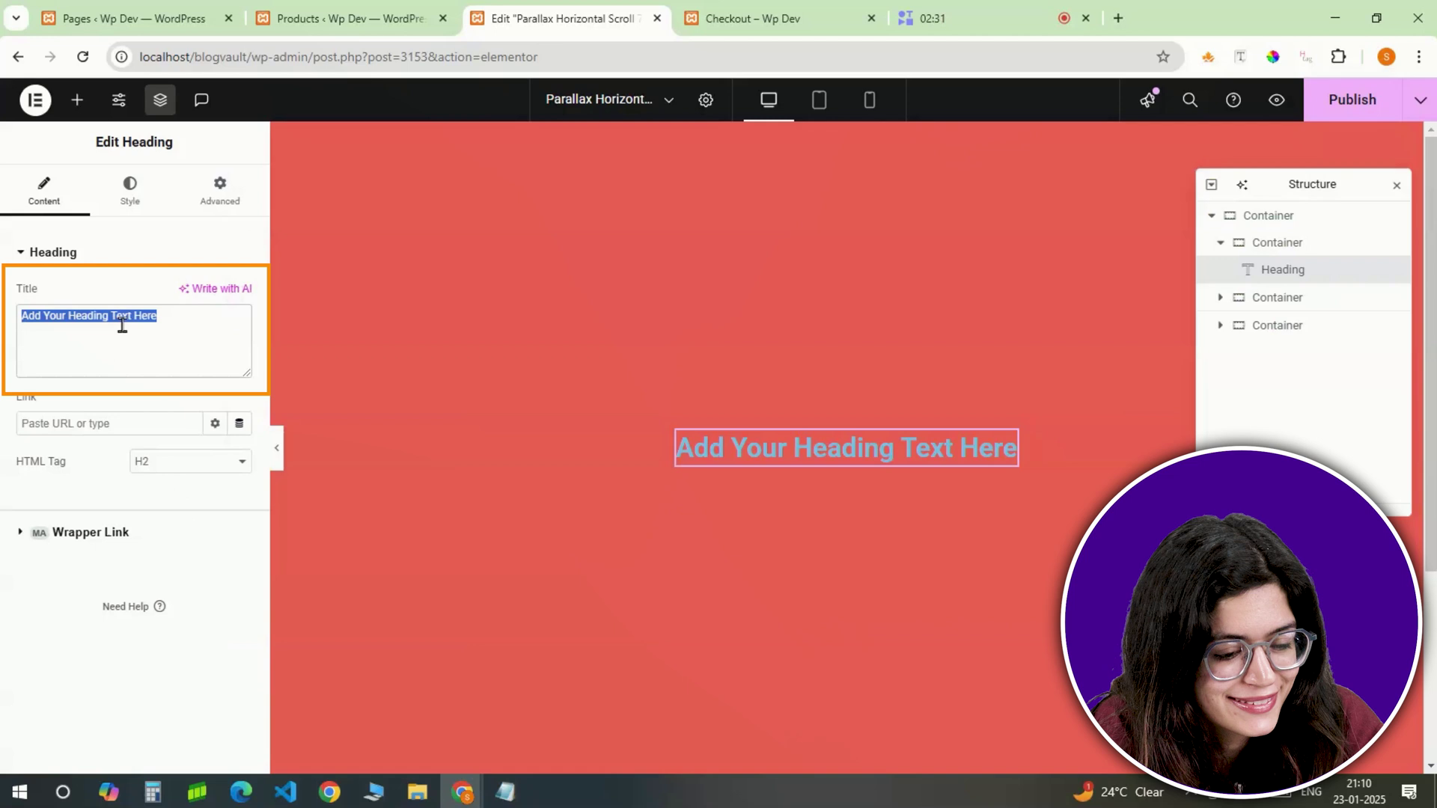
type("CocaCola")
Step: Set the heading's typography to Loki Cola2 at size 420 with a different weight
left_click(130, 188)
left_click(241, 349)
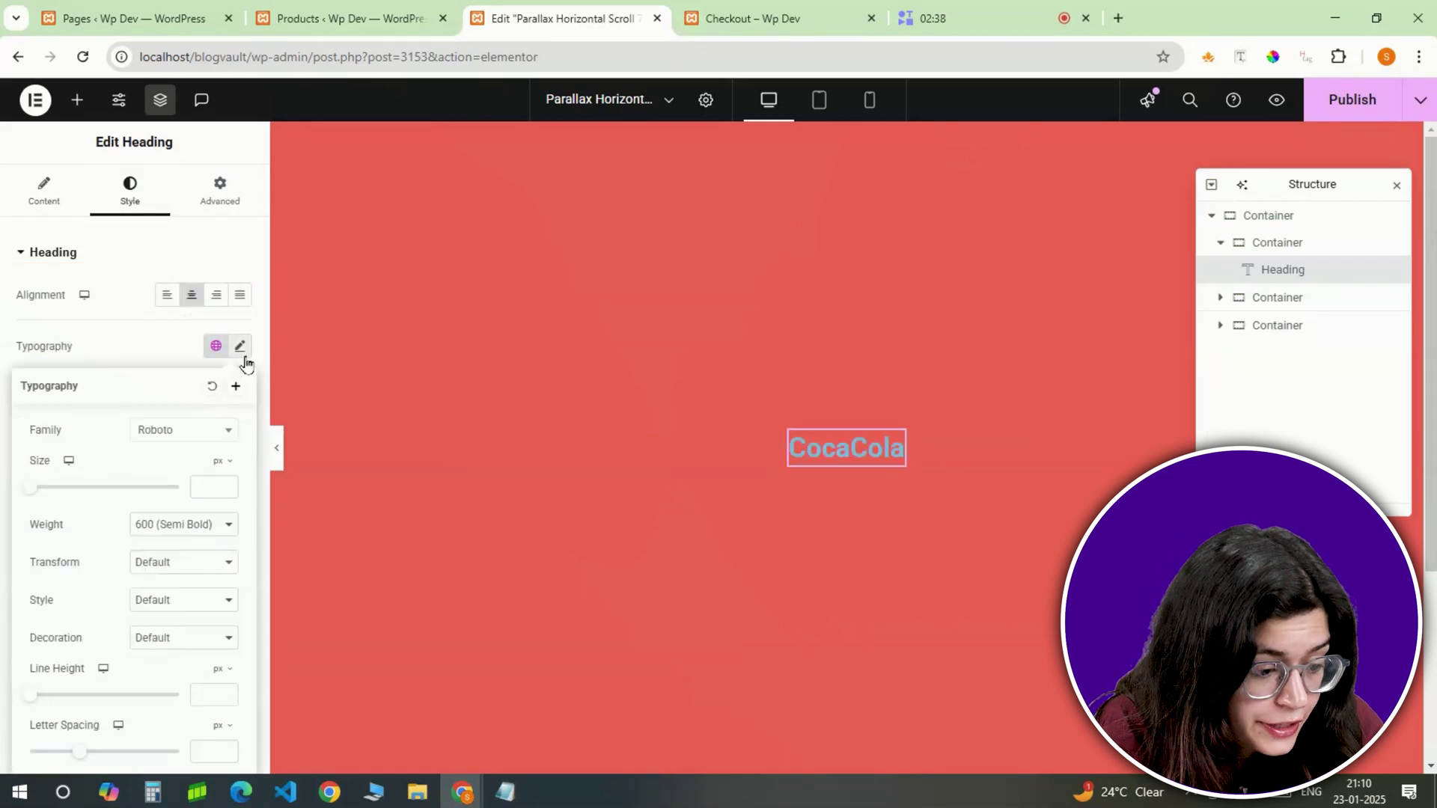
left_click(212, 437)
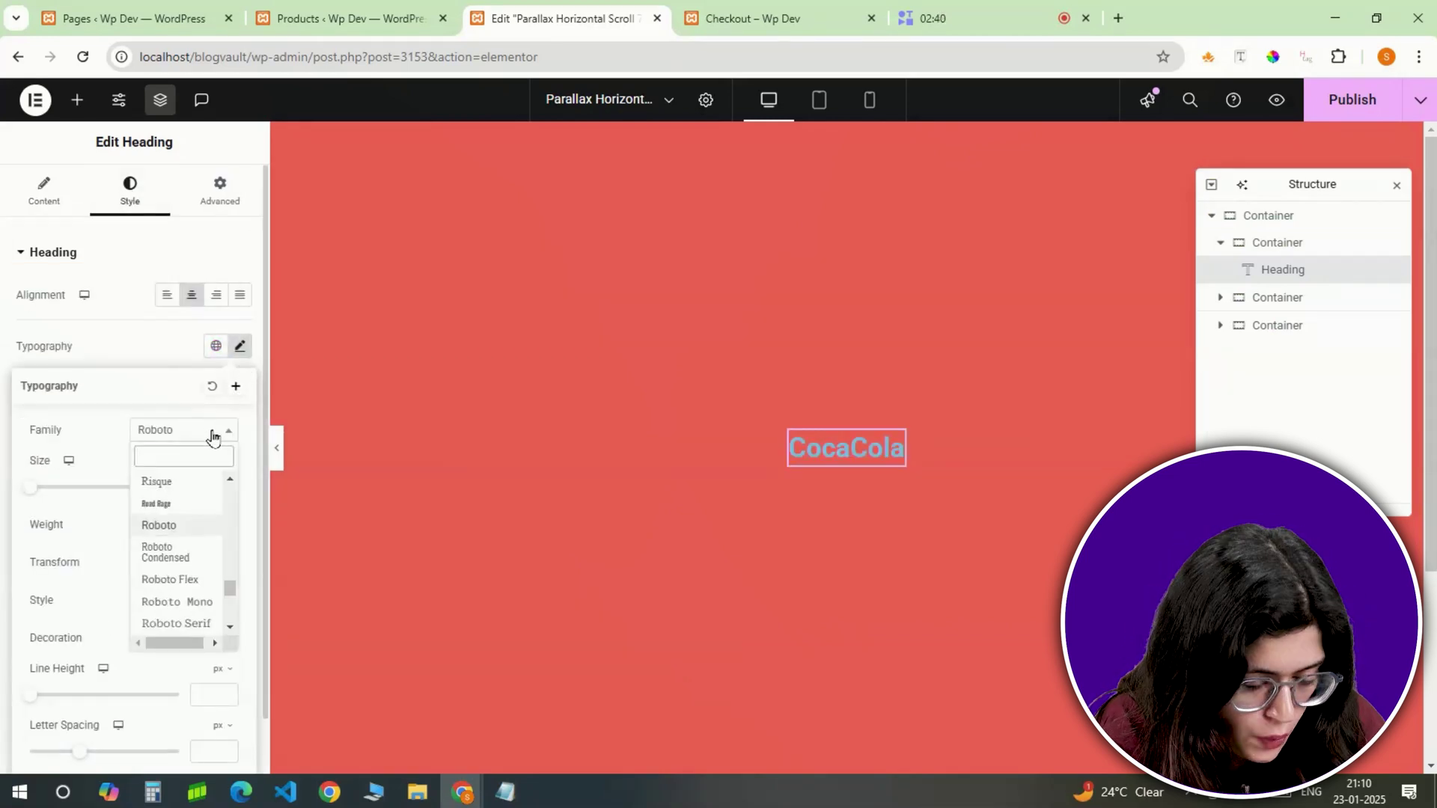
type("loki")
left_click(169, 503)
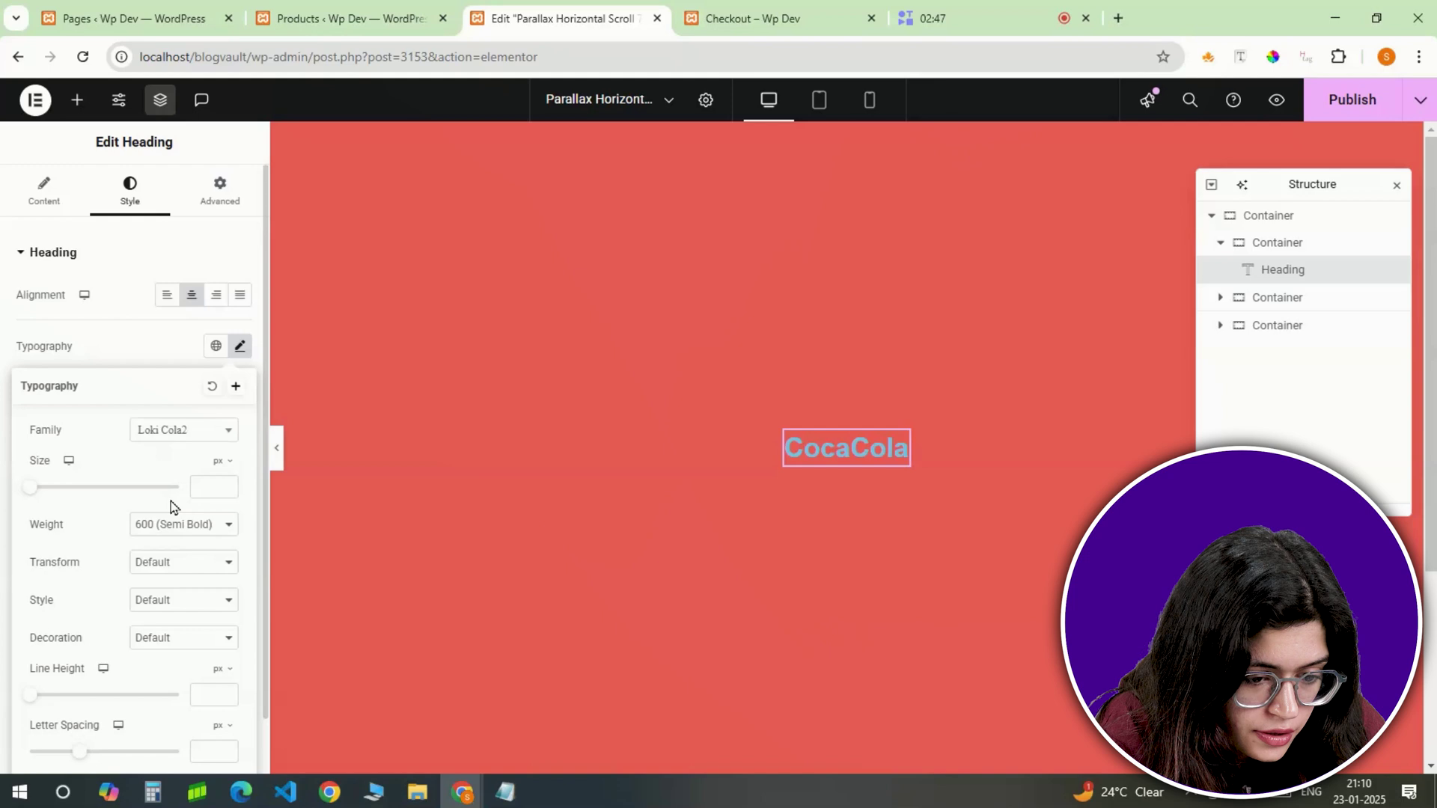
type("420")
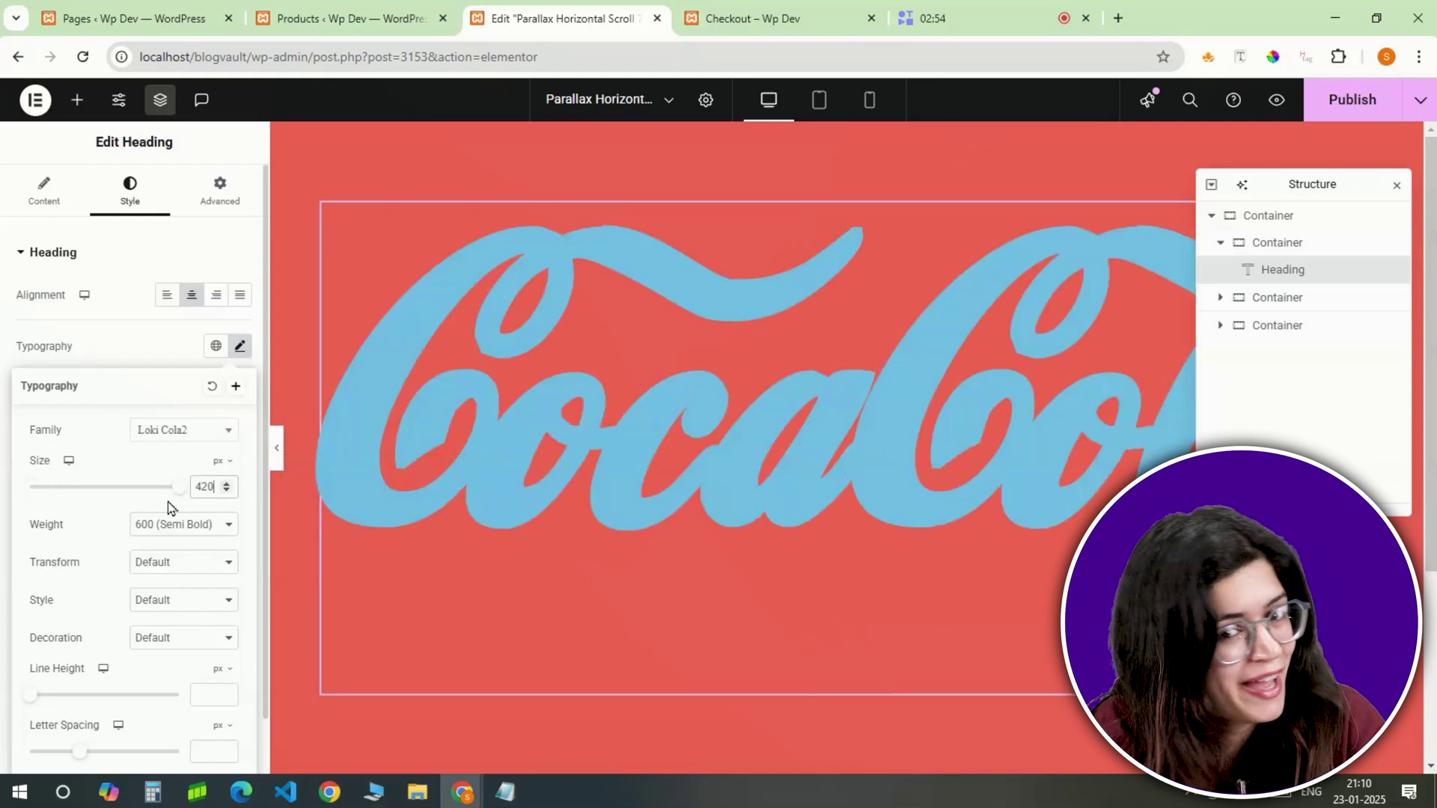
left_click(172, 529)
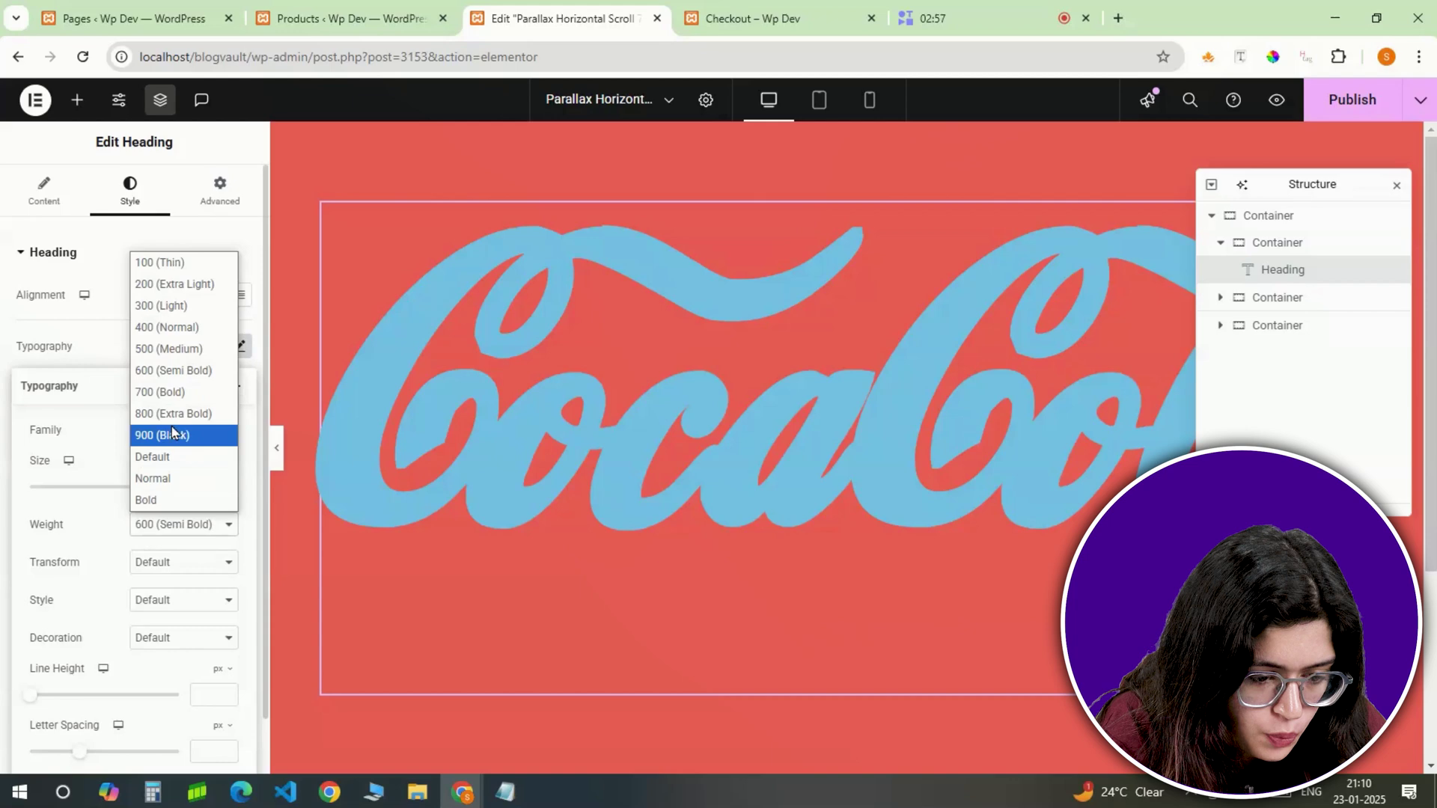
left_click(178, 362)
Step: Make the heading text white #FFFFFF and darken its text shadow colour
left_click(240, 488)
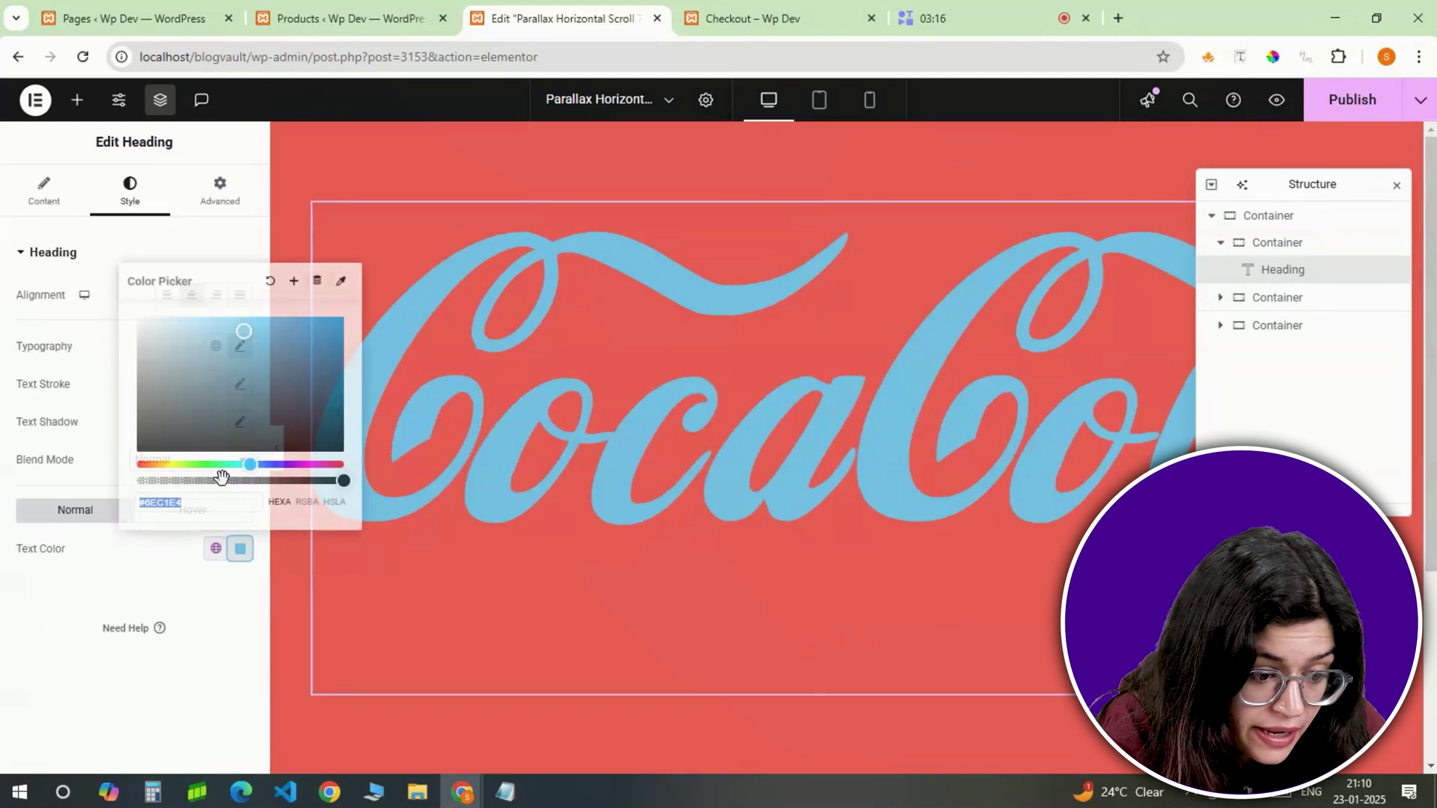
type("#FFFFFF")
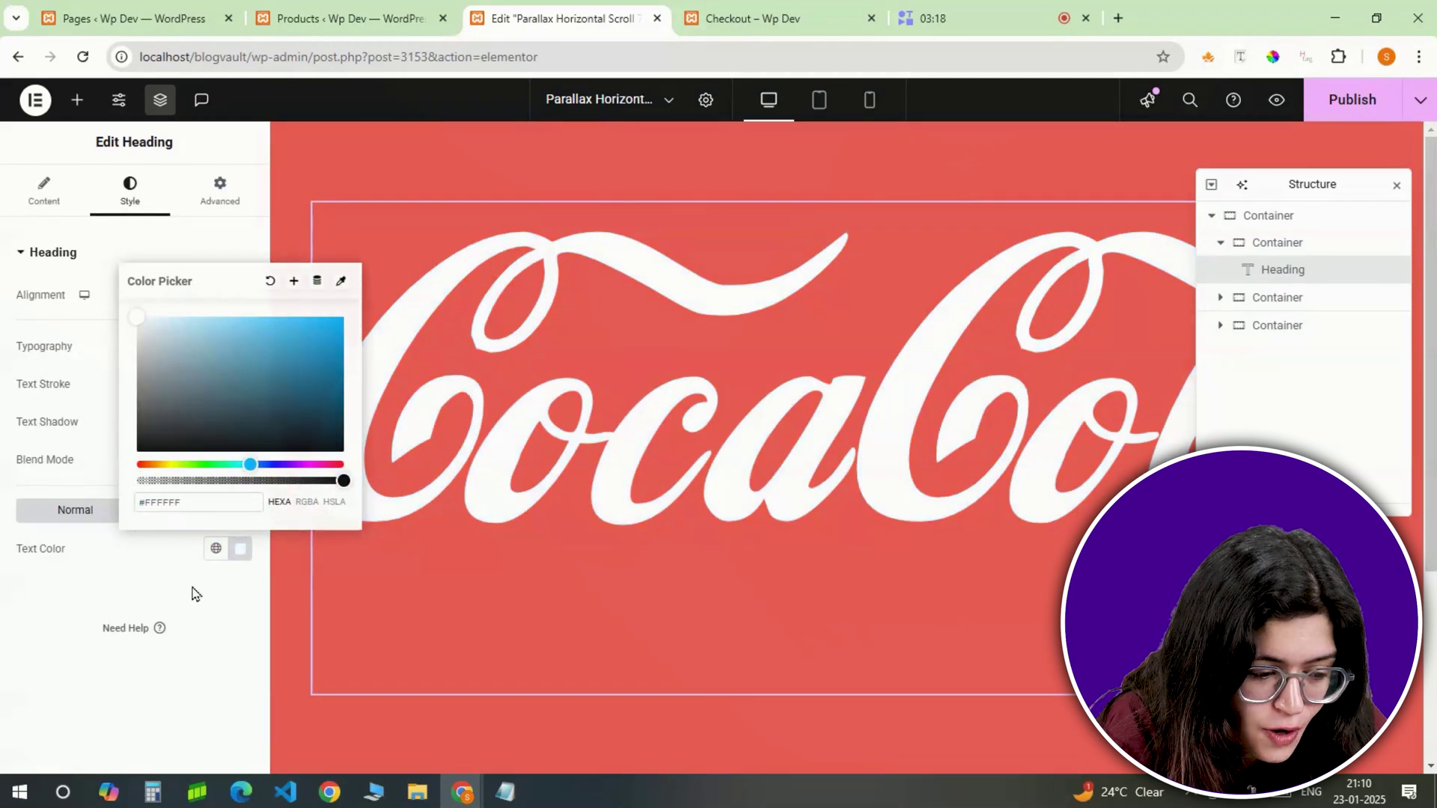
left_click(198, 591)
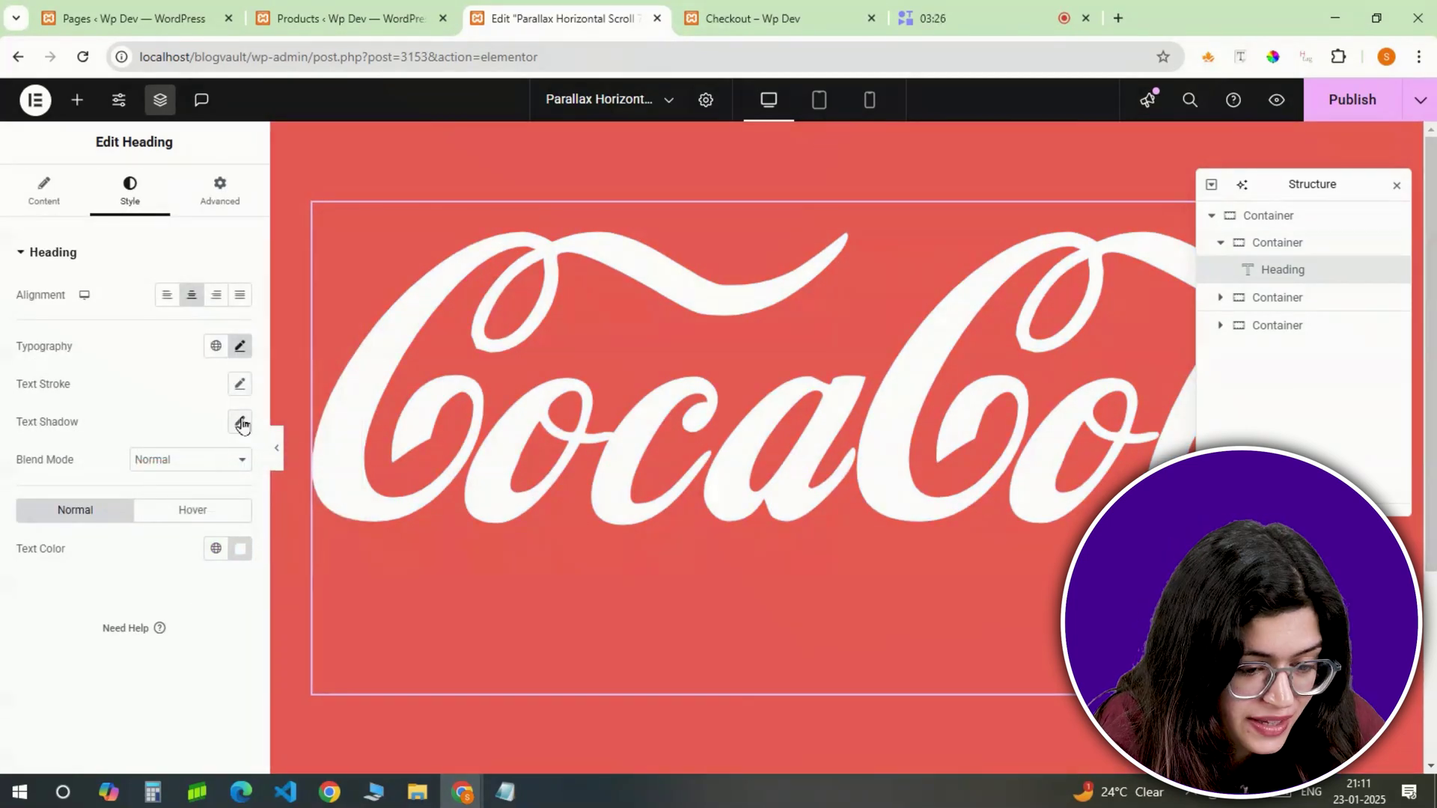
left_click(241, 422)
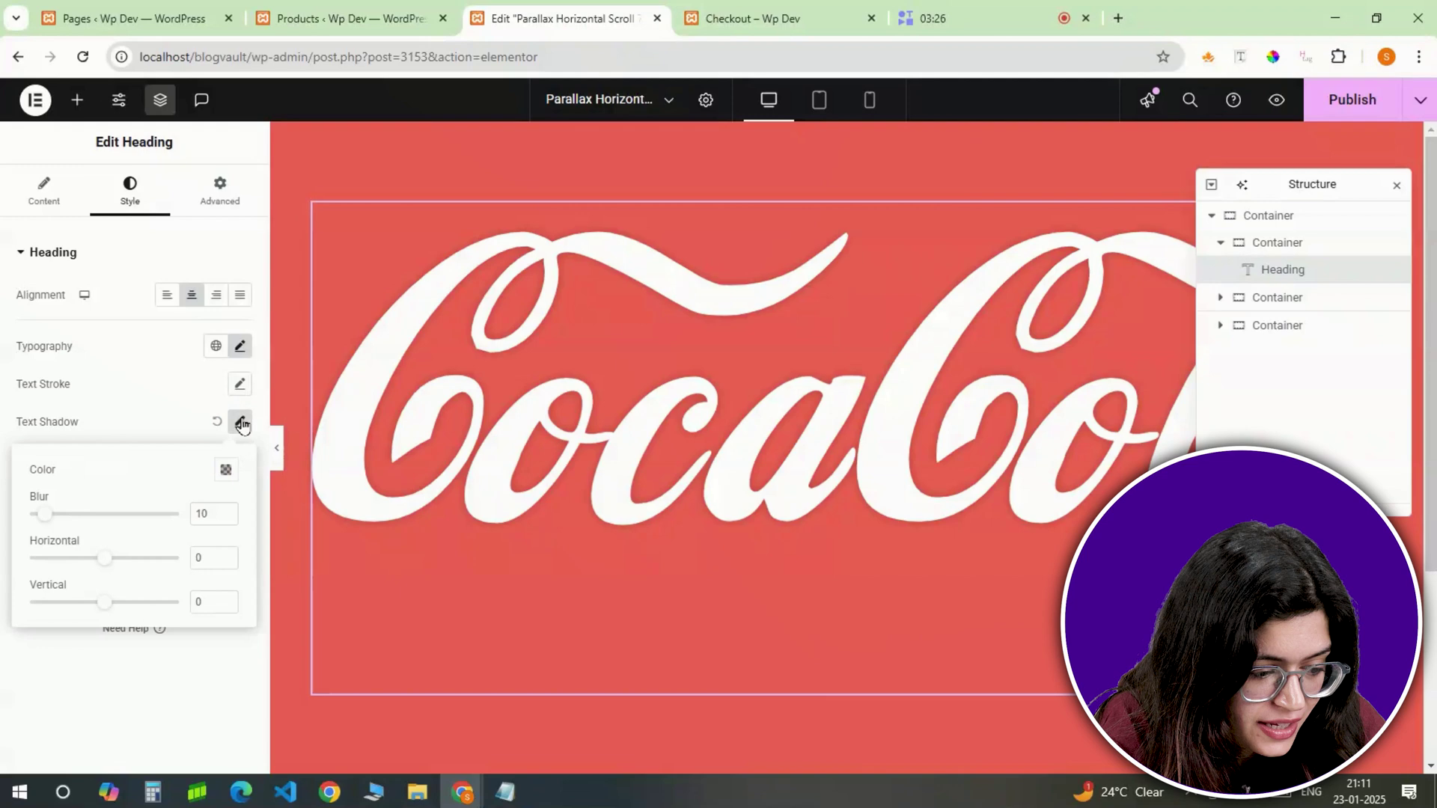
left_click(227, 471)
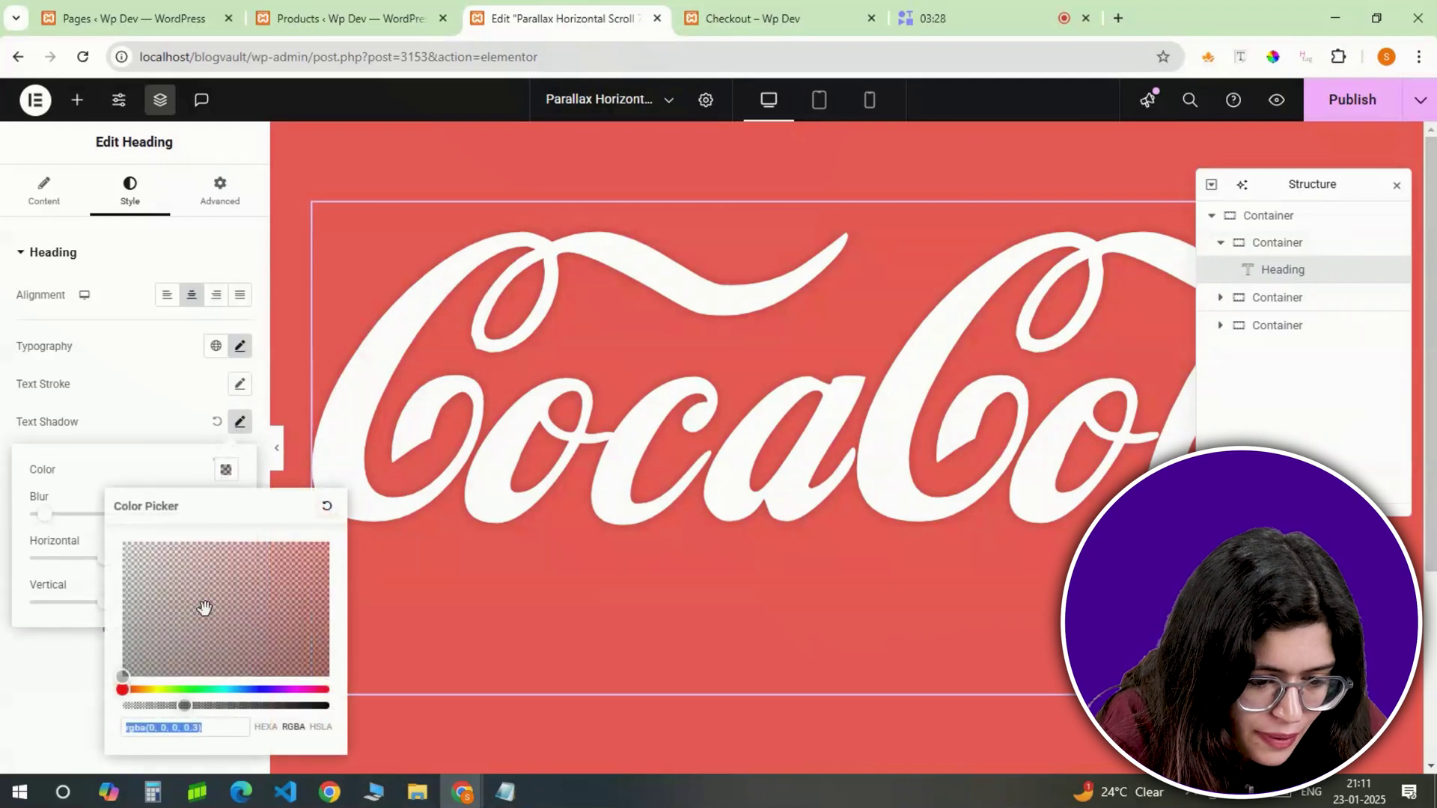
left_click_drag(185, 706, 277, 710)
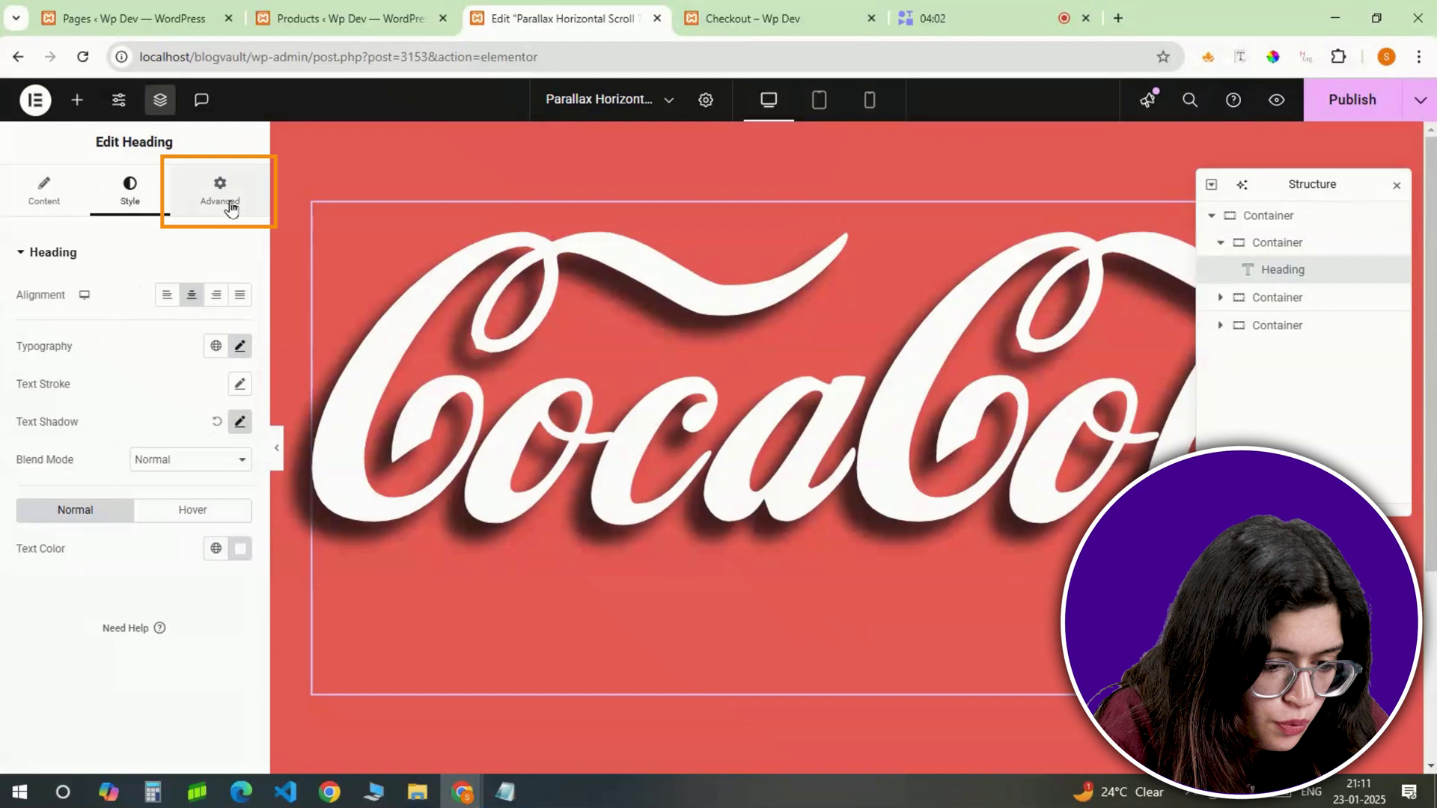
Step: Position the CocaCola heading absolutely at 10% horizontal, 28% vertical offset, z-index 5
left_click(229, 205)
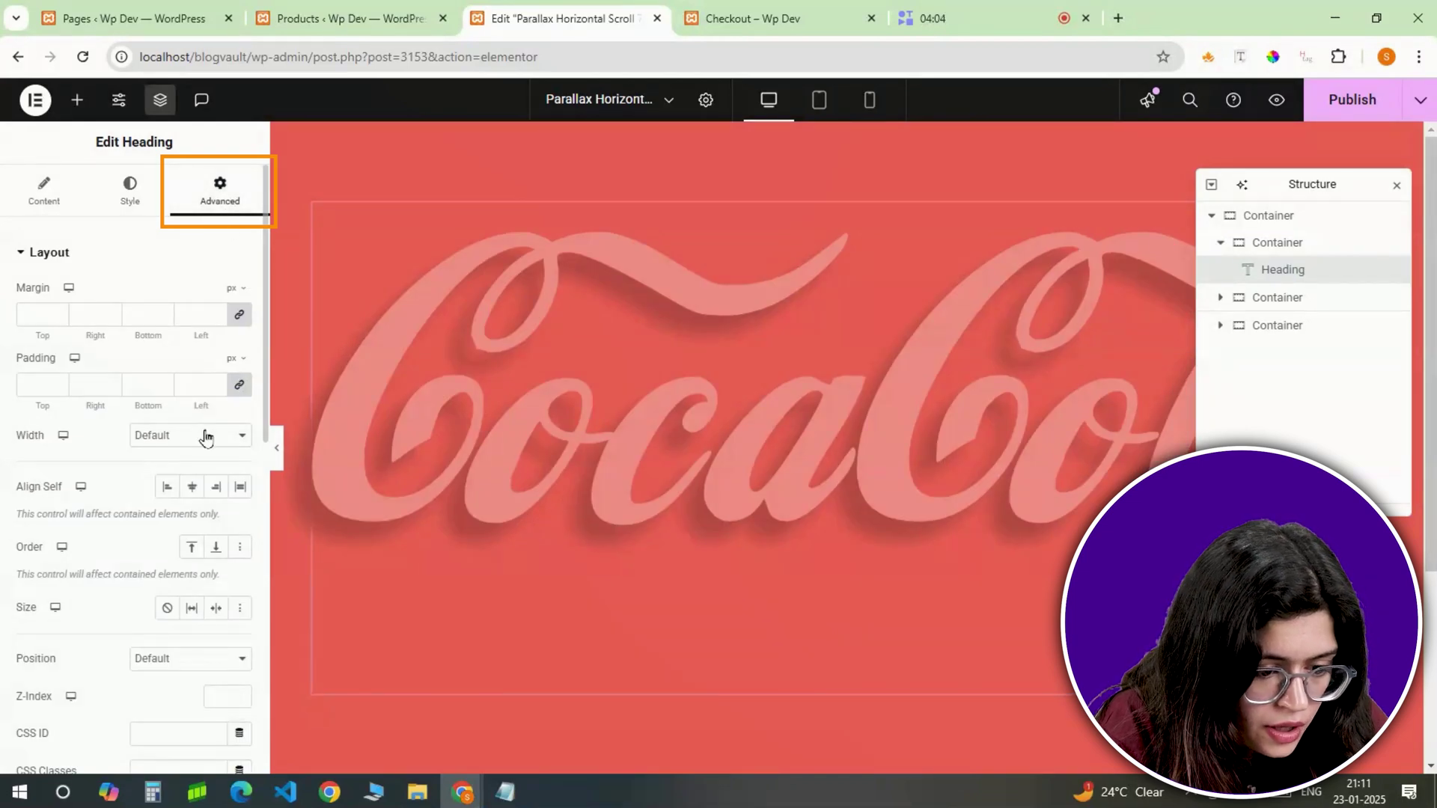
scroll(201, 456, "down", 1)
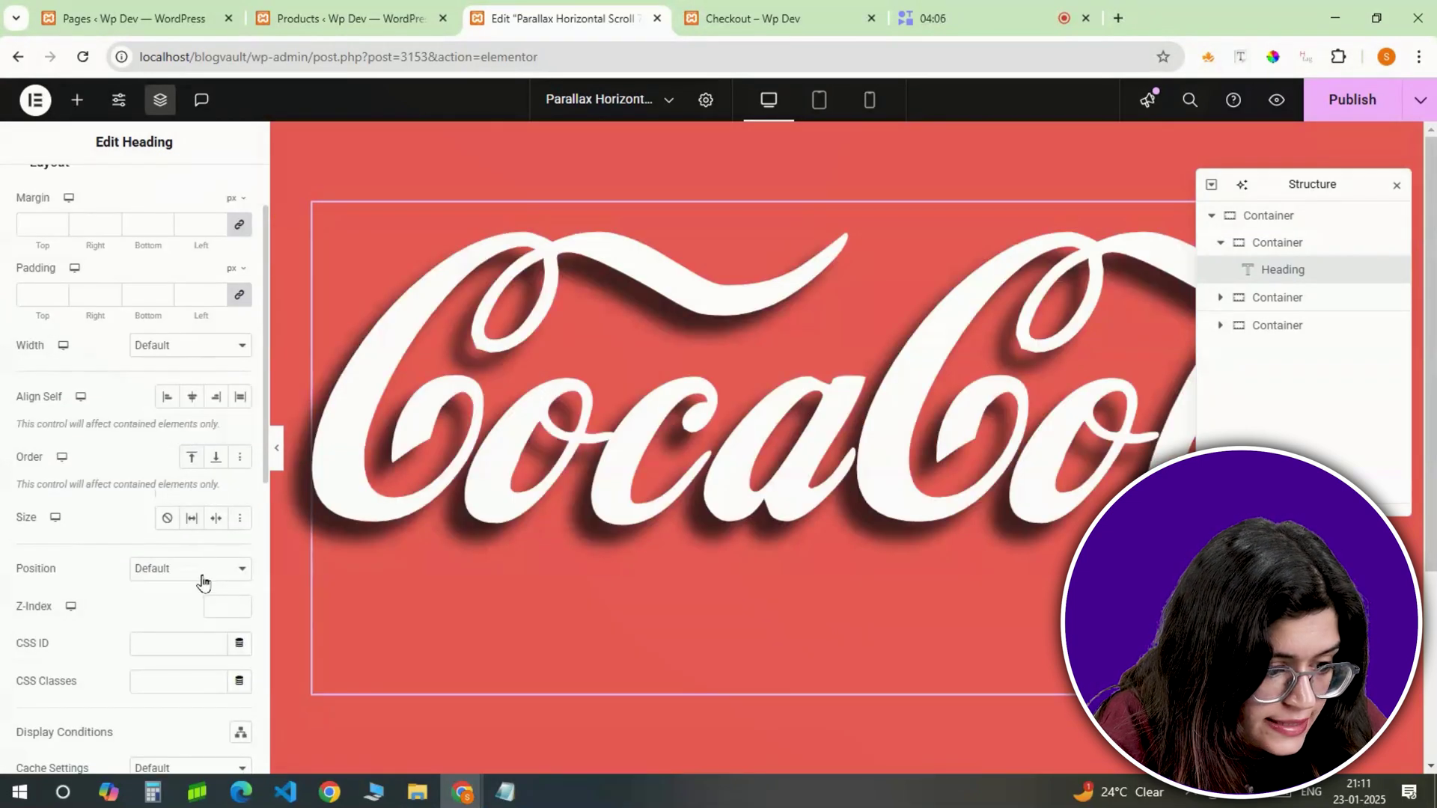
left_click(199, 571)
left_click(193, 613)
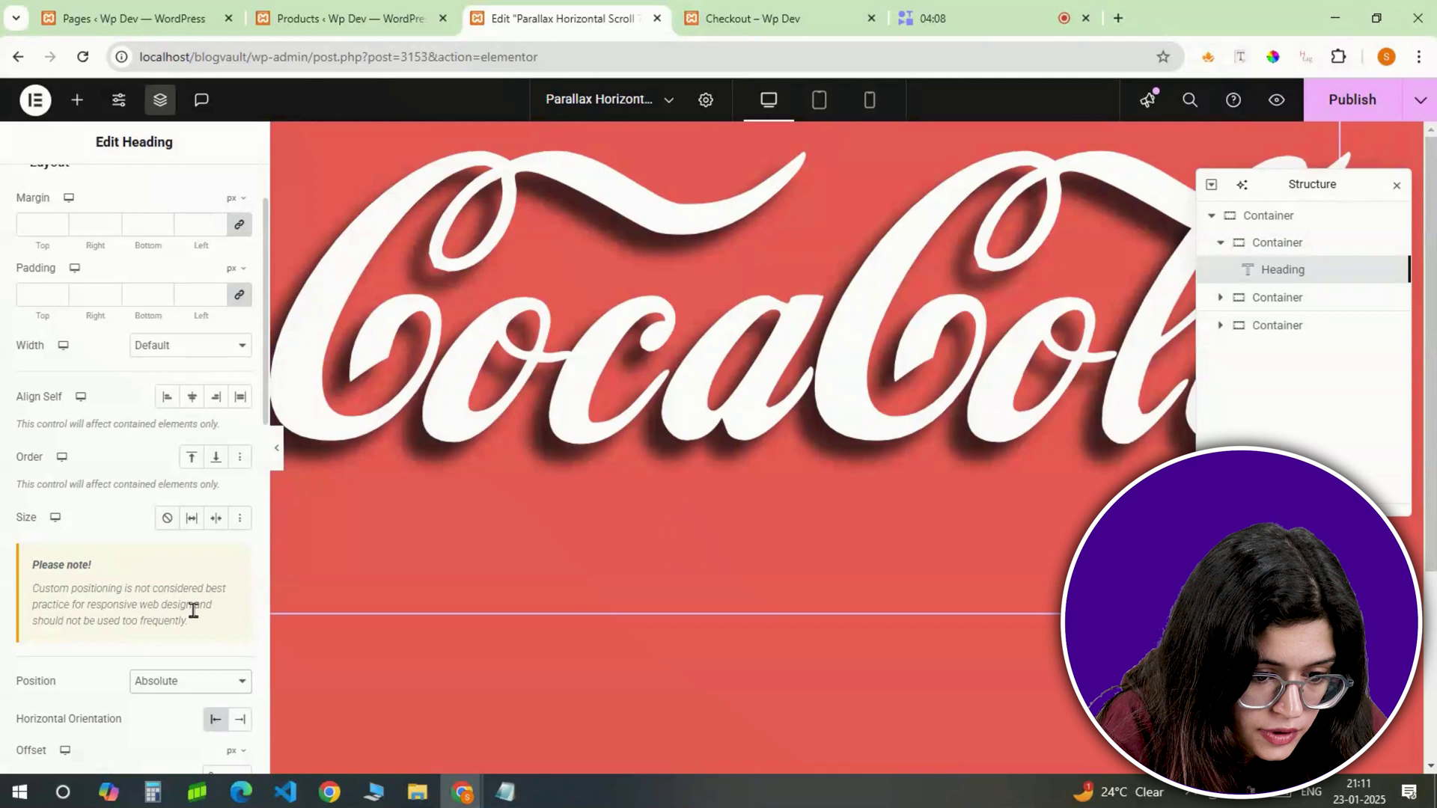
scroll(187, 562, "down", 2)
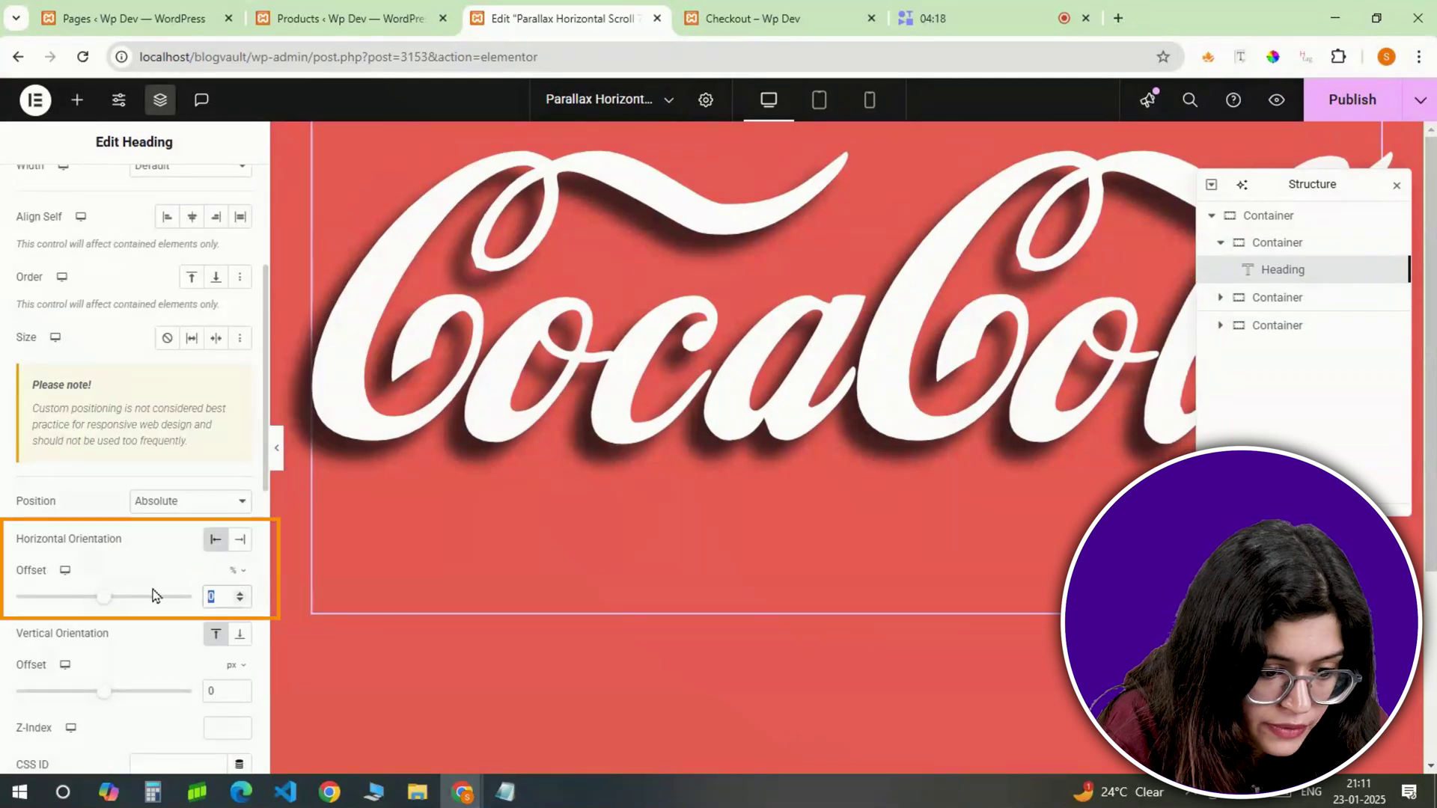
type("10")
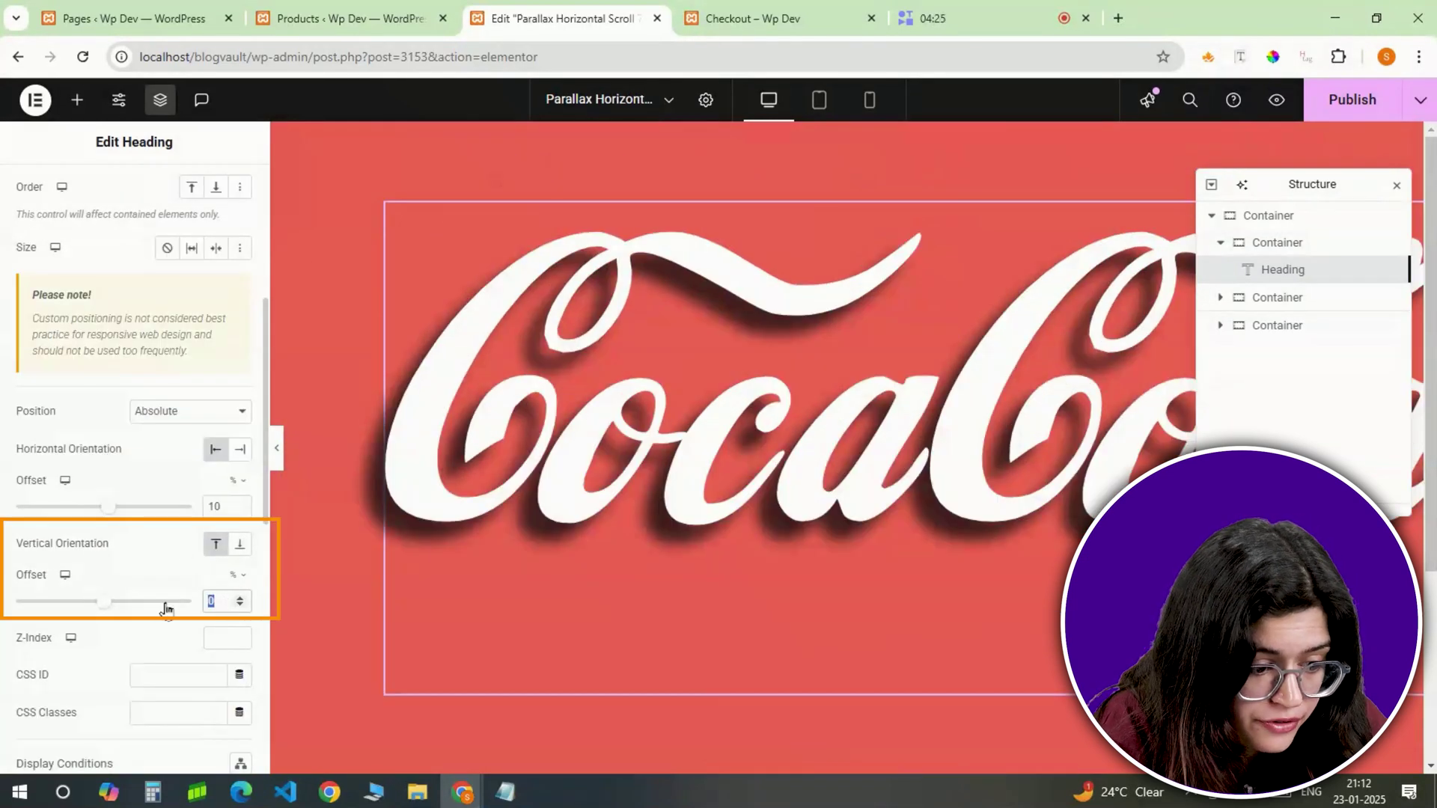
type("28")
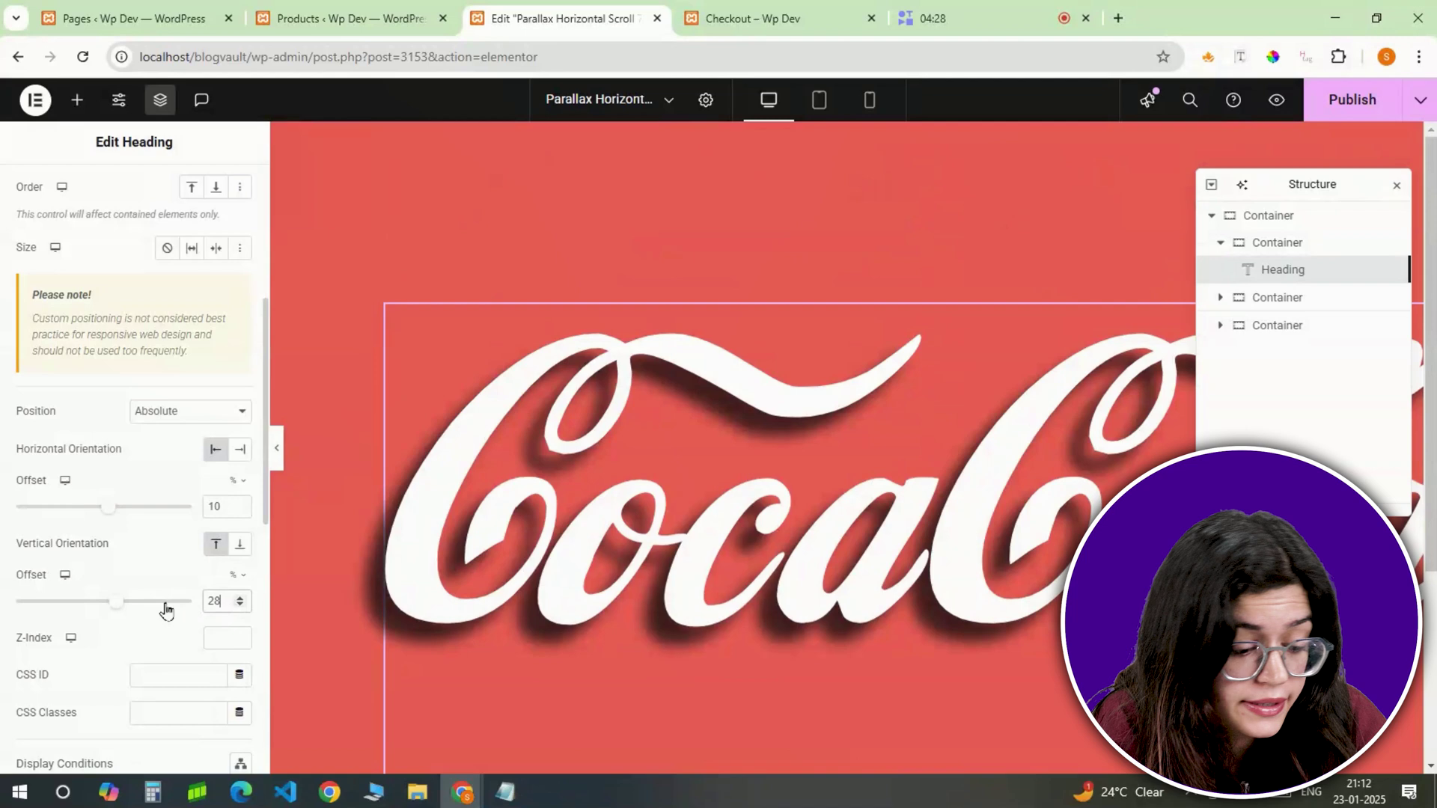
left_click(240, 635)
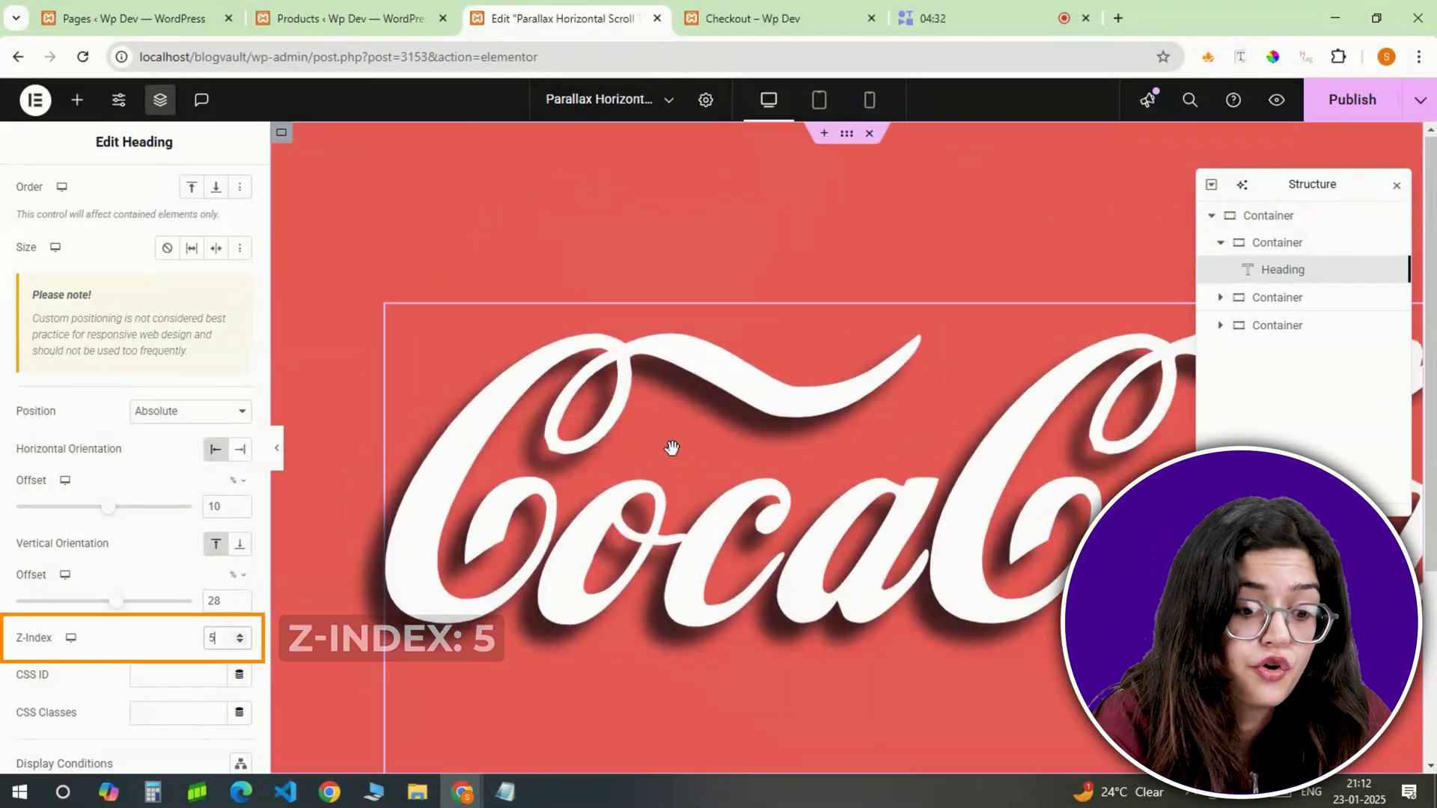
Step: Add an Image widget to the red slide showing the circular 'Refill Your Soul' image
left_click(602, 307)
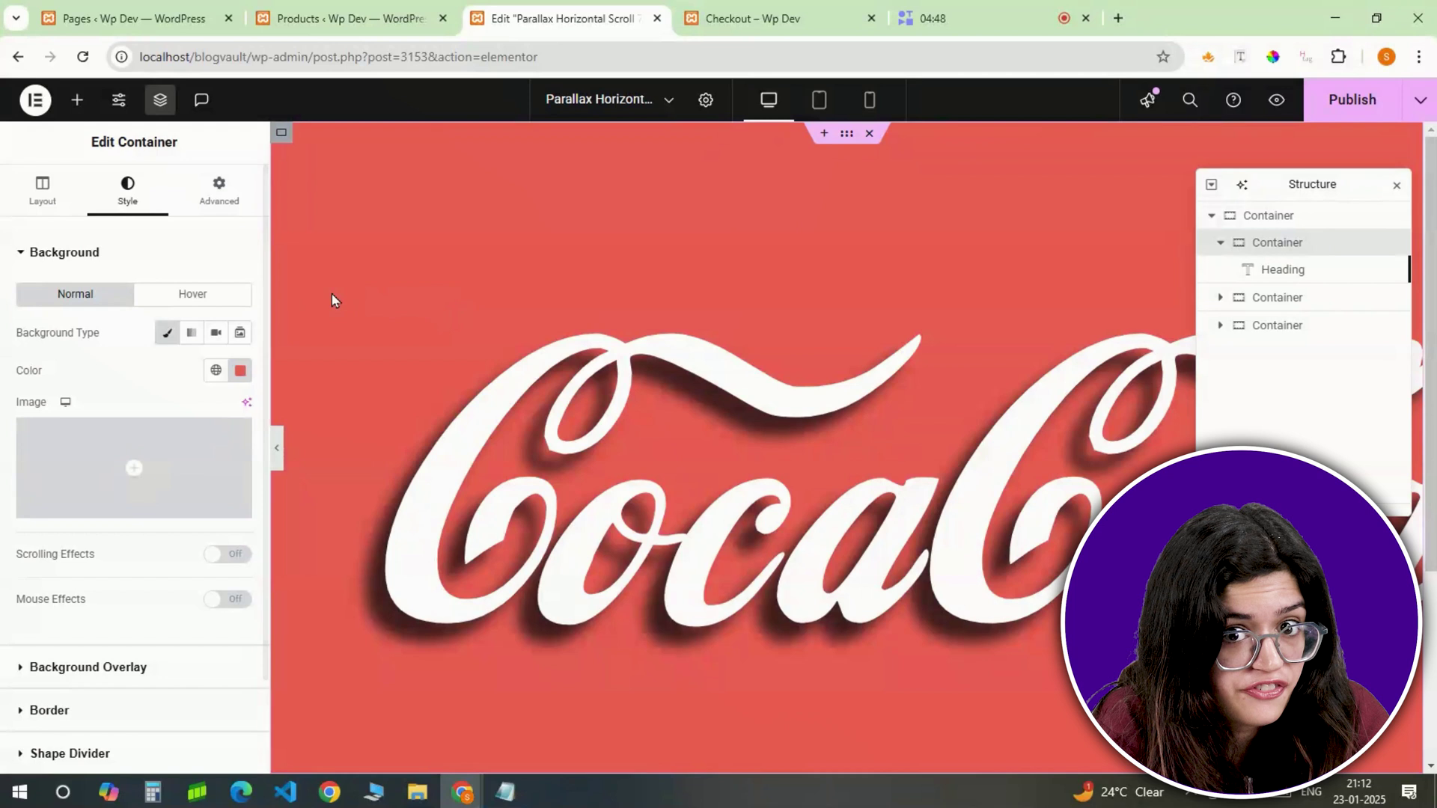
left_click(77, 99)
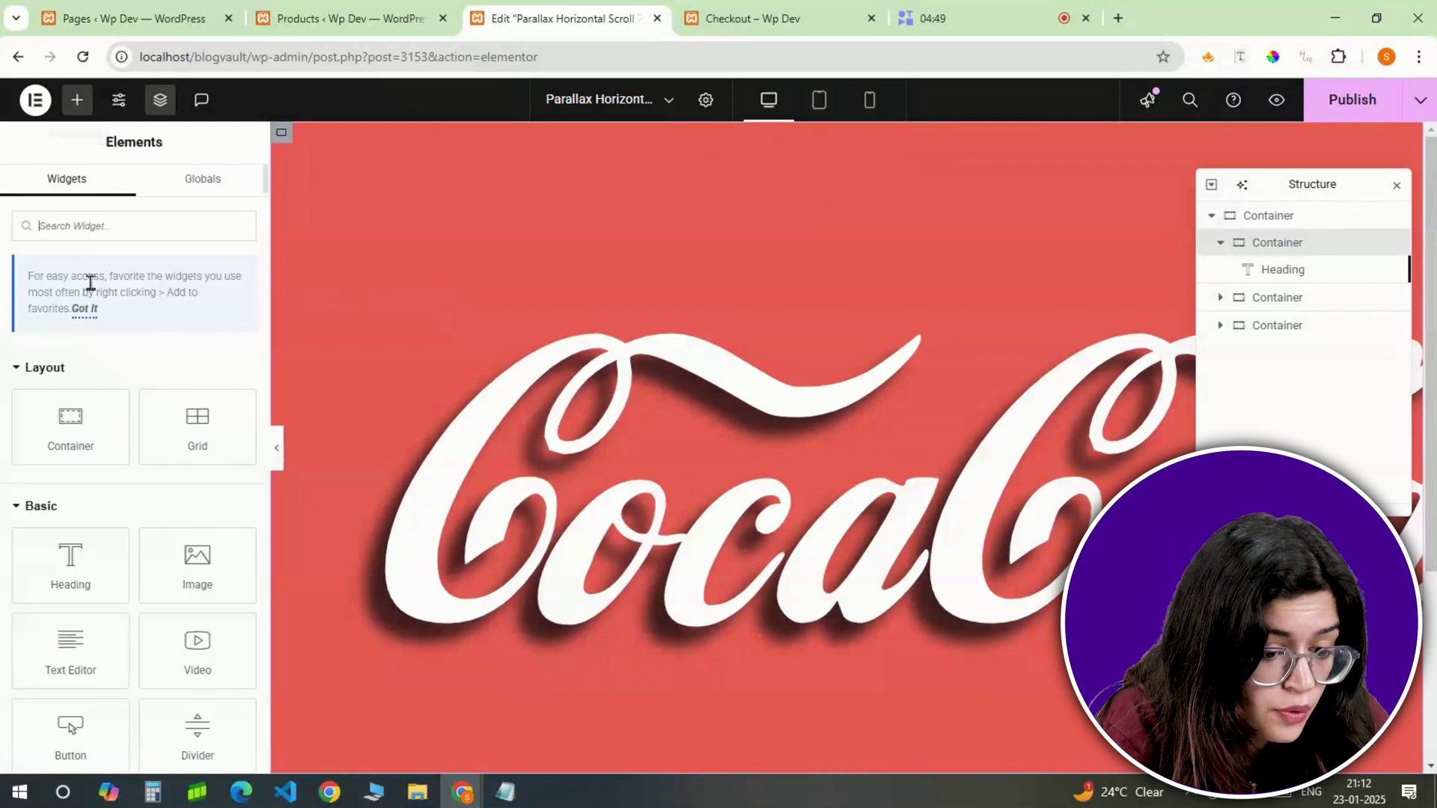
left_click(177, 593)
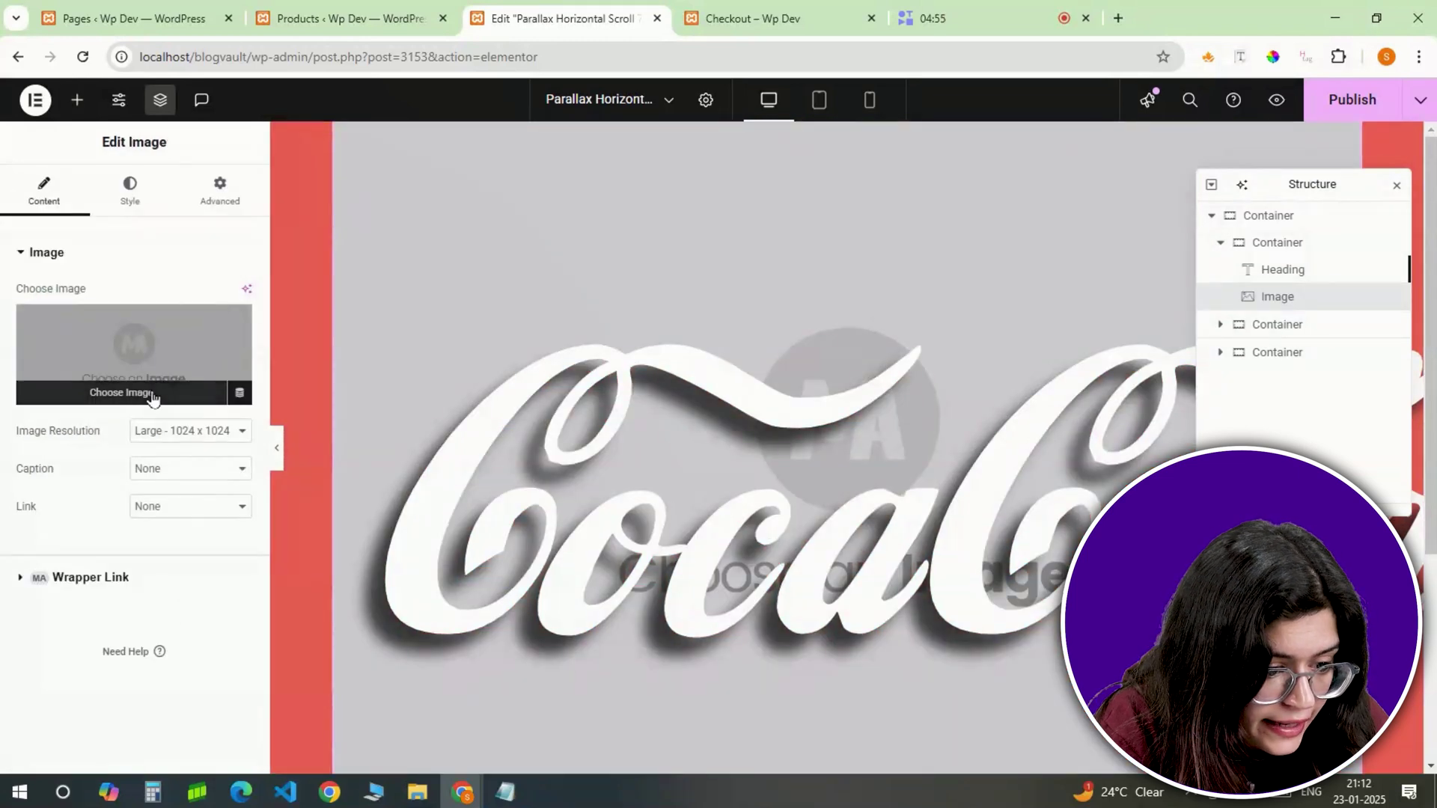
left_click(153, 394)
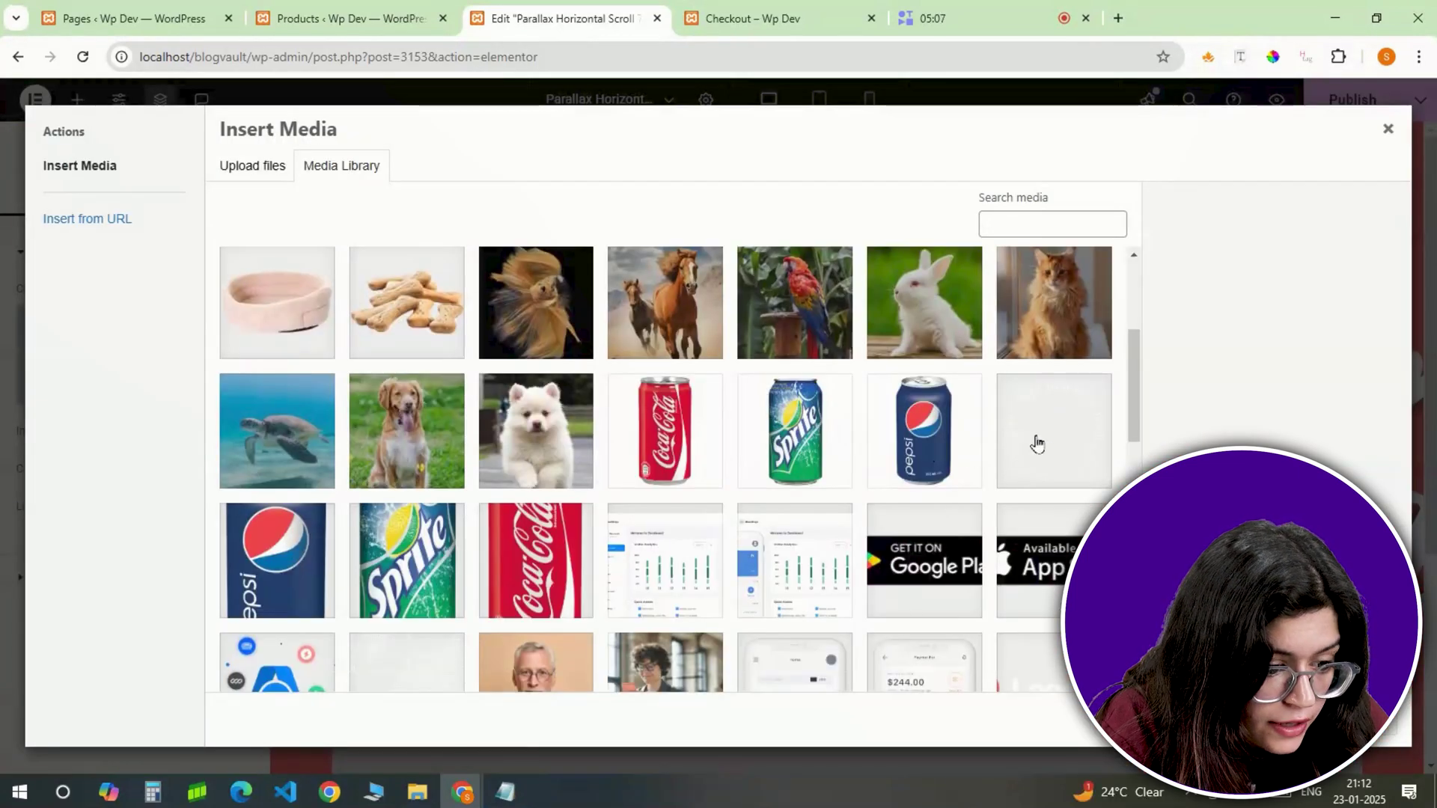
left_click(1039, 443)
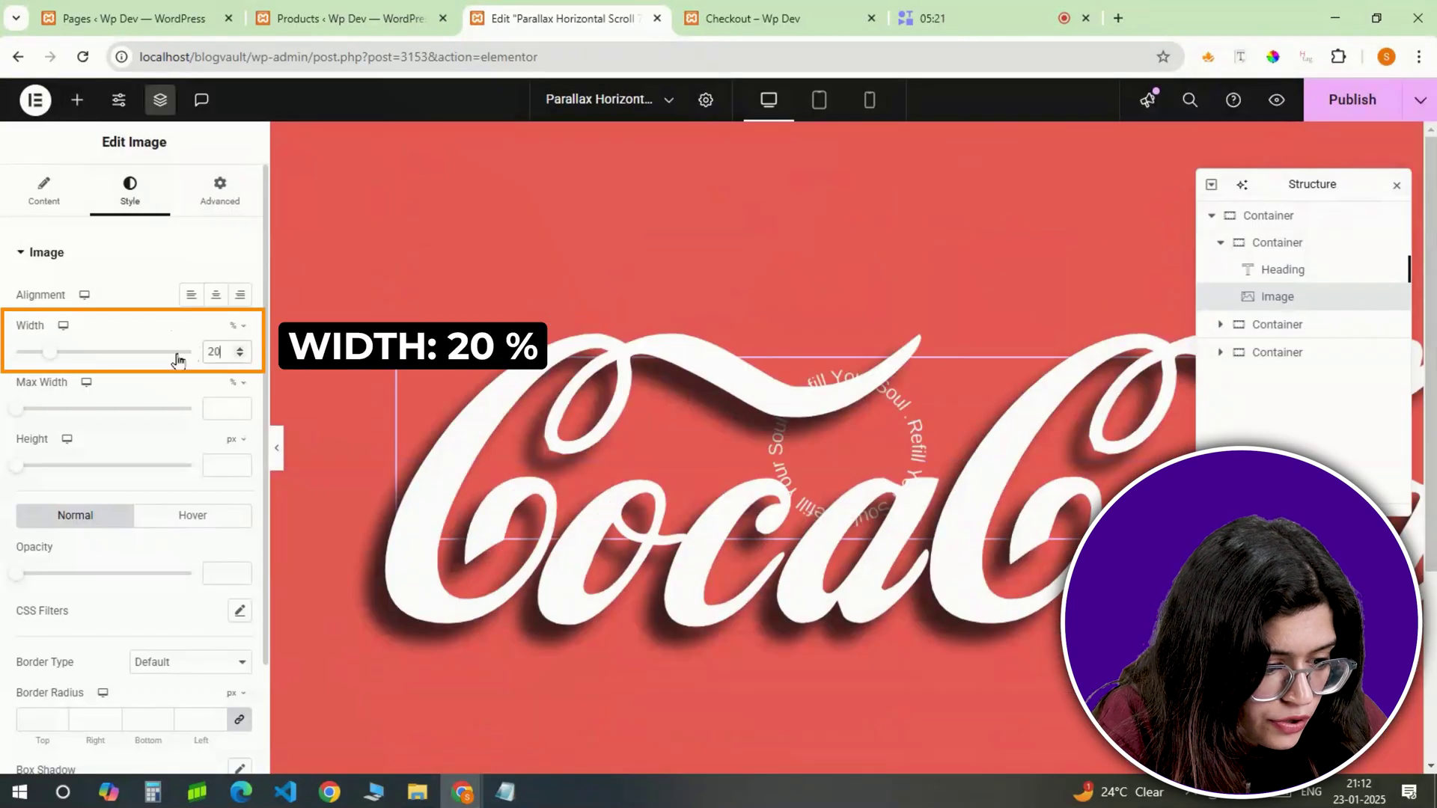
Step: Position the image absolutely with a 4% top offset and CSS class image_circular_rotate
left_click(199, 193)
scroll(199, 424, "down", 2)
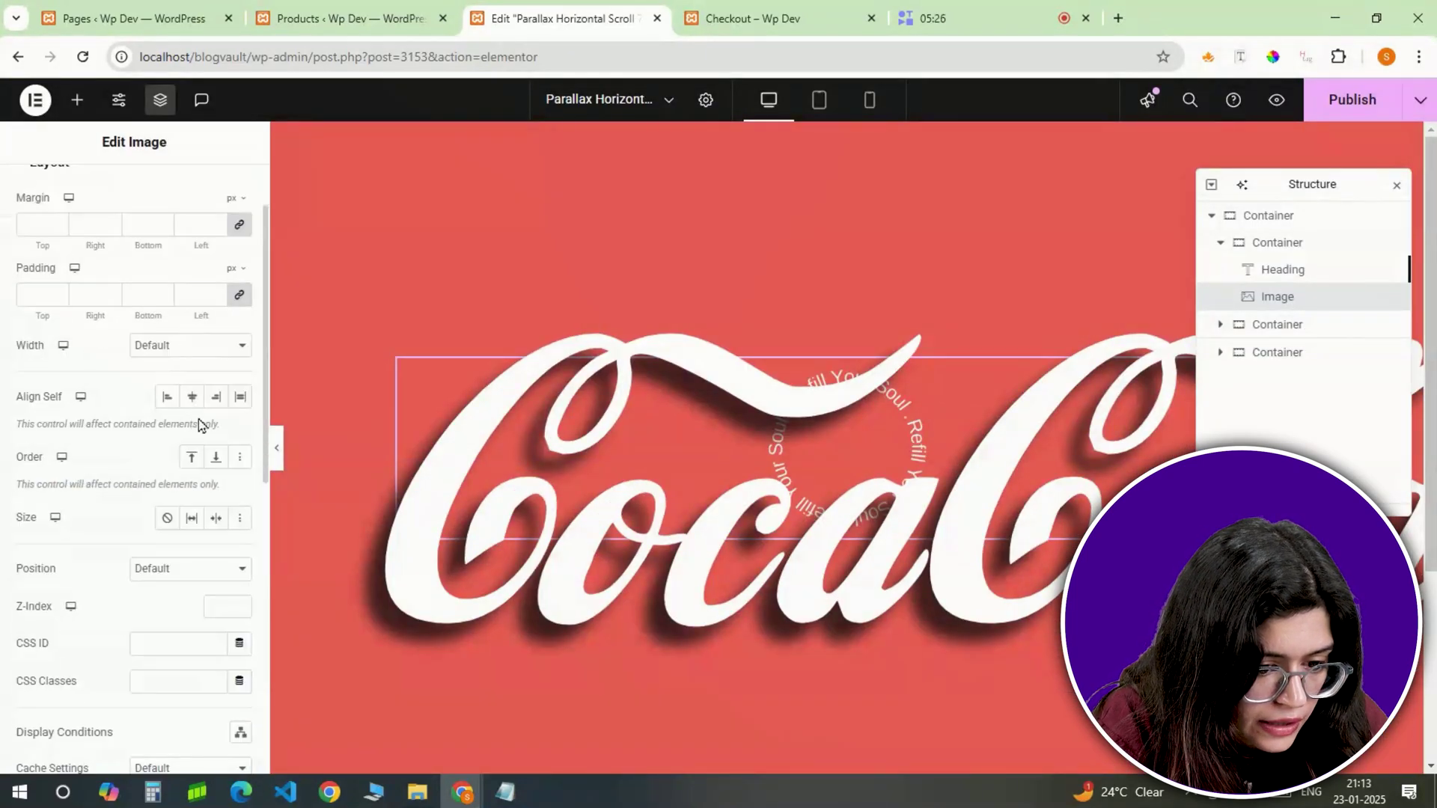
scroll(181, 438, "down", 1)
left_click(195, 483)
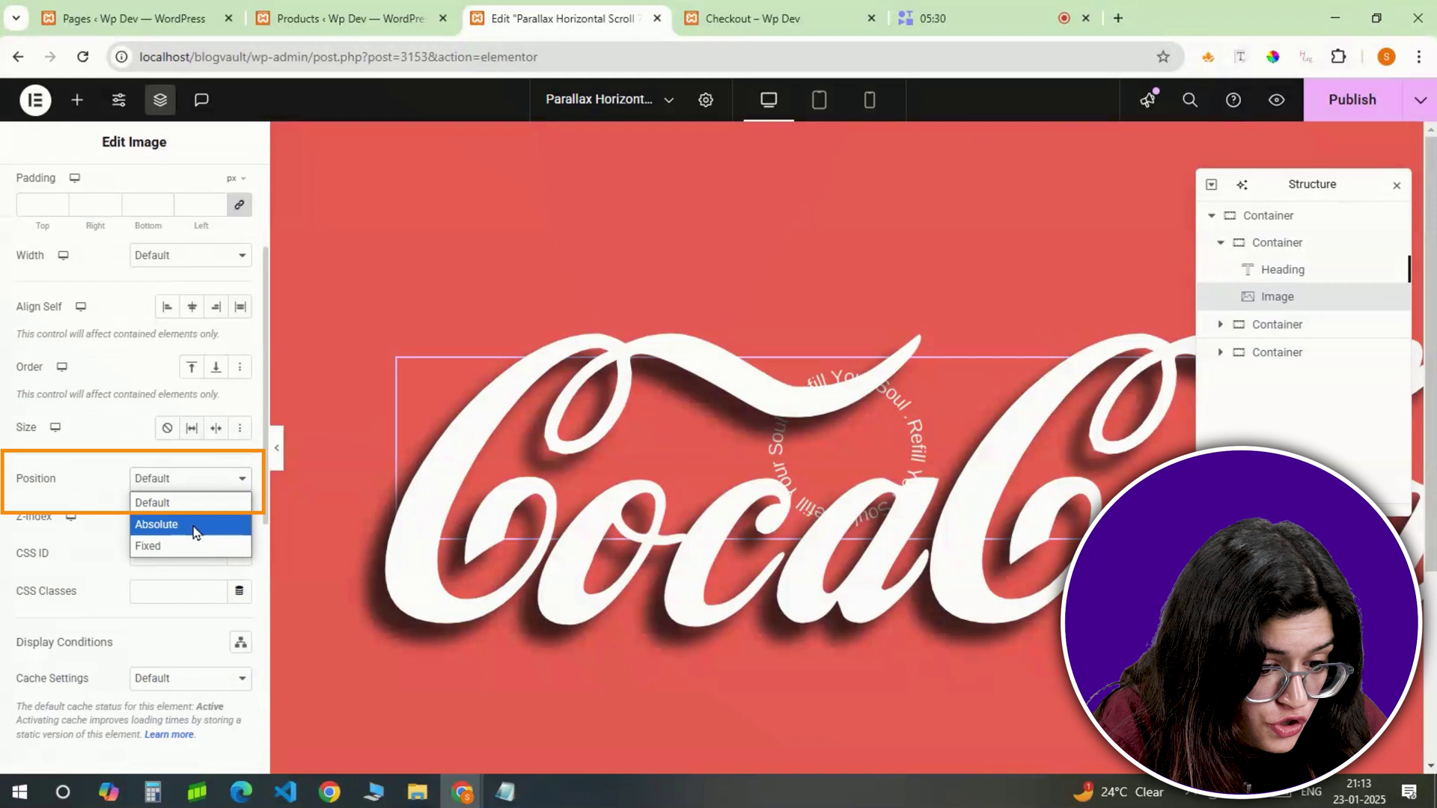
left_click(194, 524)
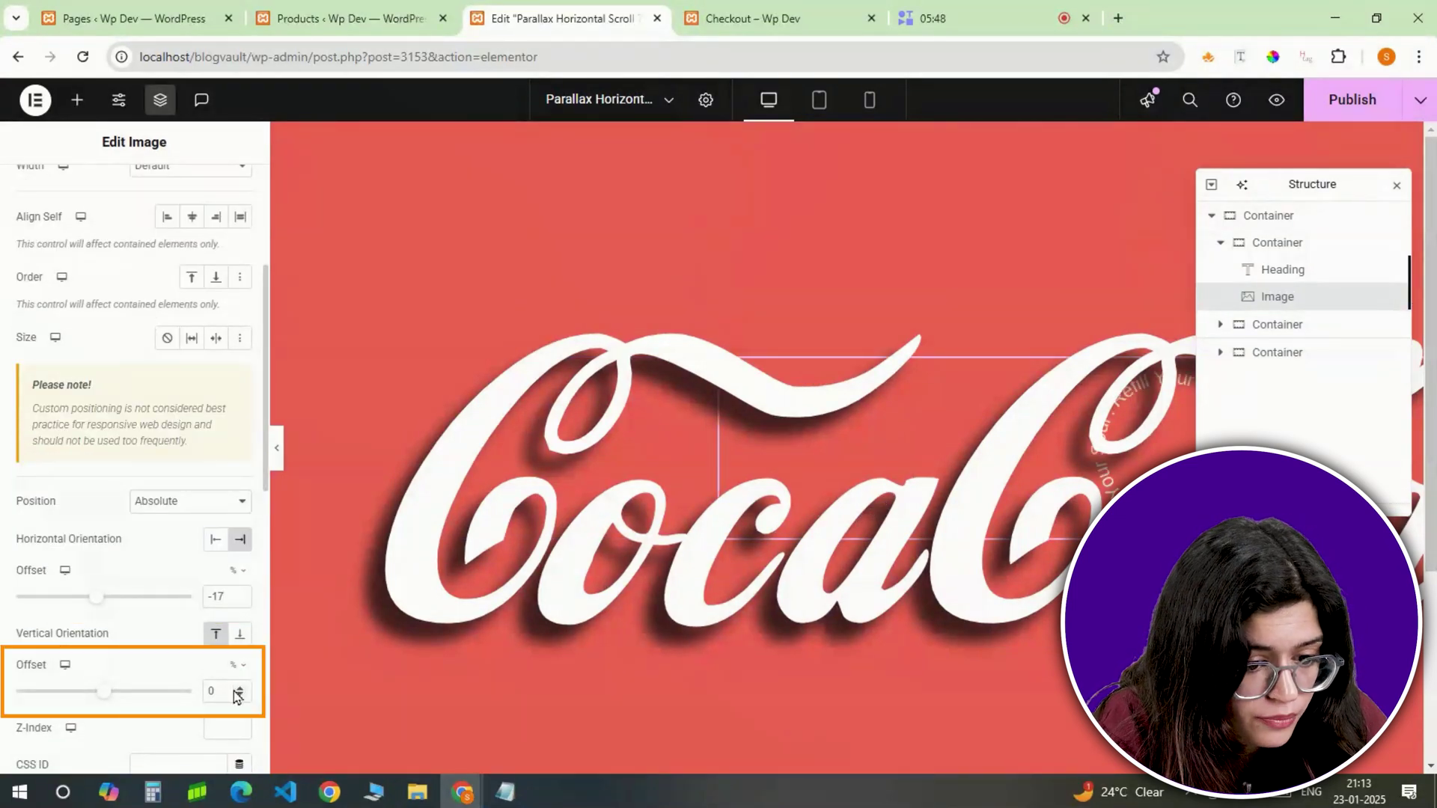
left_click(240, 687)
left_click(239, 687)
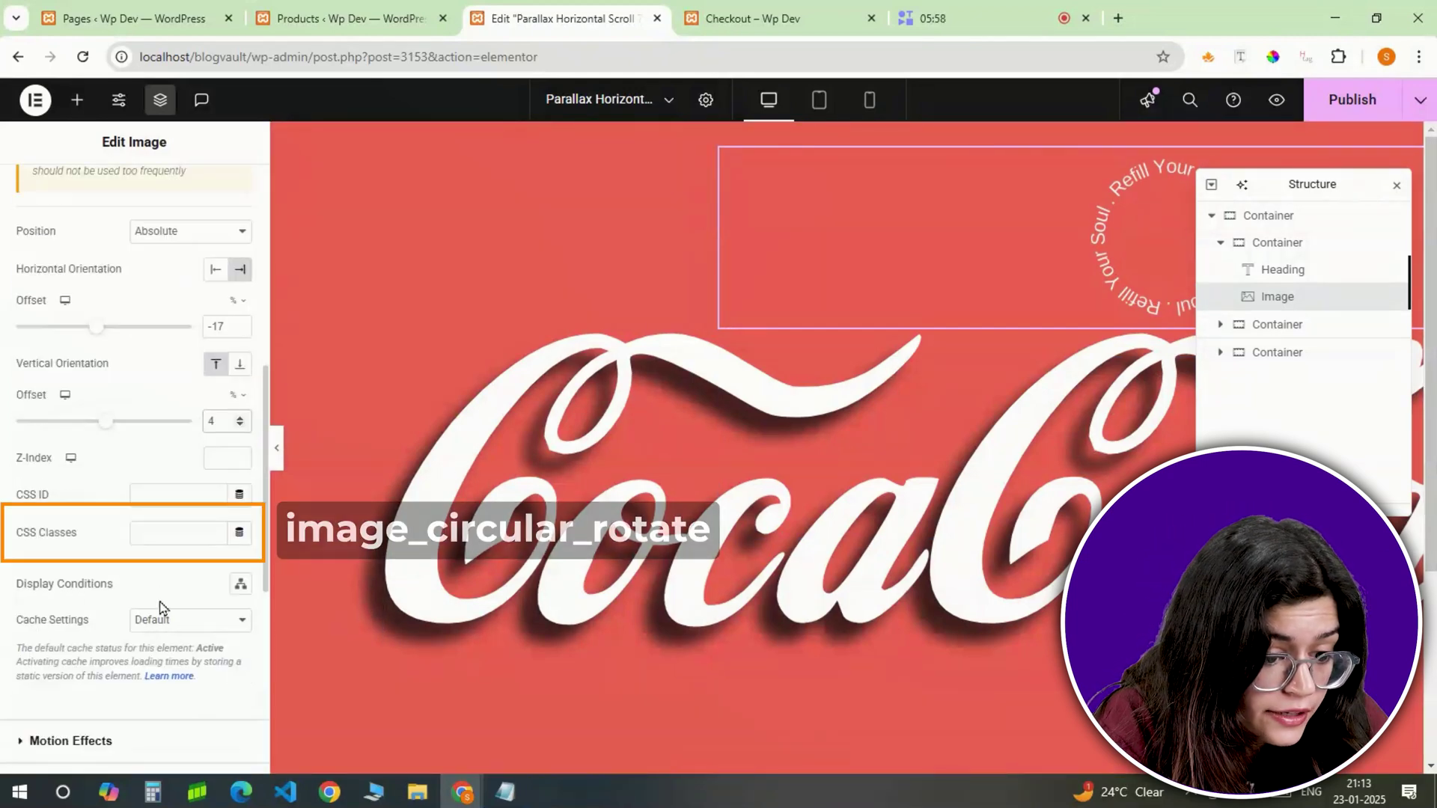
left_click(158, 532)
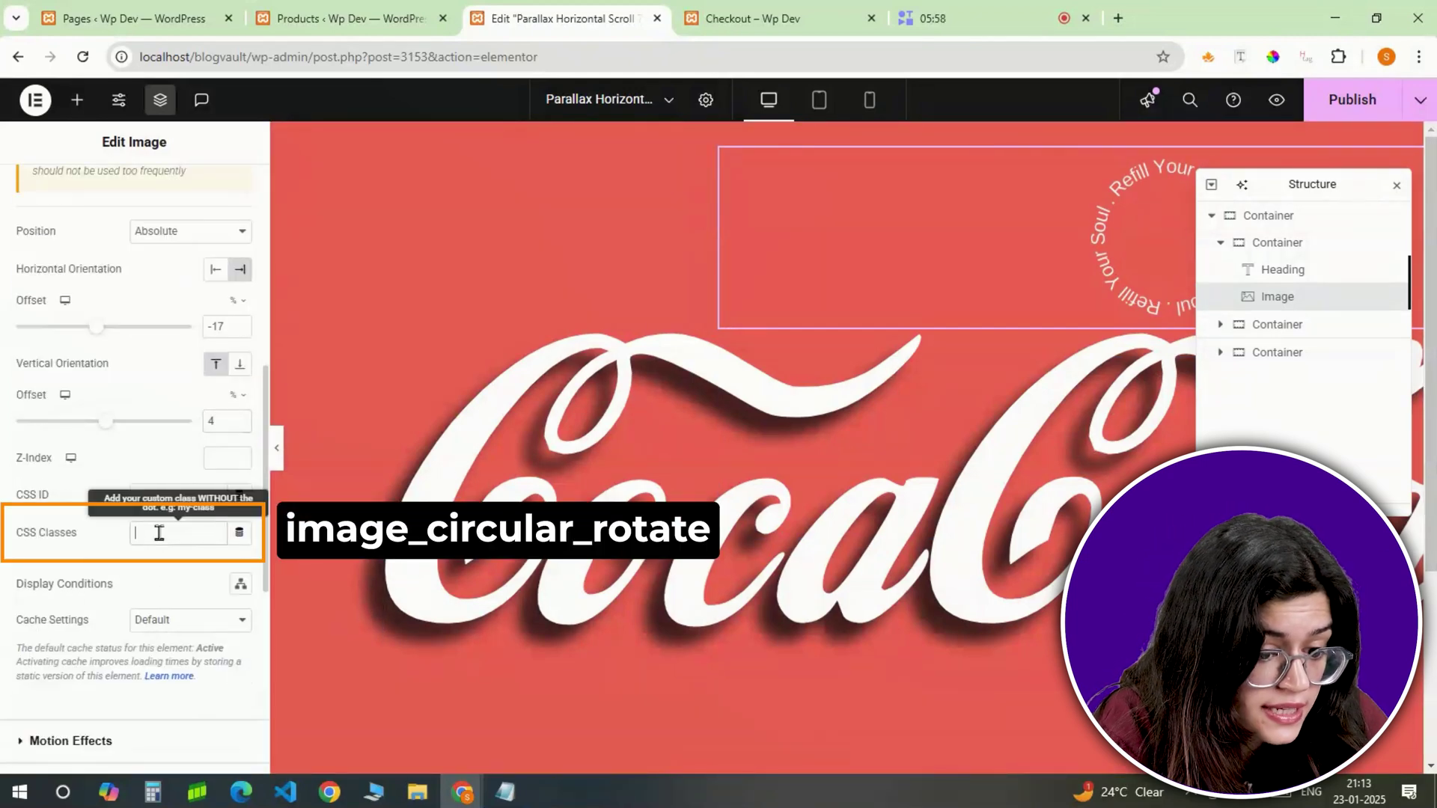
type("image_circular_rotate")
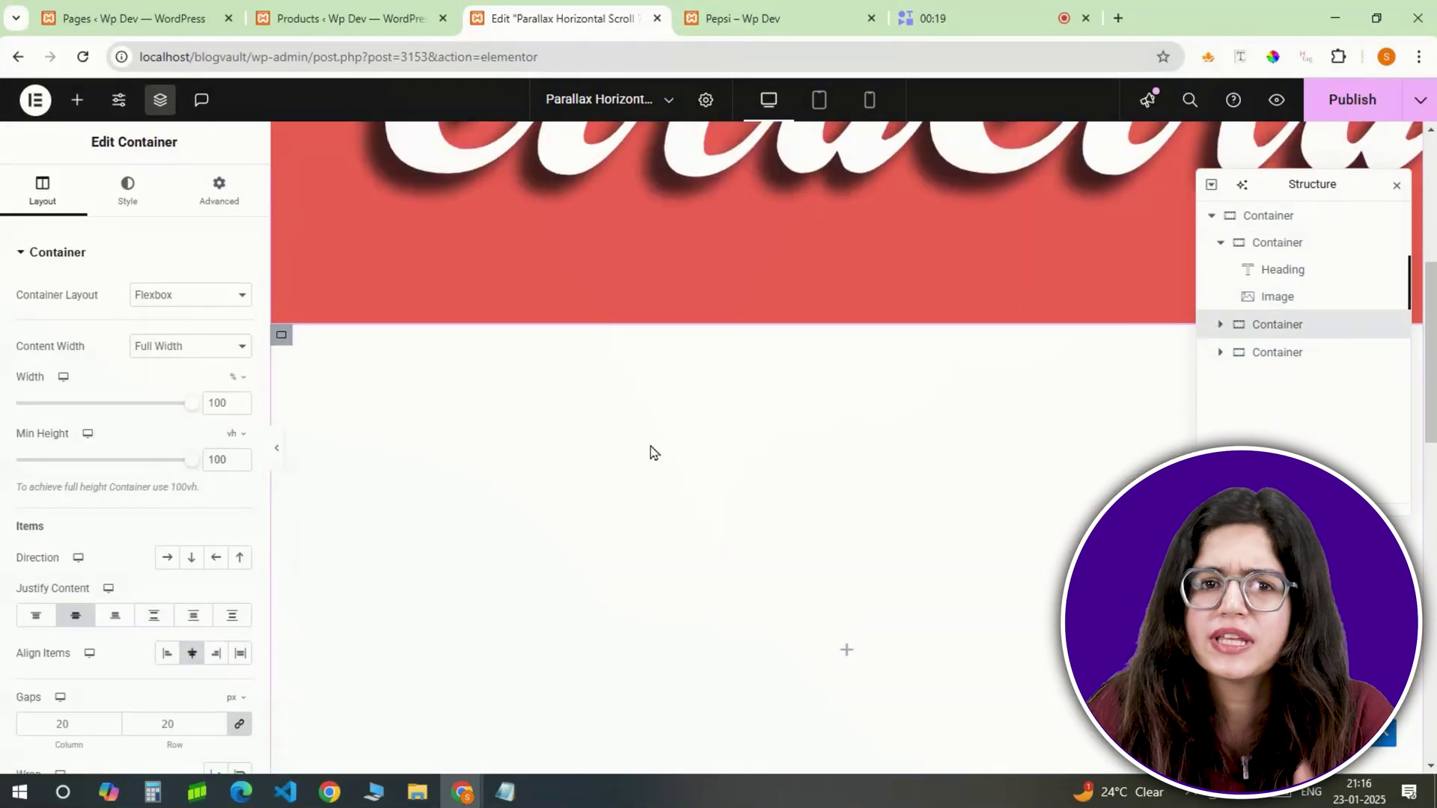
Step: Give the second slide a gradient background from #E7524C red to #382B2E black
left_click(1221, 326)
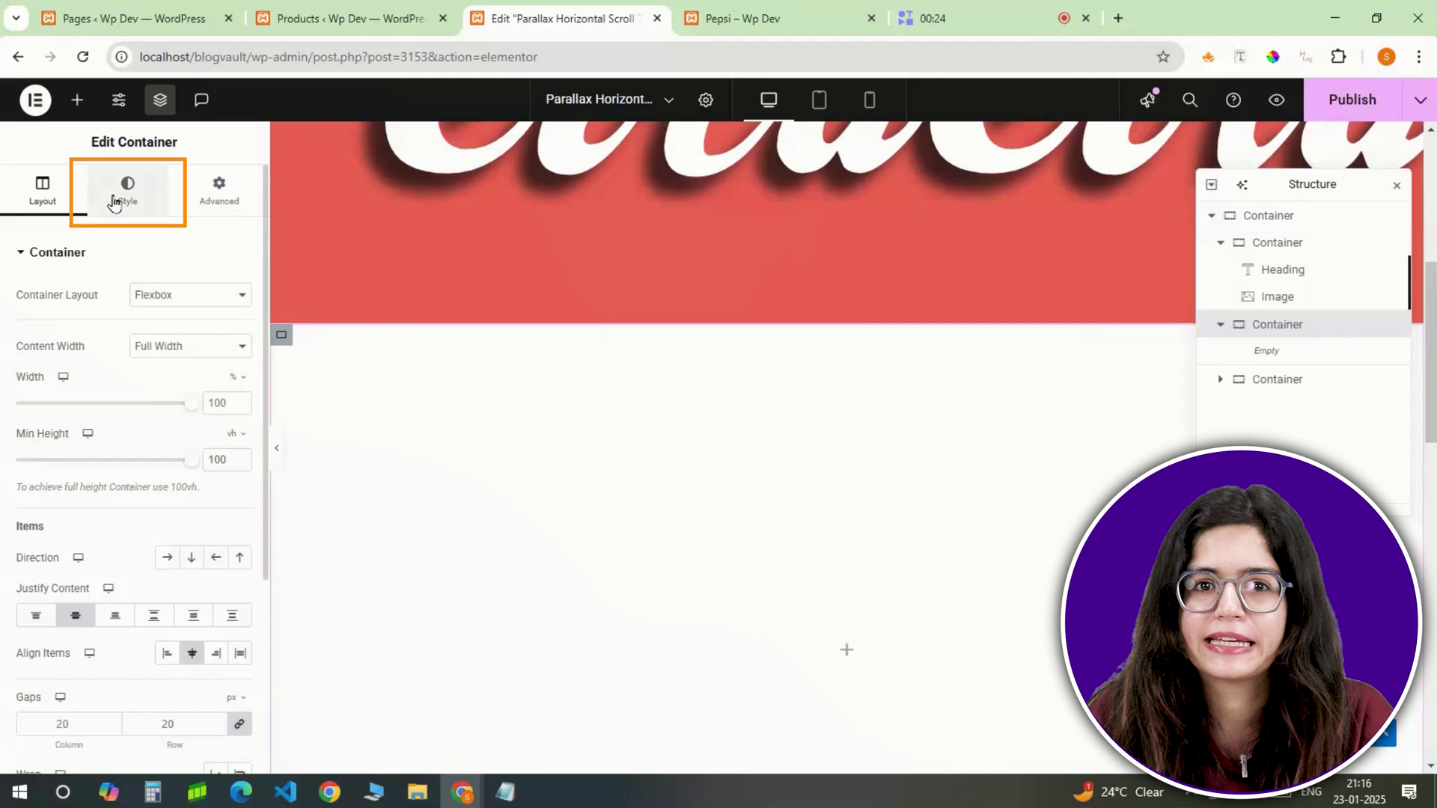
left_click(123, 201)
left_click(193, 334)
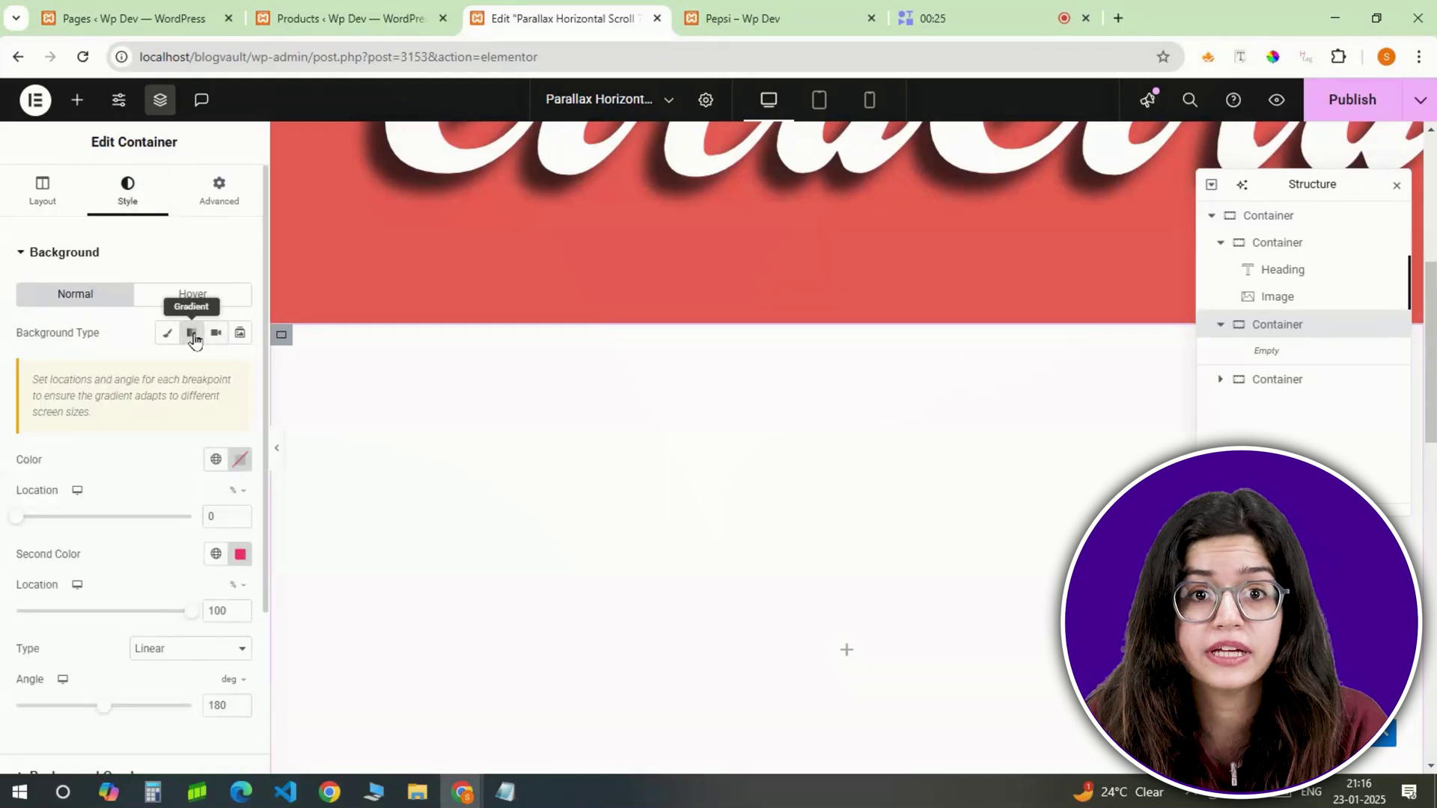
left_click(239, 460)
type("#E7524C")
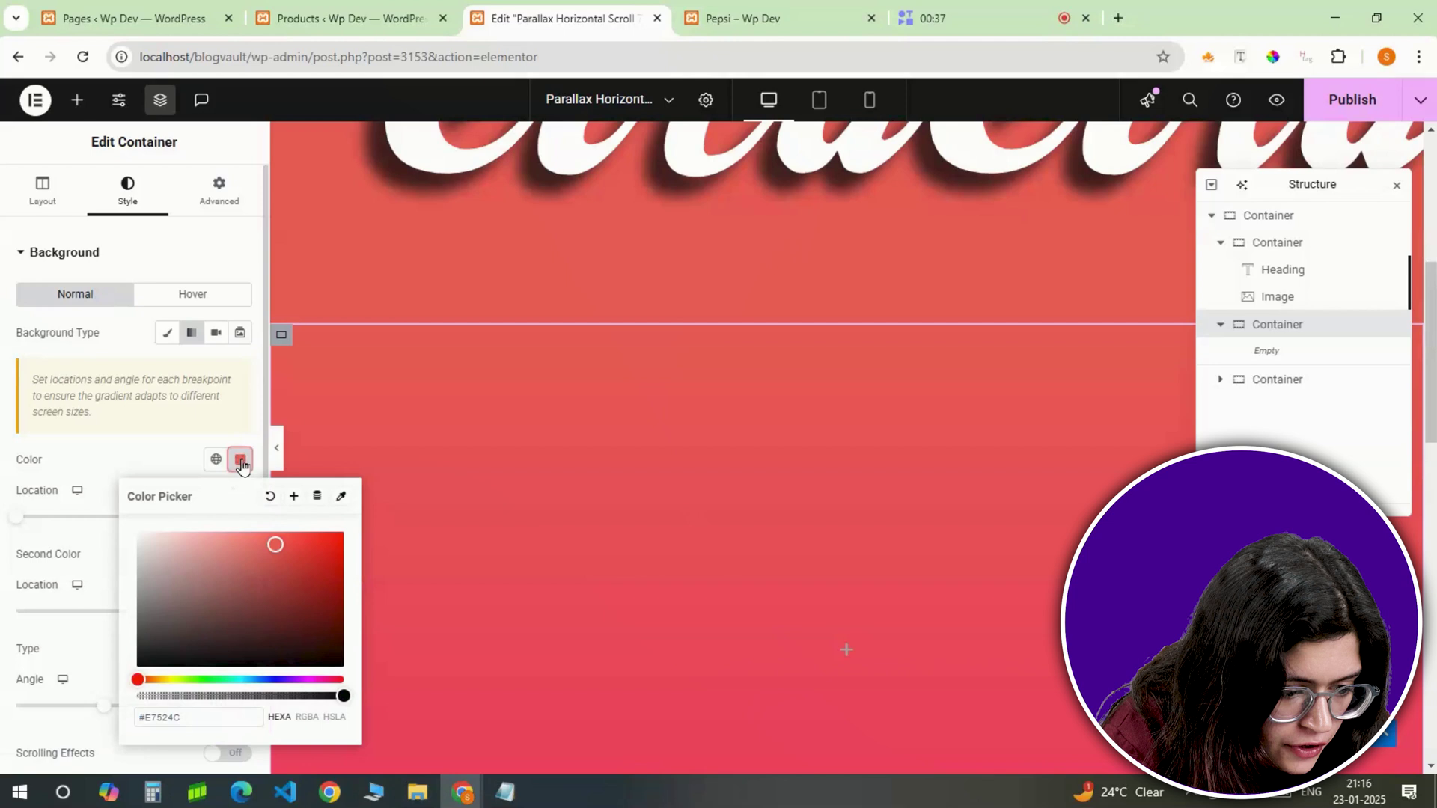
left_click(239, 459)
left_click(239, 554)
type("#382B2E")
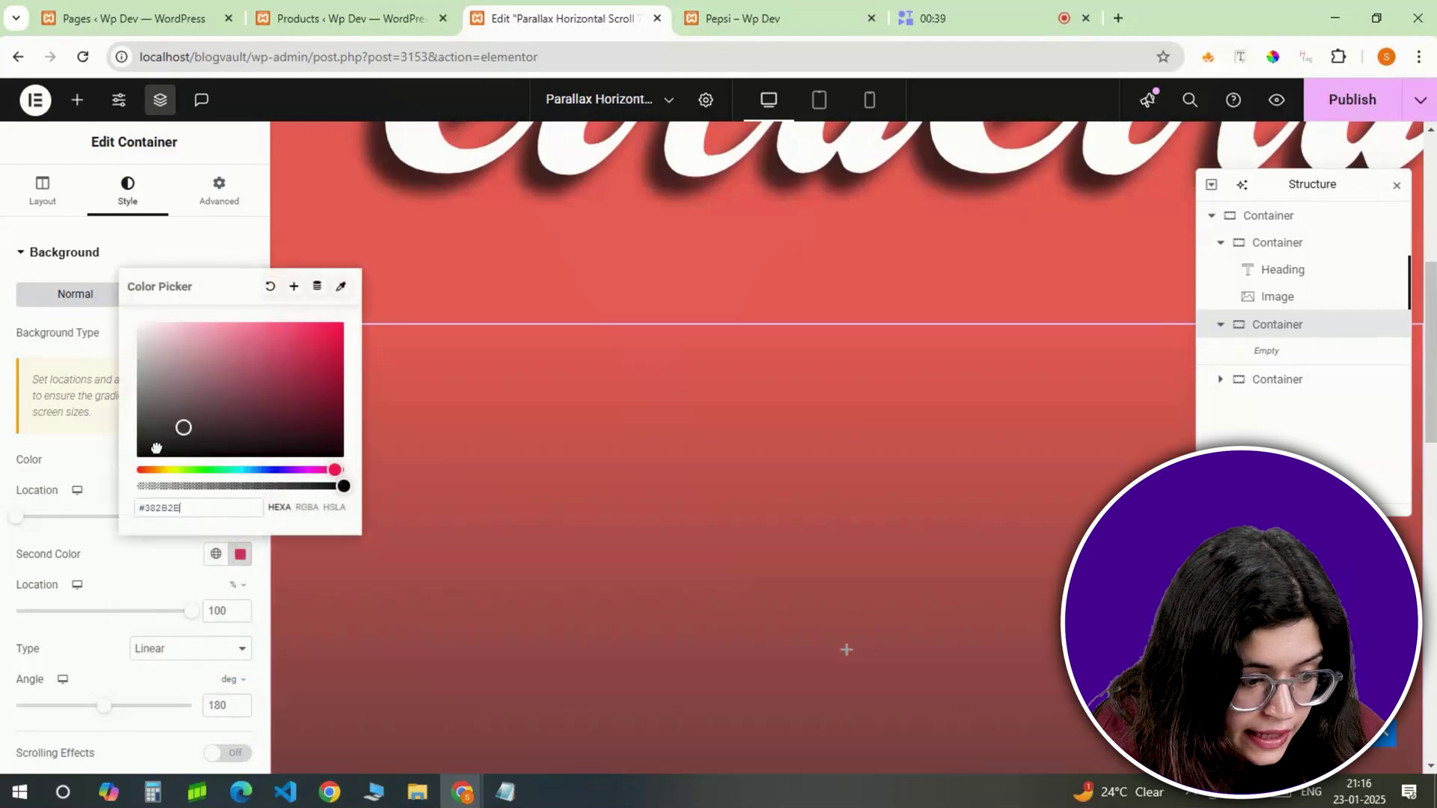
left_click(239, 554)
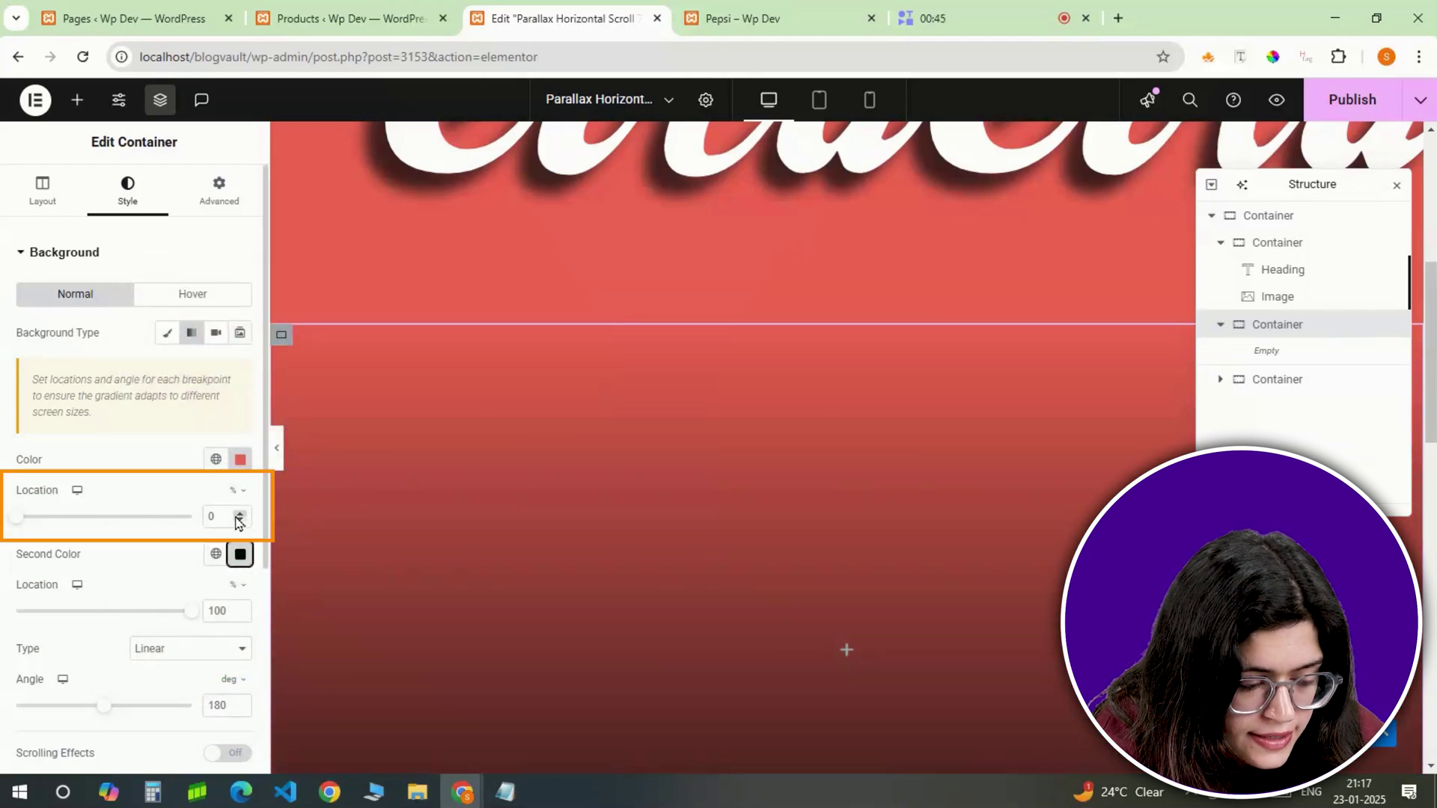
Step: Move the black gradient stop to 24%, set the angle to 90°, and zero the margins
left_click_drag(191, 610, 59, 614)
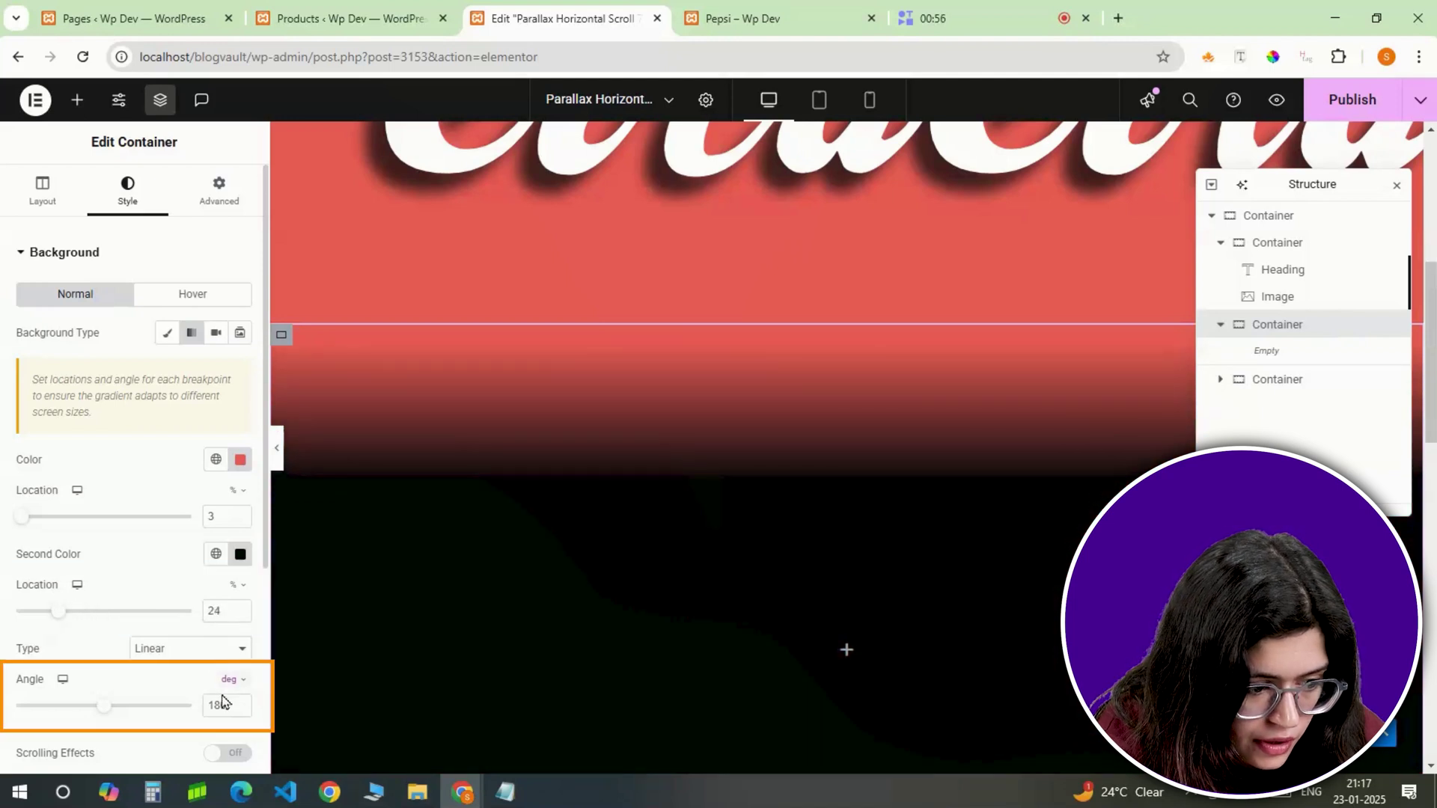
left_click_drag(228, 705, 199, 705)
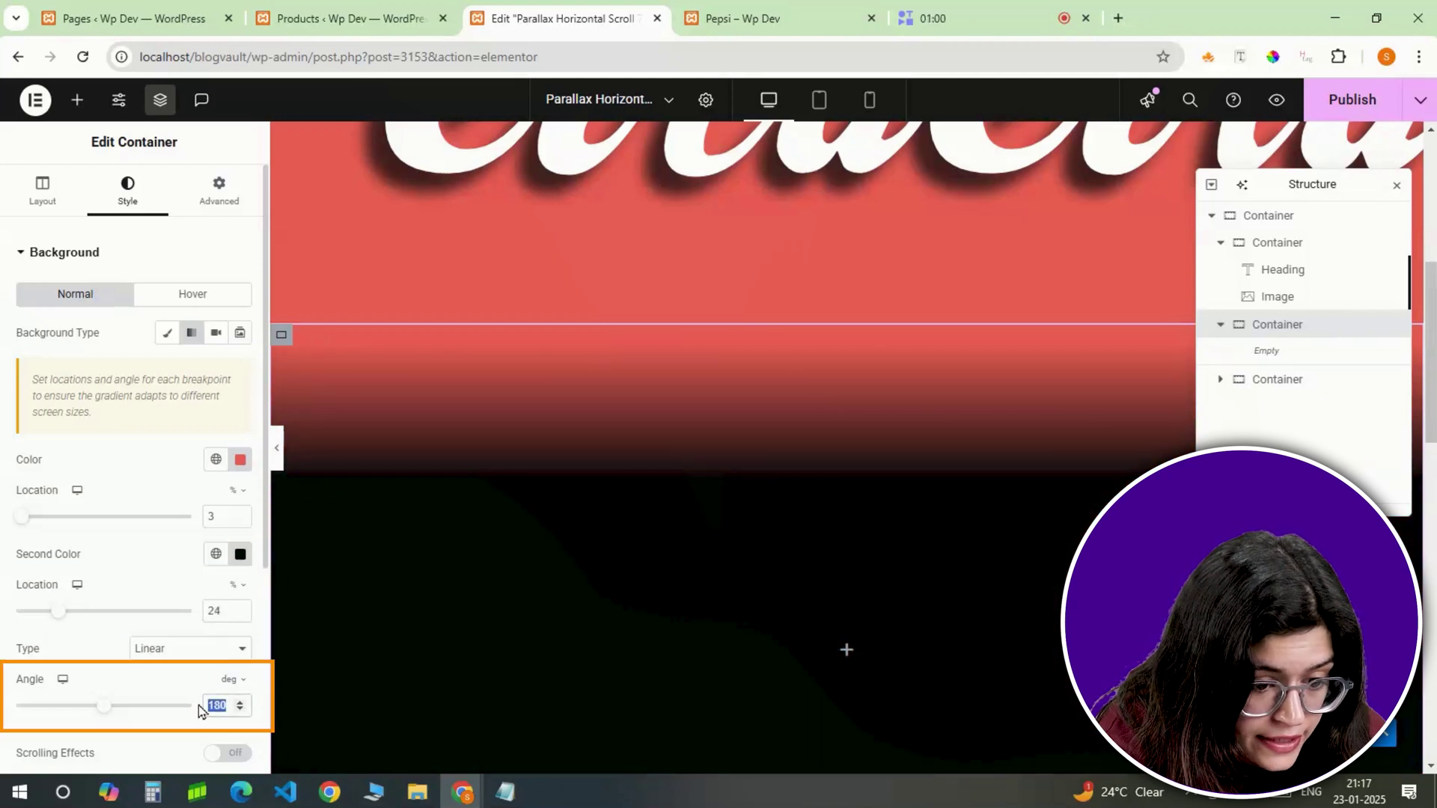
type("90")
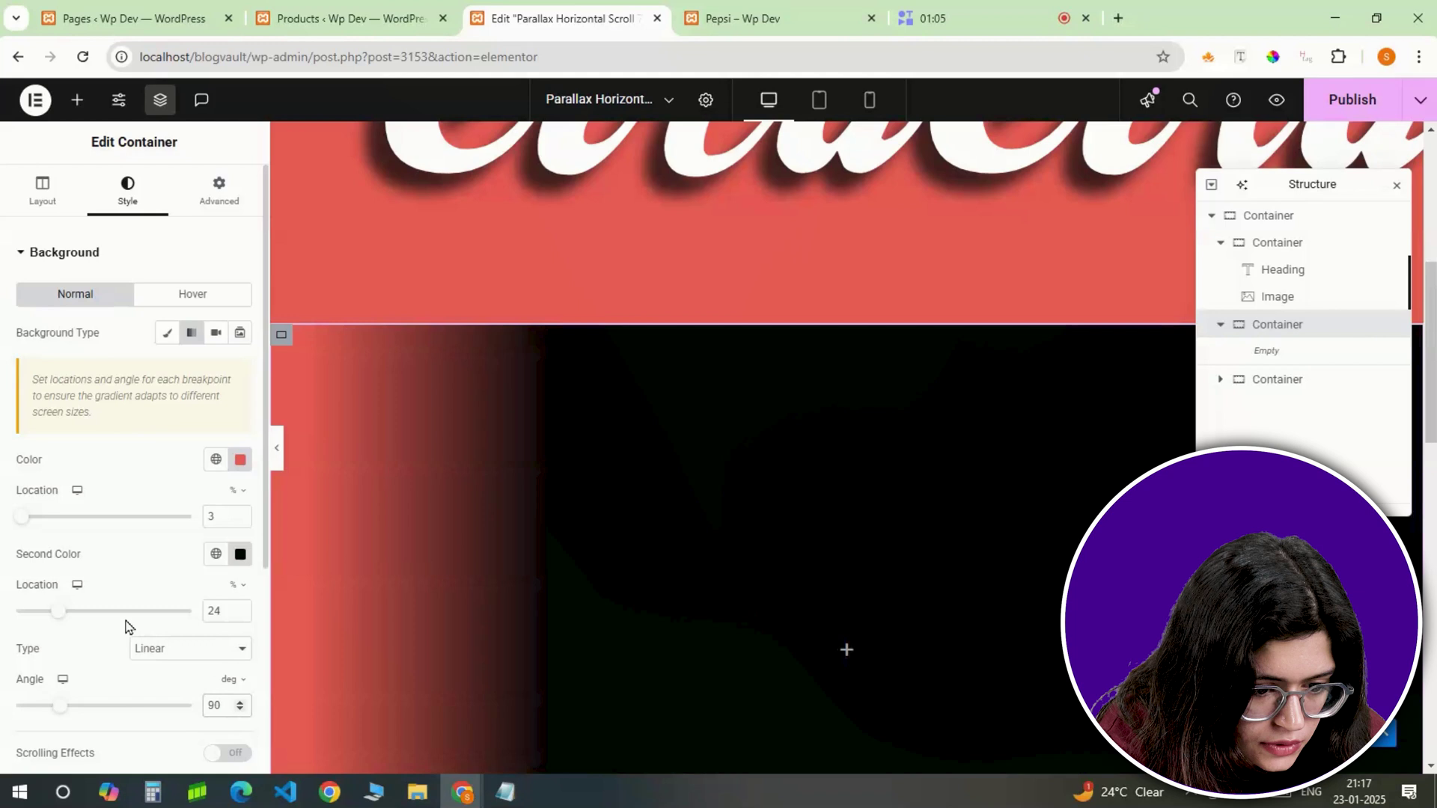
left_click(232, 194)
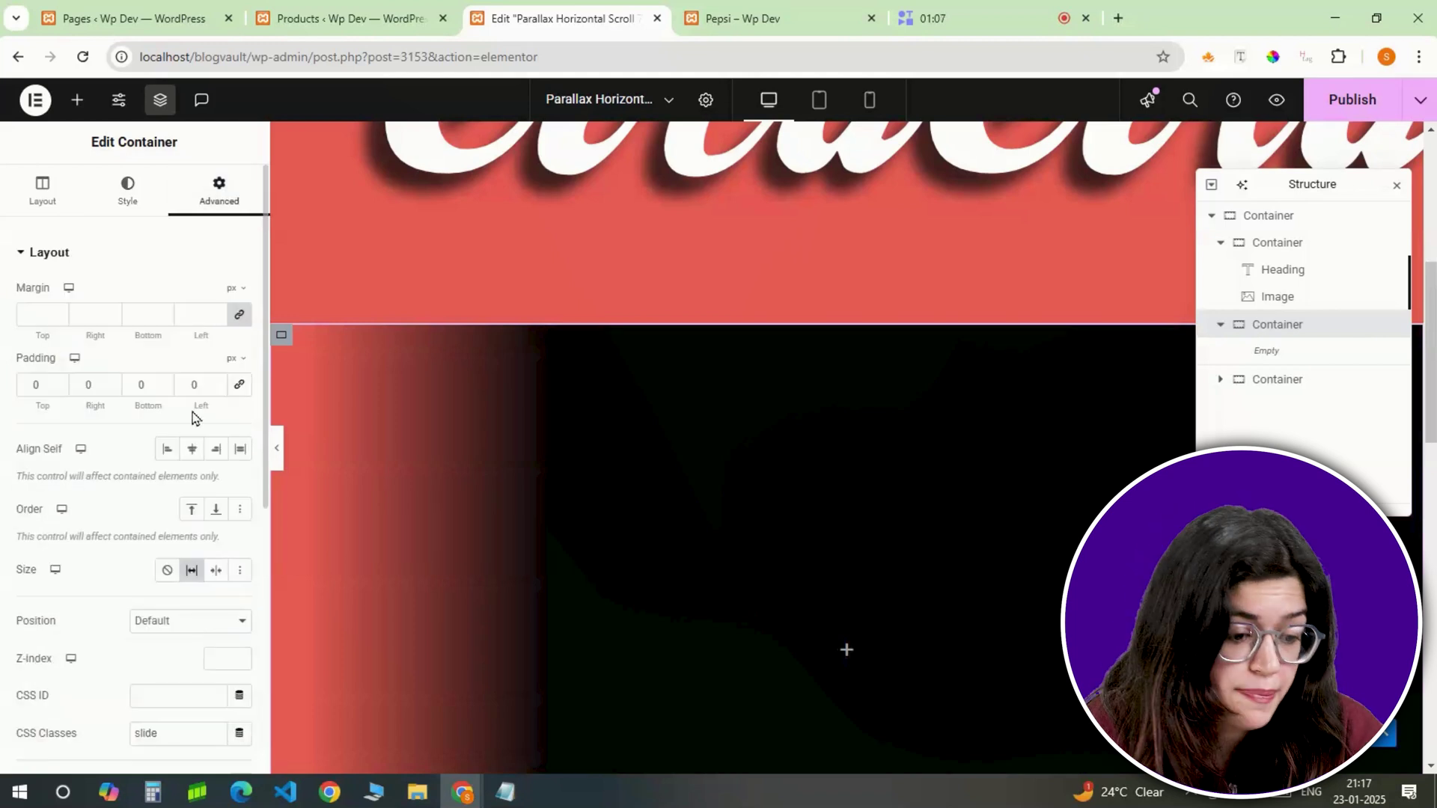
left_click(238, 314)
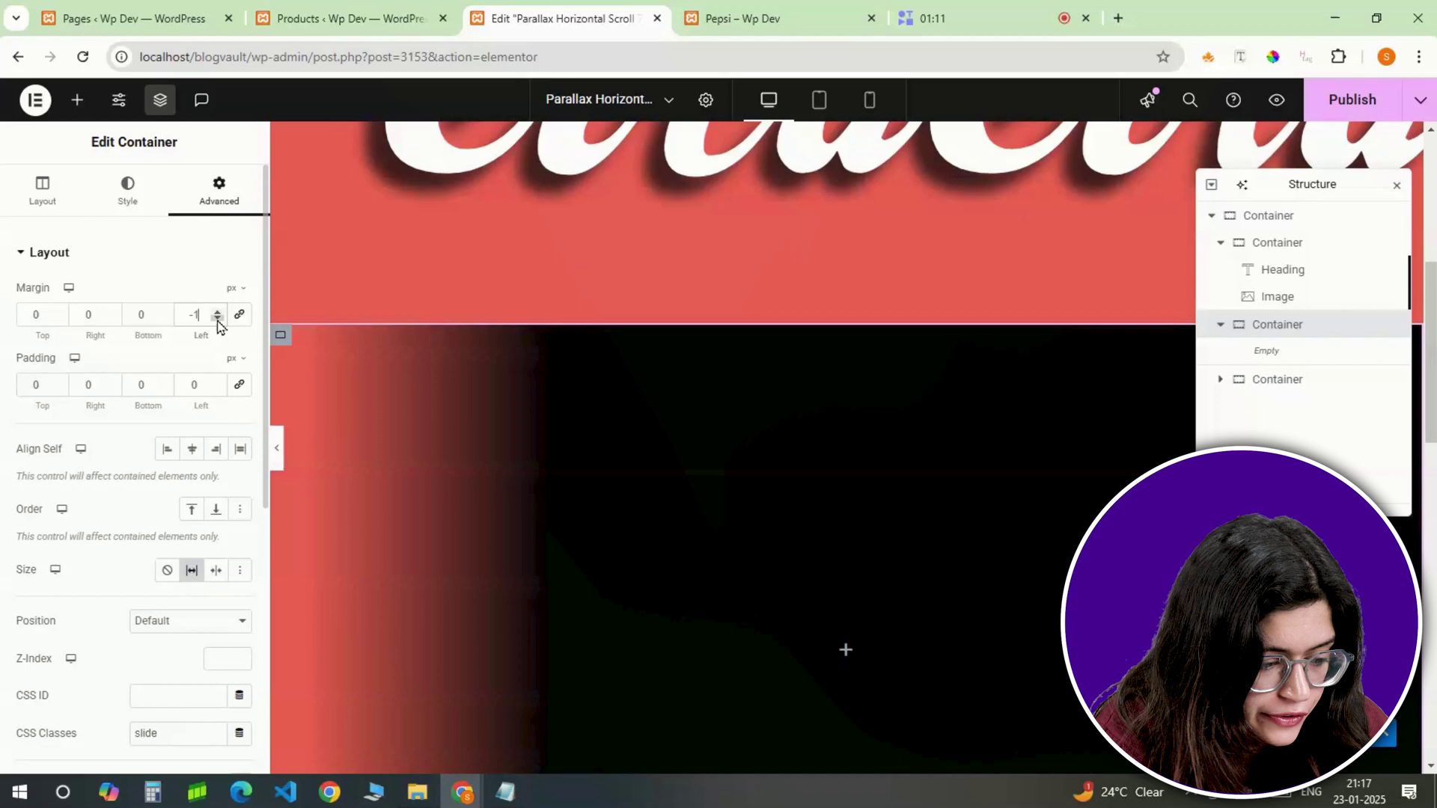
Step: Add the TASTE THE MOMENT heading, a tagline heading and a button to the second slide
left_click(77, 99)
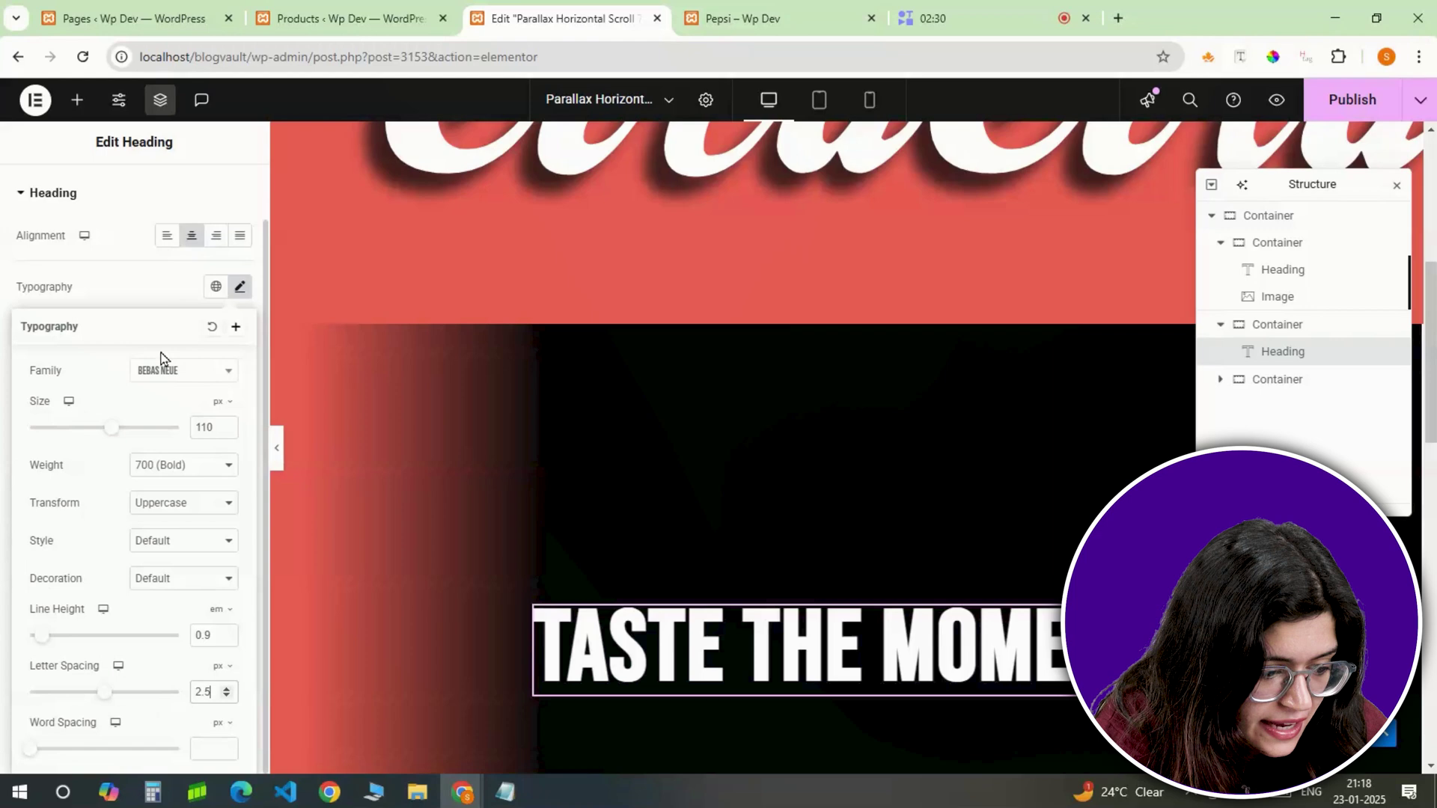
left_click(232, 294)
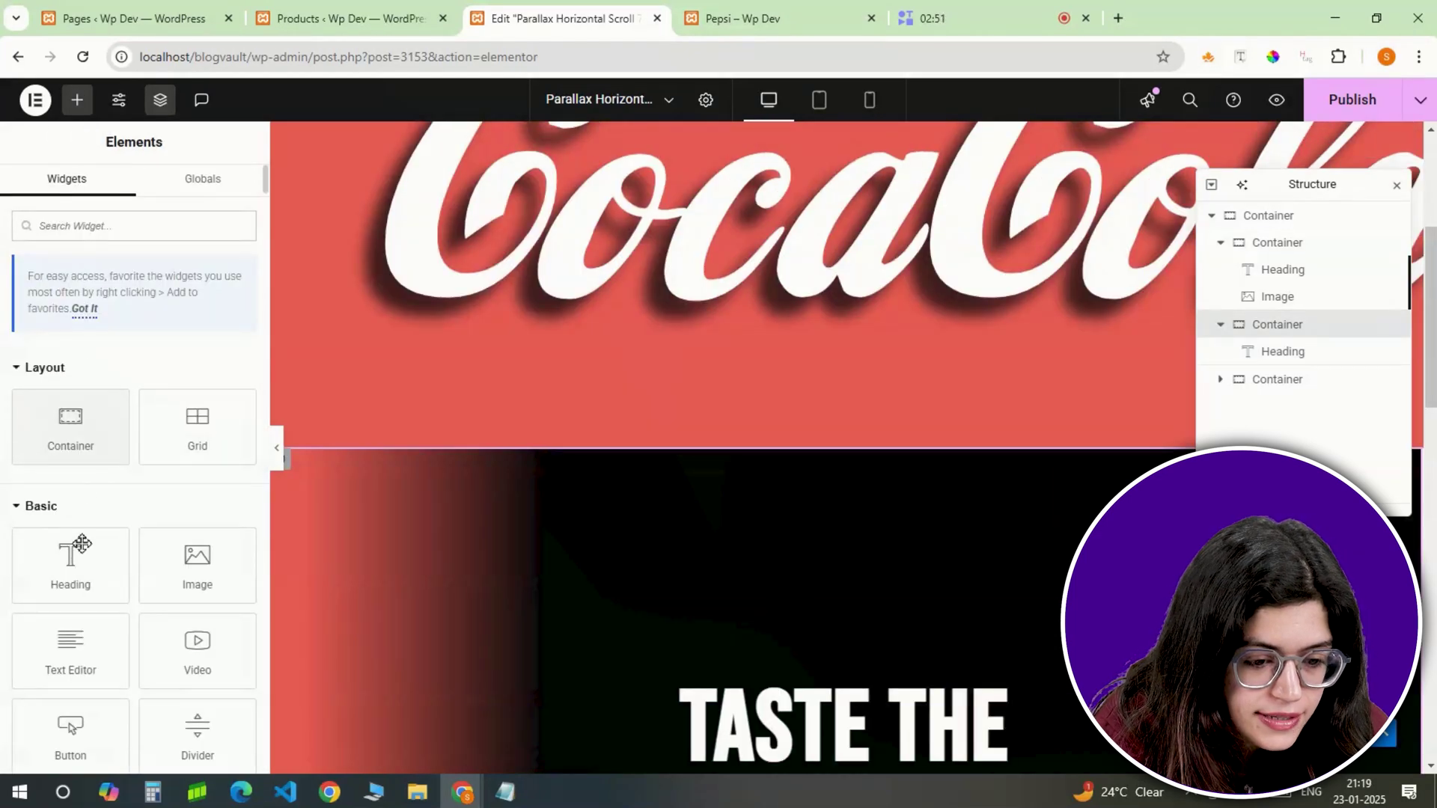
left_click(78, 547)
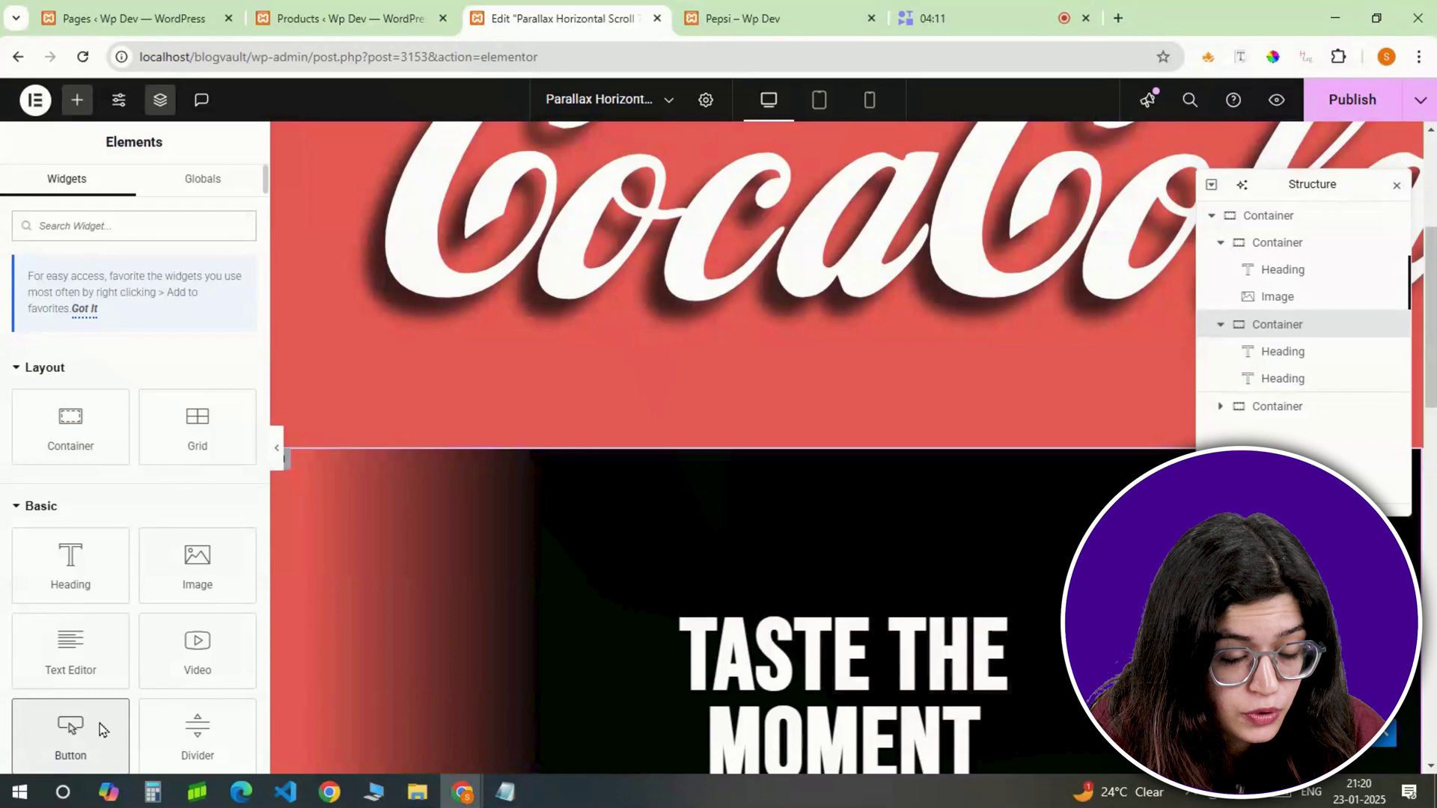
left_click(100, 728)
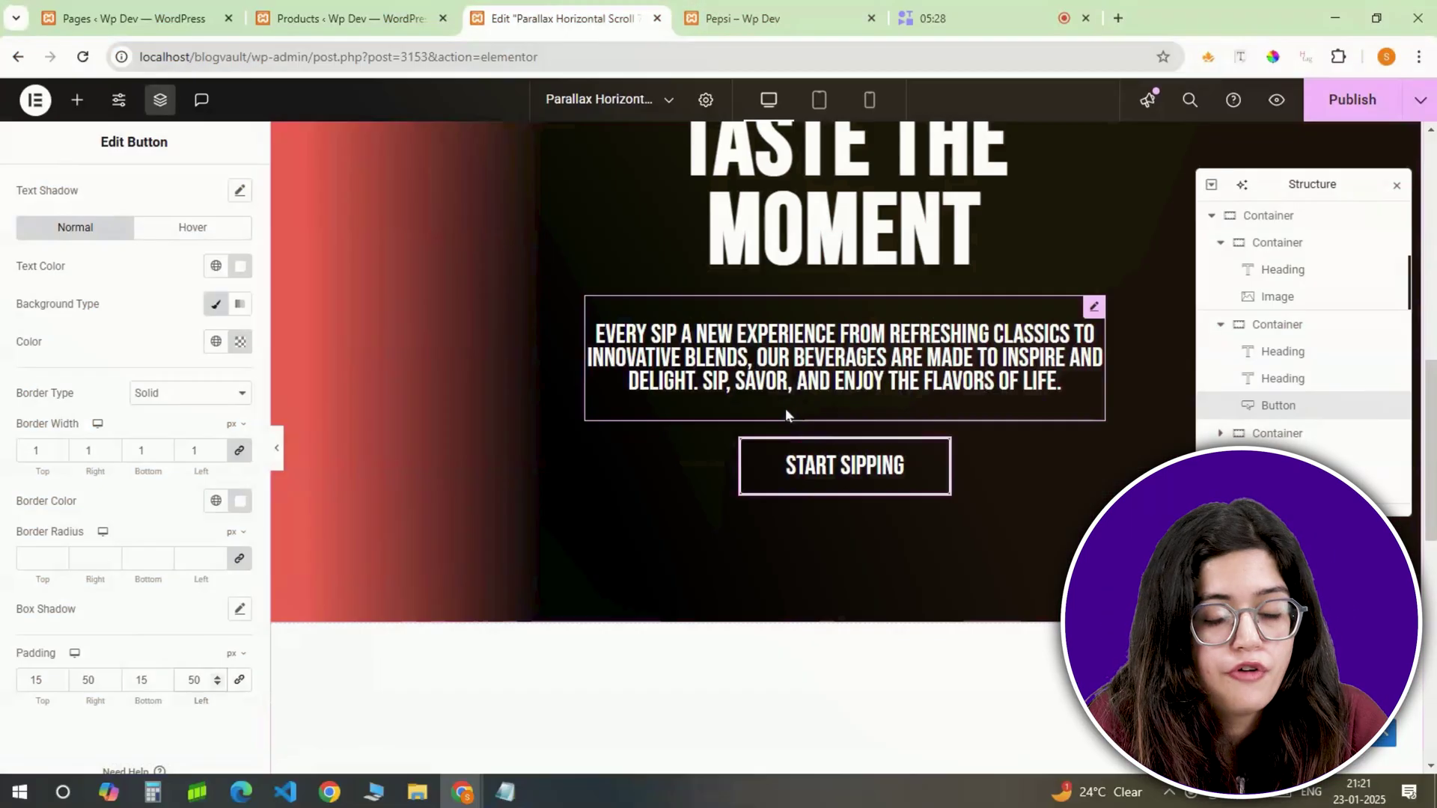
Step: Copy the circular Refill Your Soul image and paste it into the black slide
scroll(784, 405, "up", 10)
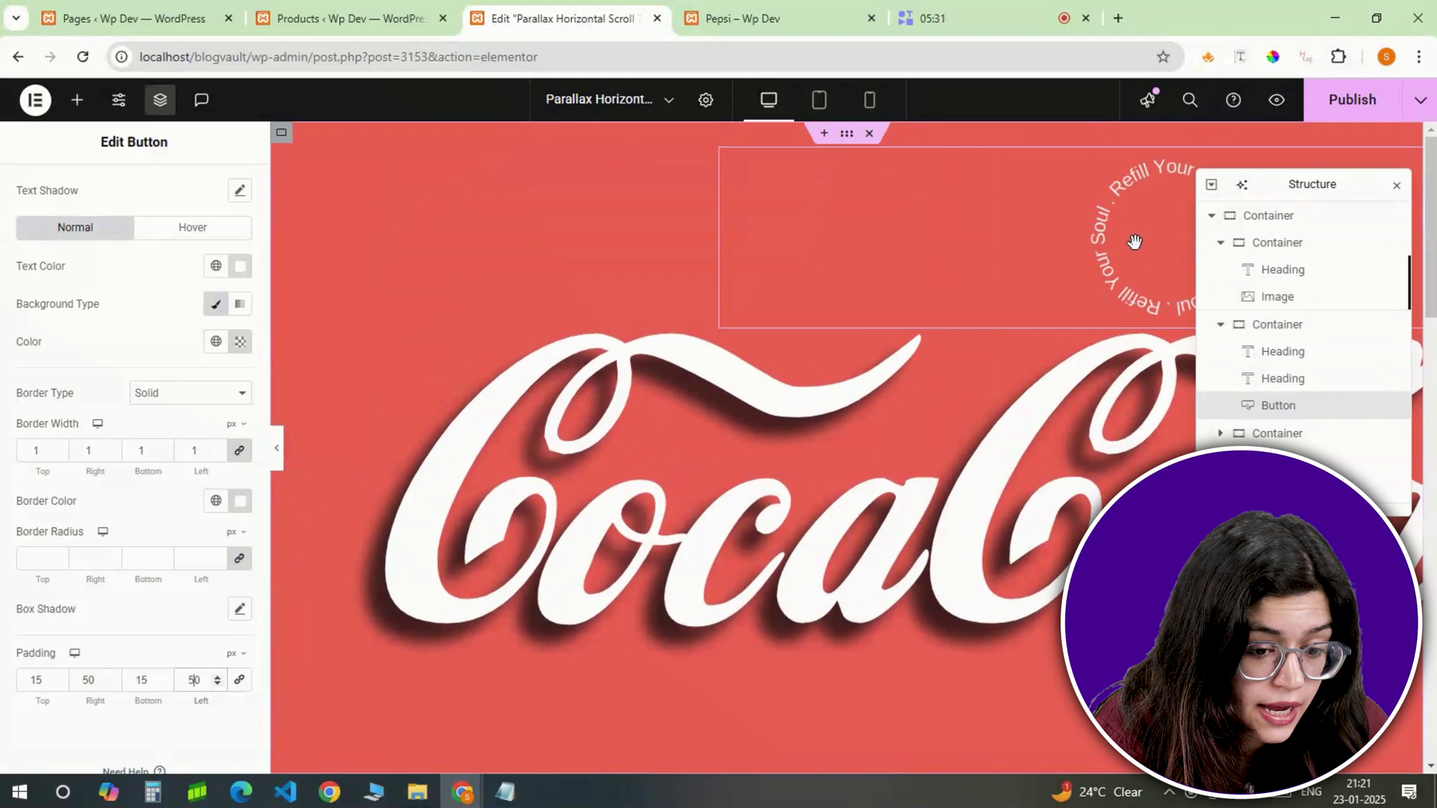
right_click(1136, 250)
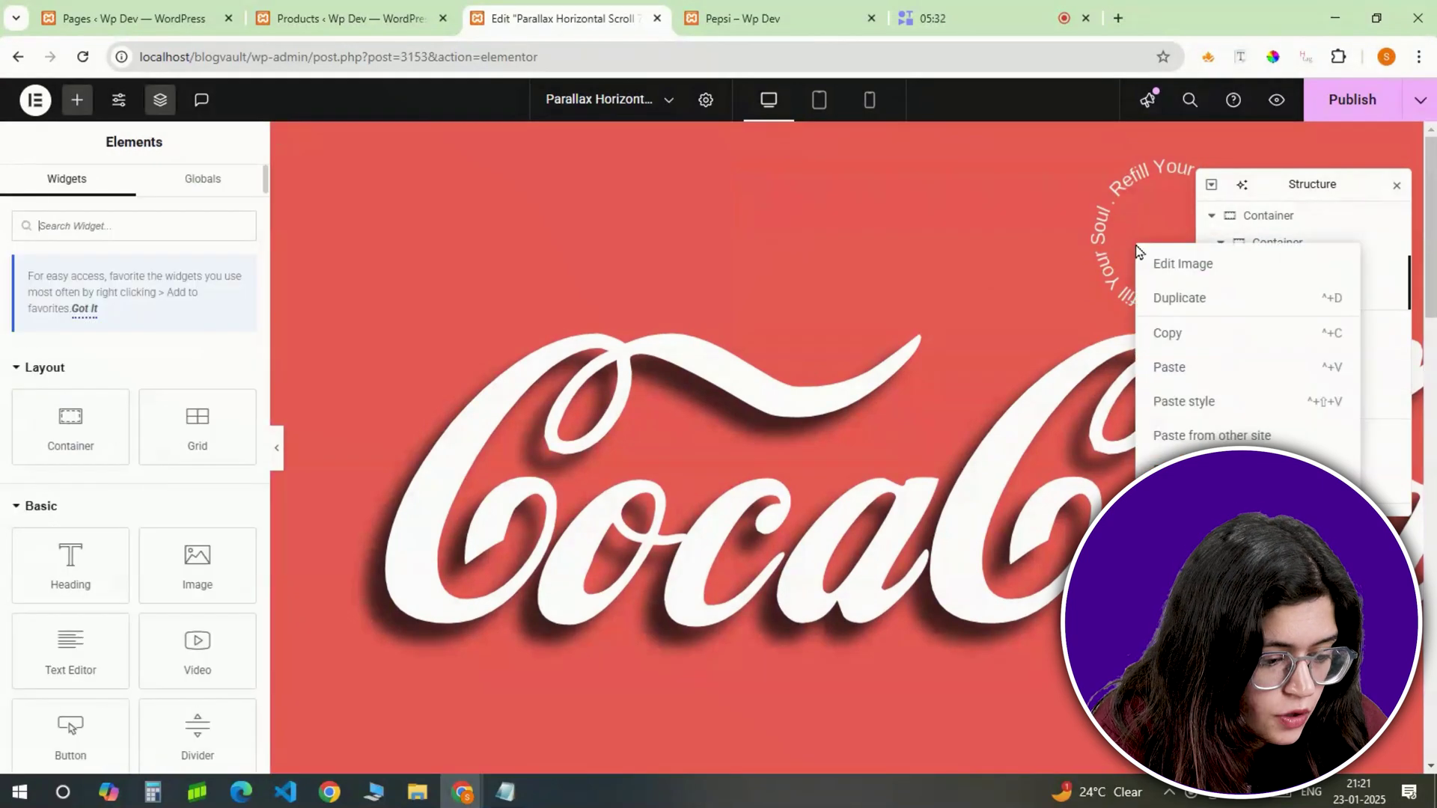
left_click(1161, 329)
scroll(967, 391, "down", 6)
right_click(1099, 279)
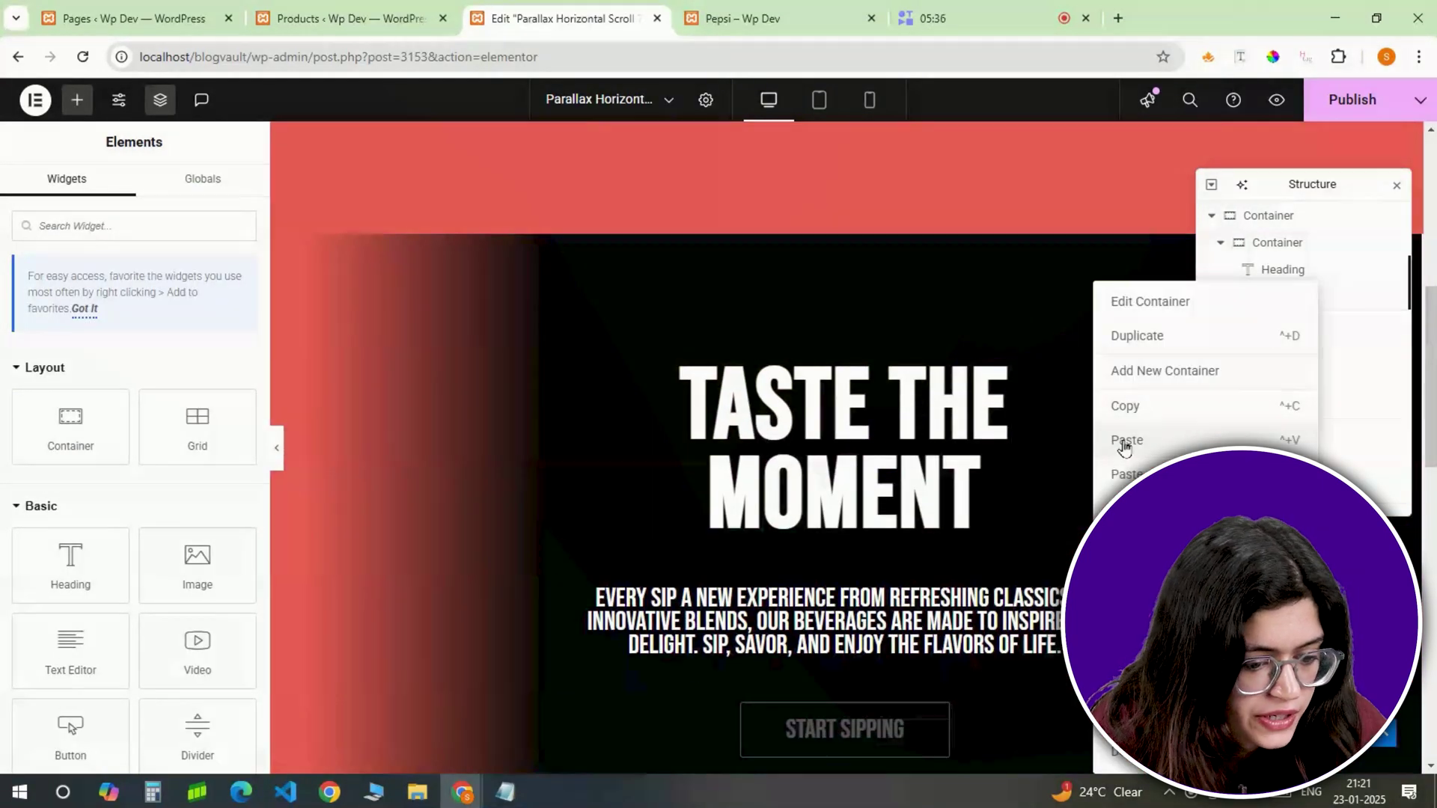
left_click(1123, 447)
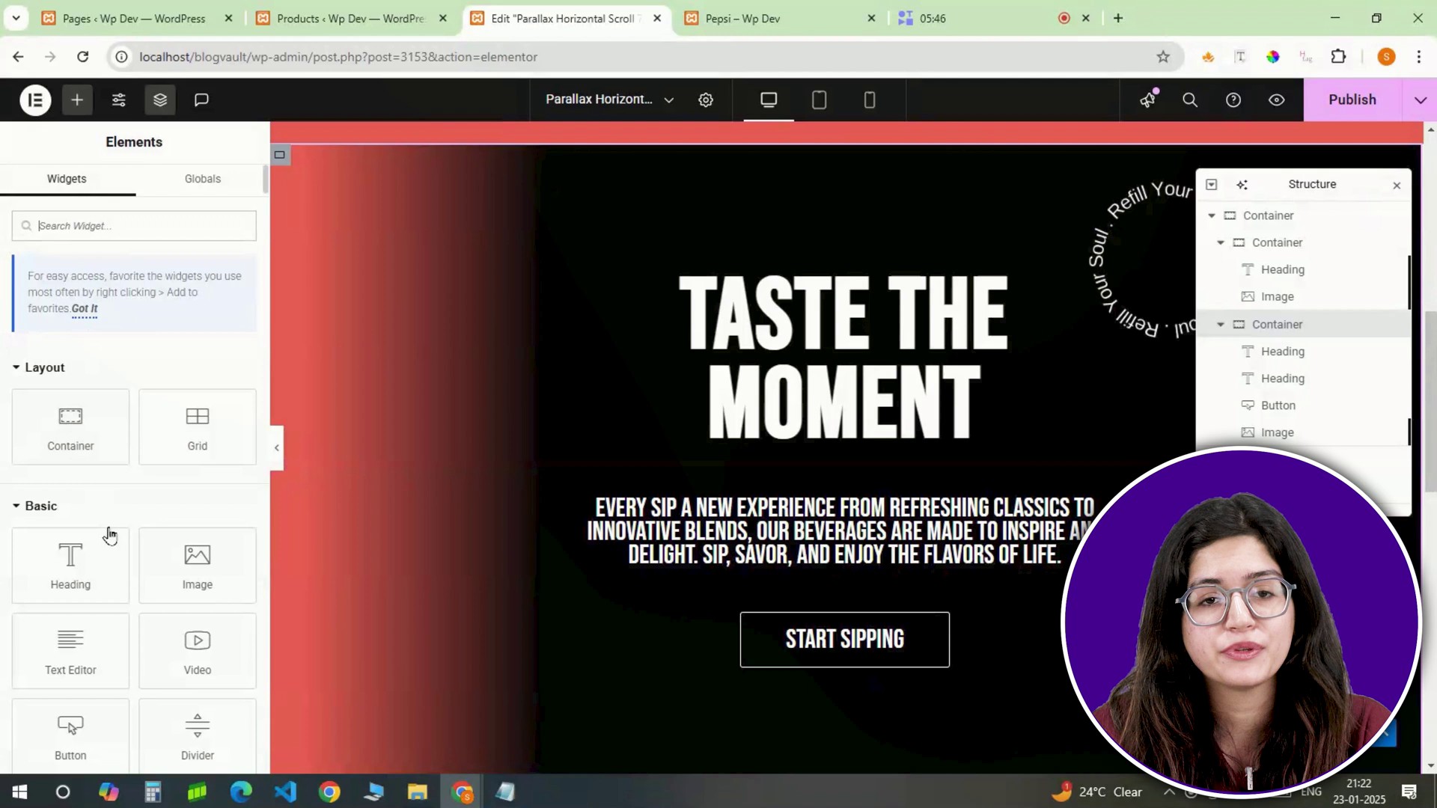
Step: Add a divider to the black slide at 62% width with weight 2
left_click(187, 724)
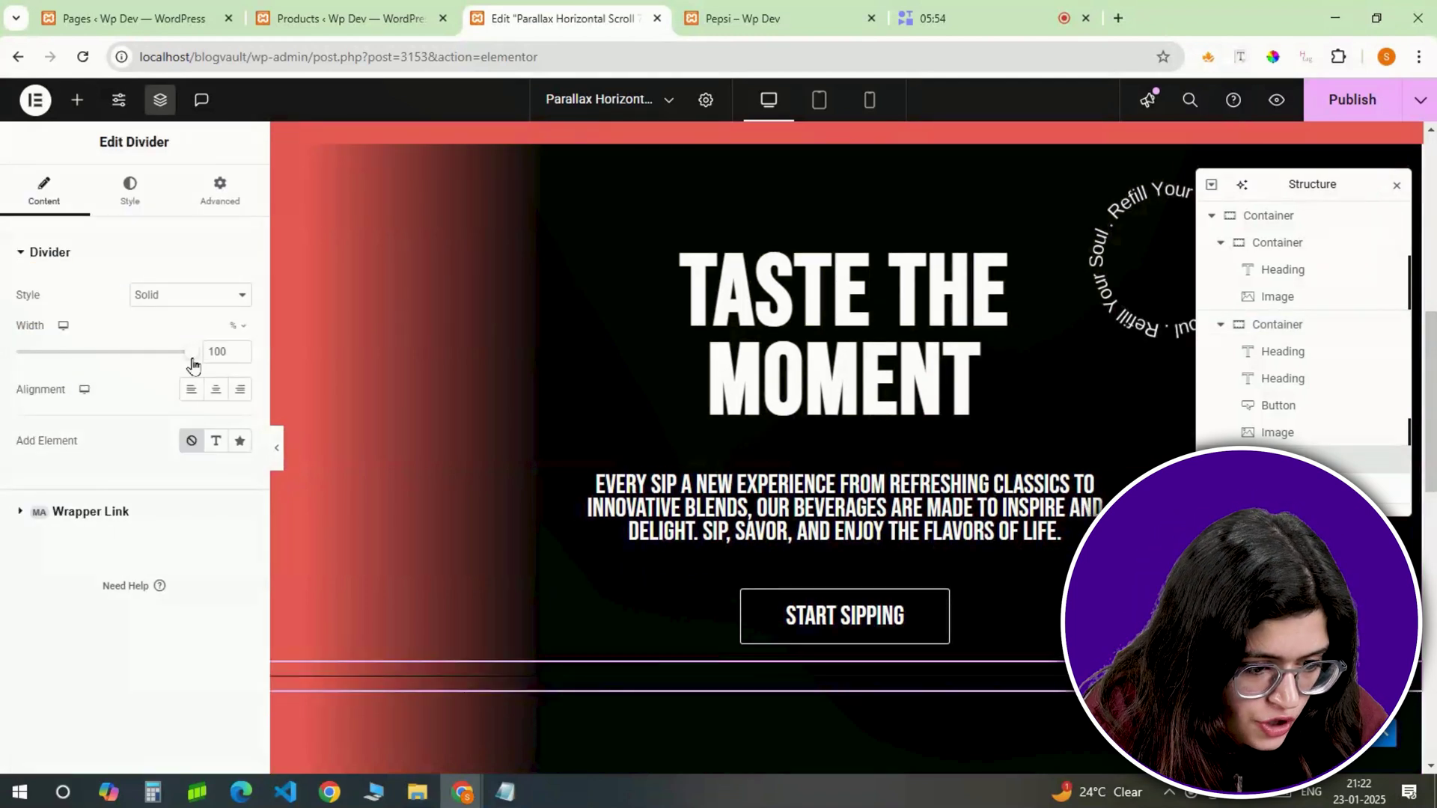
left_click_drag(192, 351, 125, 365)
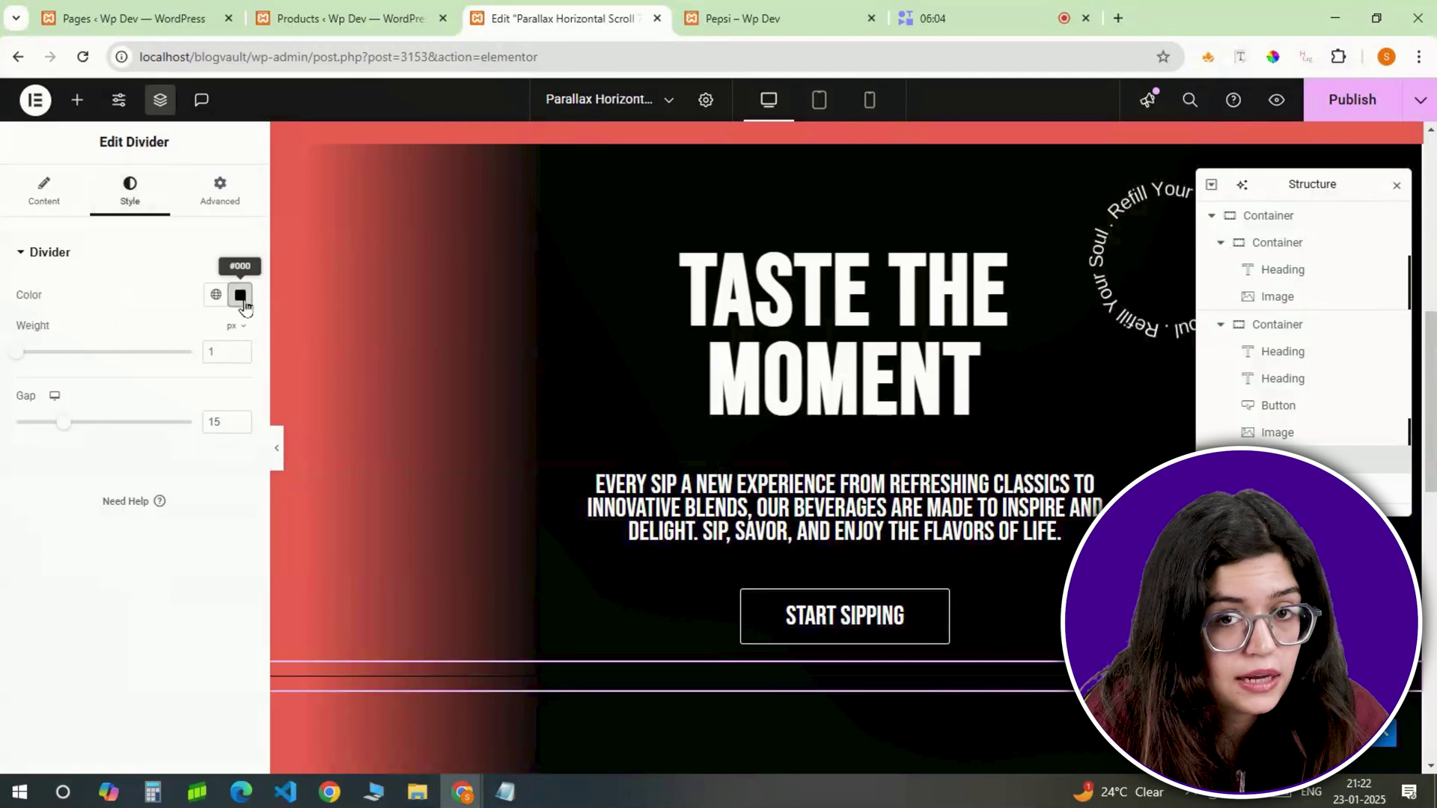
left_click(239, 295)
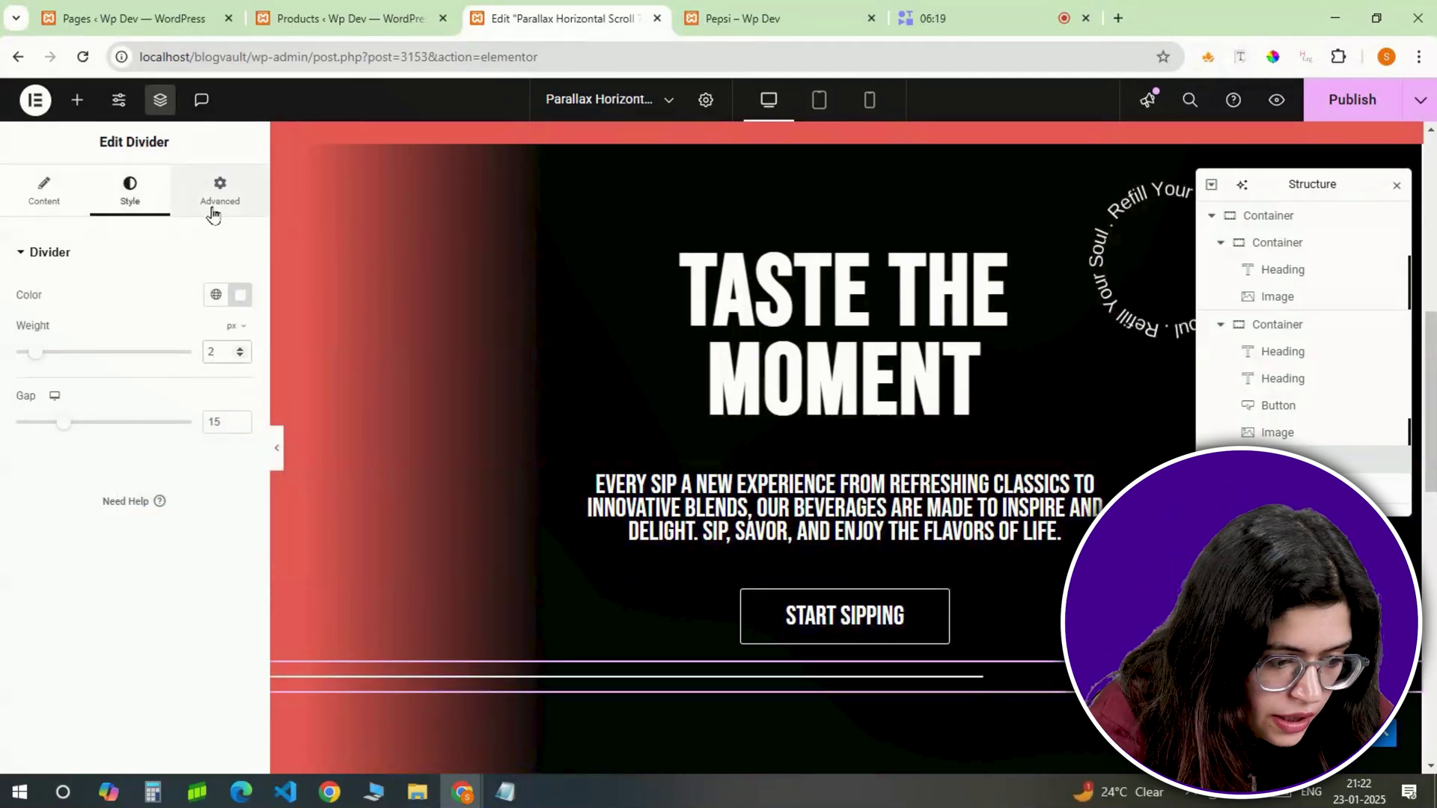
Step: Position the divider absolutely at offsets -24/79 and rotate it 70°
left_click(217, 195)
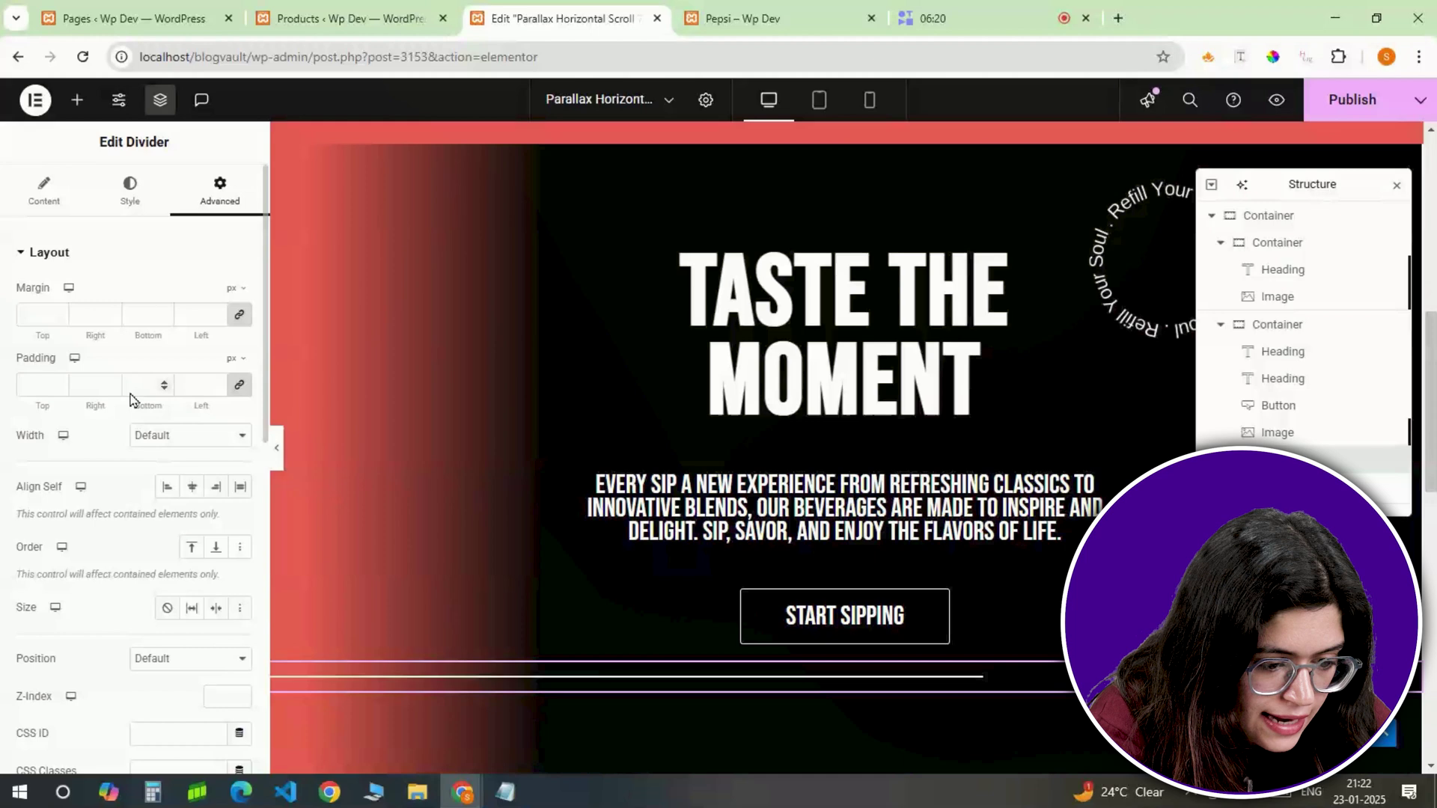
scroll(149, 449, "down", 1)
left_click(193, 575)
left_click(153, 612)
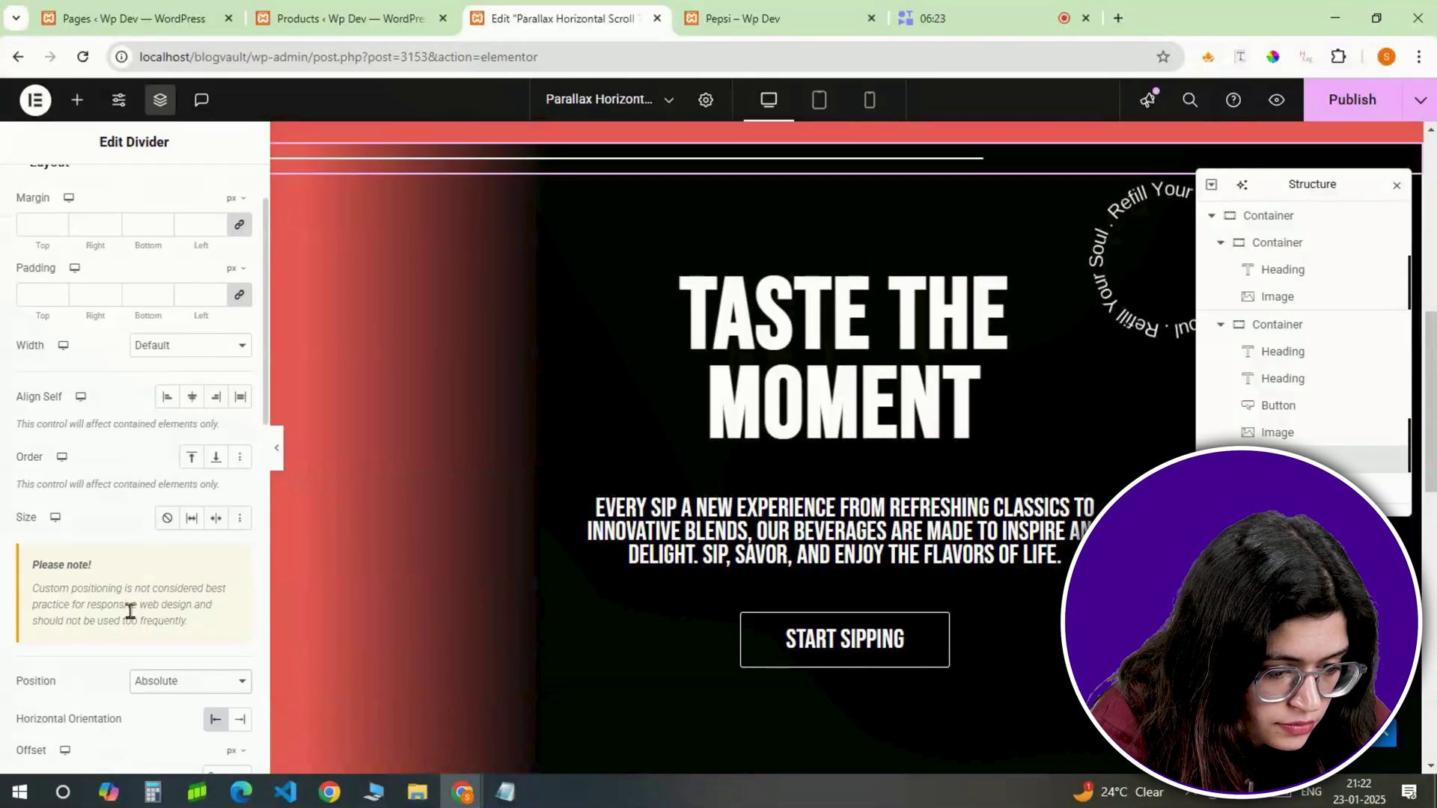
scroll(128, 616, "down", 2)
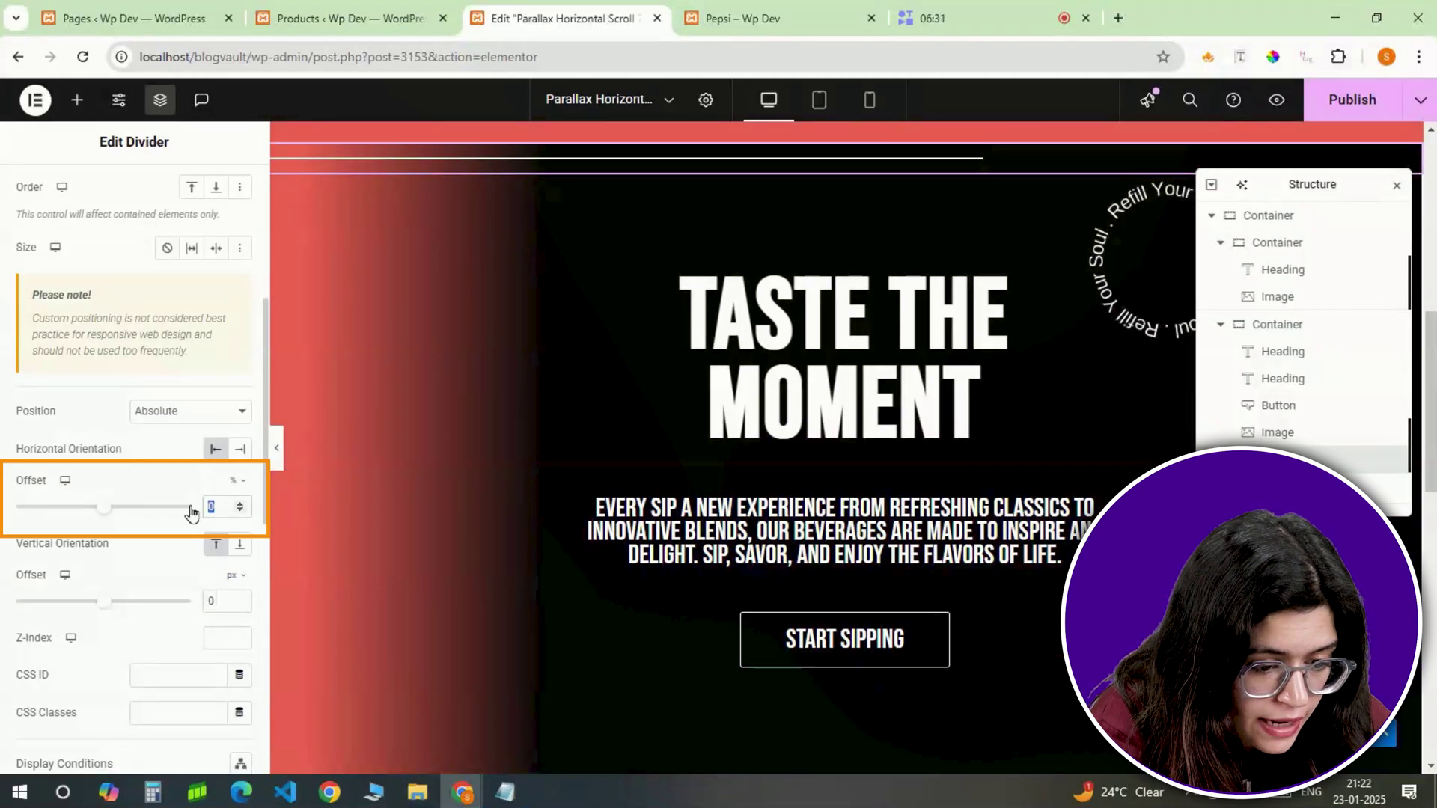
key("BackSpace")
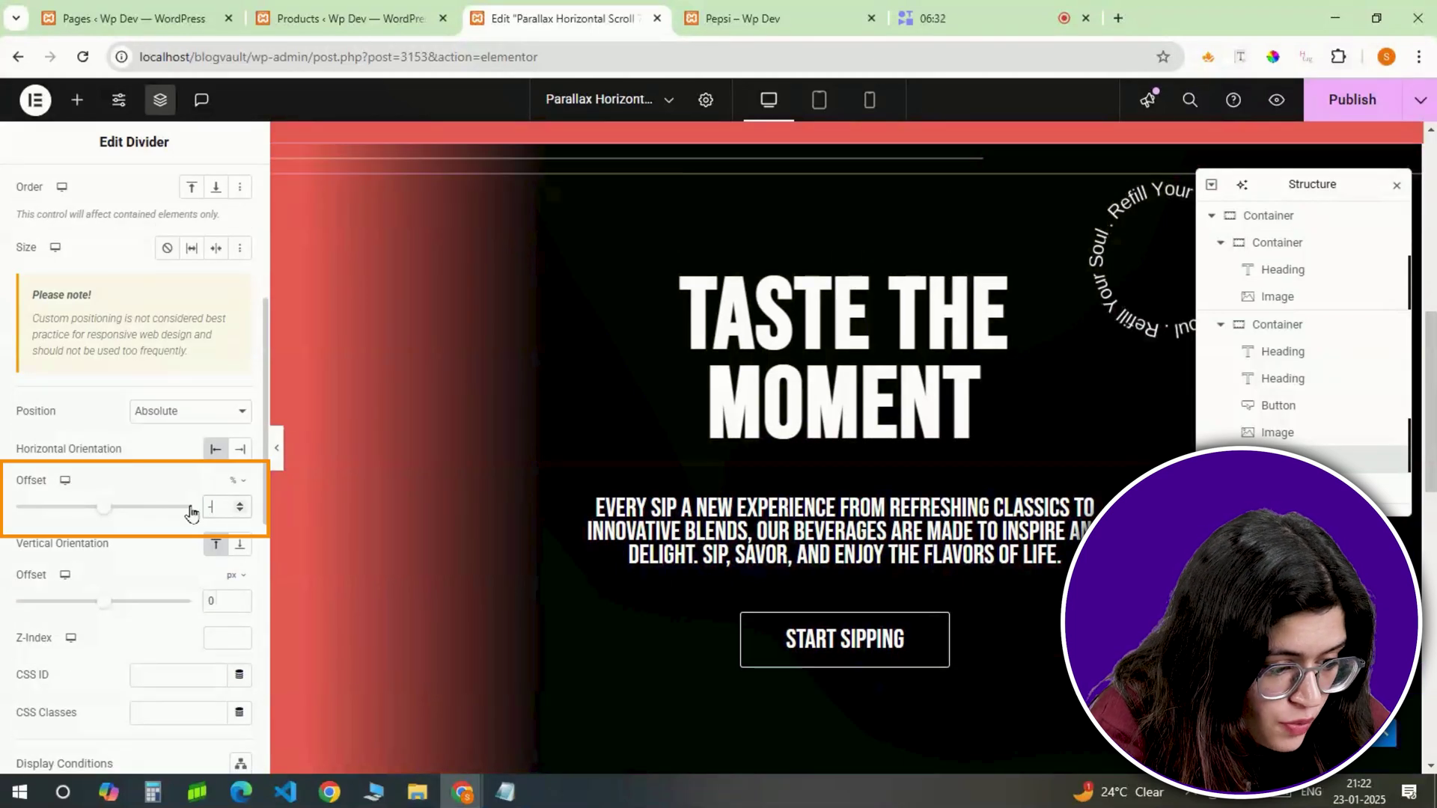
type("-24")
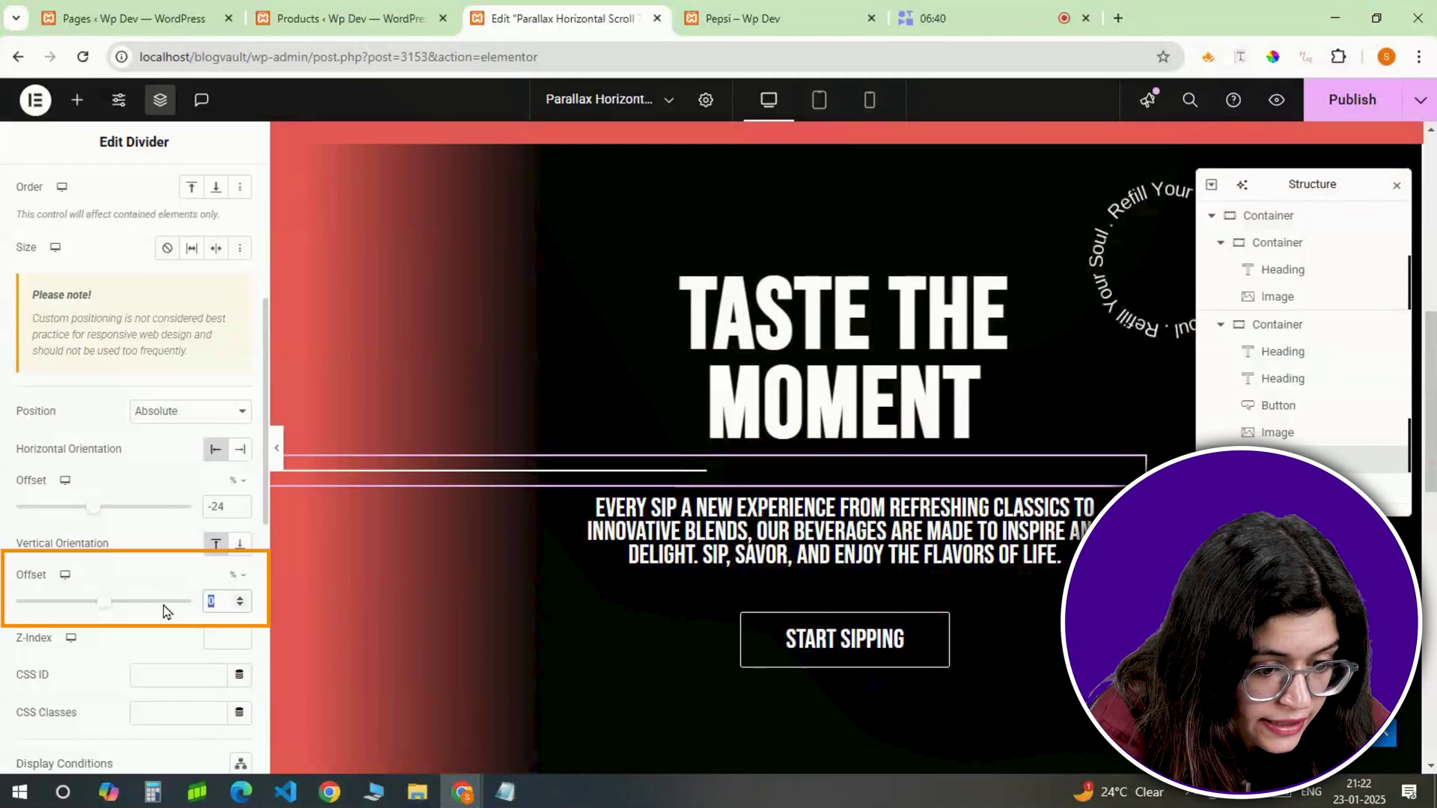
type("79")
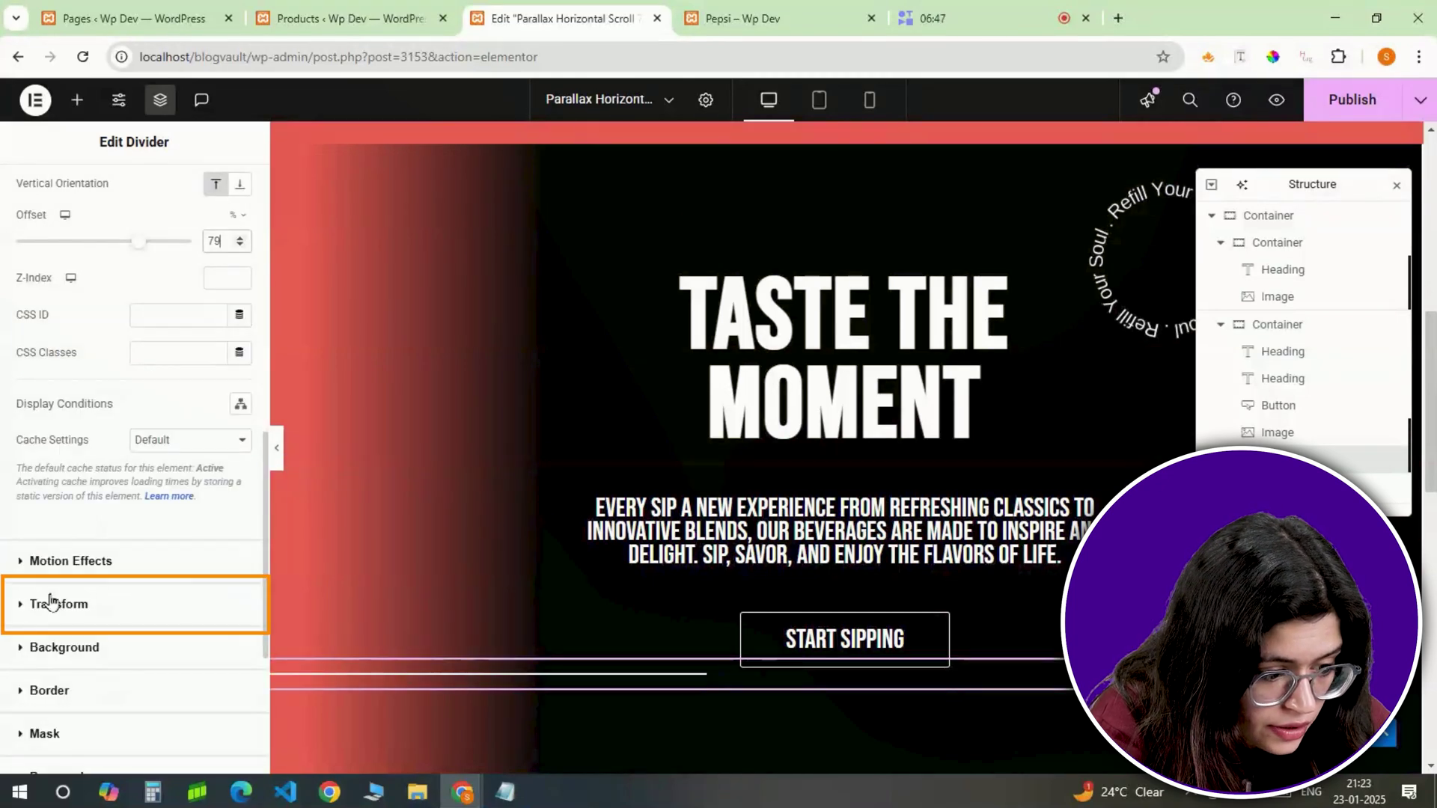
left_click(45, 599)
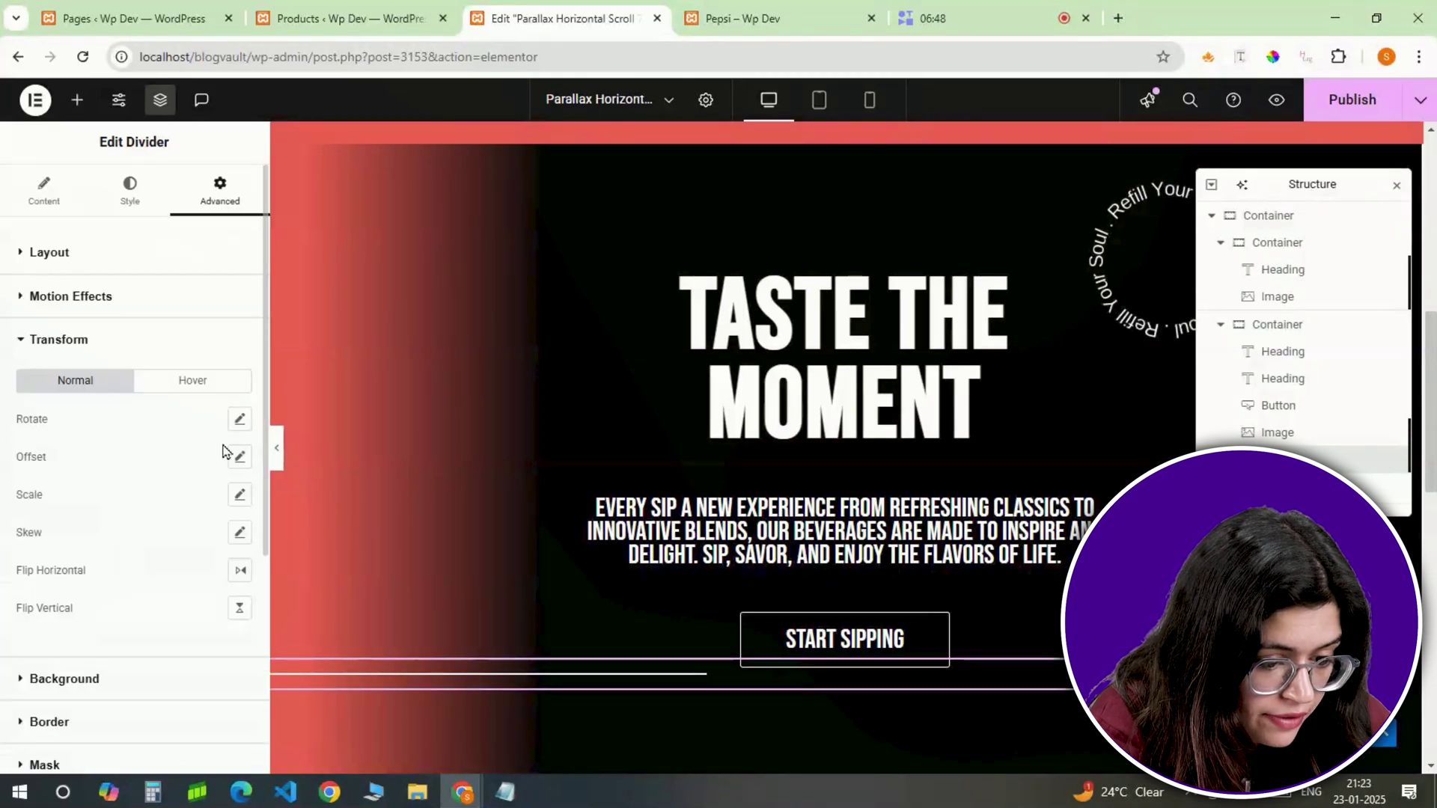
left_click(239, 419)
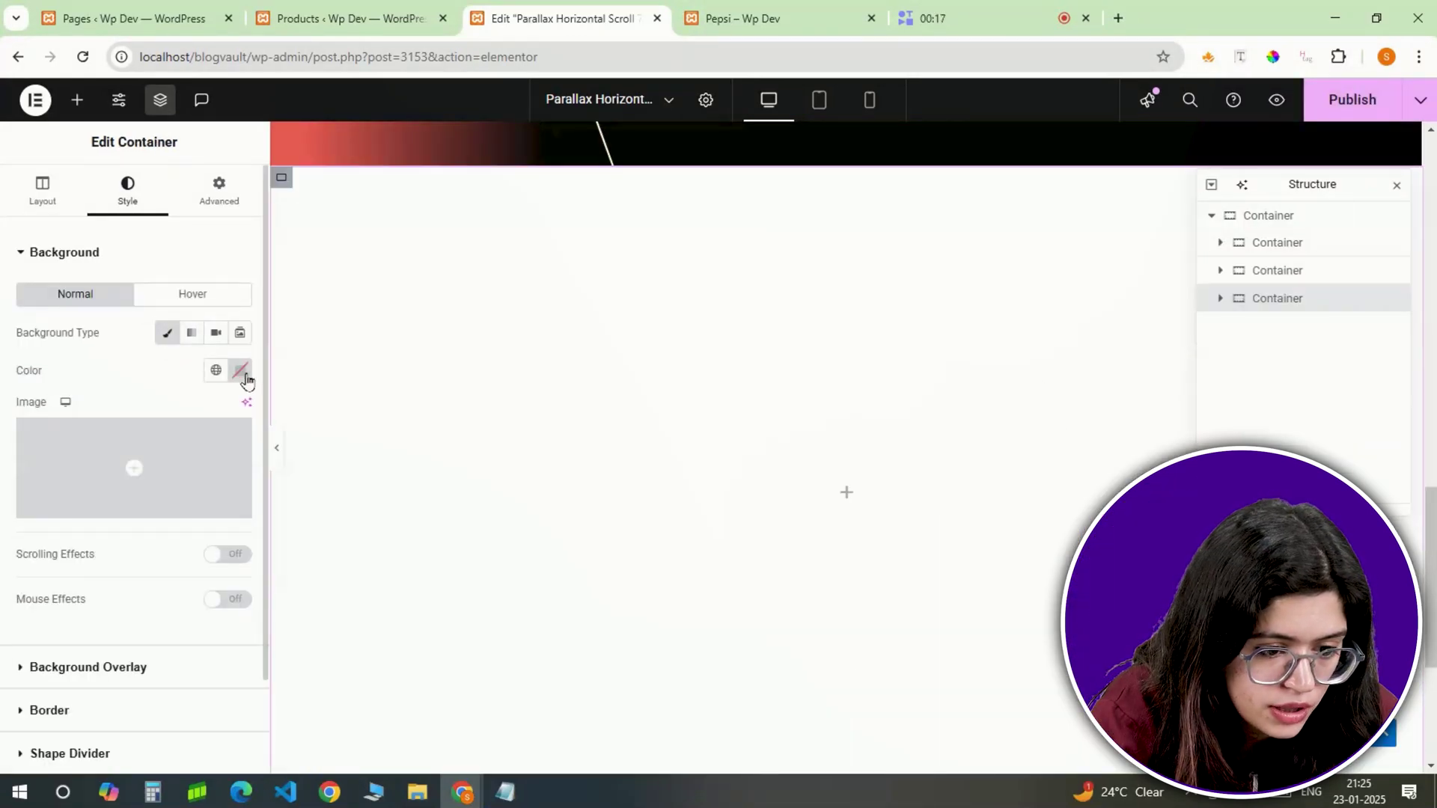
Step: Give the third slide a black background and a left margin of -2
left_click(241, 370)
left_click(136, 578)
left_click(240, 370)
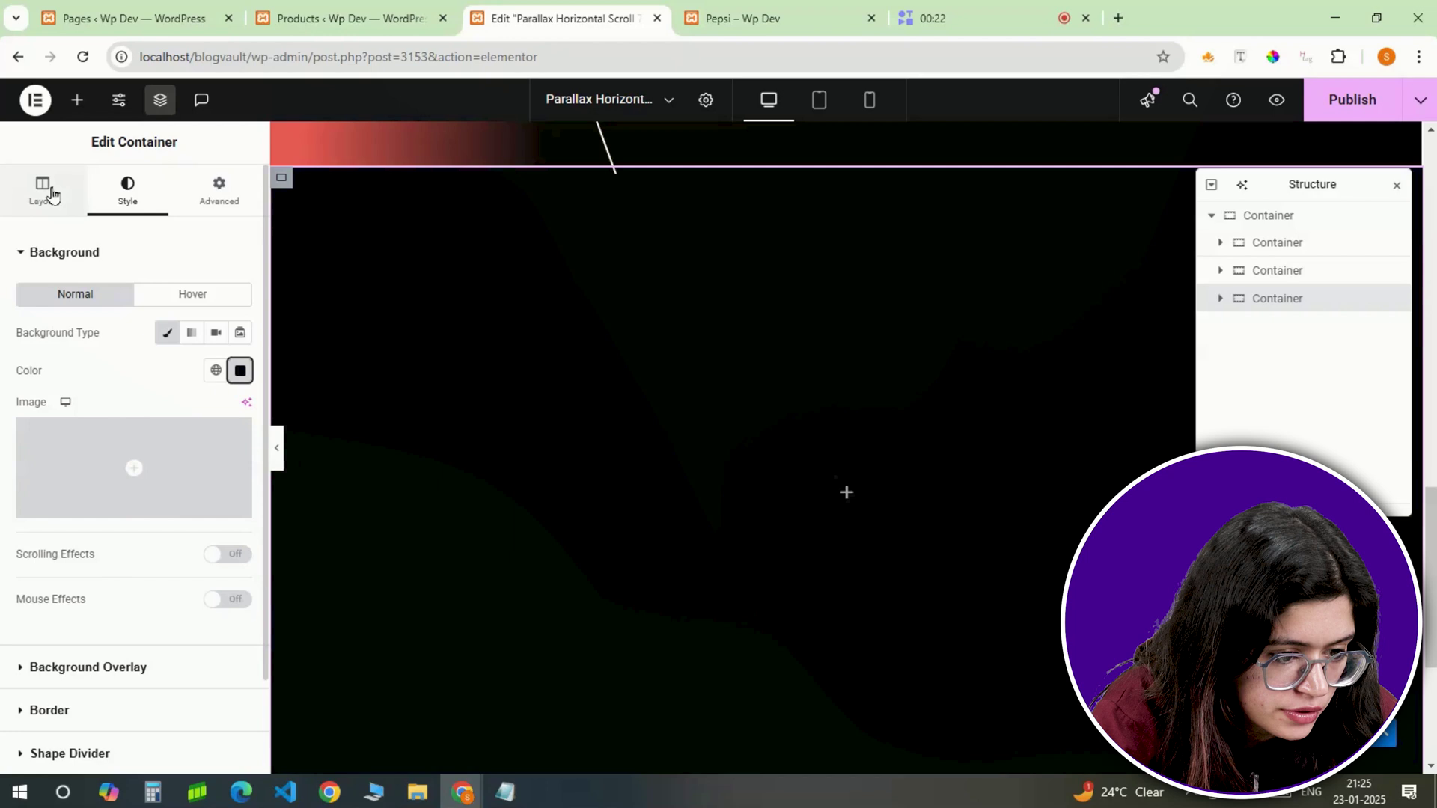
left_click(51, 194)
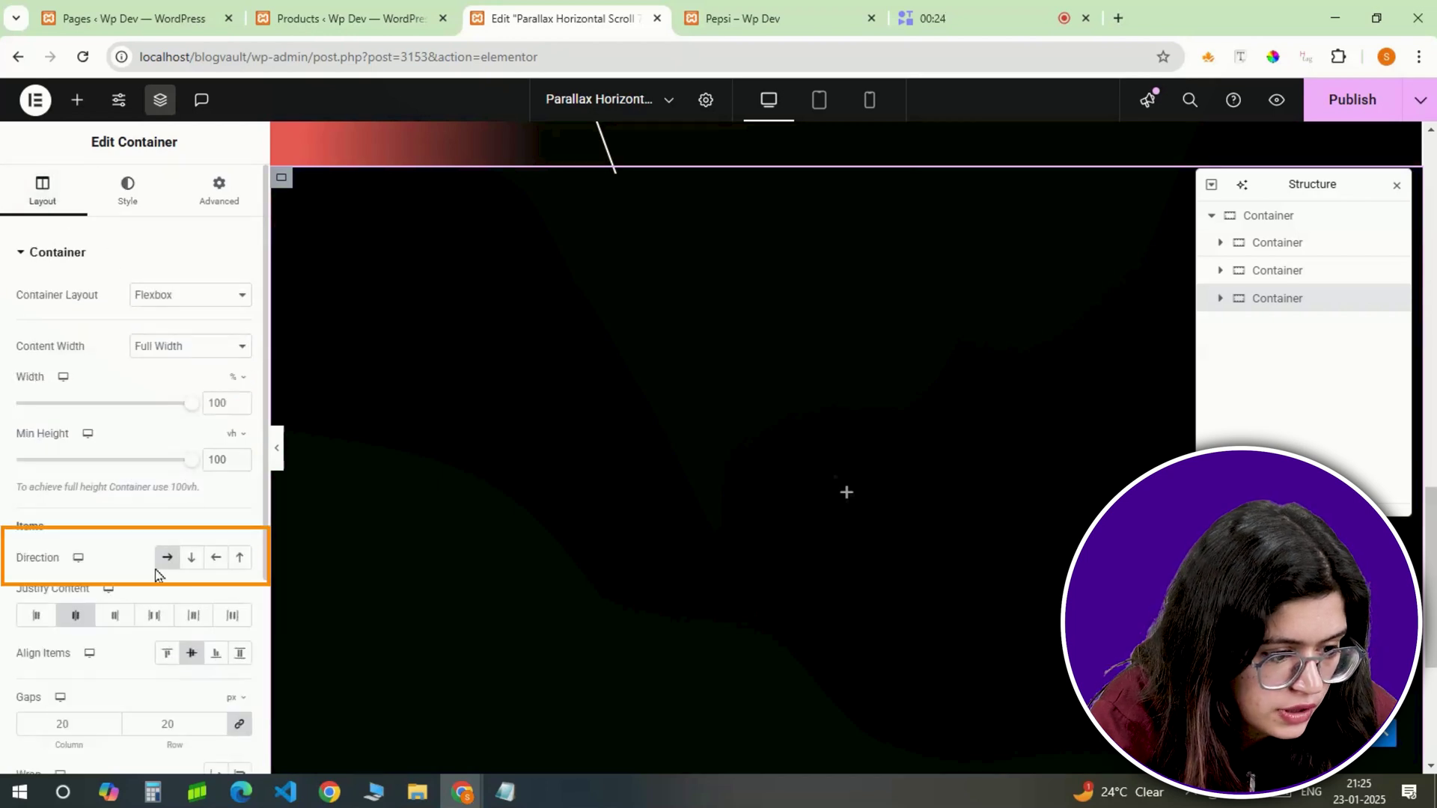
left_click(219, 191)
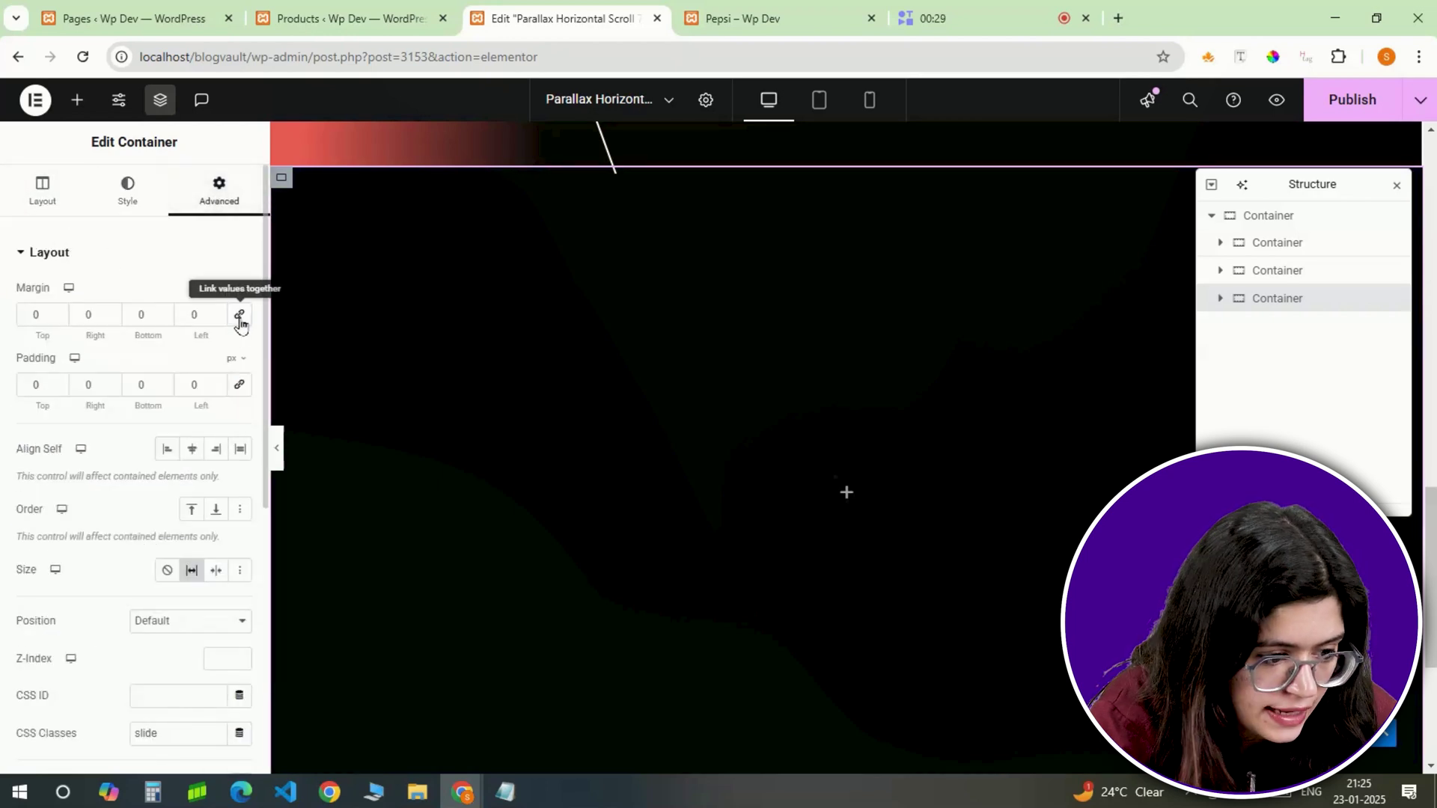
left_click(214, 321)
type("-2")
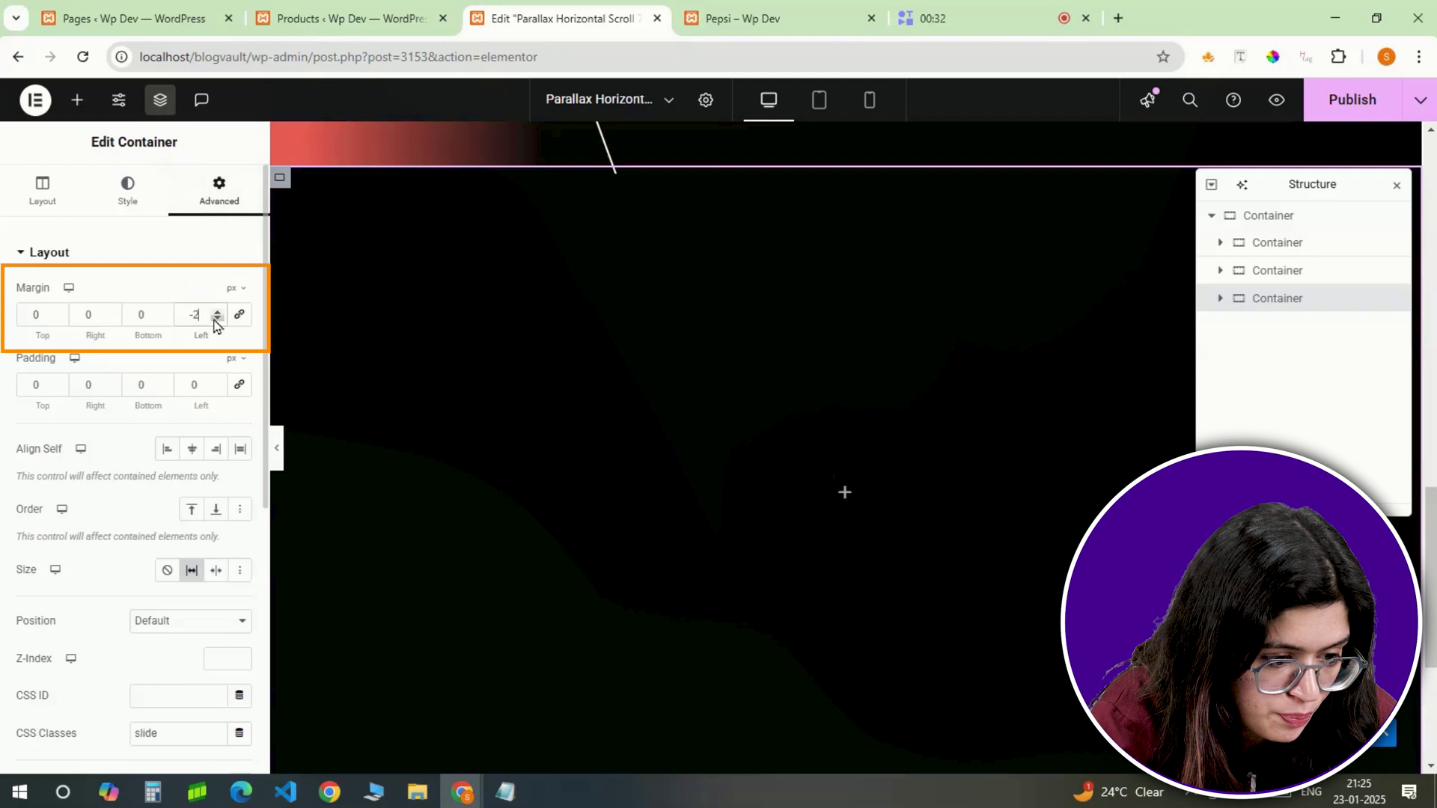
Step: Add an absolutely positioned heading to the third slide with z-index 0
left_click(77, 100)
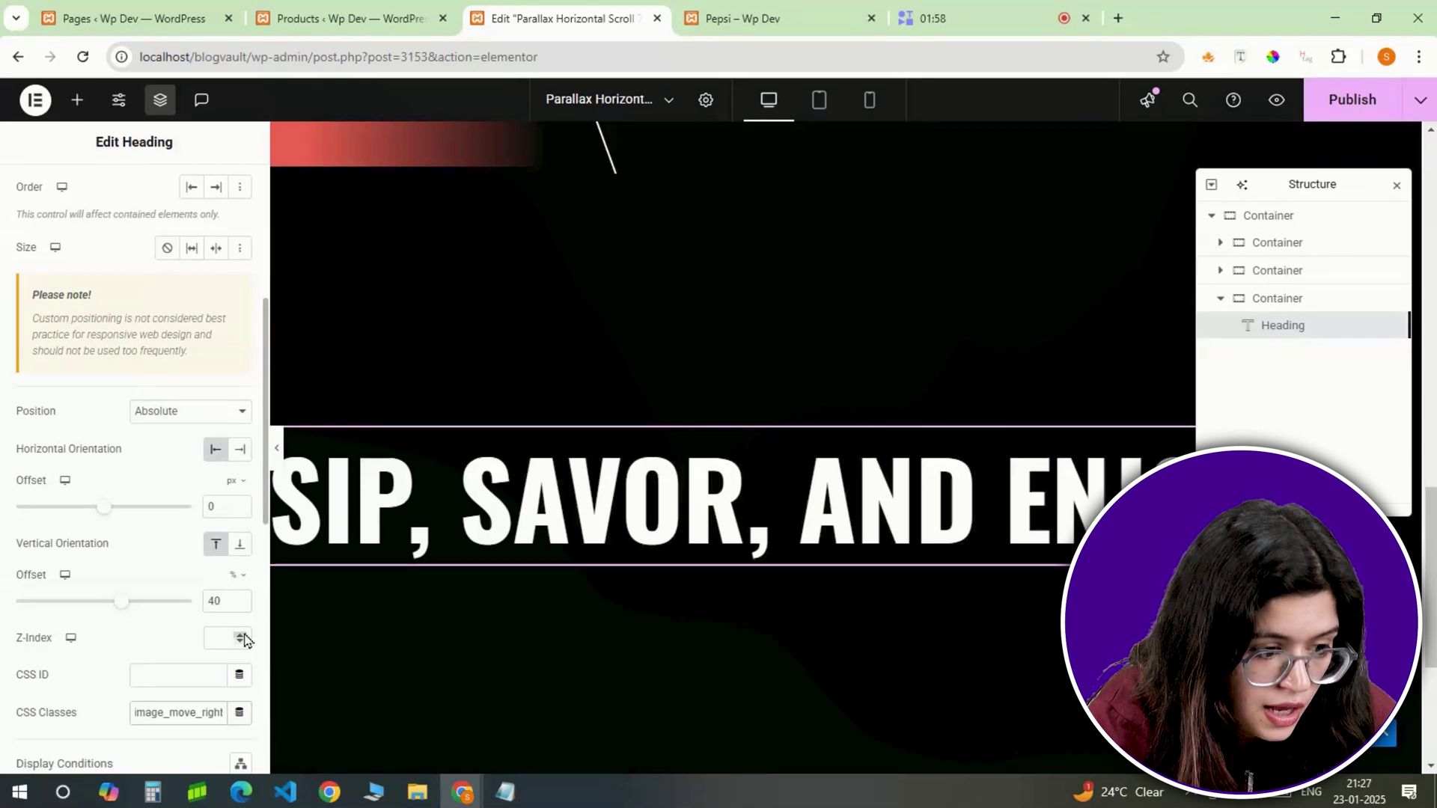
left_click(218, 638)
type("0")
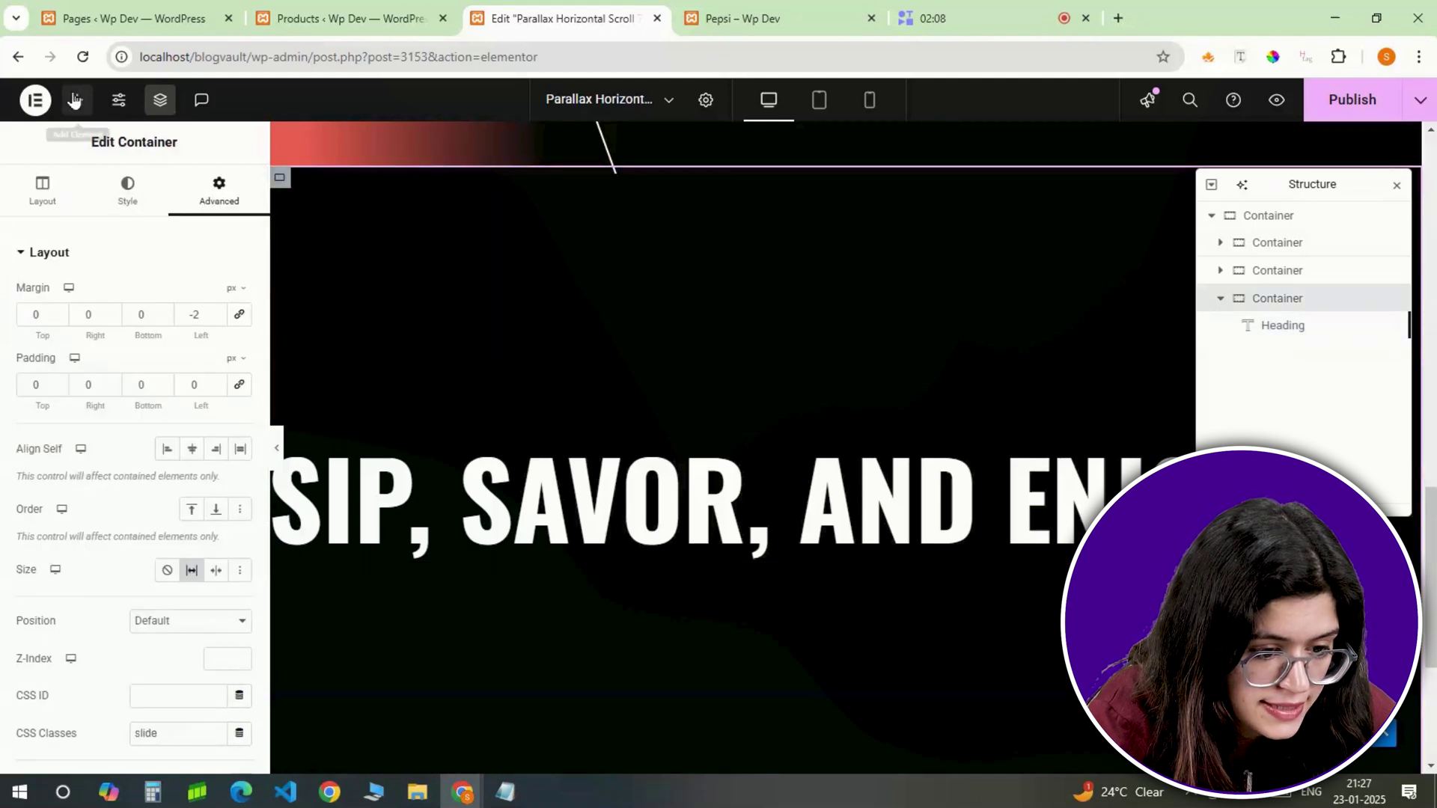
Step: Add a nested container with centred justify and align, padding 50/0/50/0 and z-index 1
left_click(74, 99)
left_click(67, 418)
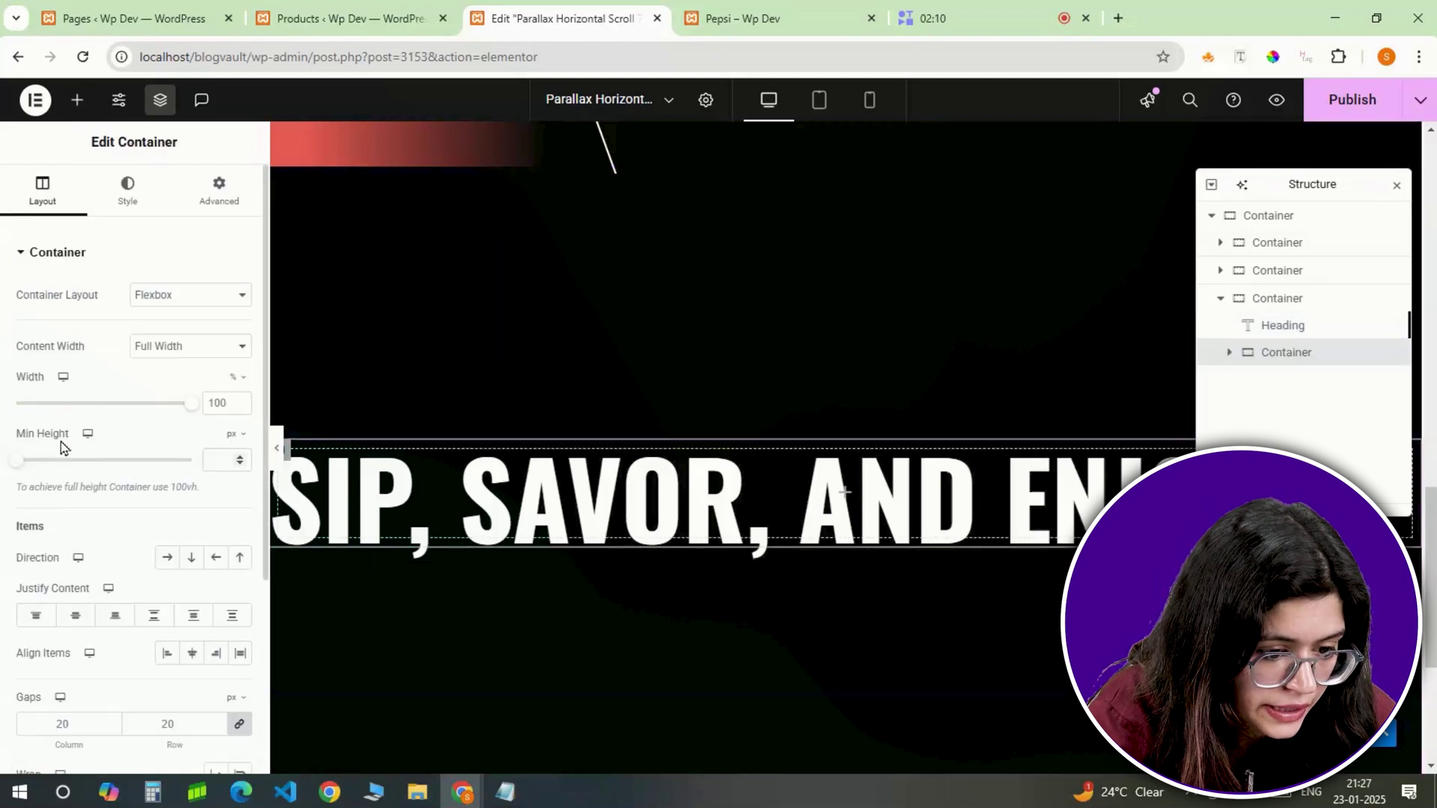
left_click(75, 615)
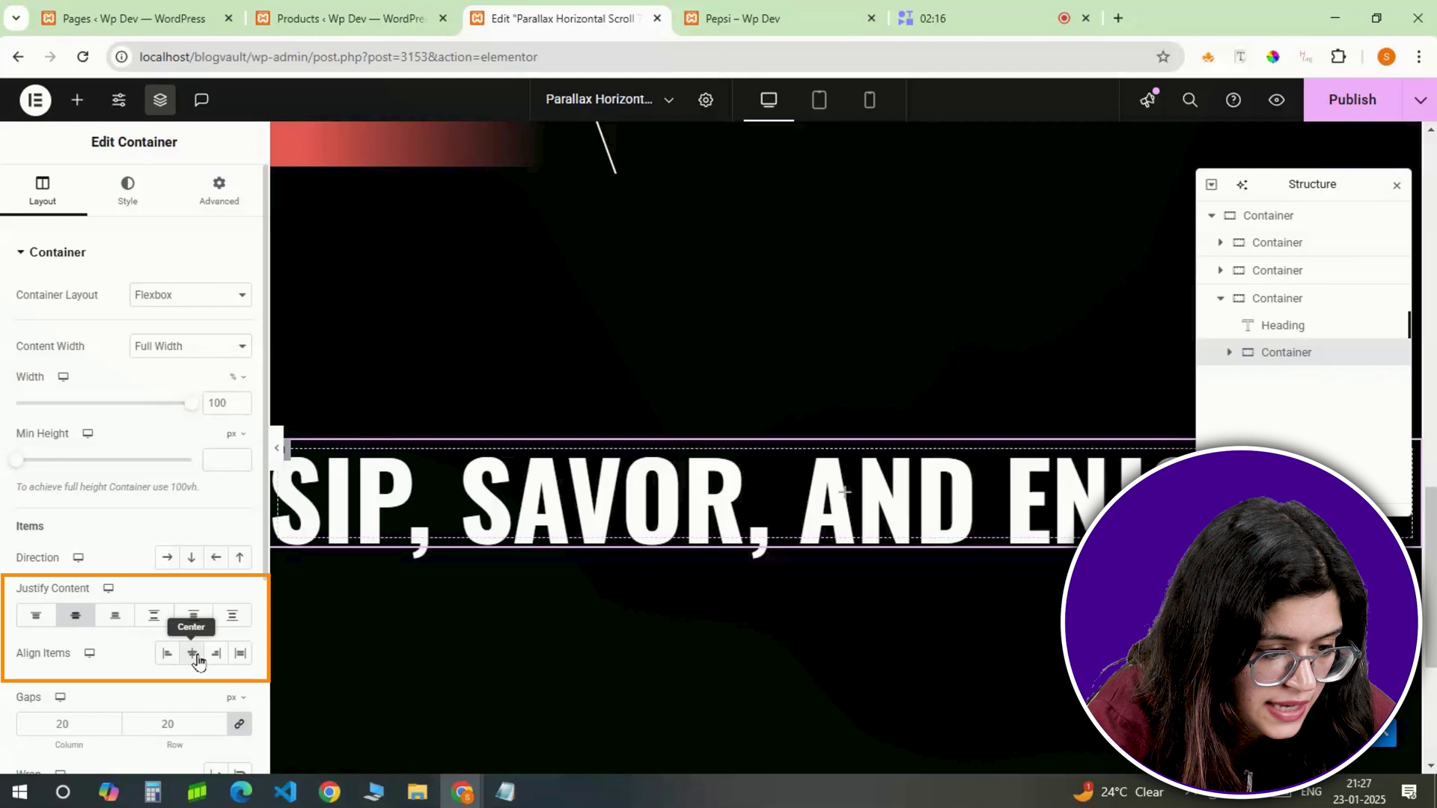
left_click(193, 654)
left_click(221, 191)
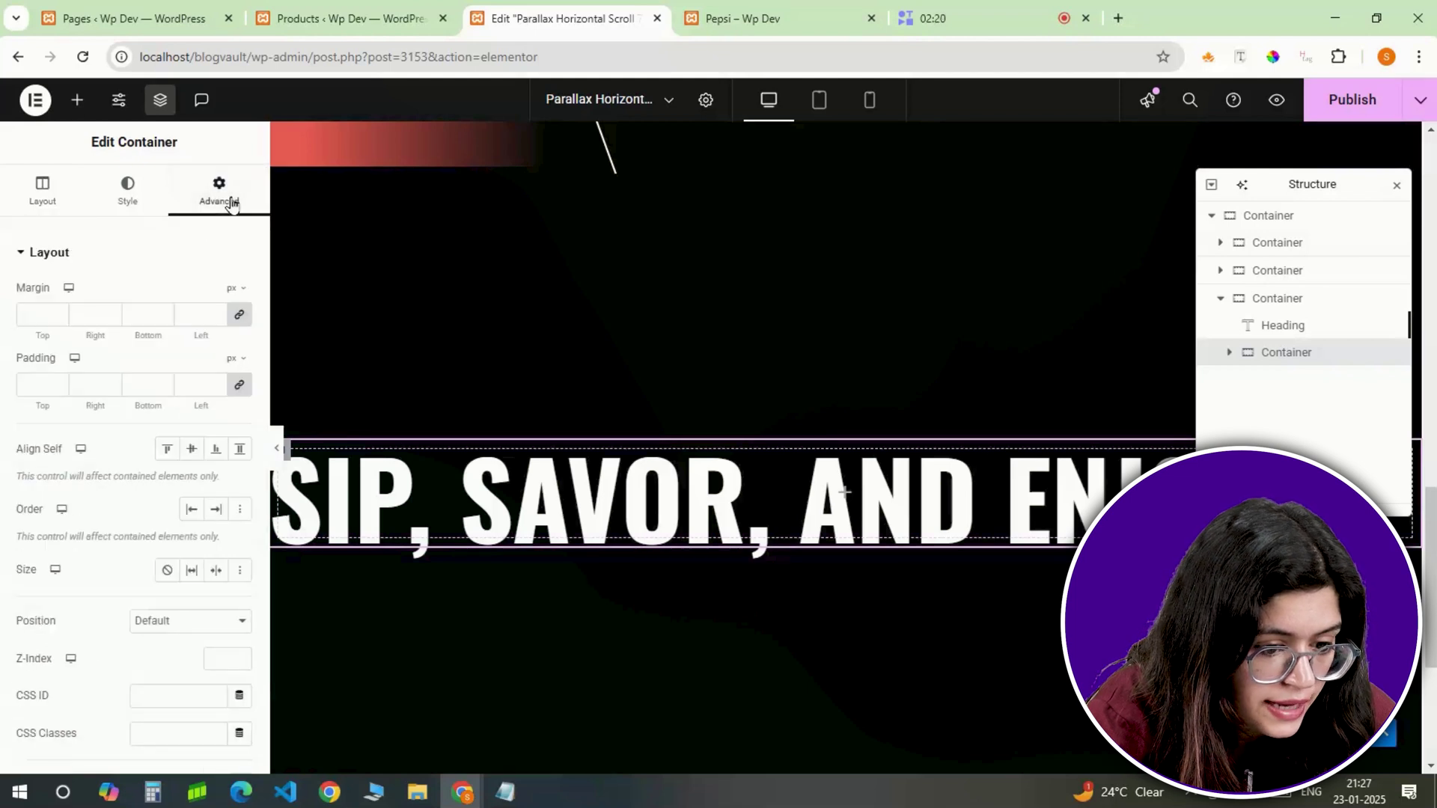
left_click(239, 386)
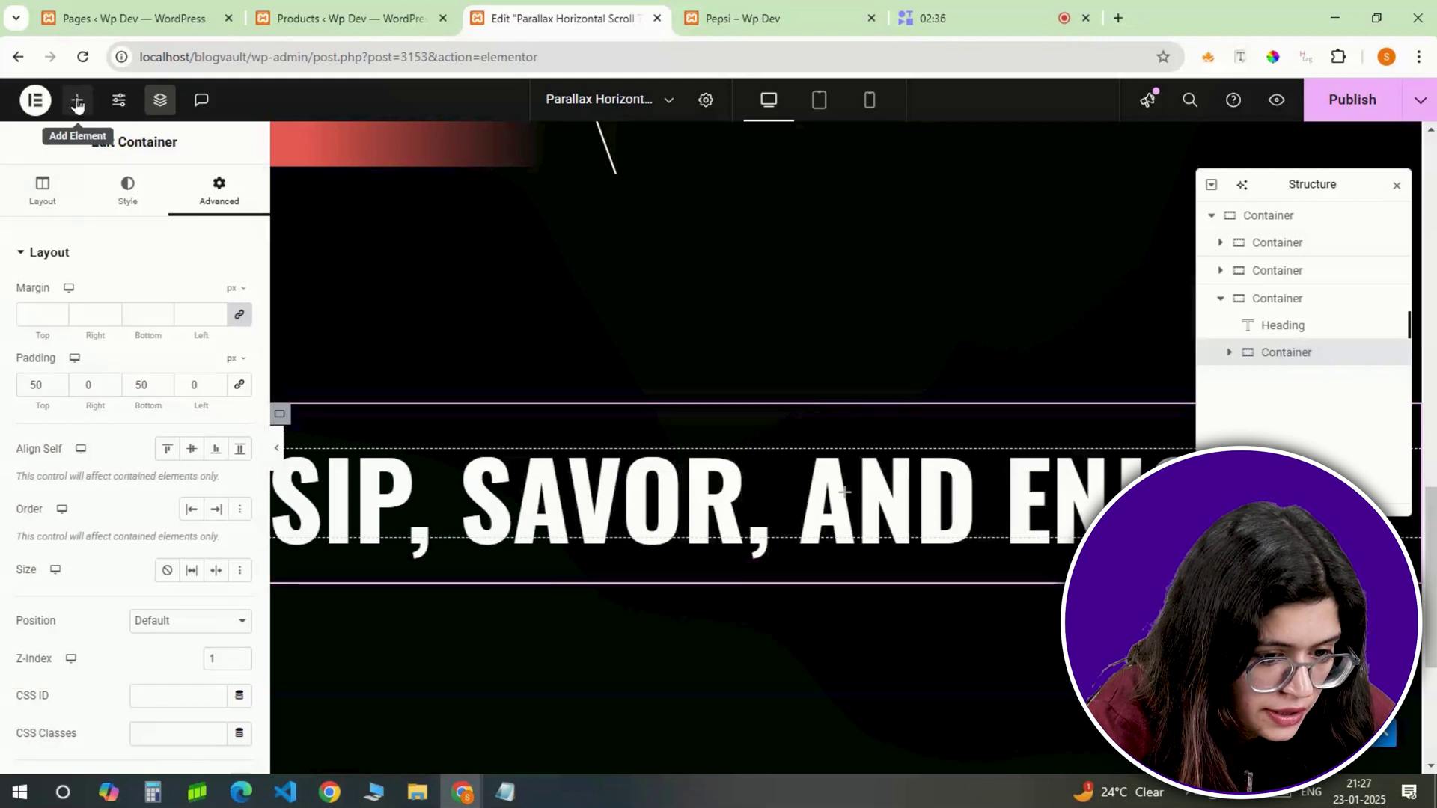
Step: Add the Coca-Cola can image to the new container at 50% width
left_click(77, 100)
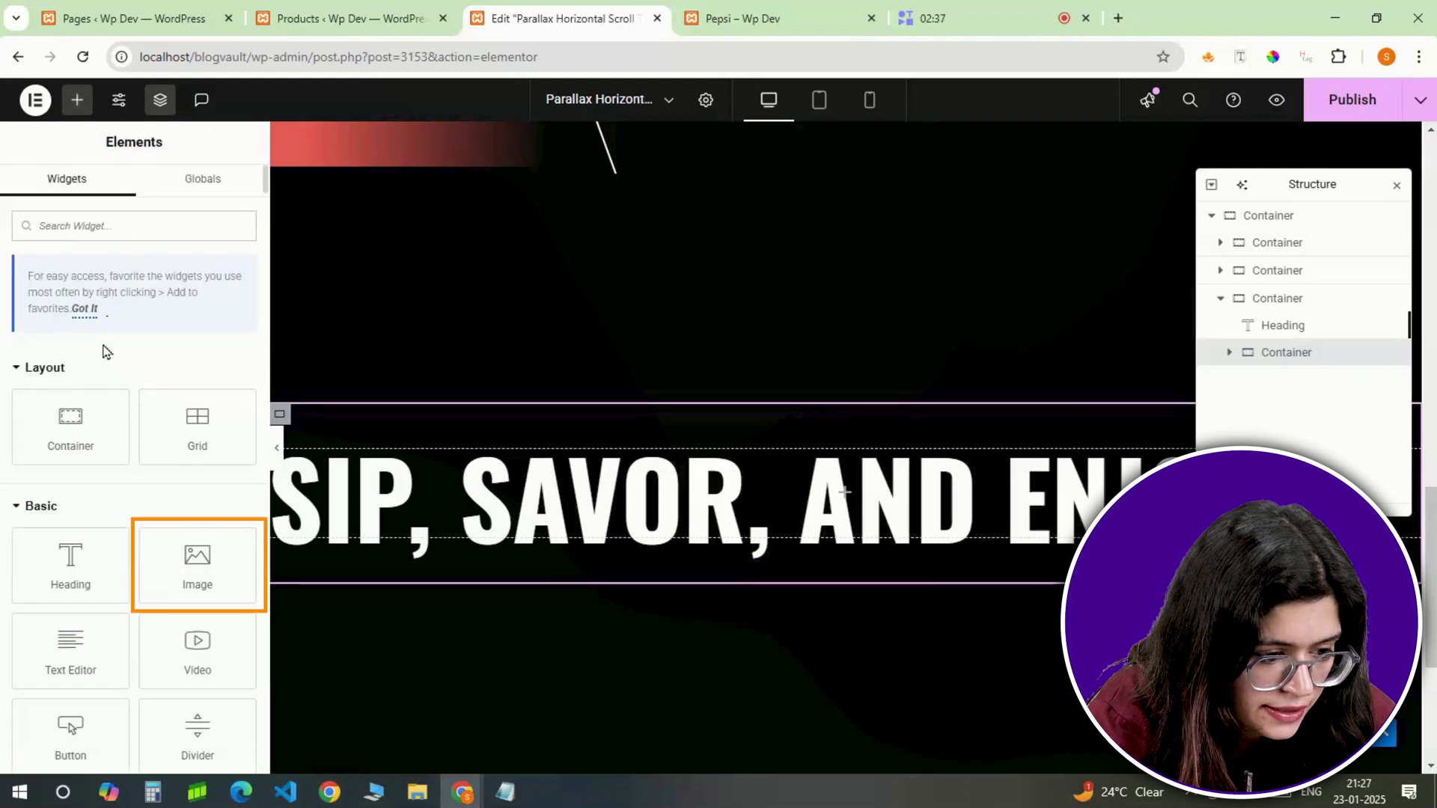
left_click(182, 565)
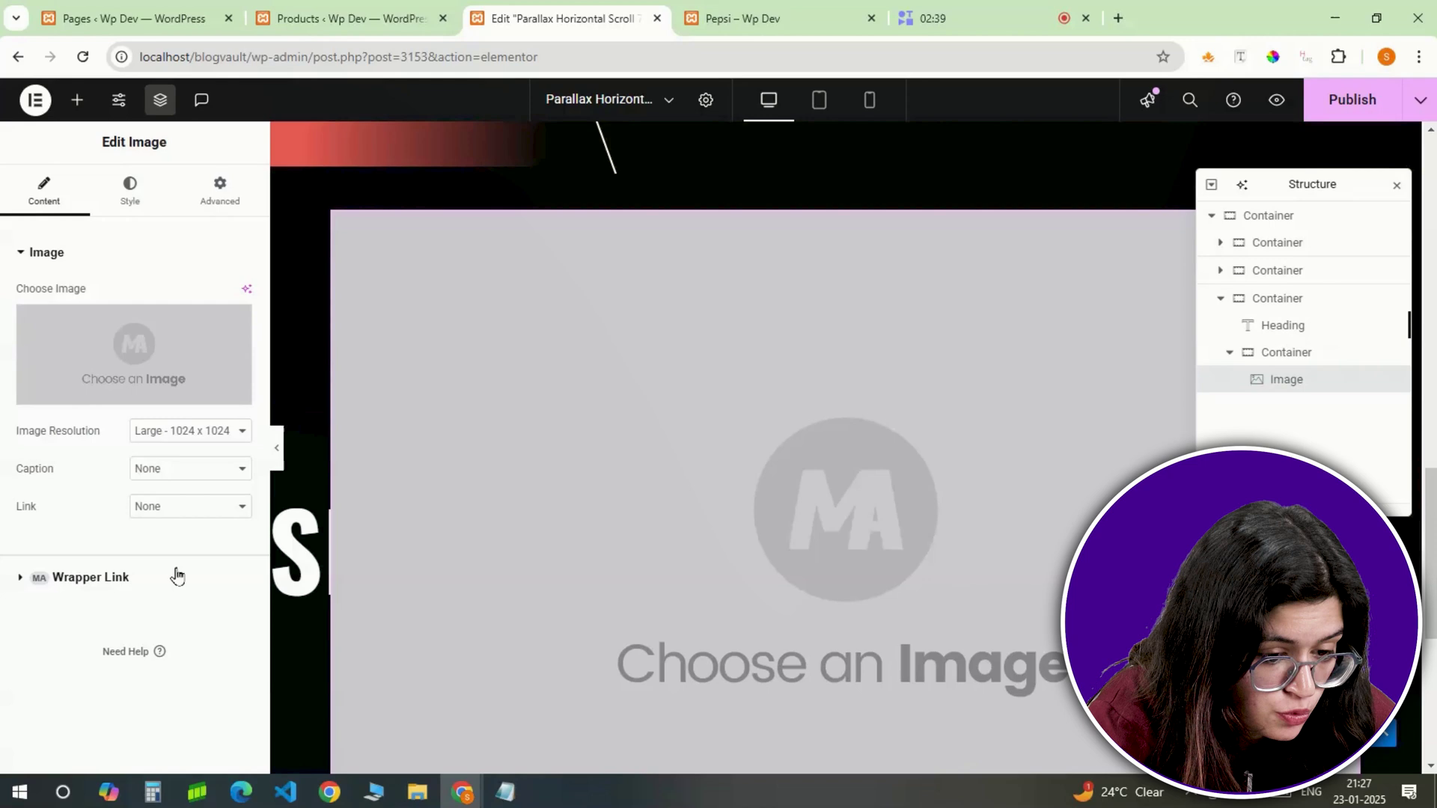
left_click(137, 391)
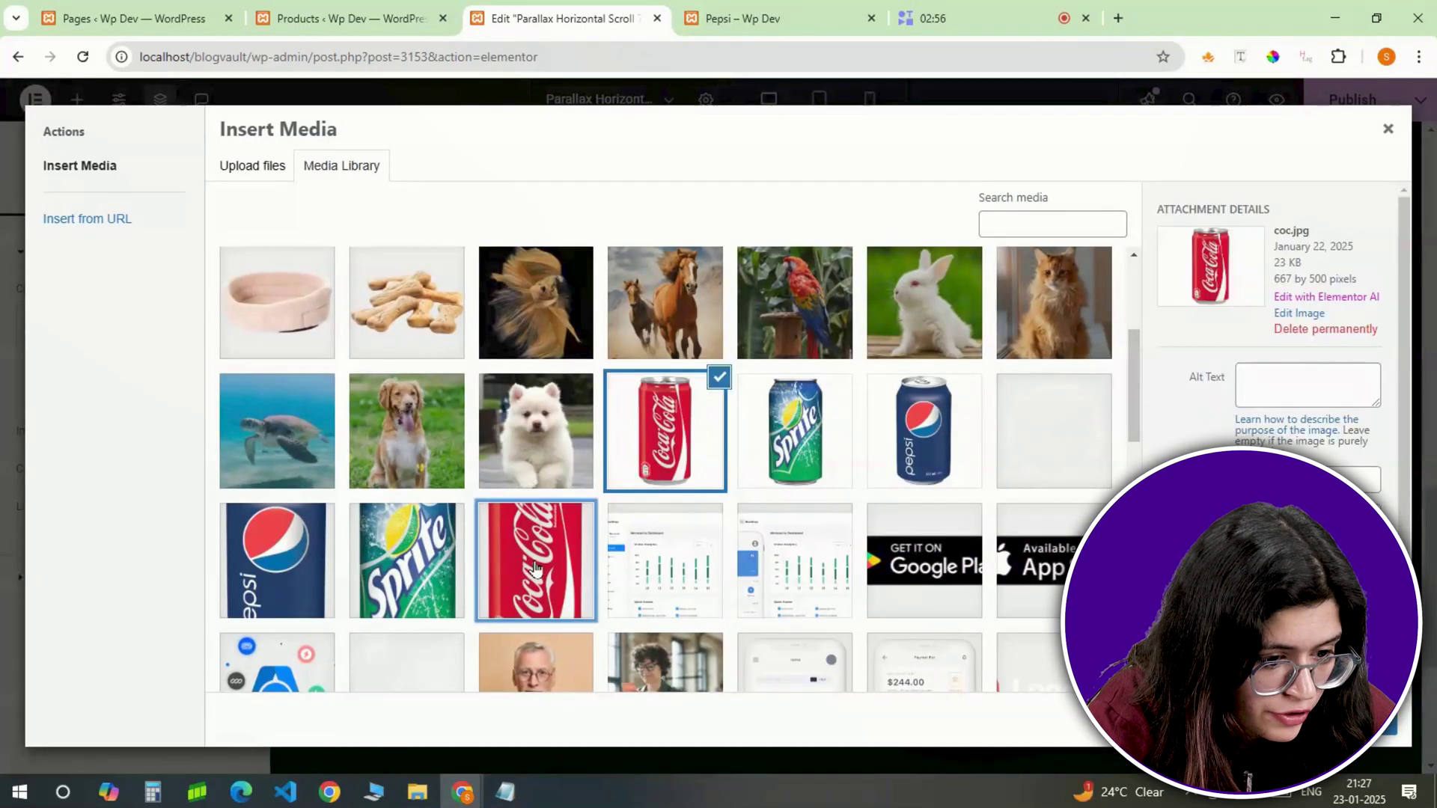
left_click(546, 561)
left_click(1381, 724)
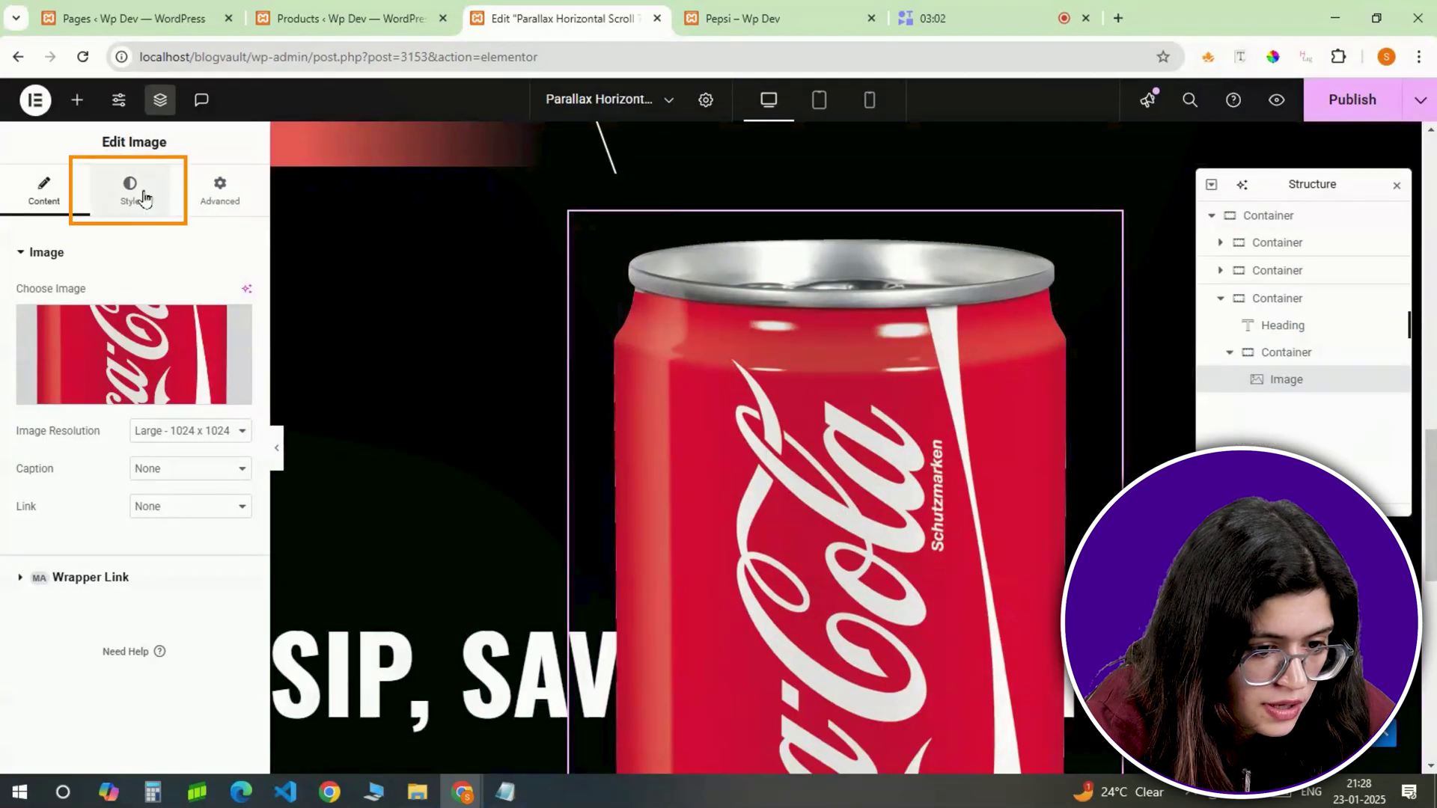
left_click(137, 193)
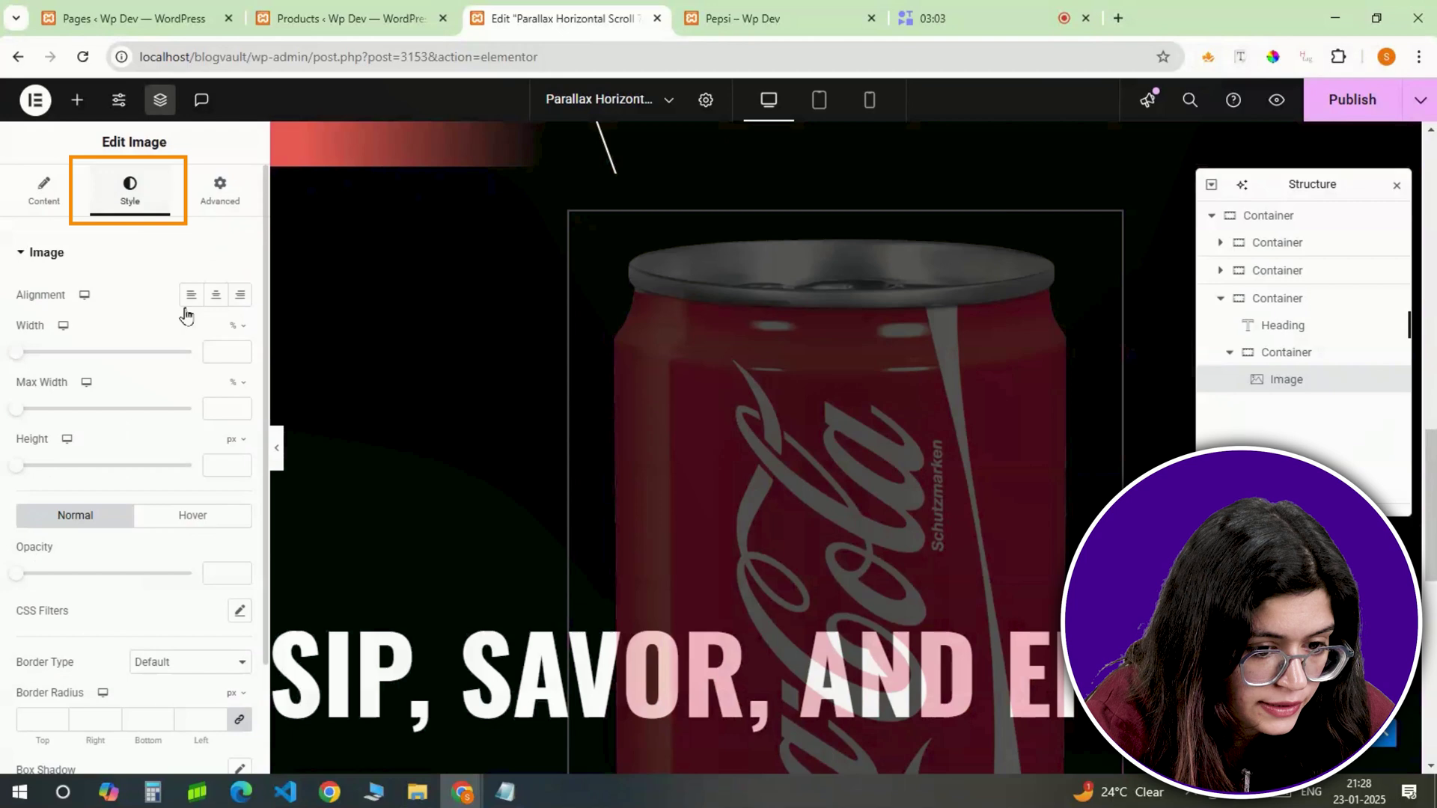
left_click(215, 352)
type("50")
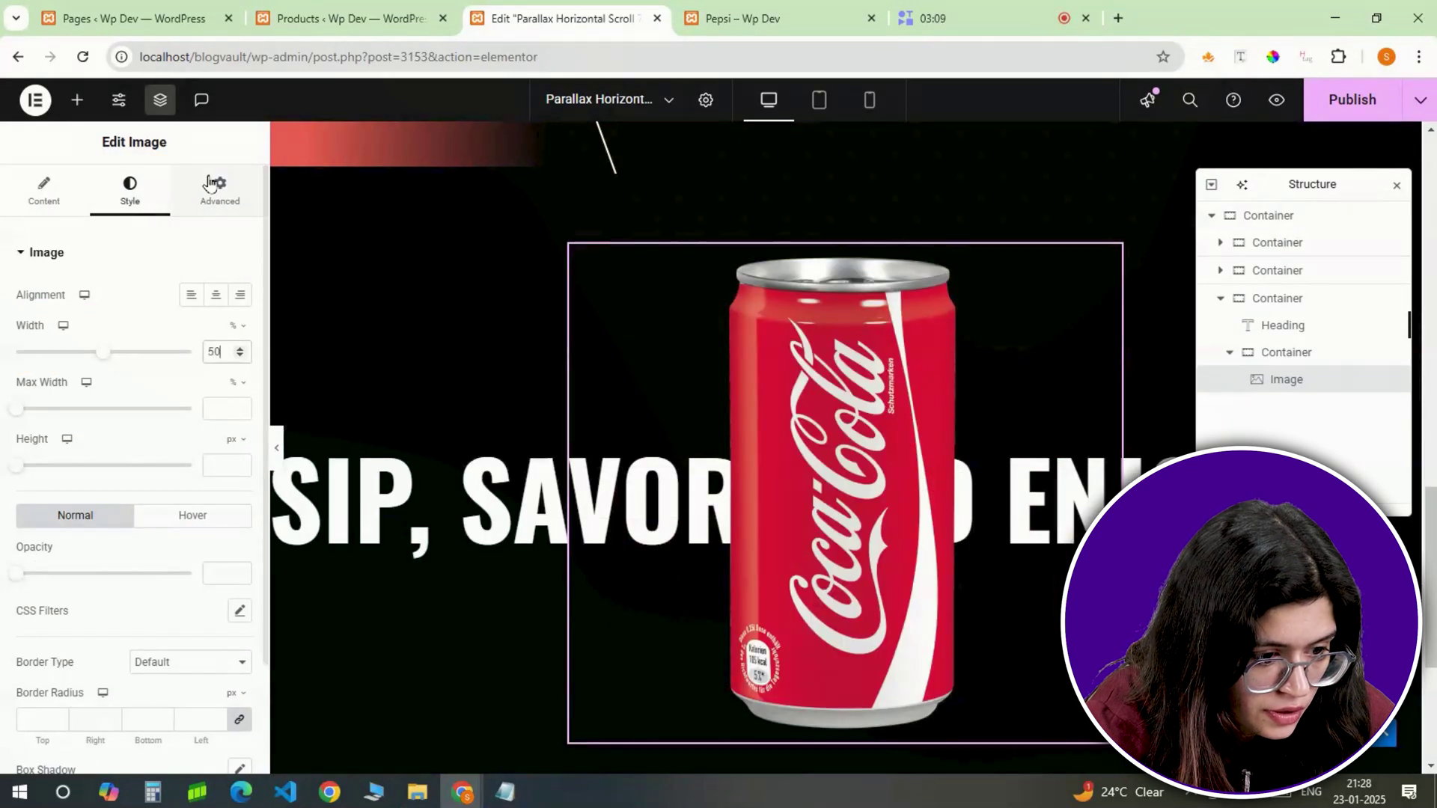
Step: Make the Coca-Cola can scale to 1.1 on hover
left_click(209, 185)
scroll(150, 538, "down", 6)
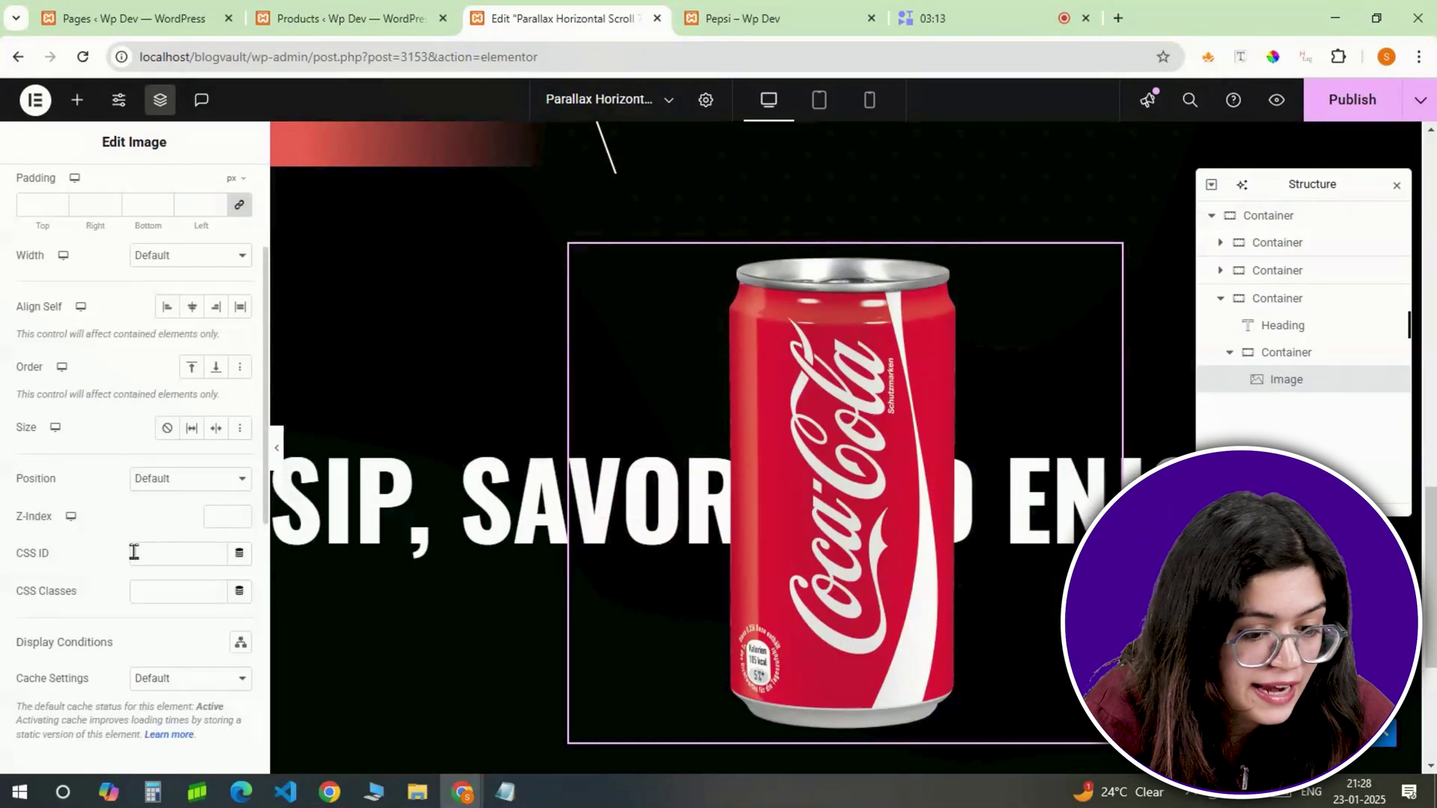
left_click(58, 573)
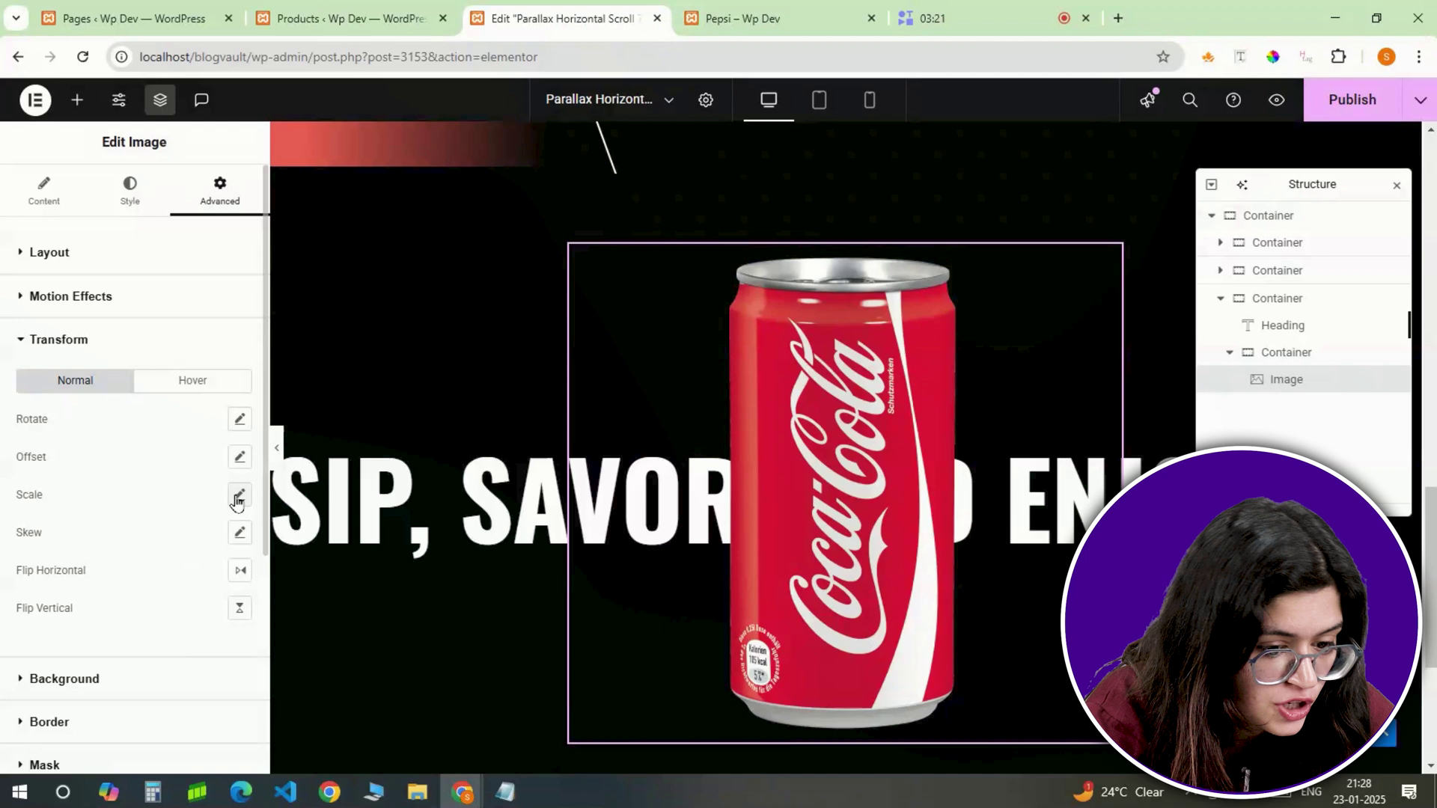
left_click(240, 494)
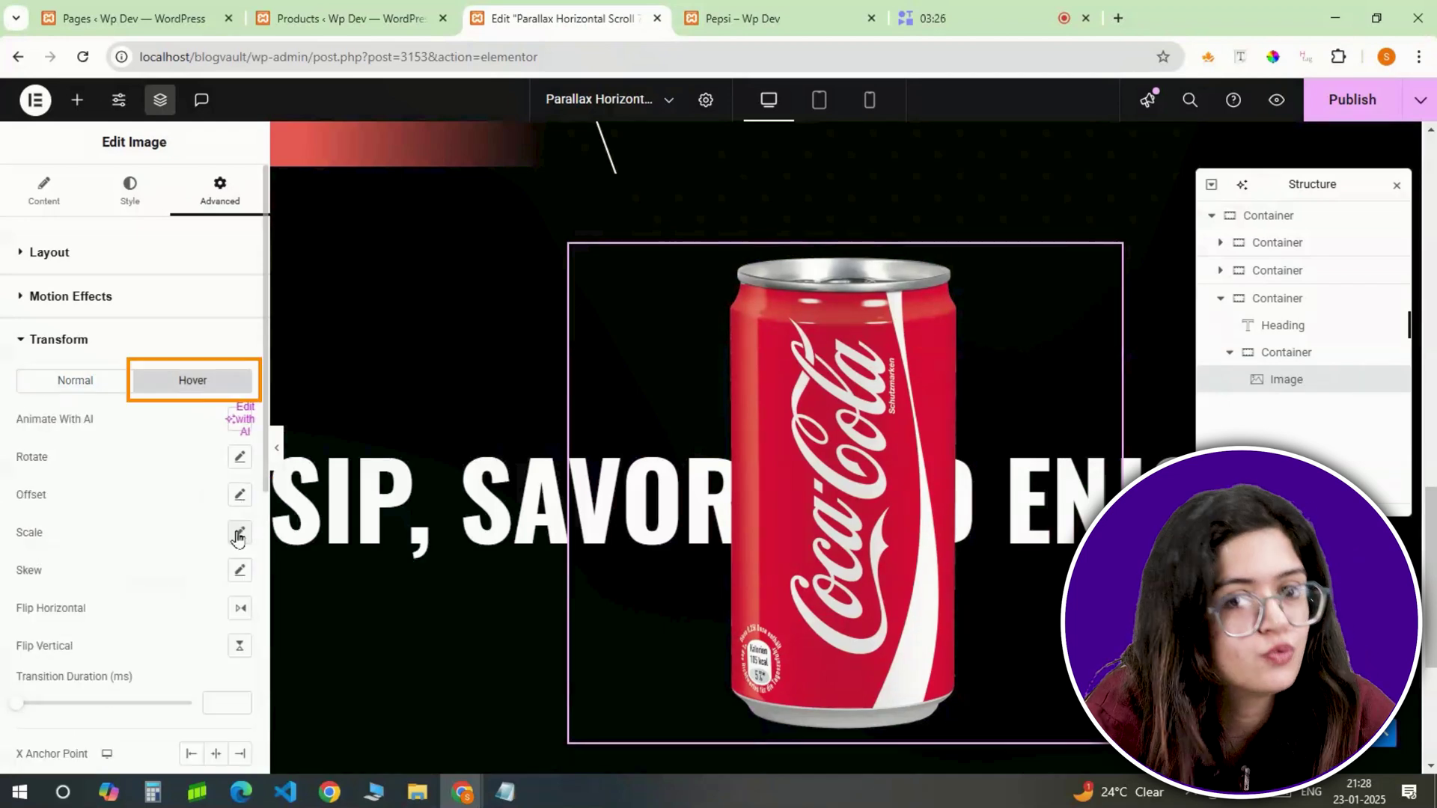
left_click(239, 531)
left_click_drag(30, 630, 113, 631)
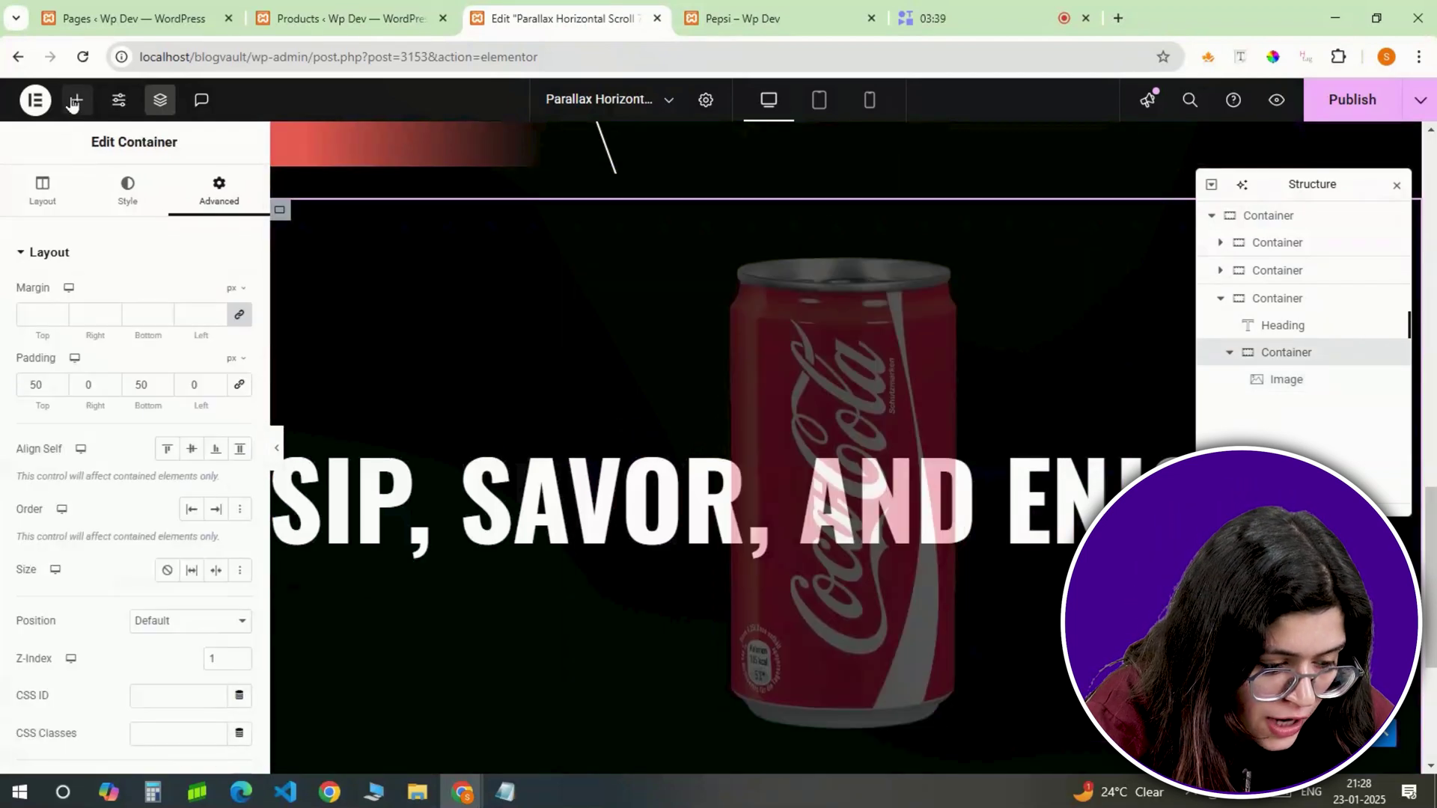
Step: Add the COCACOLA and $ 29.99 headings and Shop Now button, and copy the Coca-Cola product link
left_click(72, 101)
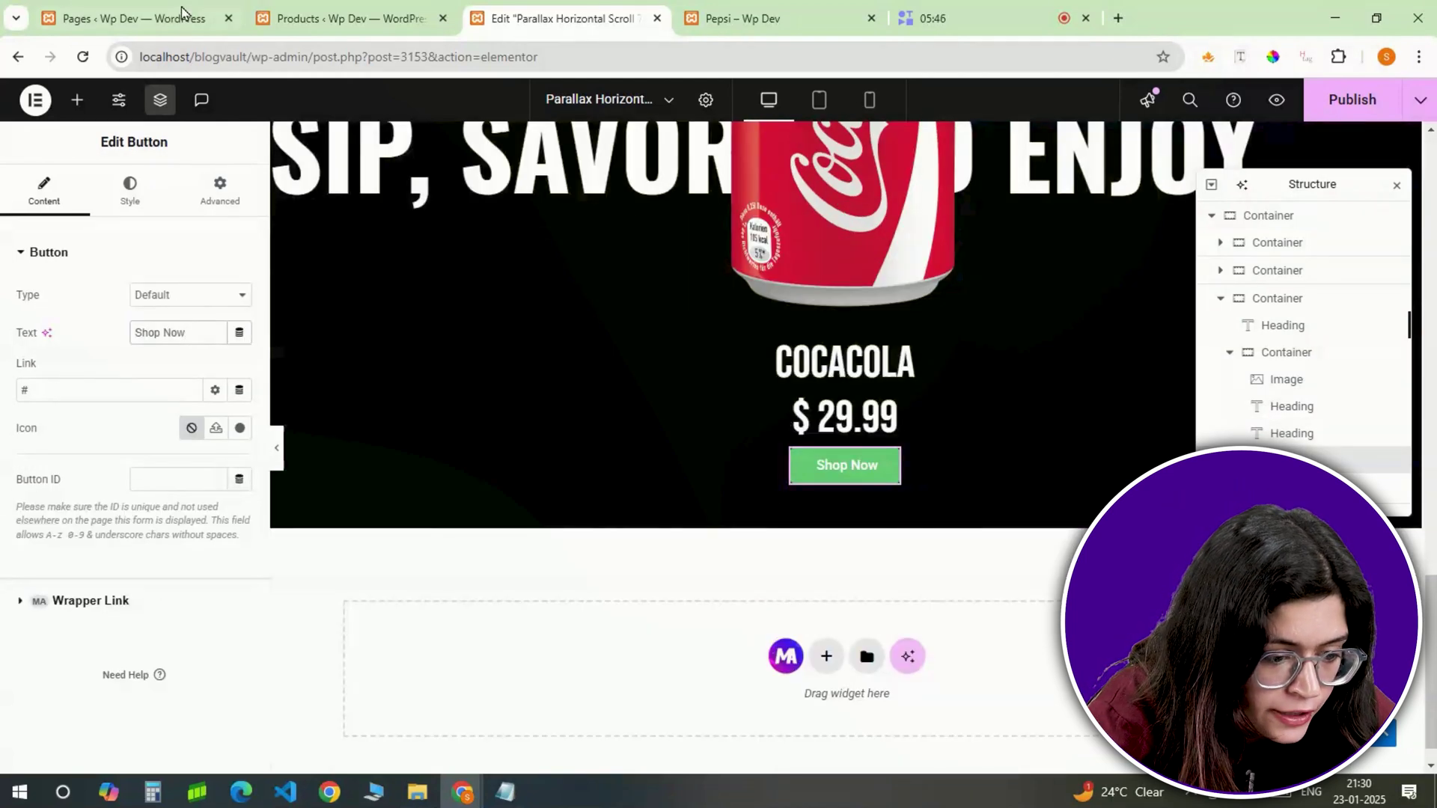
left_click(181, 10)
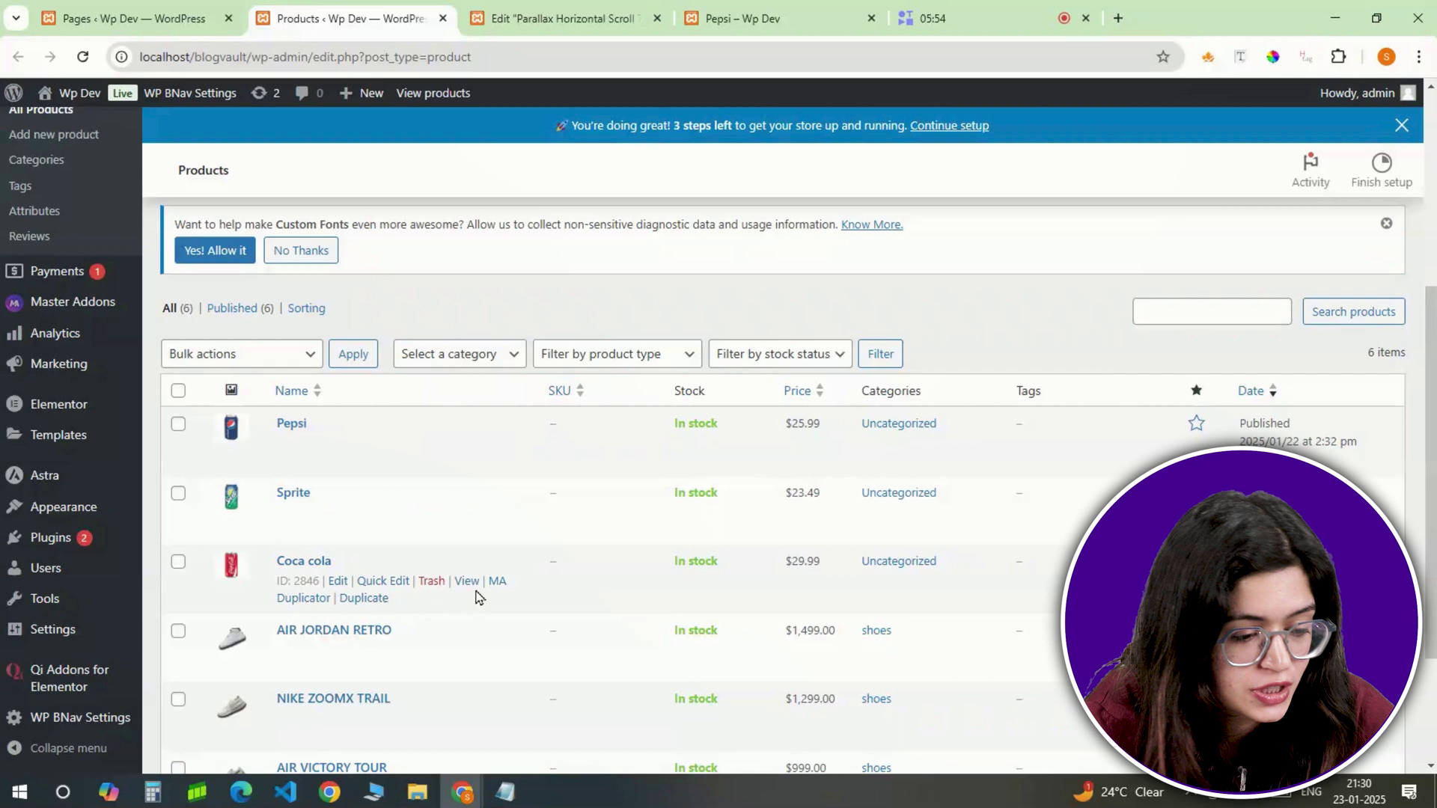
right_click(467, 581)
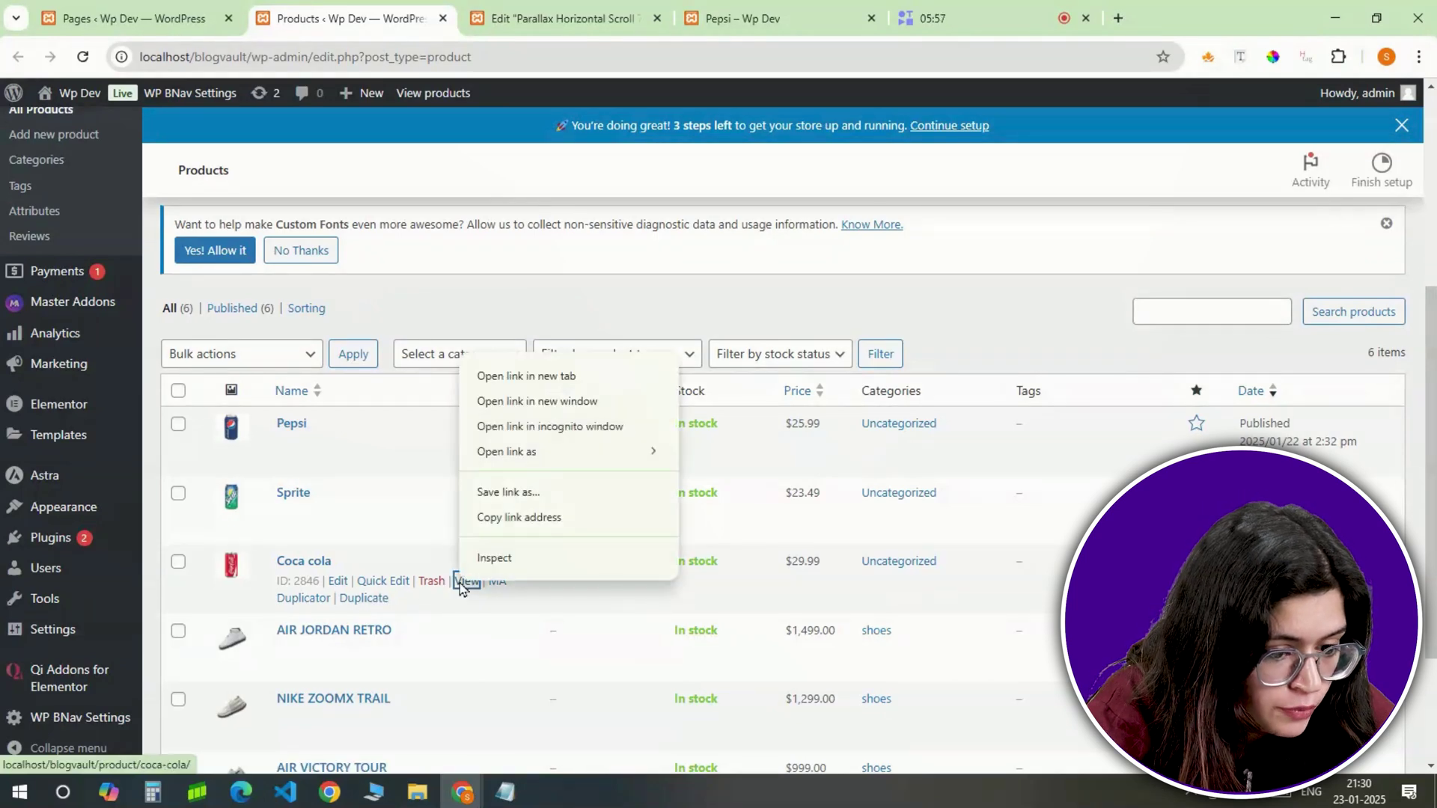
left_click(506, 524)
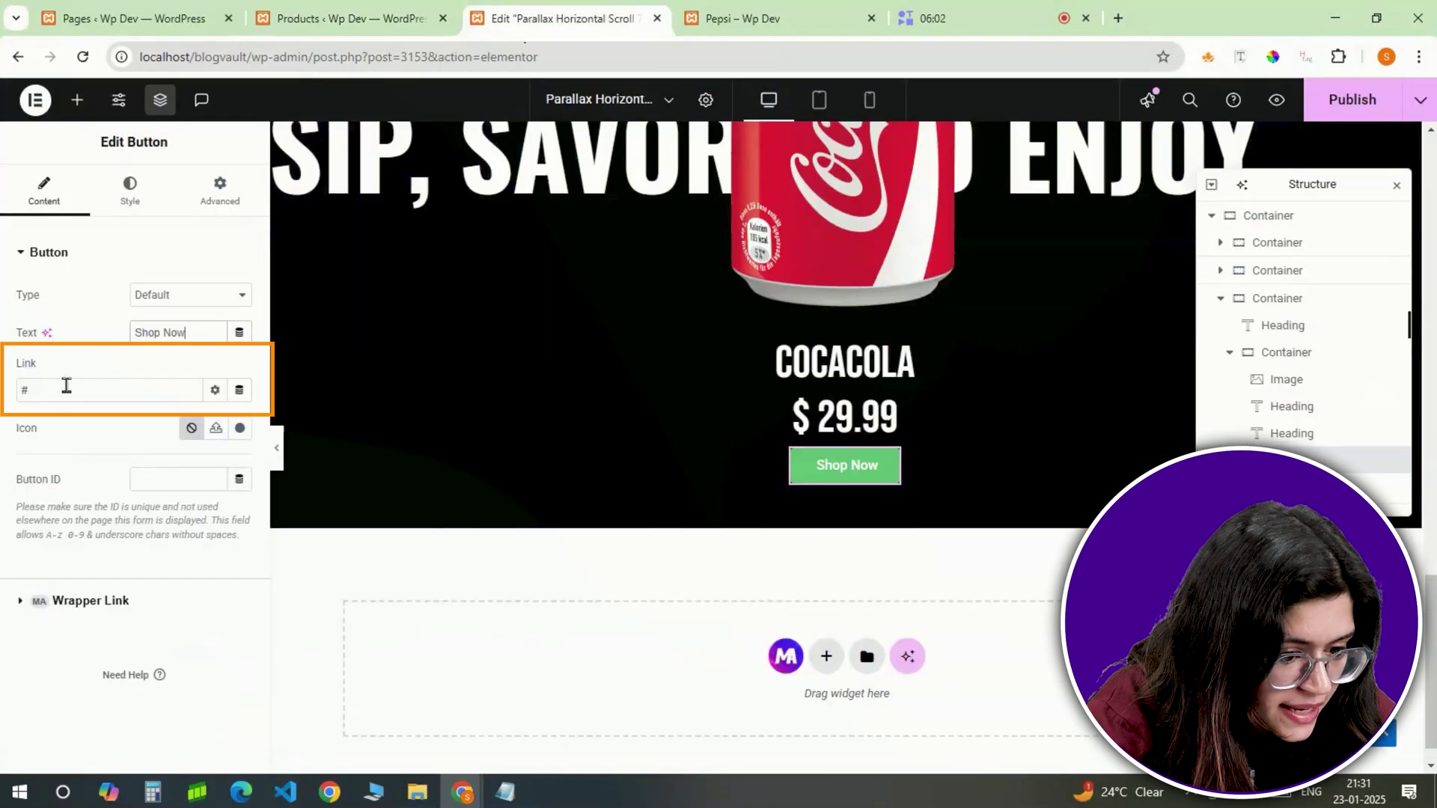
Step: Replace the Shop Now button's # link with the Coca-Cola product URL, opening in a new window
left_click_drag(48, 383, 3, 393)
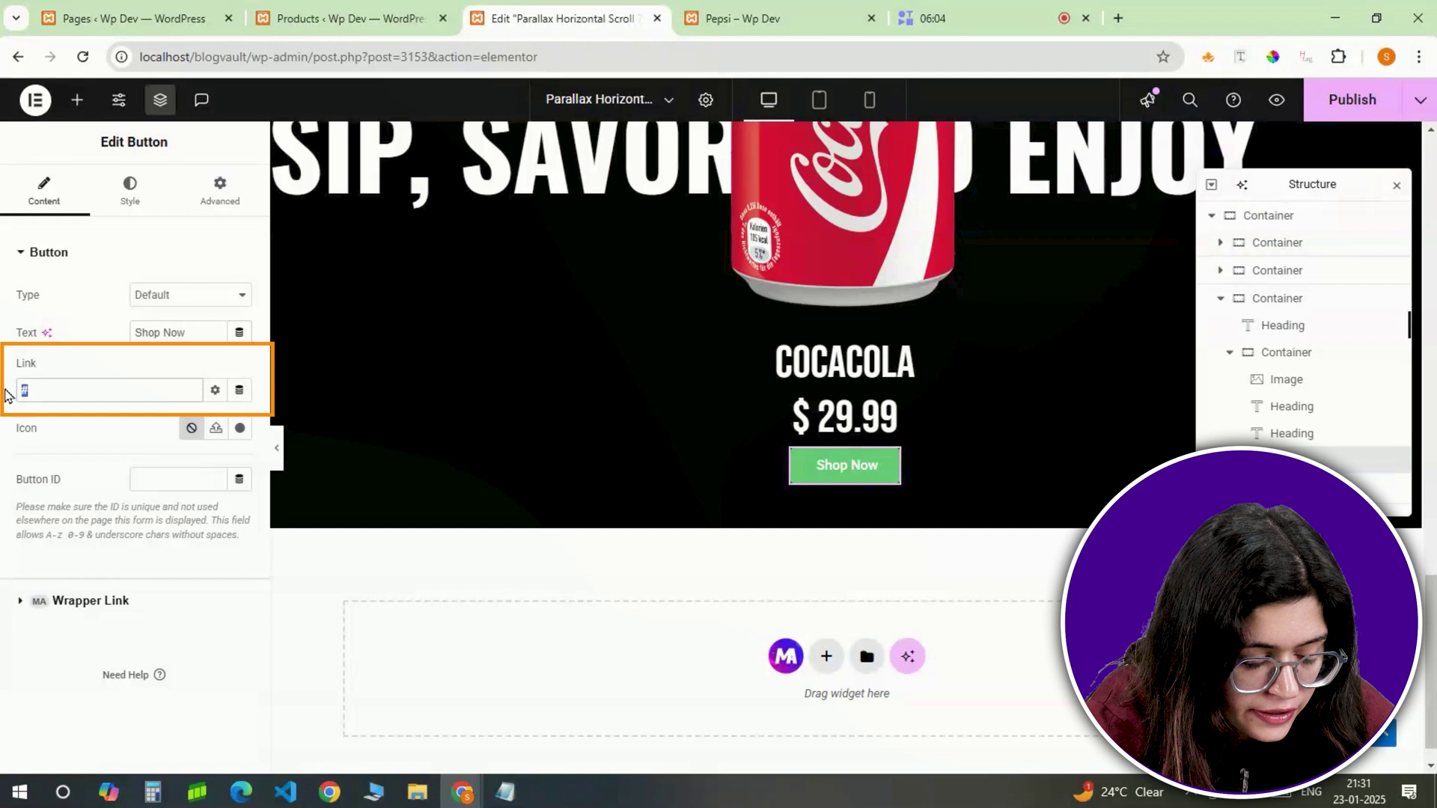
key("ctrl+v")
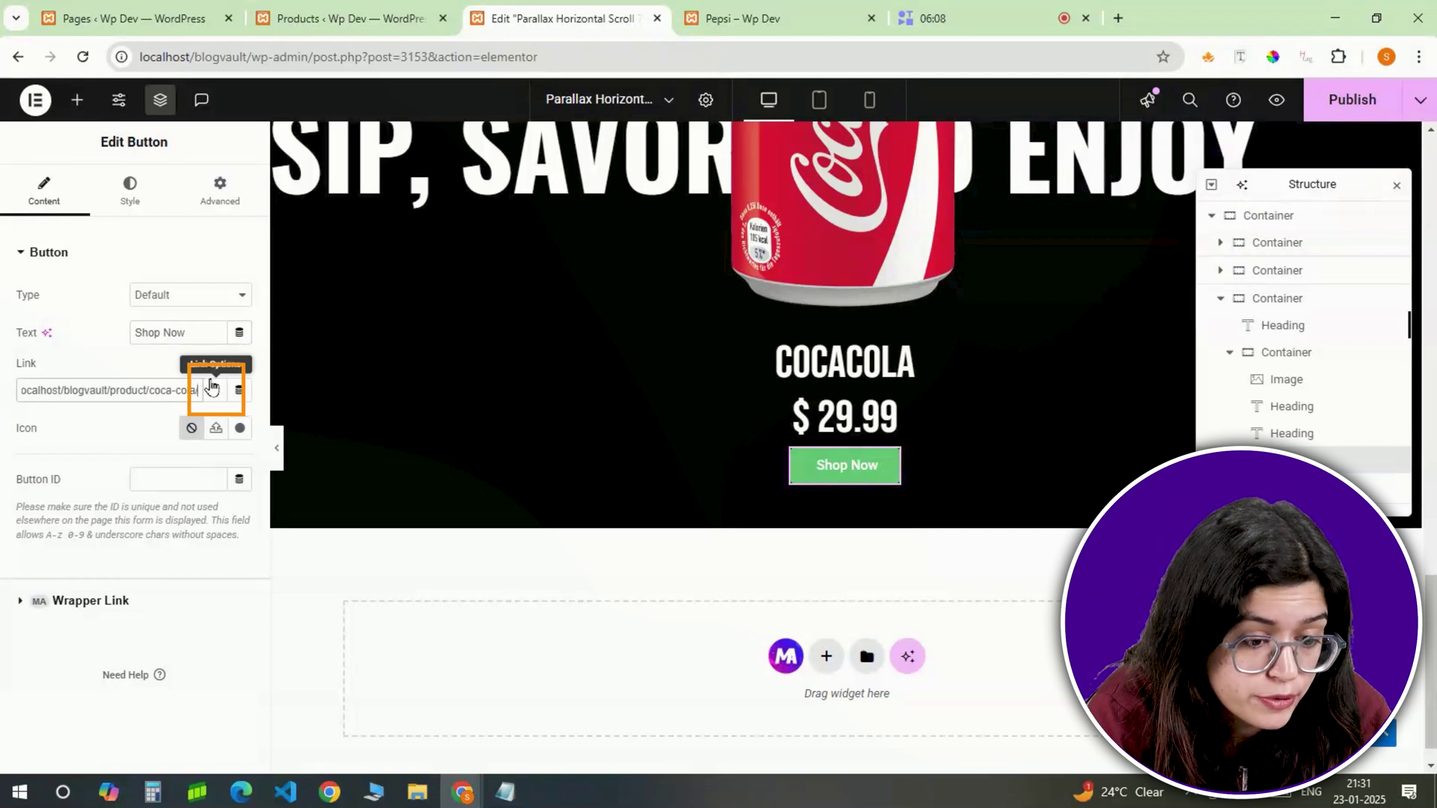
left_click(212, 388)
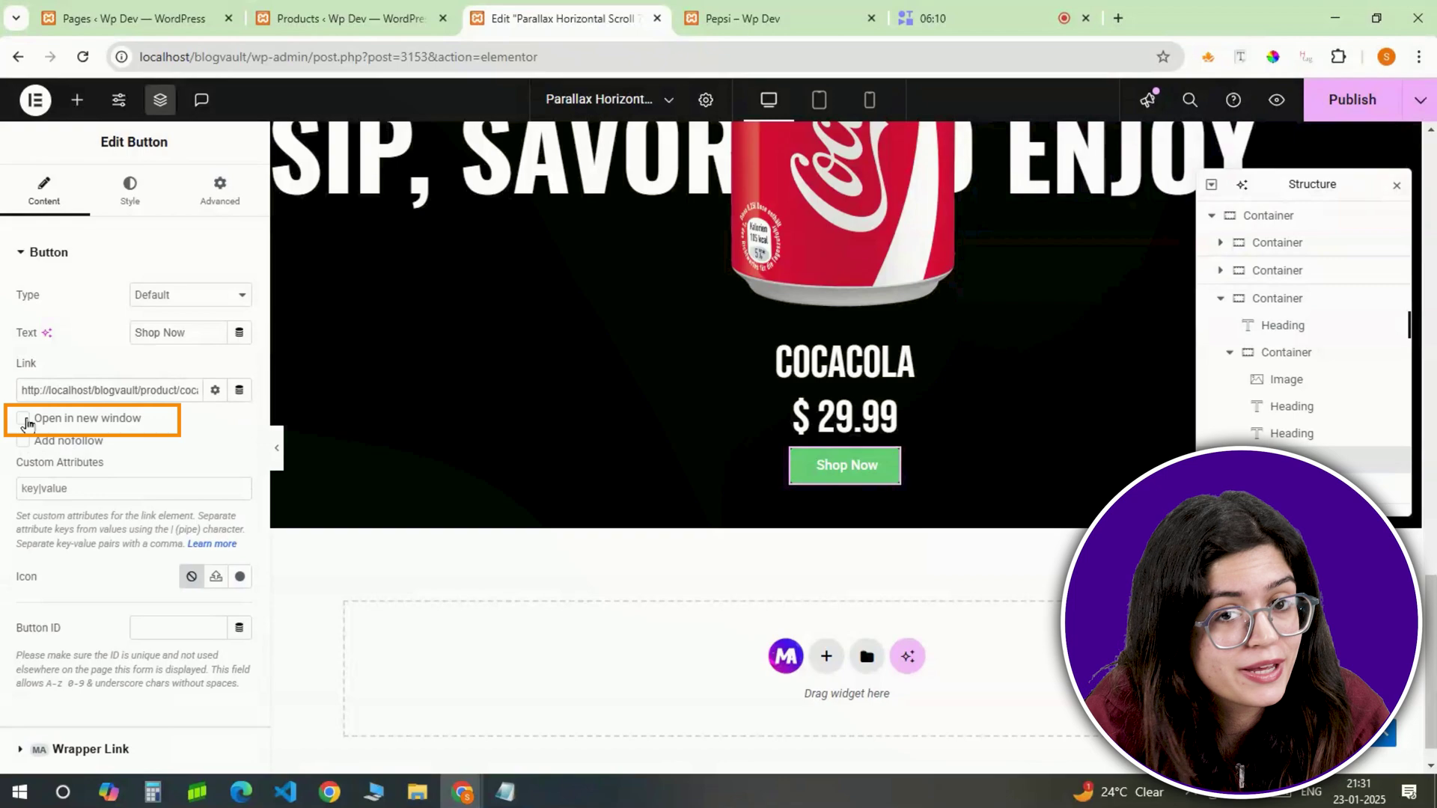
left_click(23, 419)
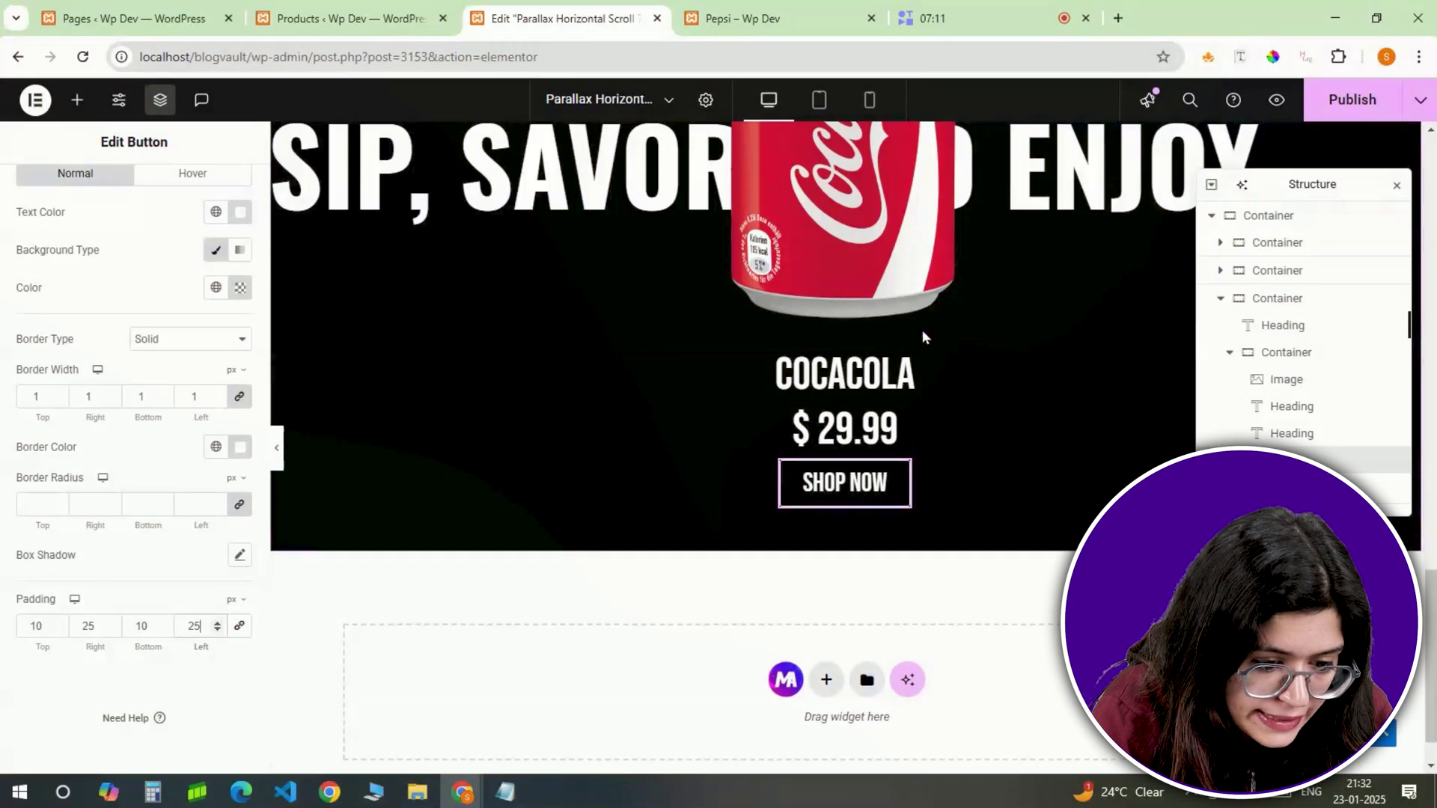
Step: Duplicate the Coca-Cola product card container to make the Sprite card at $ 23.49
scroll(922, 330, "up", 5)
scroll(936, 335, "down", 3)
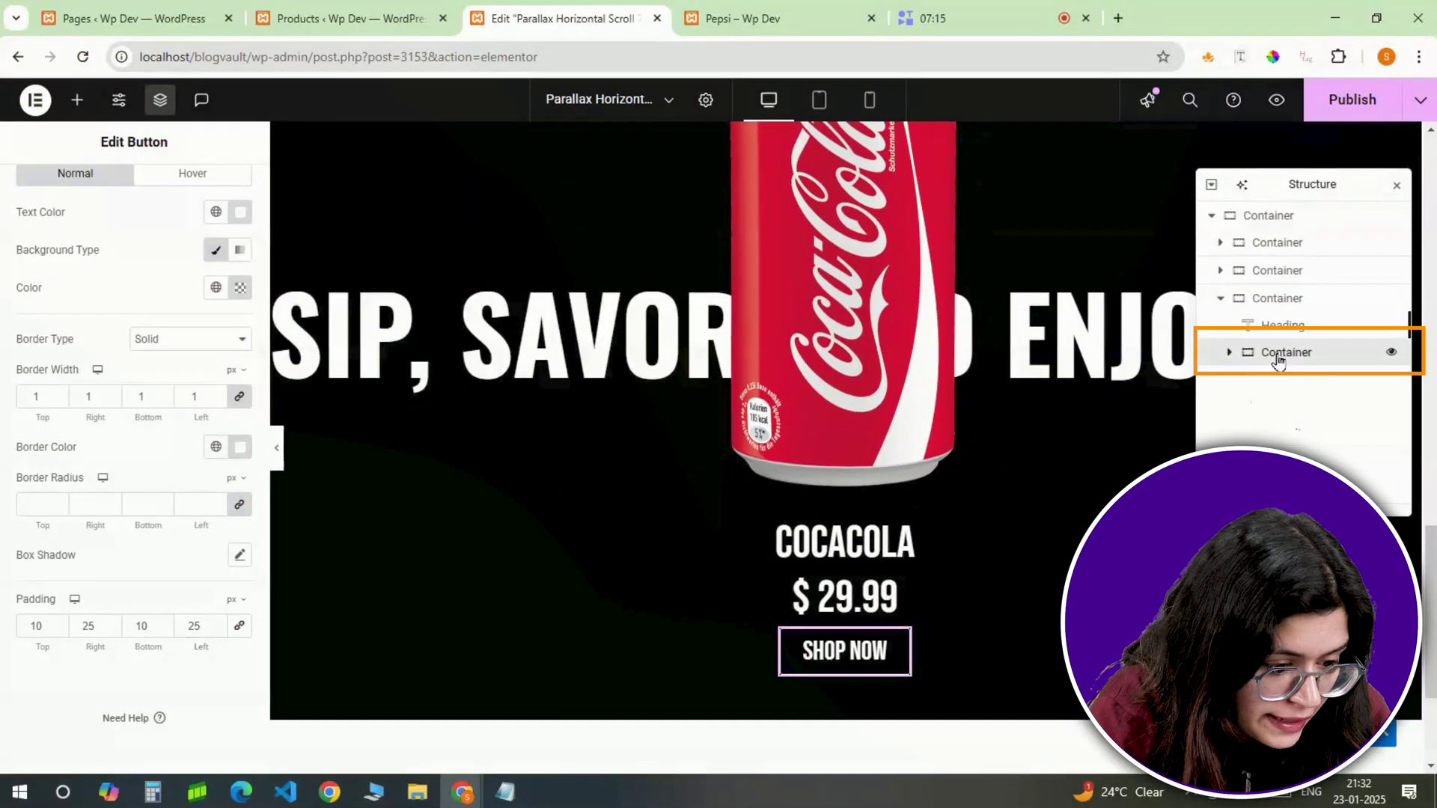
right_click(1277, 358)
left_click(1277, 355)
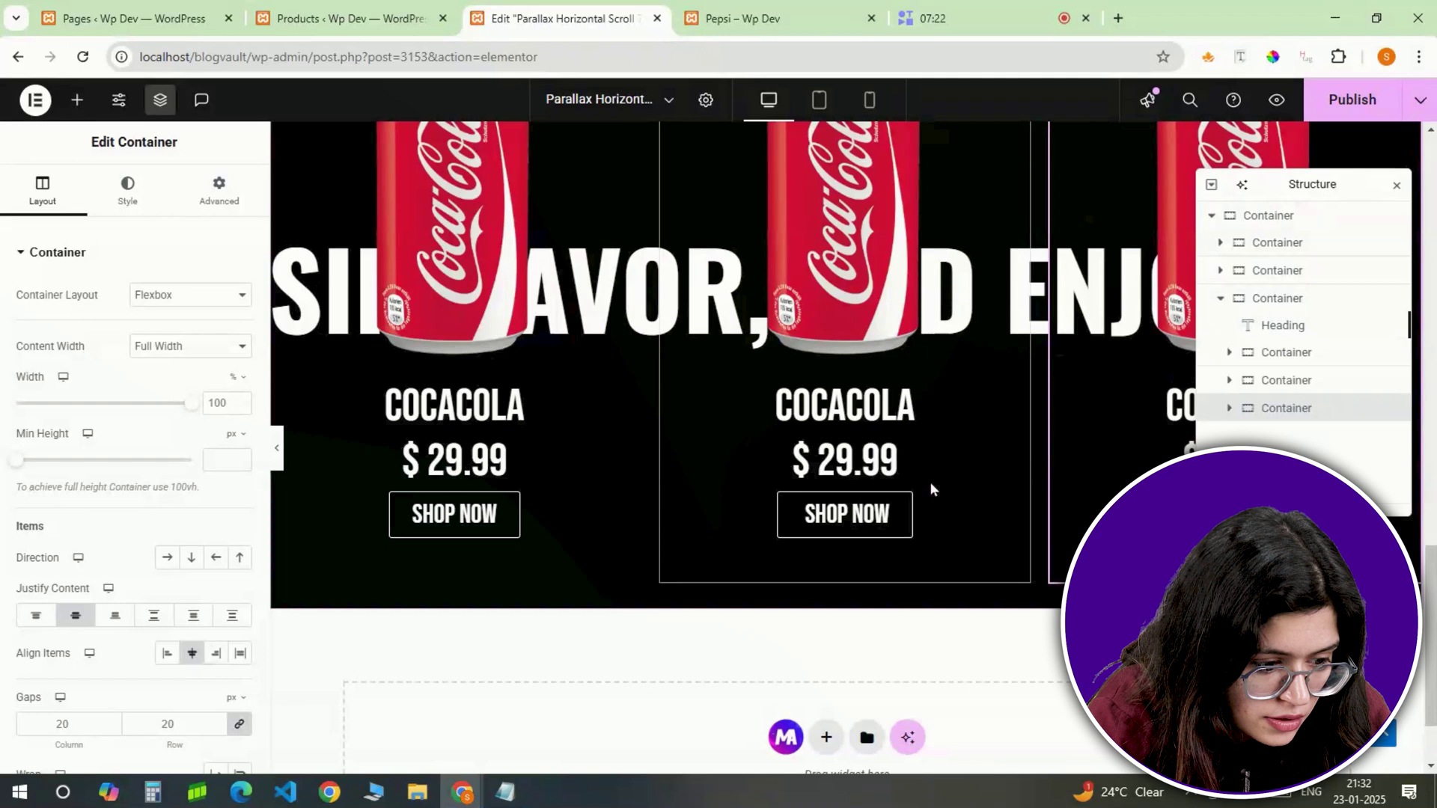
scroll(931, 482, "up", 3)
scroll(911, 535, "down", 1)
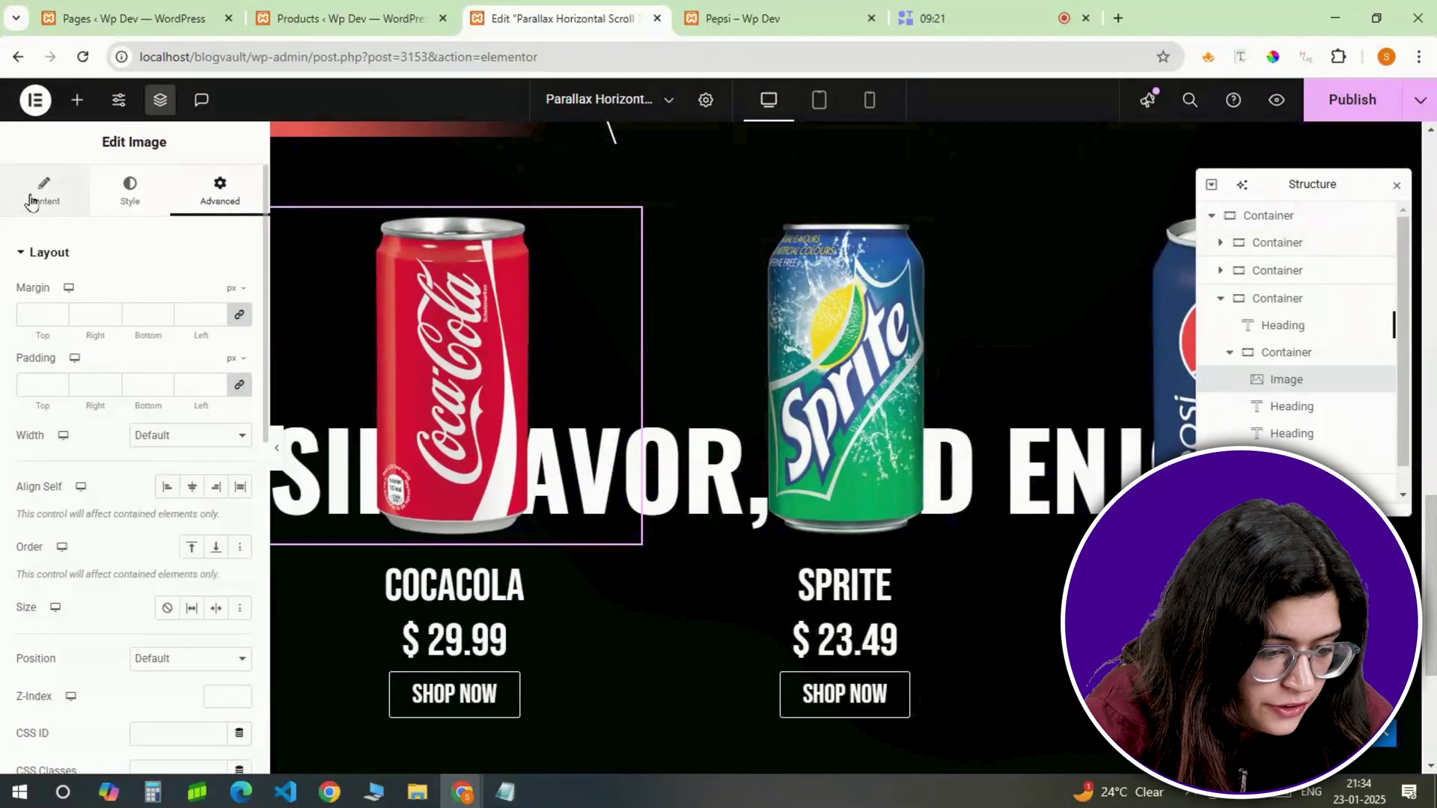
Step: Set the Coca-Cola can image's opacity to 0
left_click(41, 191)
left_click(128, 196)
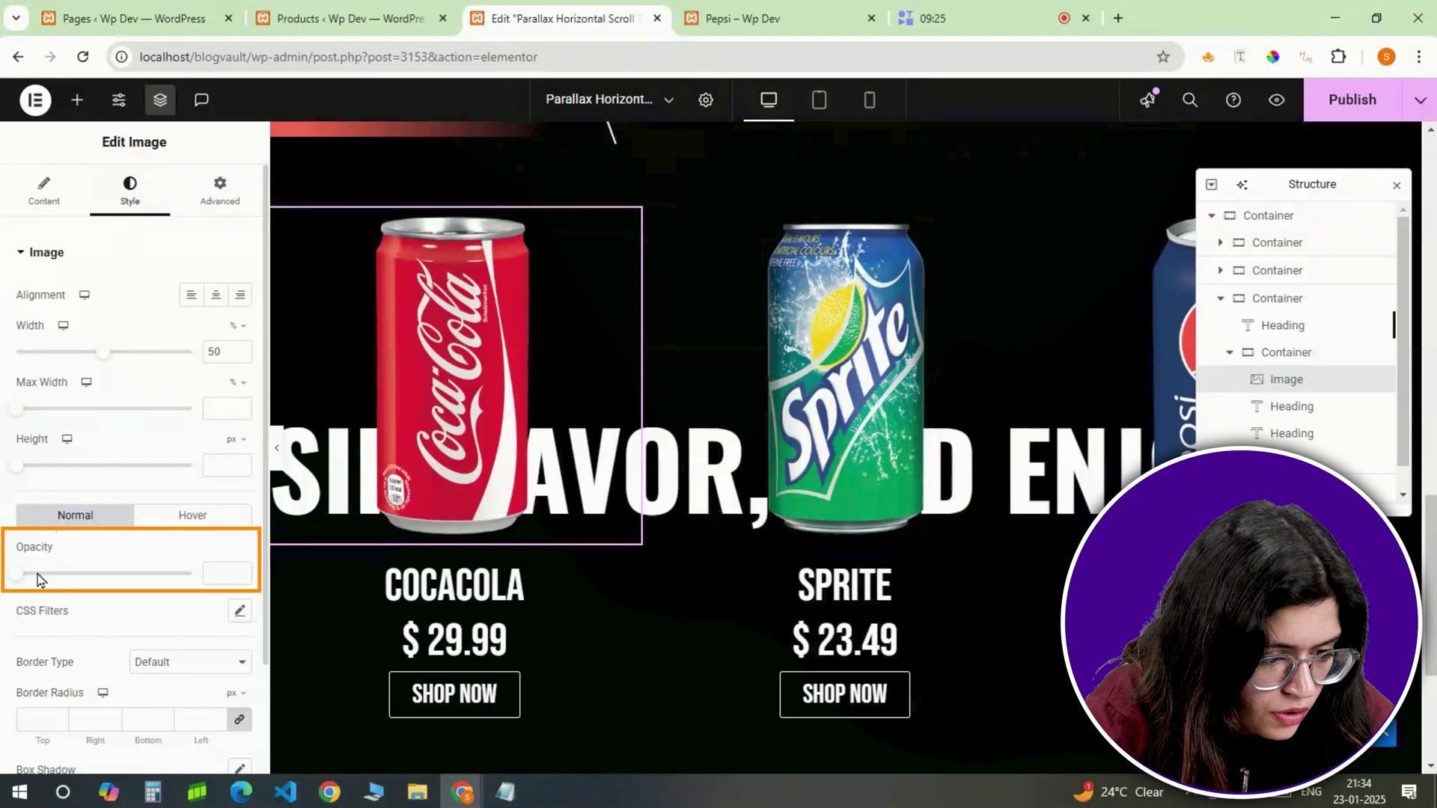
type("0")
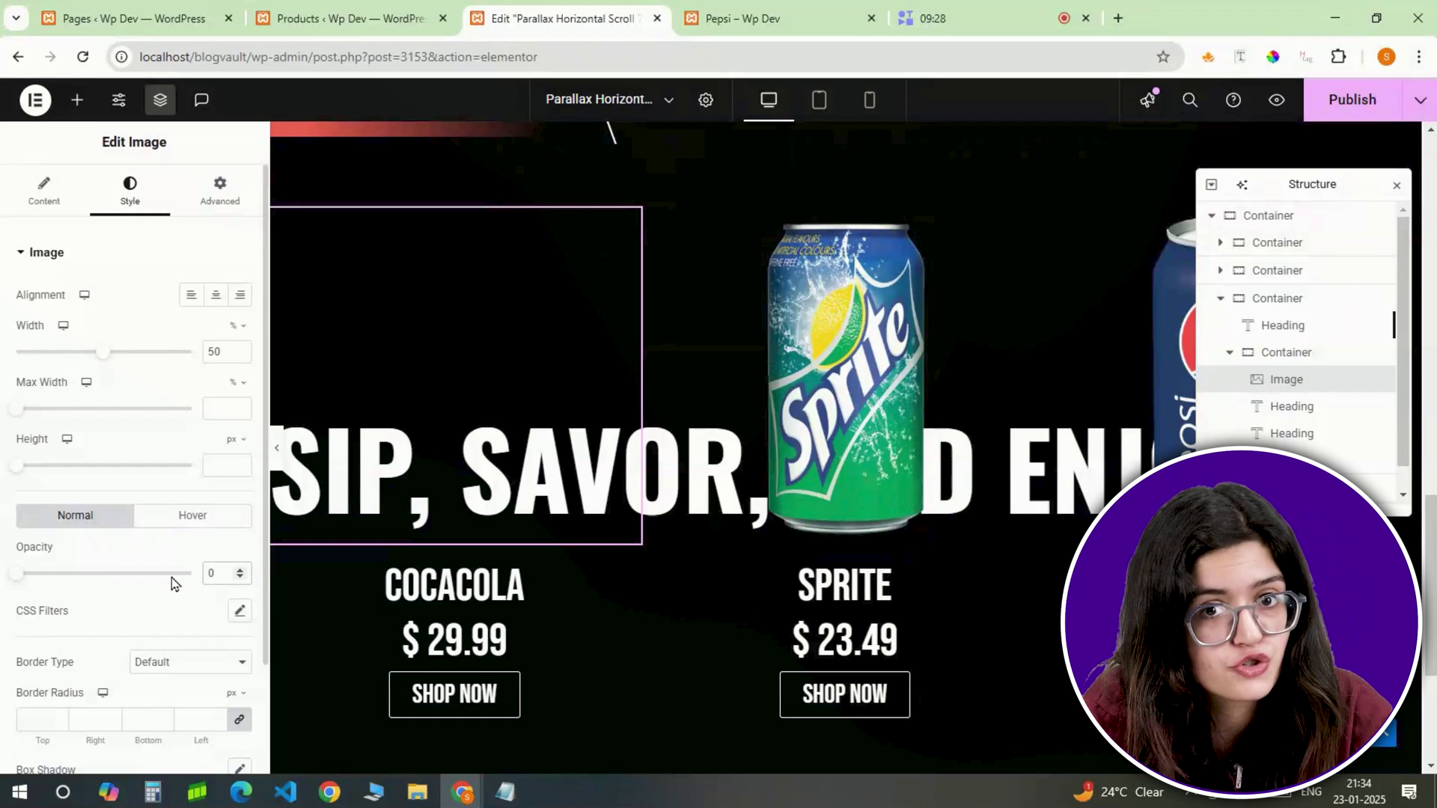
Step: Add a can image at 43% width
left_click(77, 100)
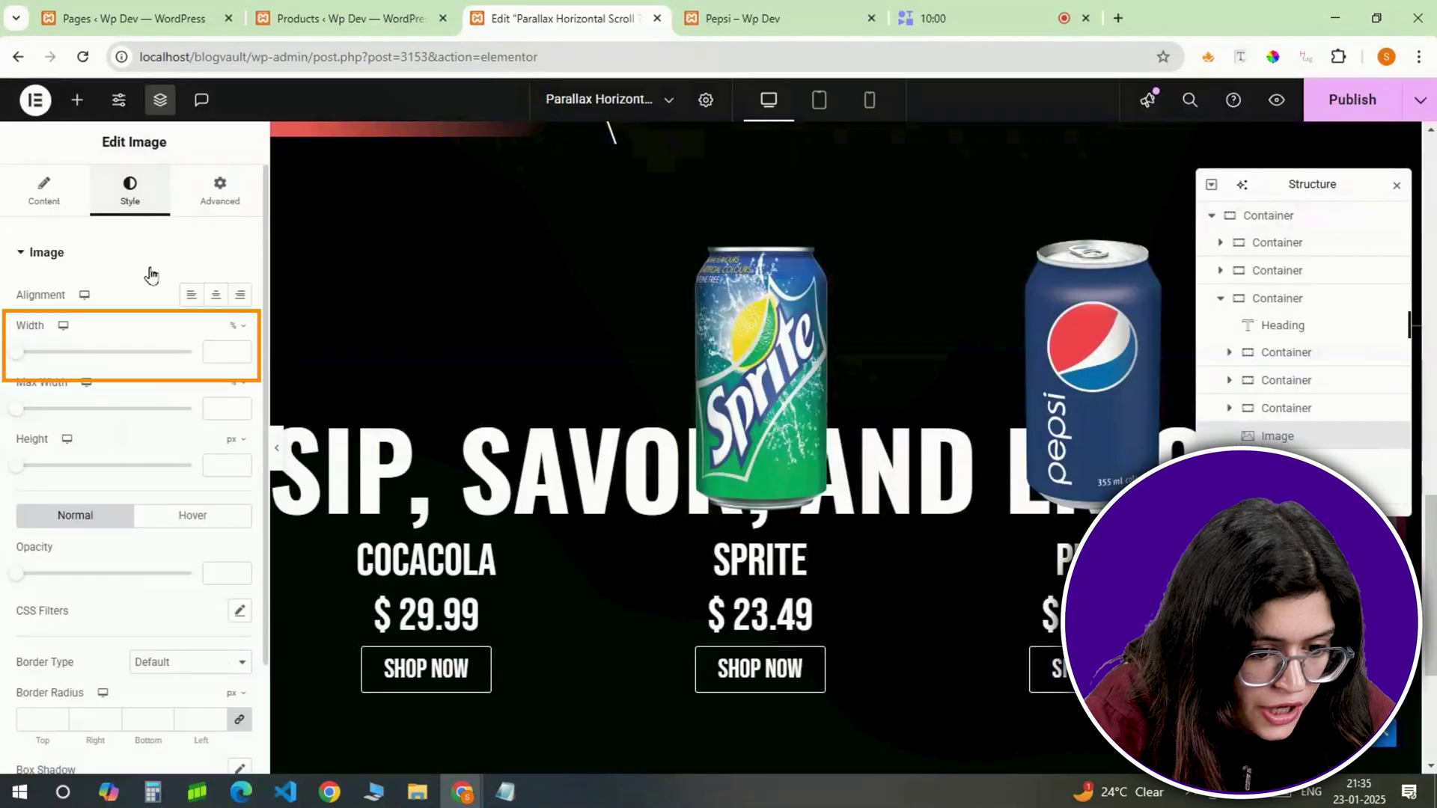
left_click(215, 350)
type("43")
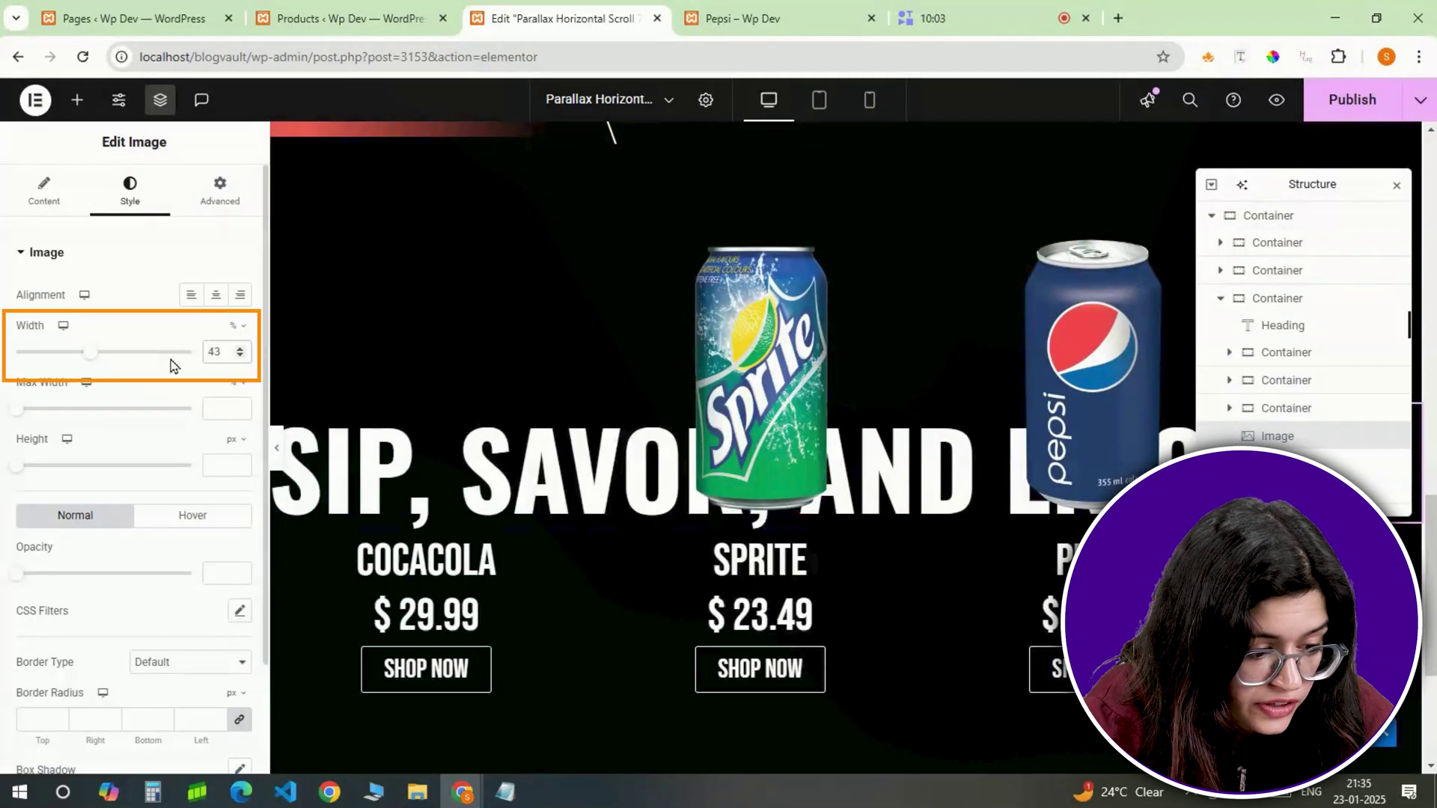
Step: Position the can image absolutely with a -205% horizontal offset
left_click(213, 196)
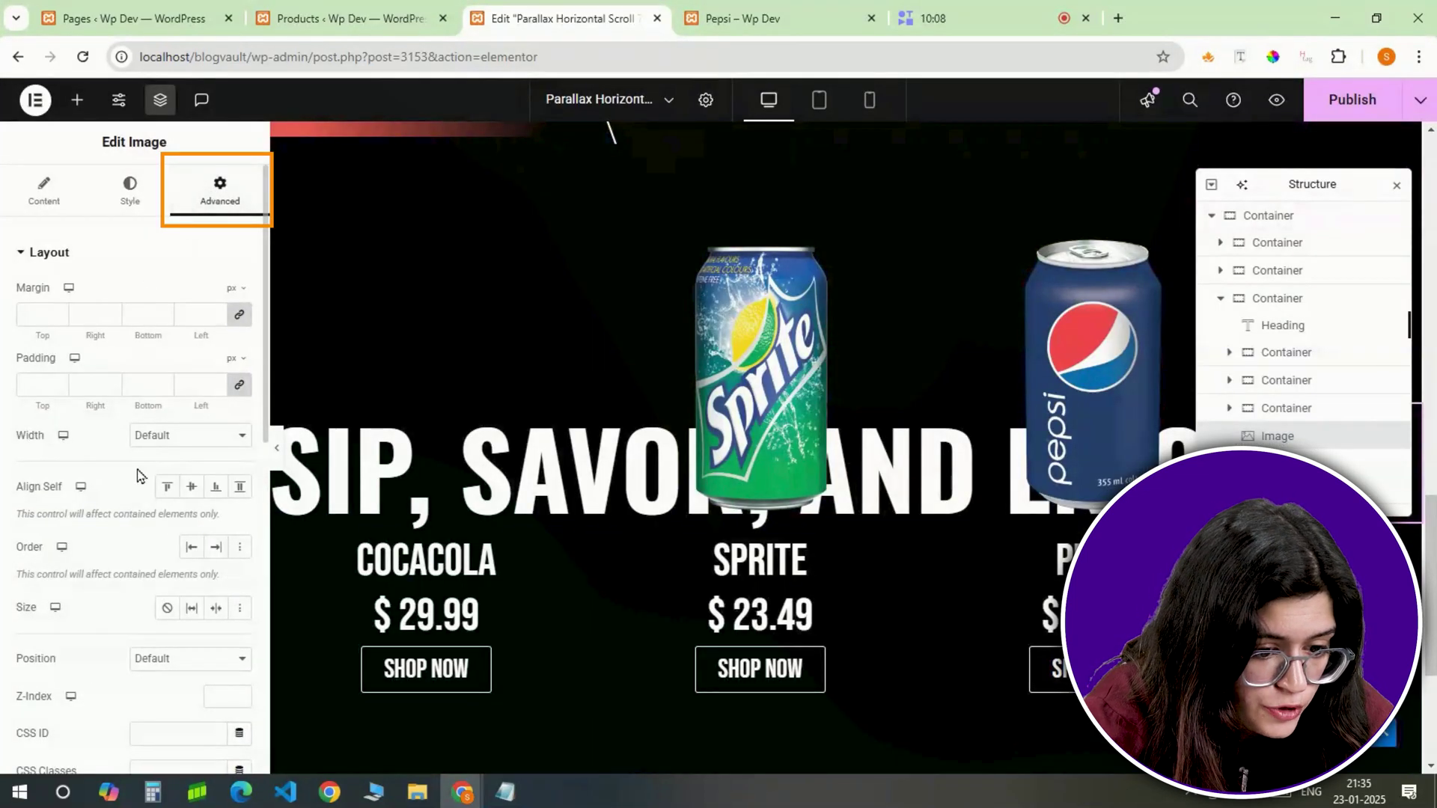
scroll(188, 570, "down", 1)
left_click(188, 571)
left_click(192, 615)
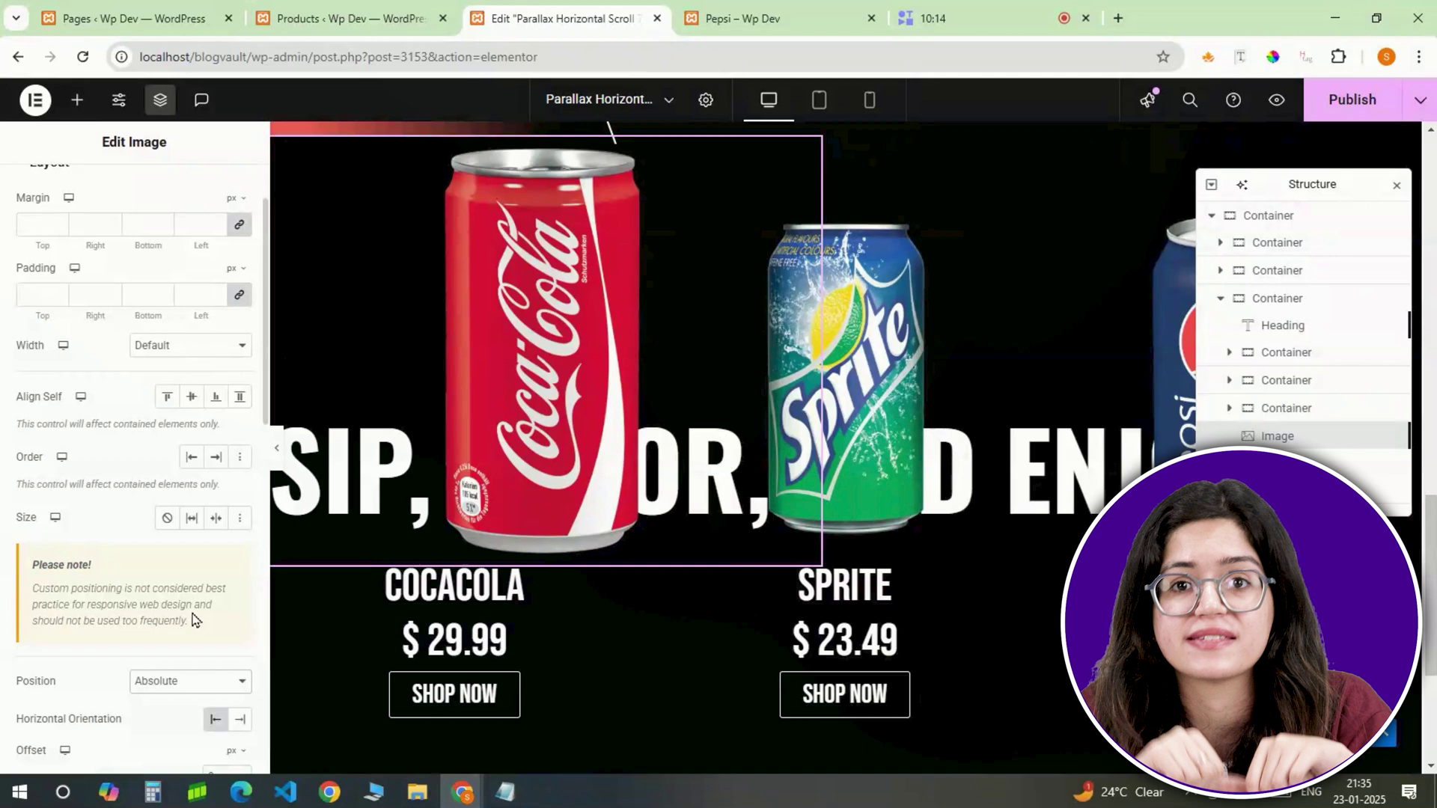
scroll(192, 617, "down", 2)
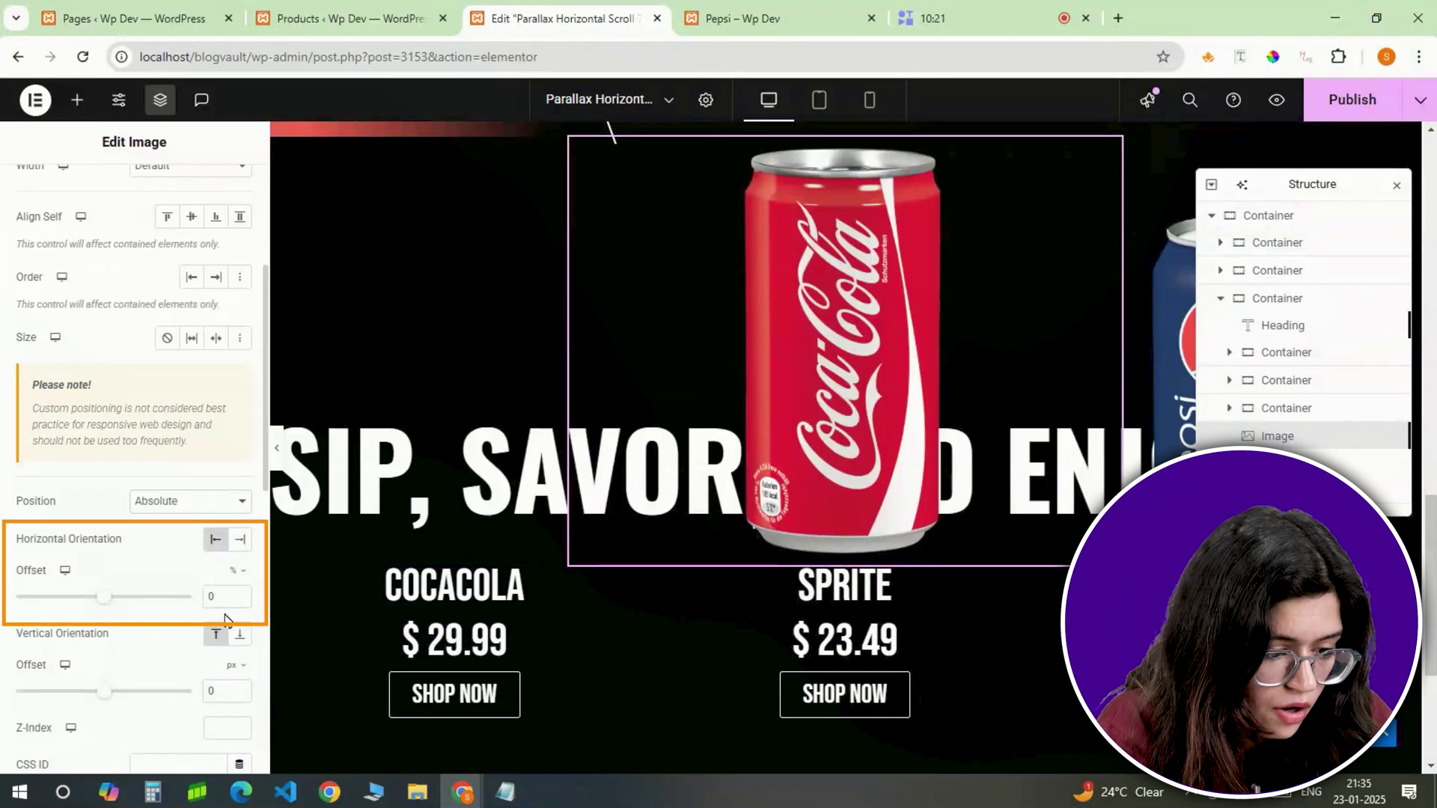
double_click(213, 596)
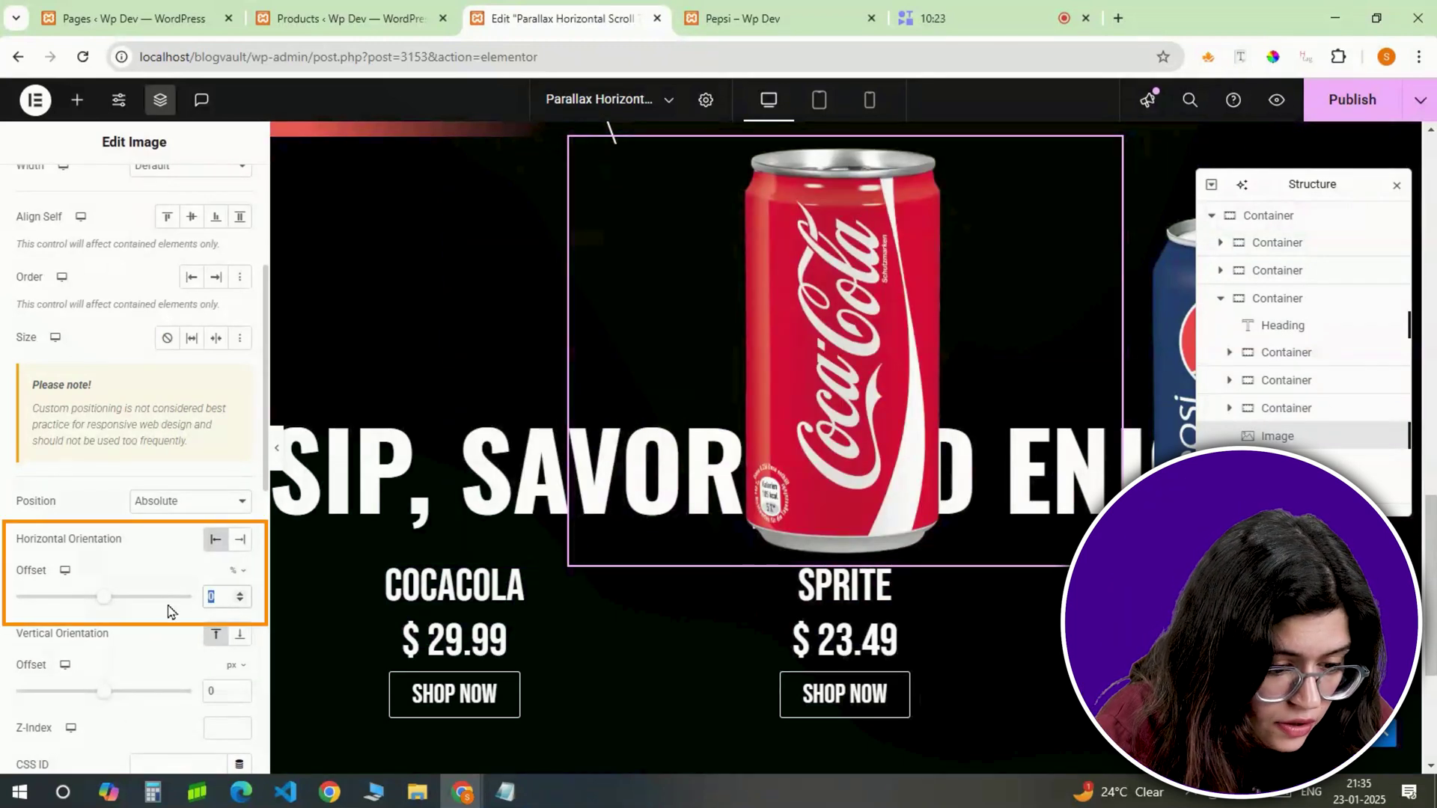
type("-205")
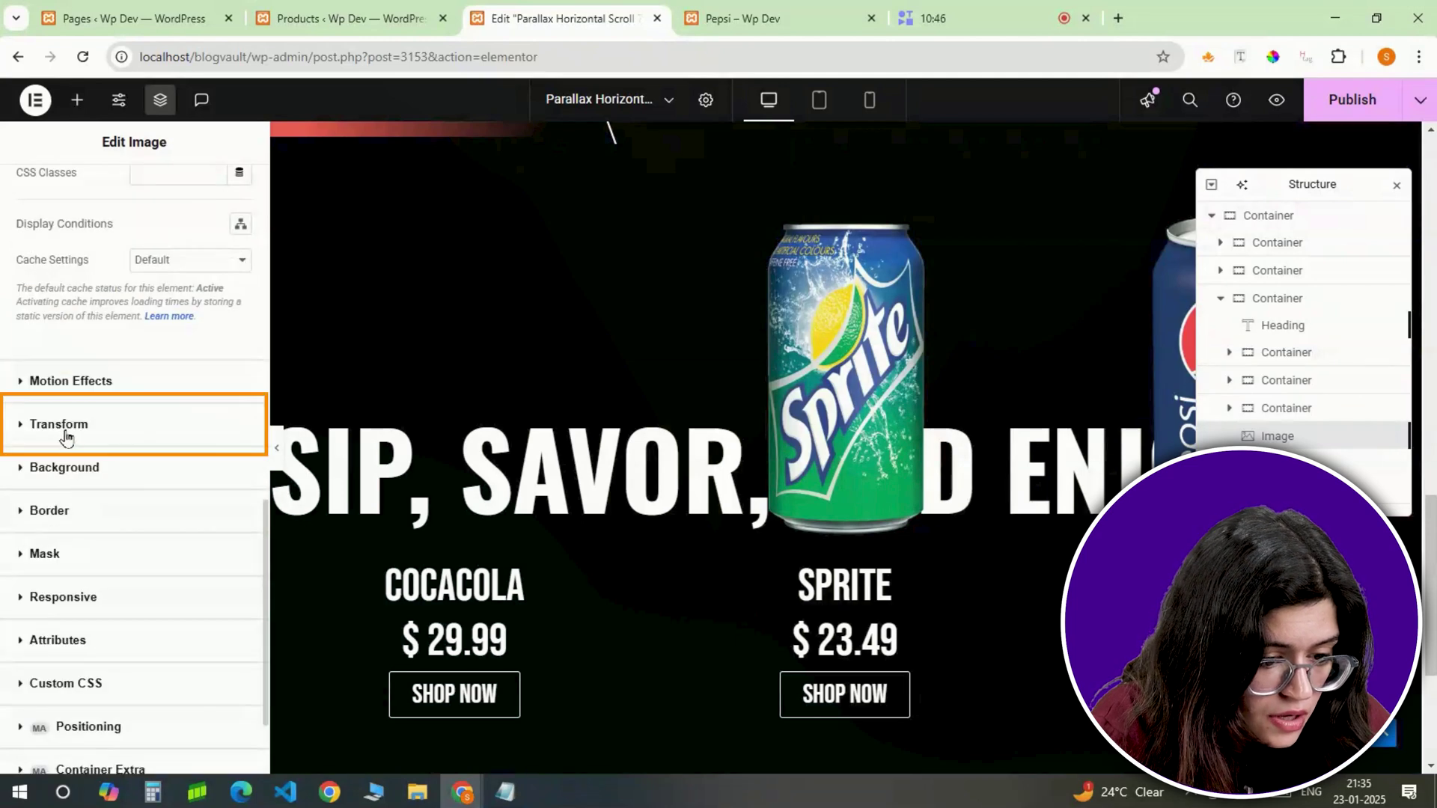
Step: Set the can's hover transform, 7% vertical offset, z-index 2 and CSS class rolling-image
left_click(64, 427)
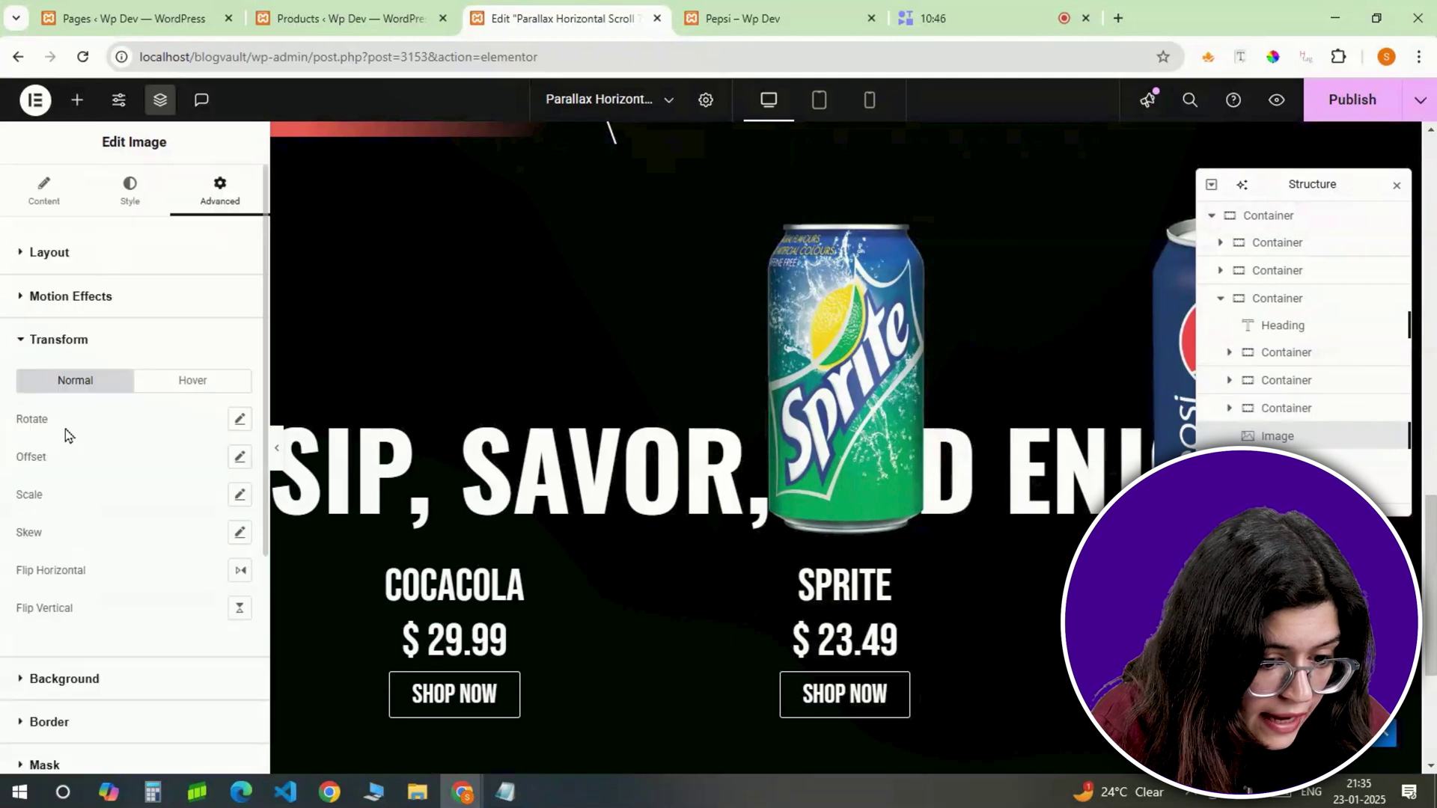
left_click(240, 494)
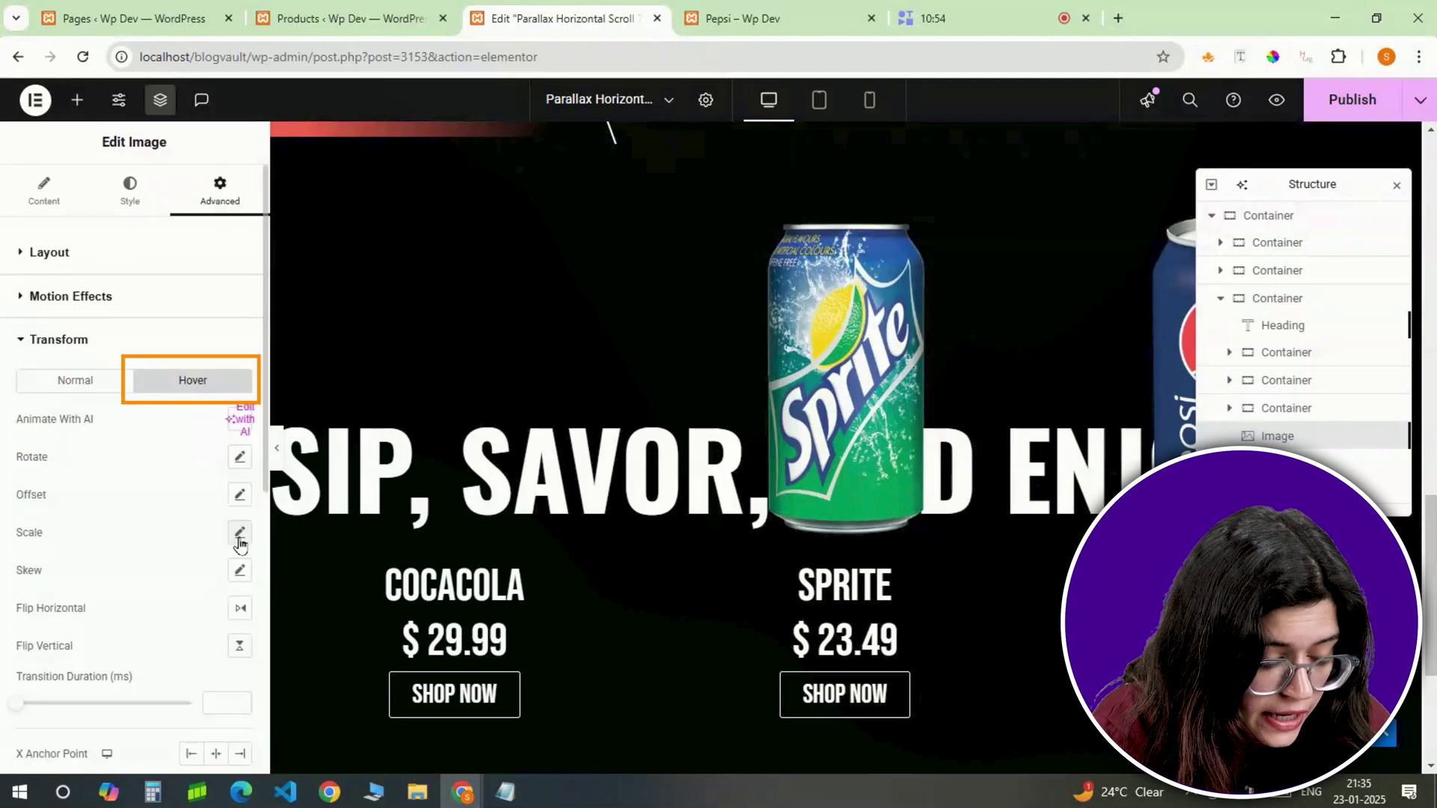
left_click(240, 532)
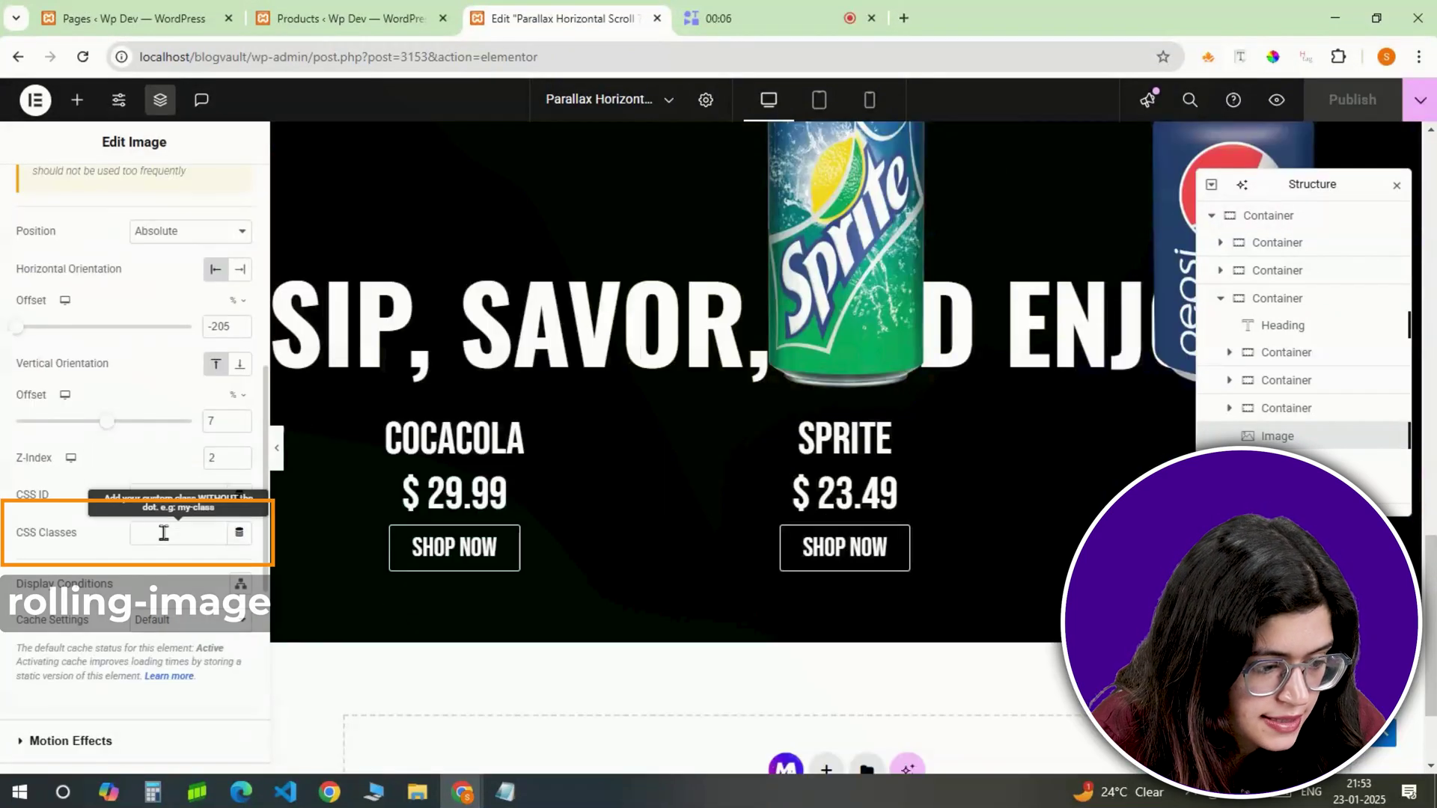
left_click(164, 531)
type("rolling-image")
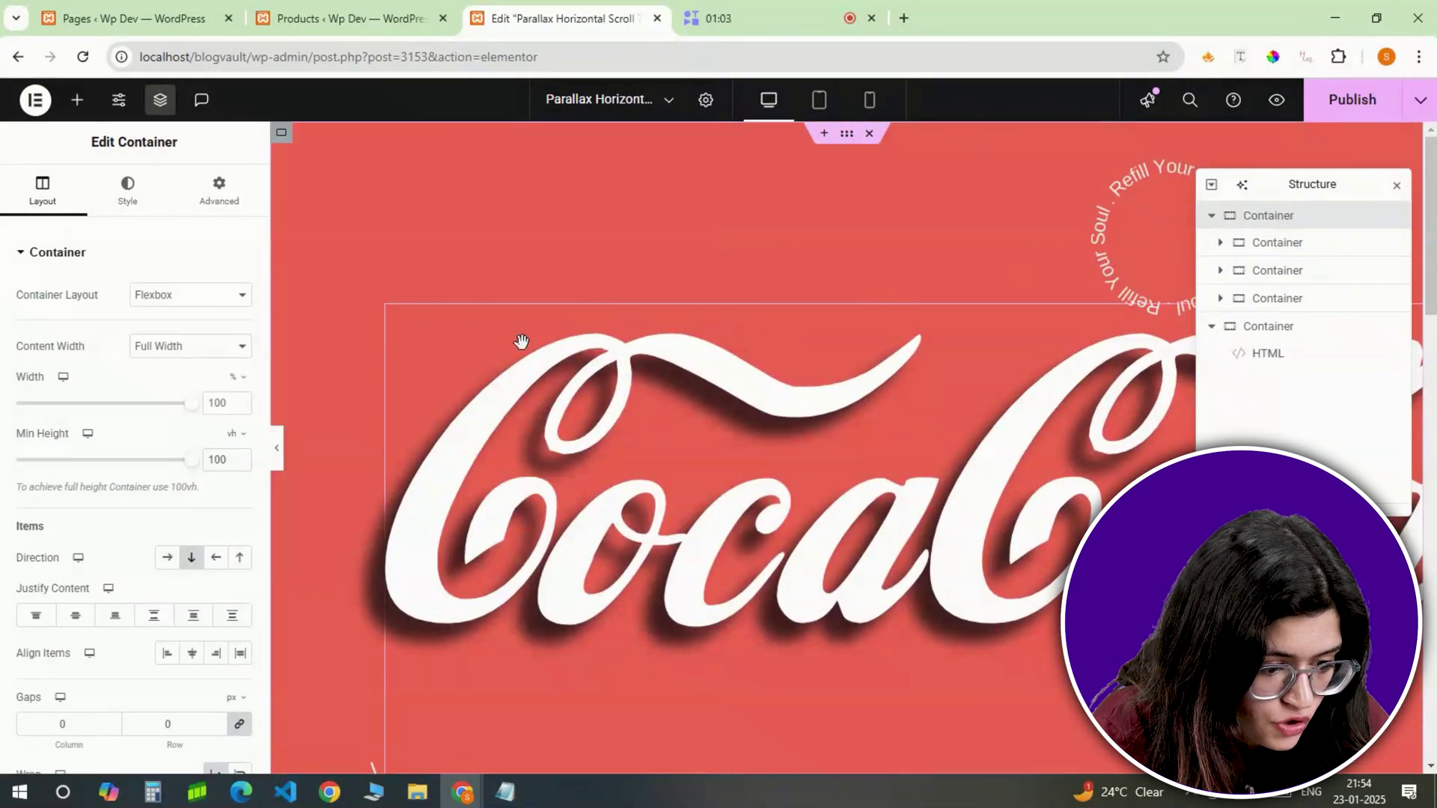
Step: Set the red section's direction to Row and add an HTML widget in a new page-end container
left_click(167, 557)
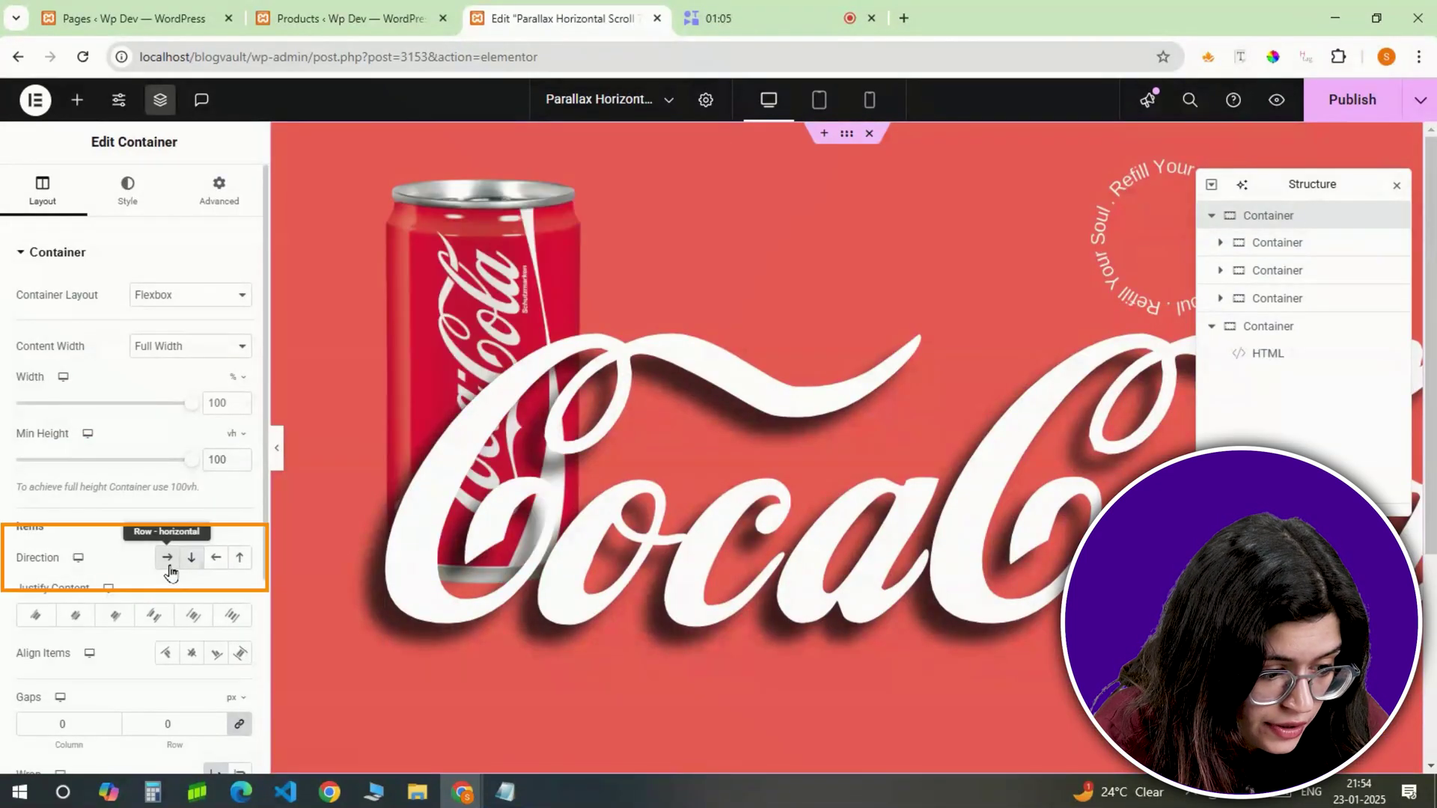
scroll(978, 532, "down", 4)
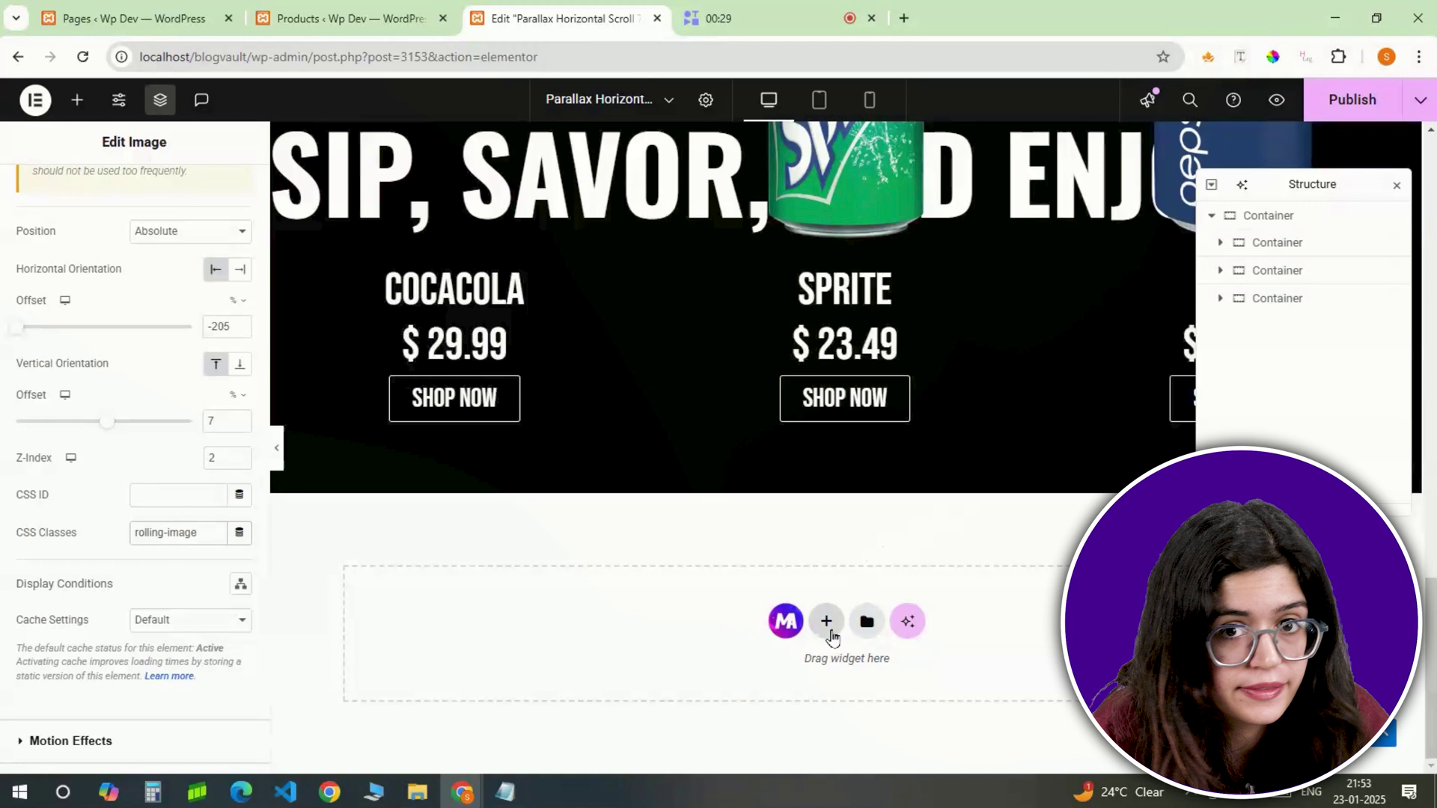
left_click(826, 620)
left_click(749, 676)
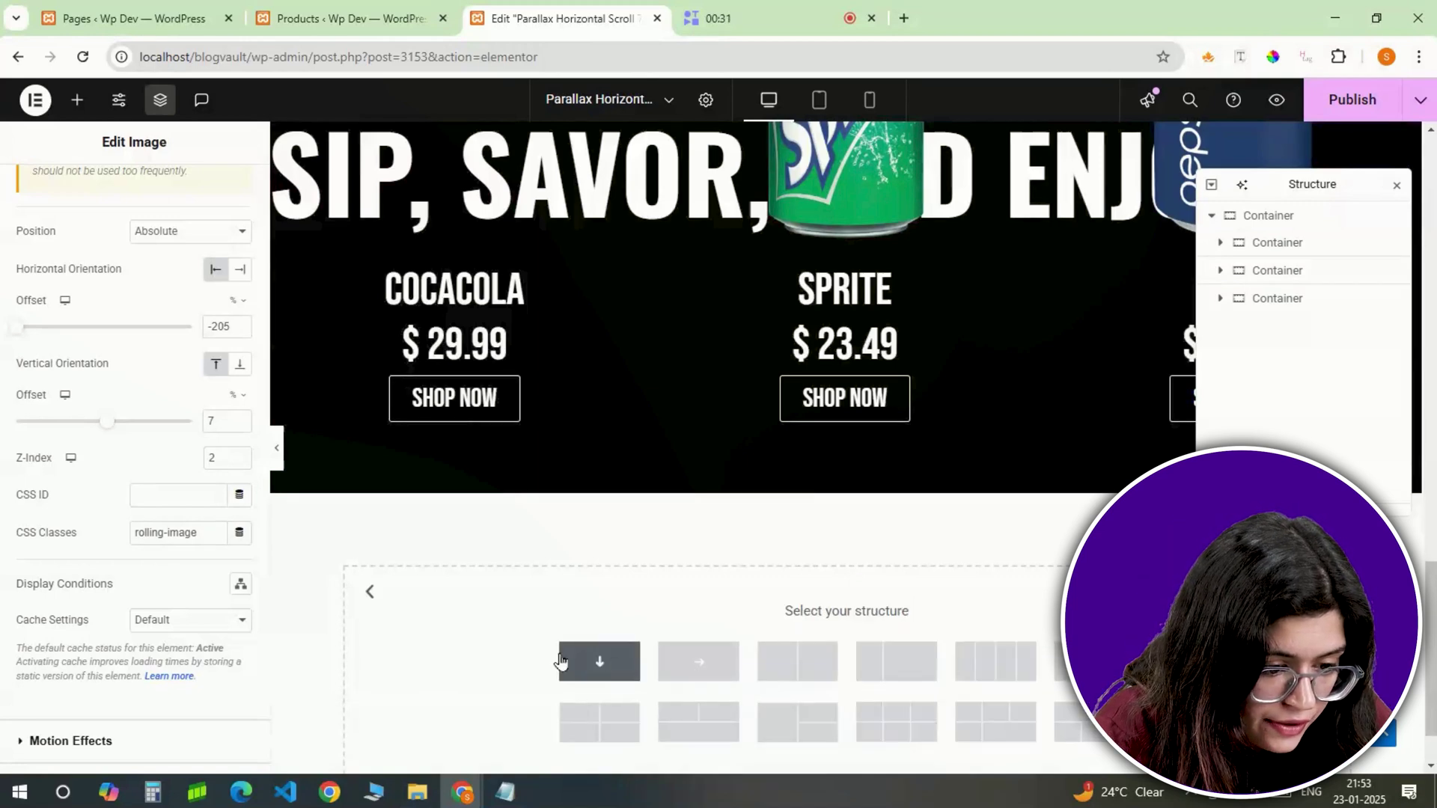
left_click(598, 662)
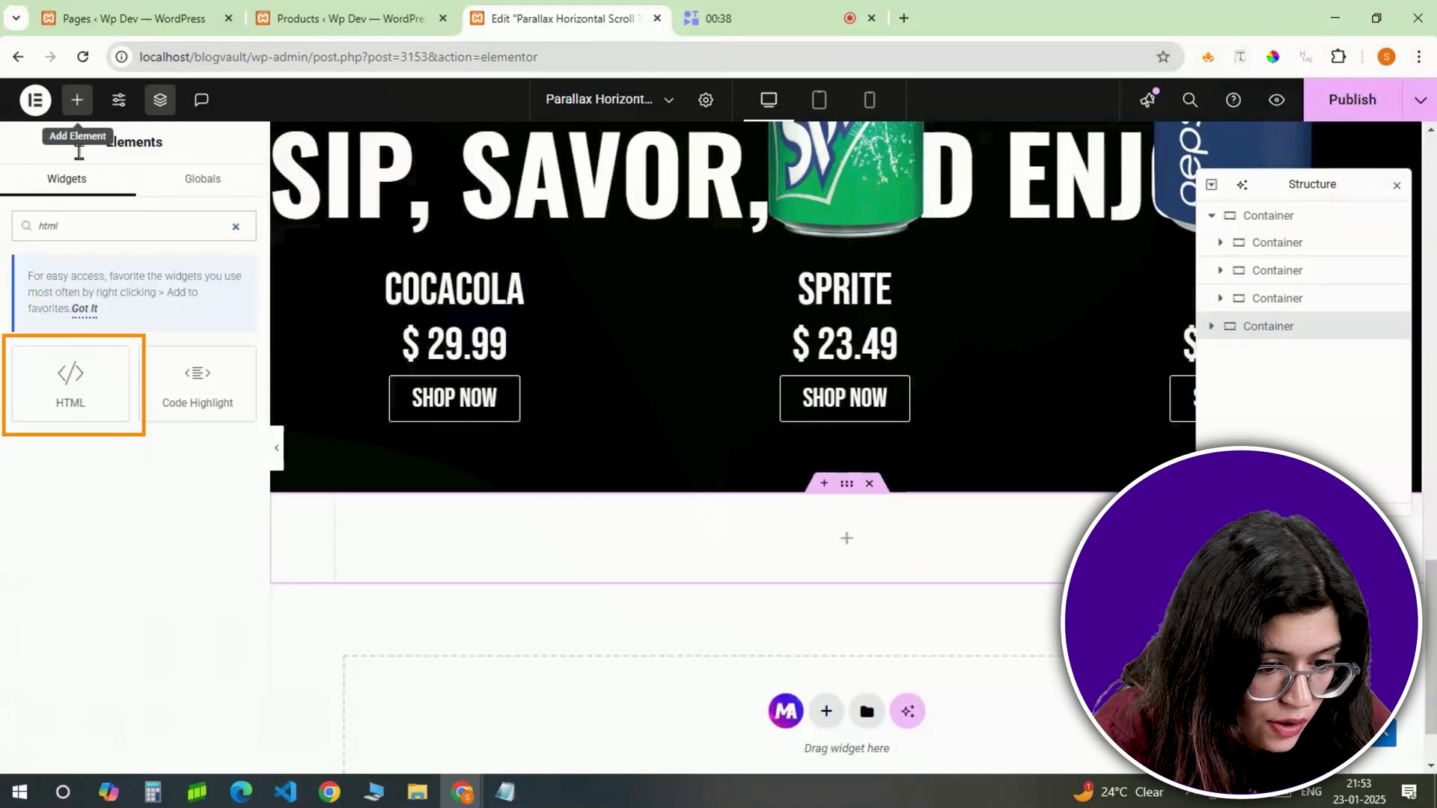
type("l")
left_click(69, 374)
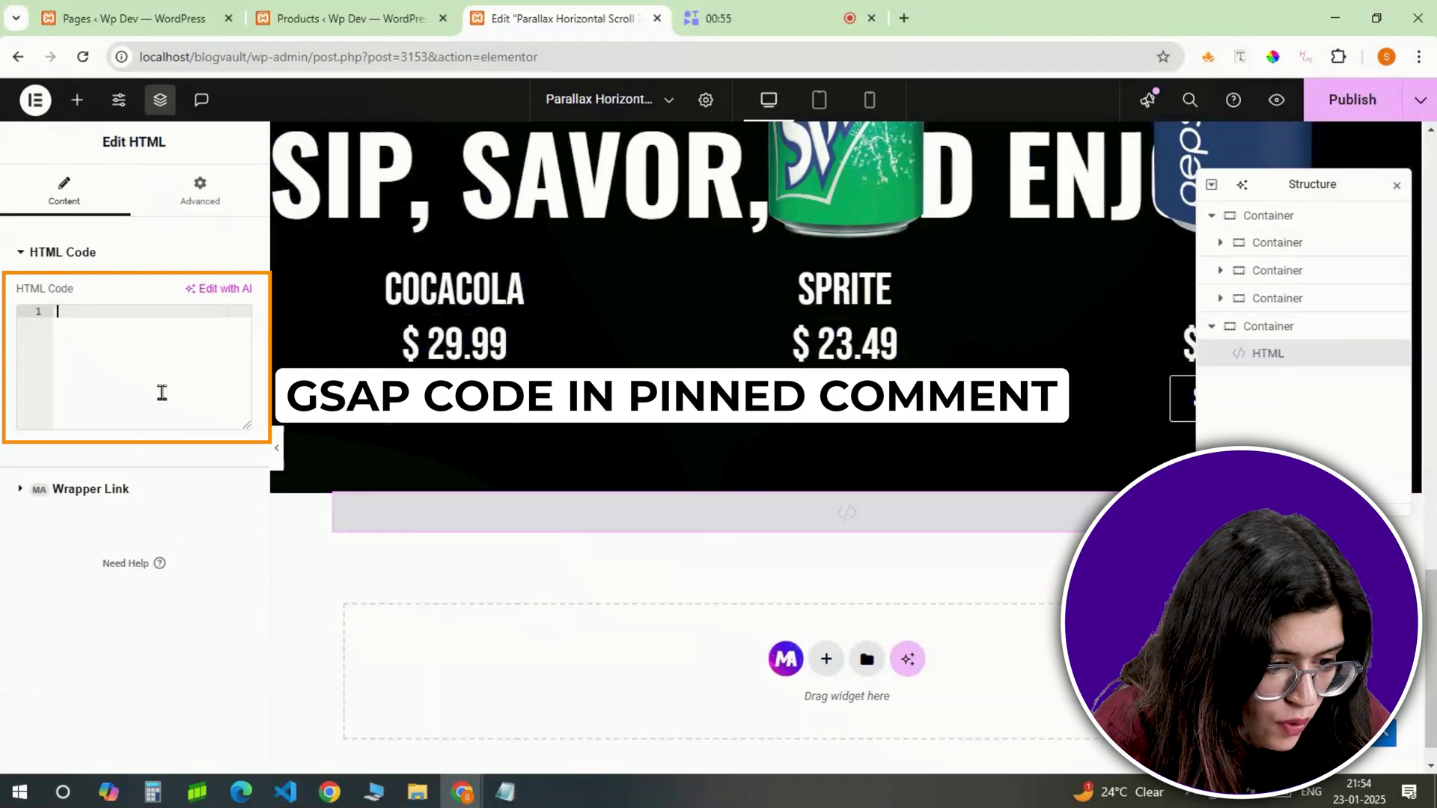
right_click(161, 388)
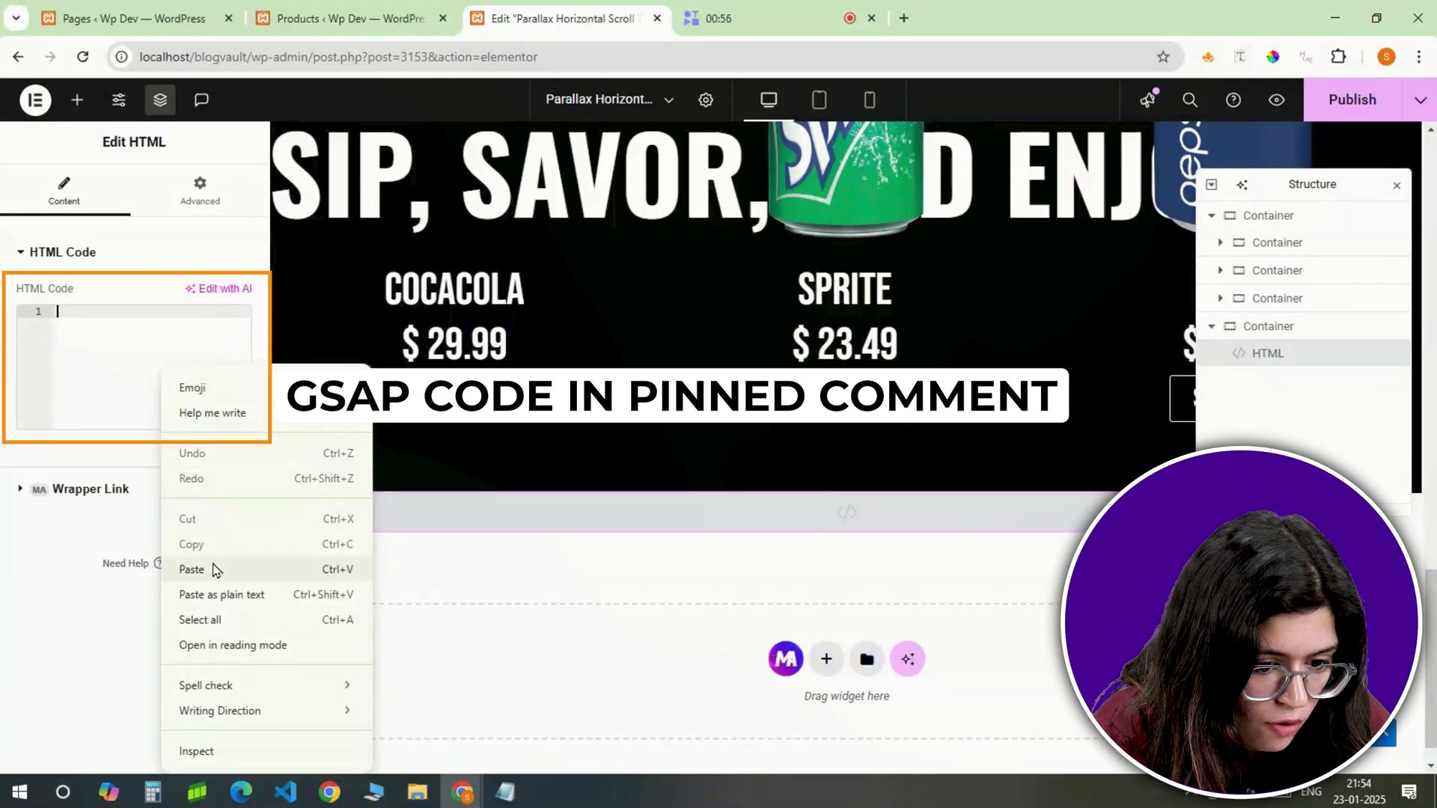
Step: Paste the 114-line GSAP scroll script into the HTML widget and check rotation: 720 on line 105
left_click(192, 570)
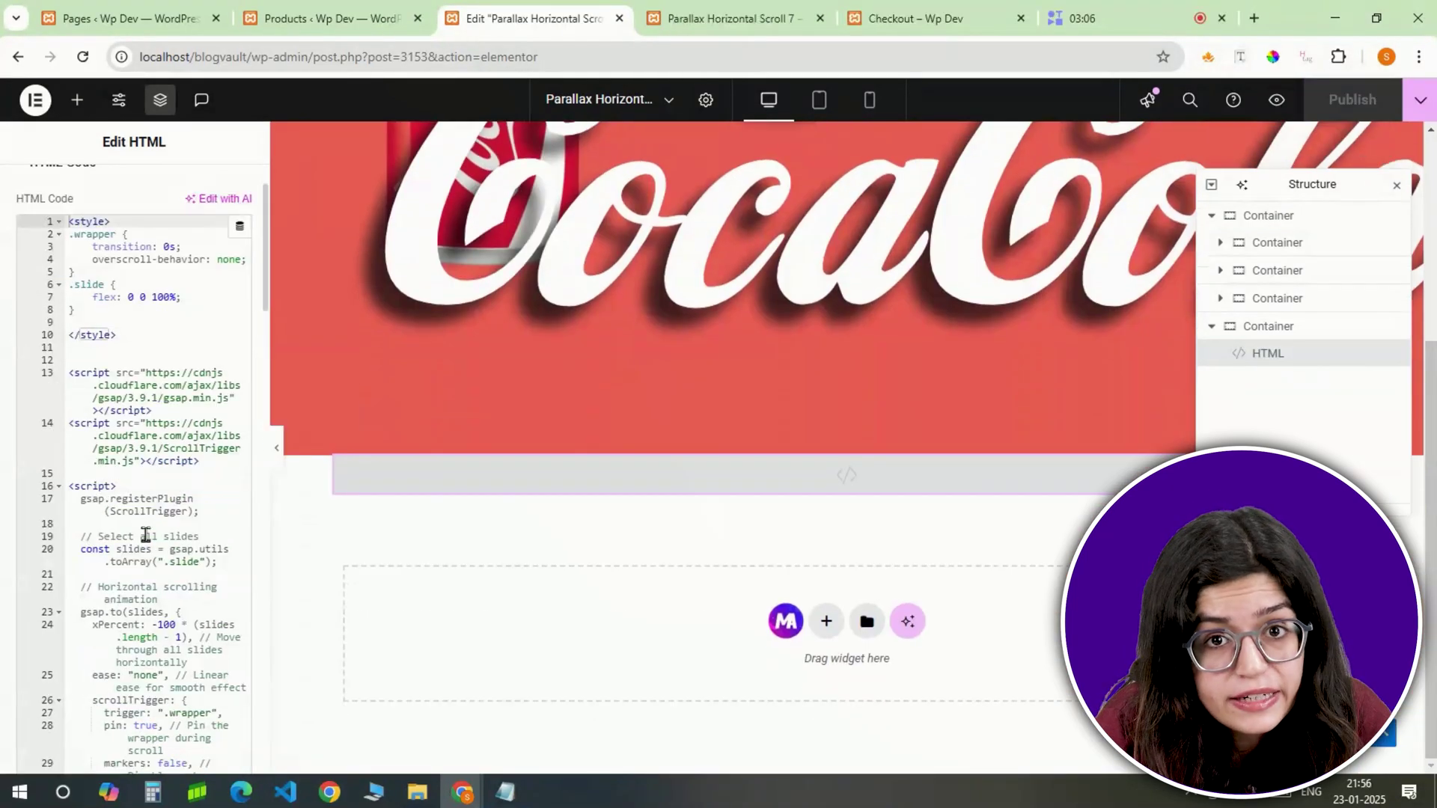
scroll(146, 534, "down", 15)
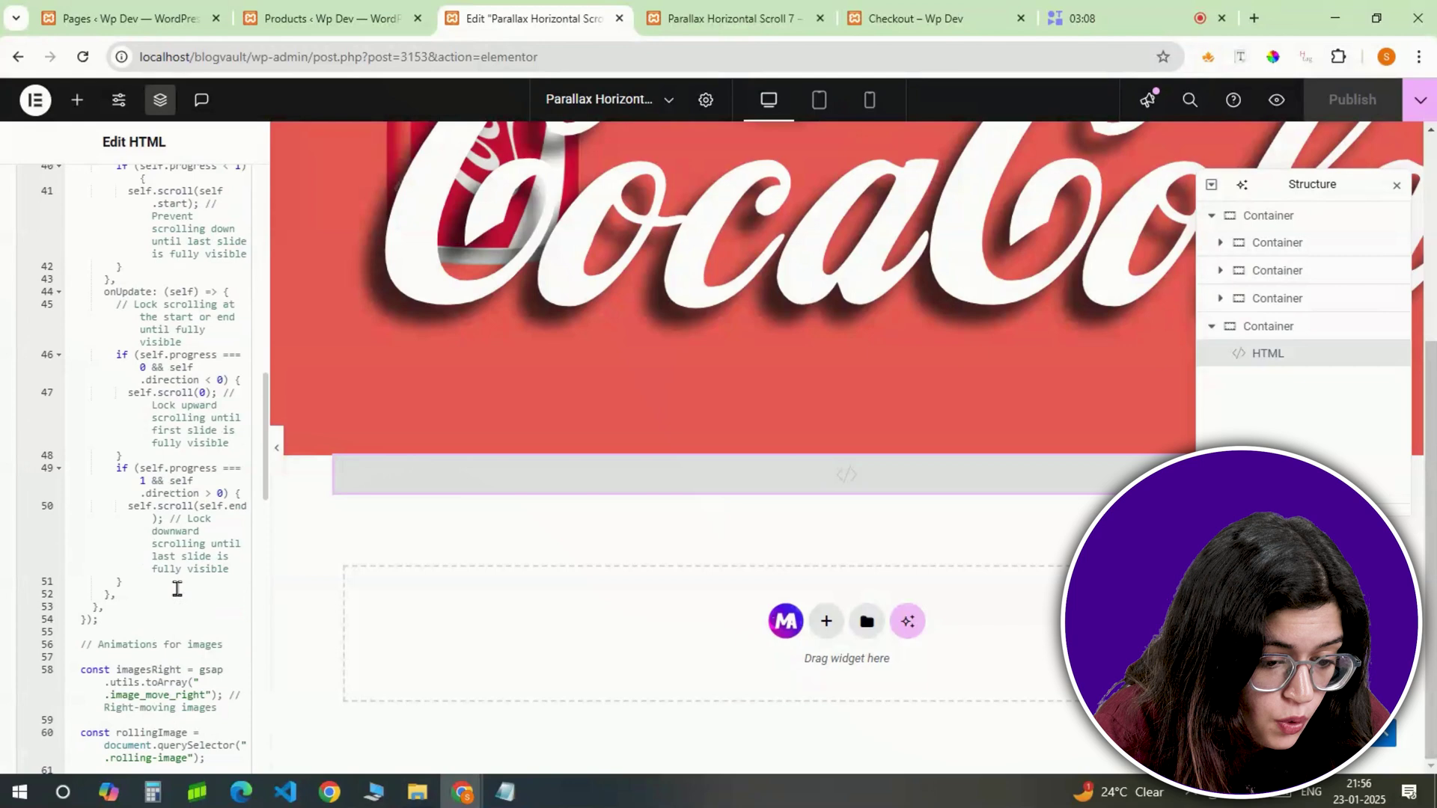
scroll(177, 589, "down", 5)
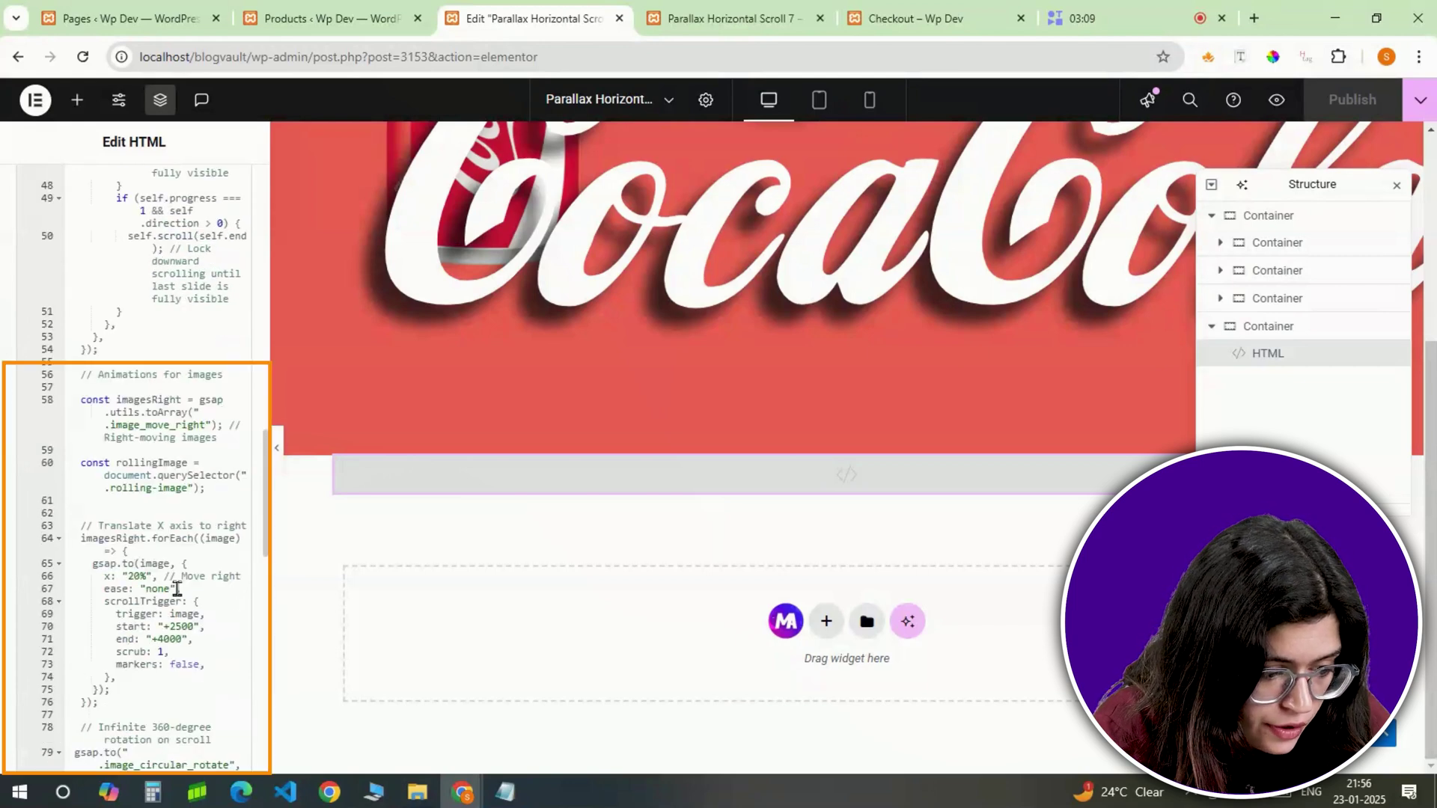
scroll(177, 589, "down", 10)
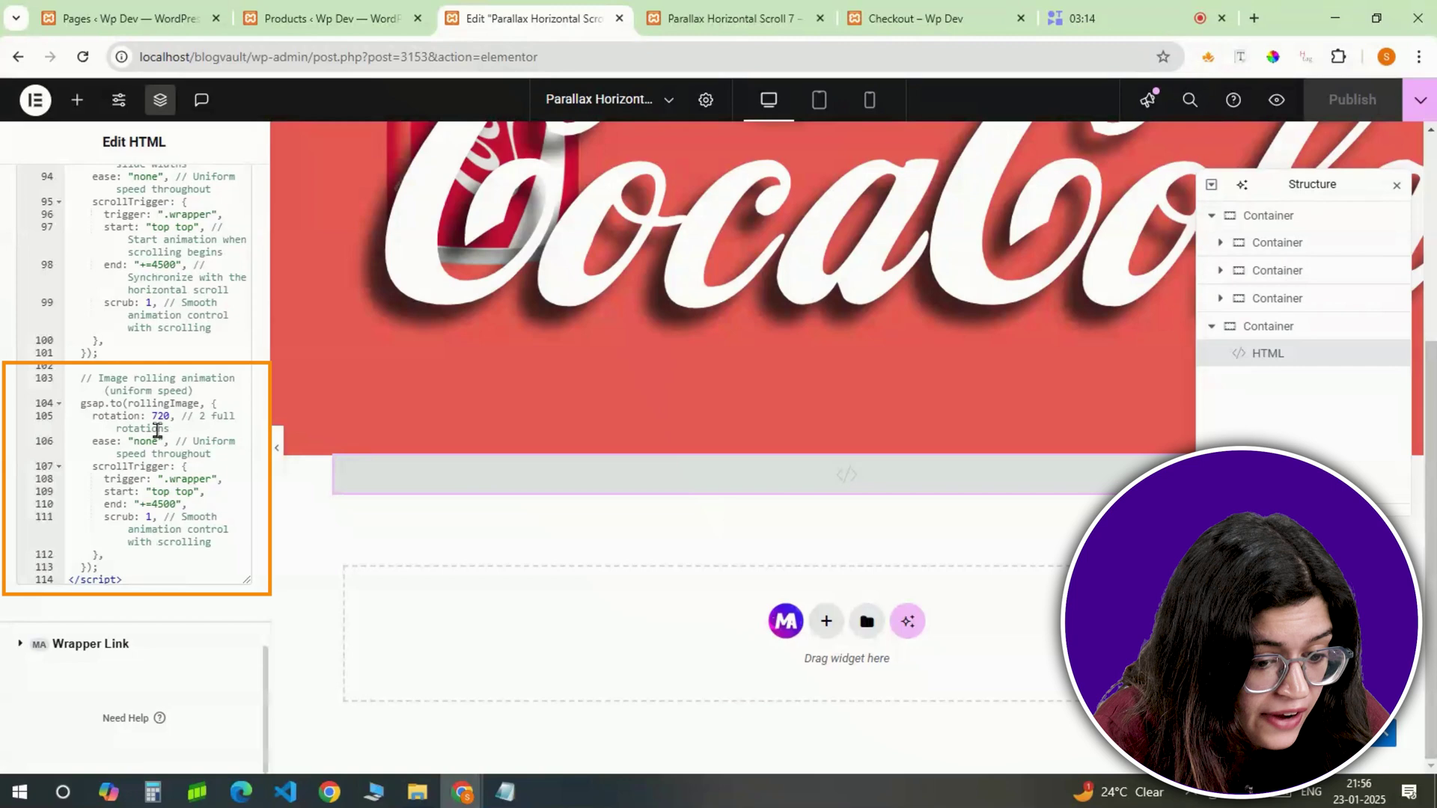
left_click(158, 416)
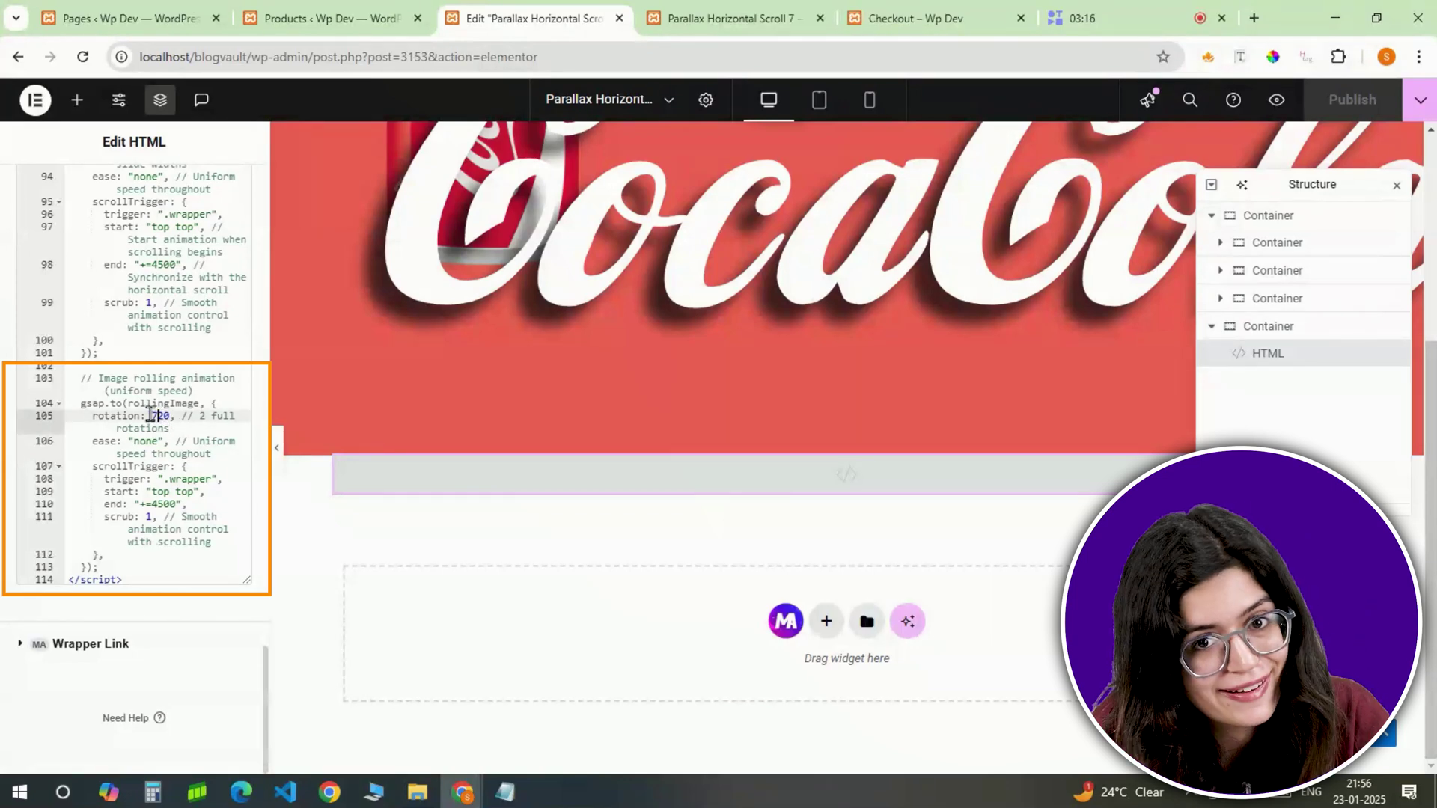
scroll(190, 507, "up", 1)
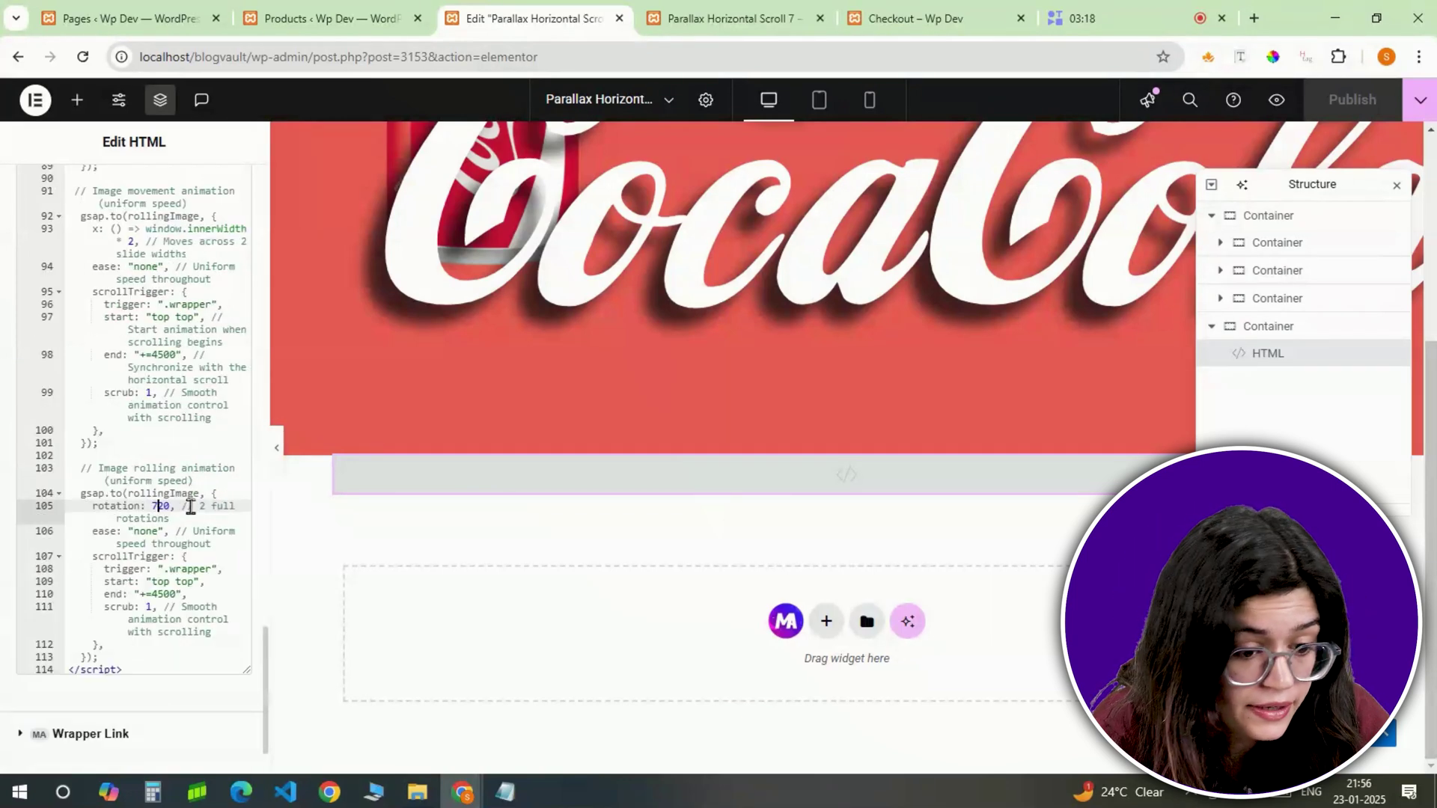
scroll(190, 507, "up", 2)
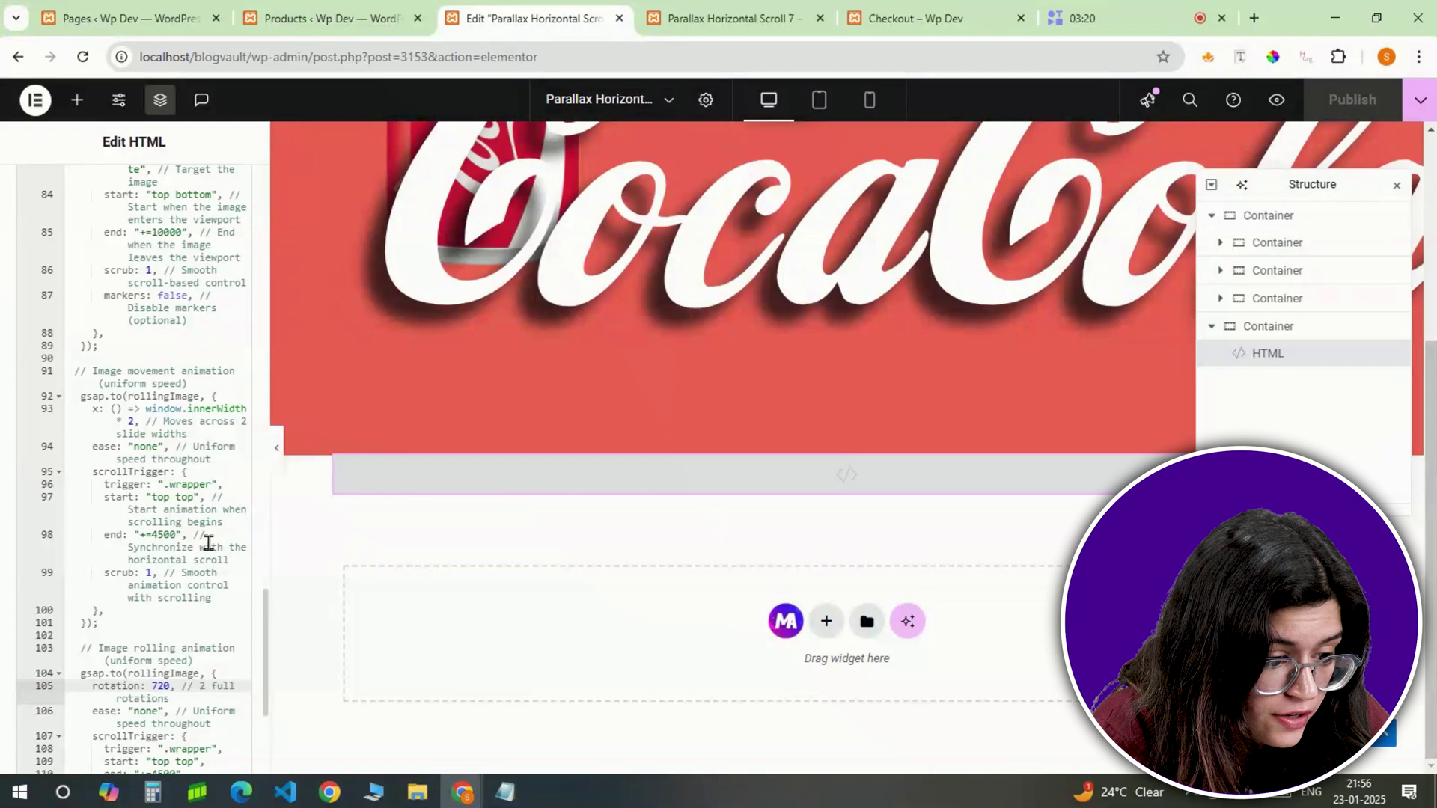
scroll(208, 542, "up", 5)
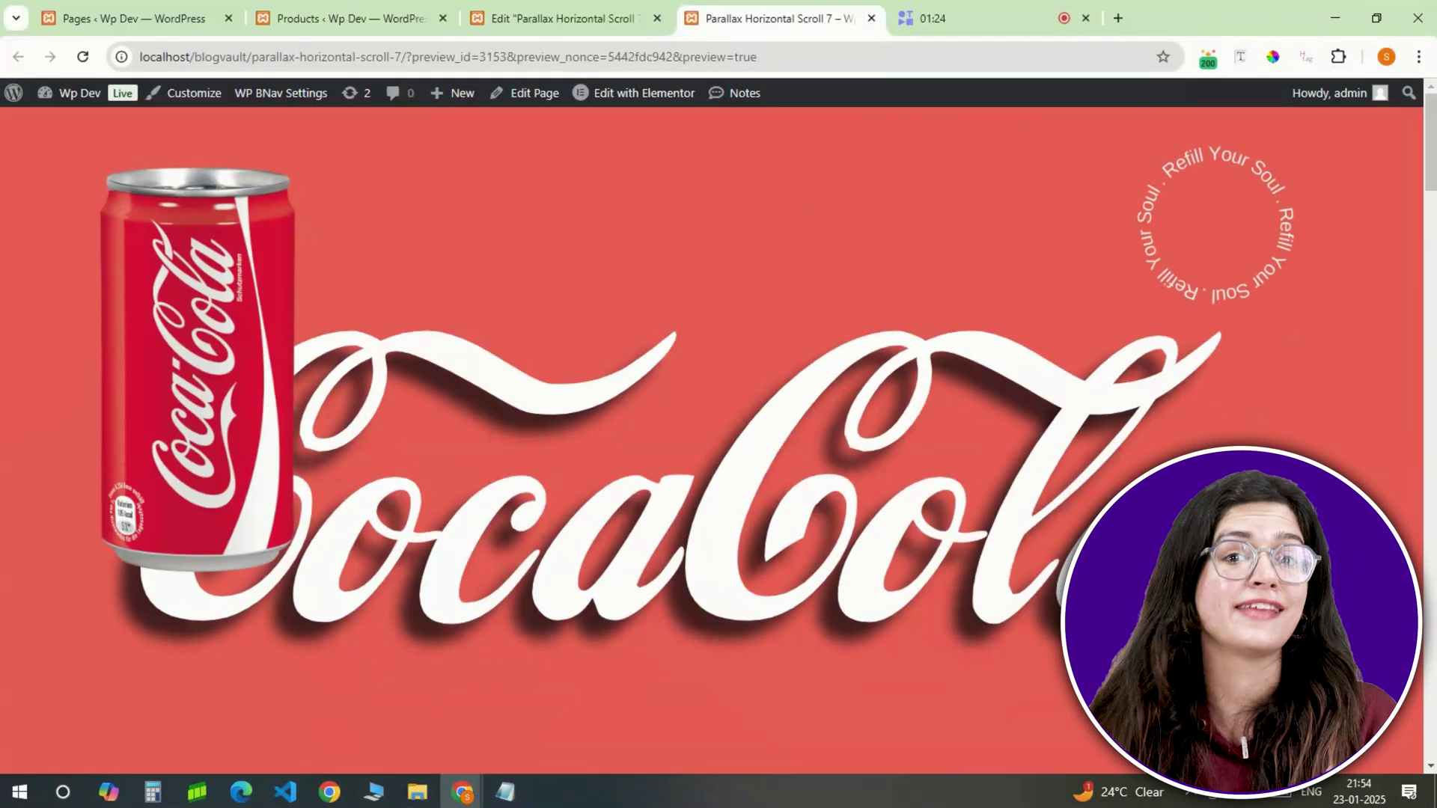
Step: Scroll the preview past the red and black slides to the Coke, Sprite and Pepsi product cards
scroll(718, 434, "down", 10)
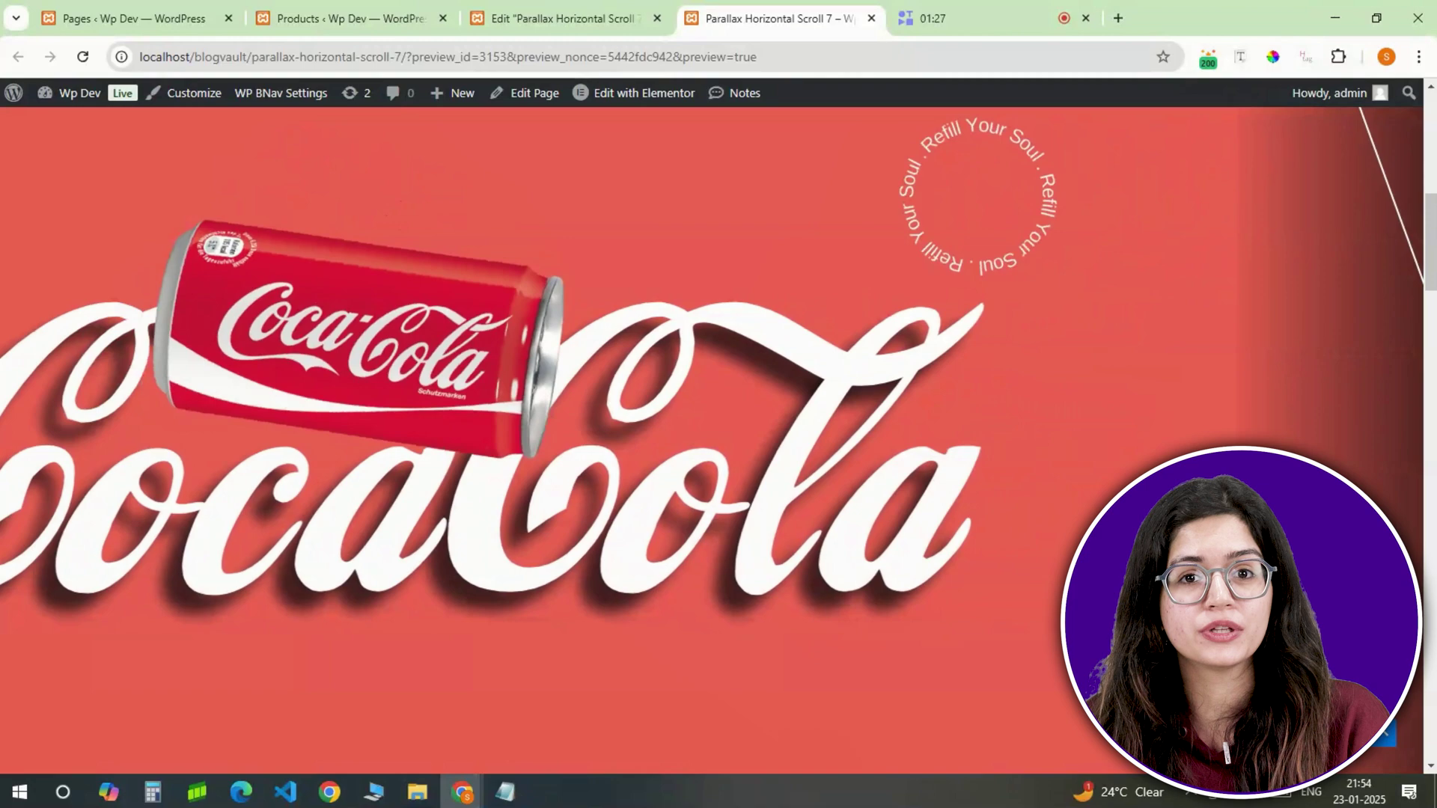
scroll(718, 434, "down", 10)
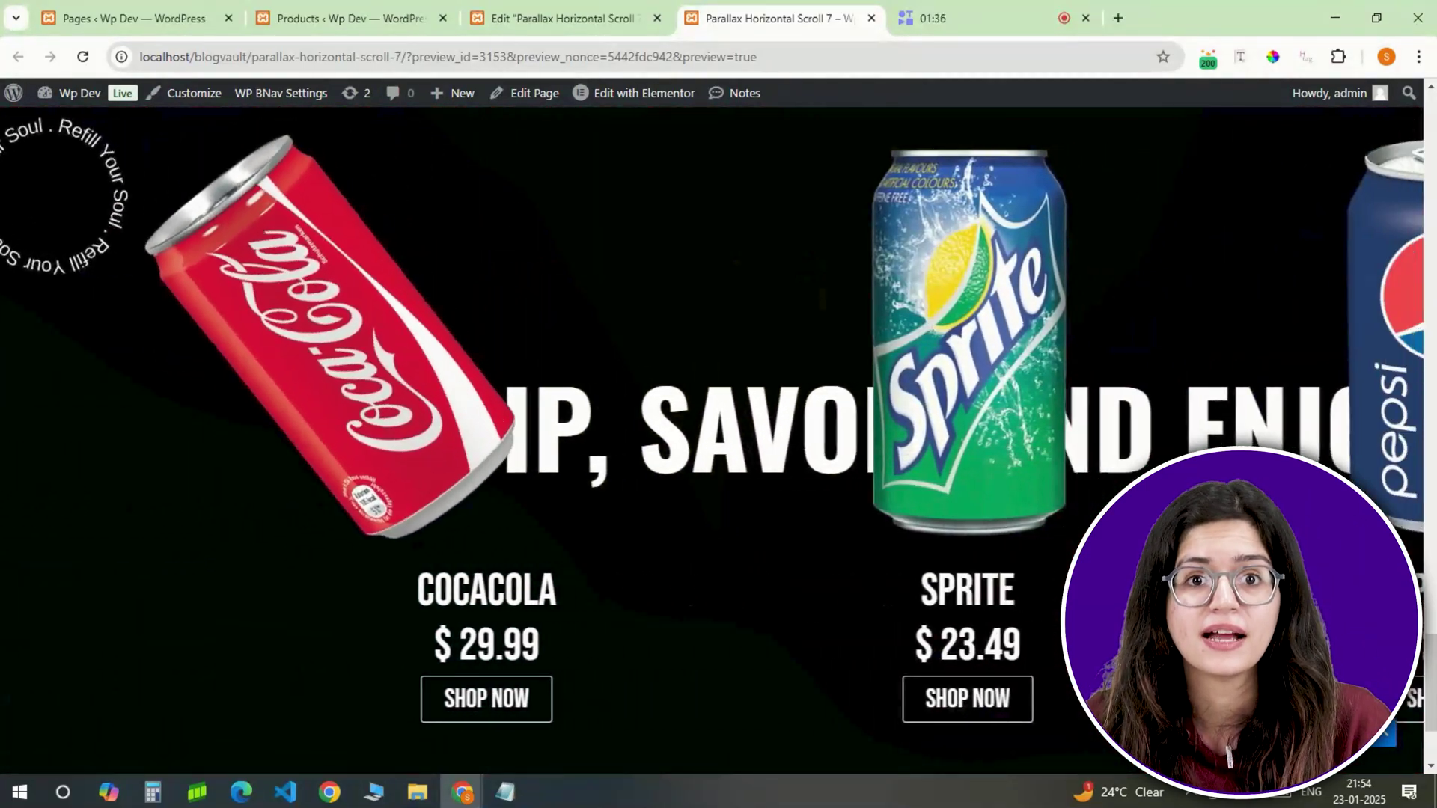
scroll(247, 715, "down", 5)
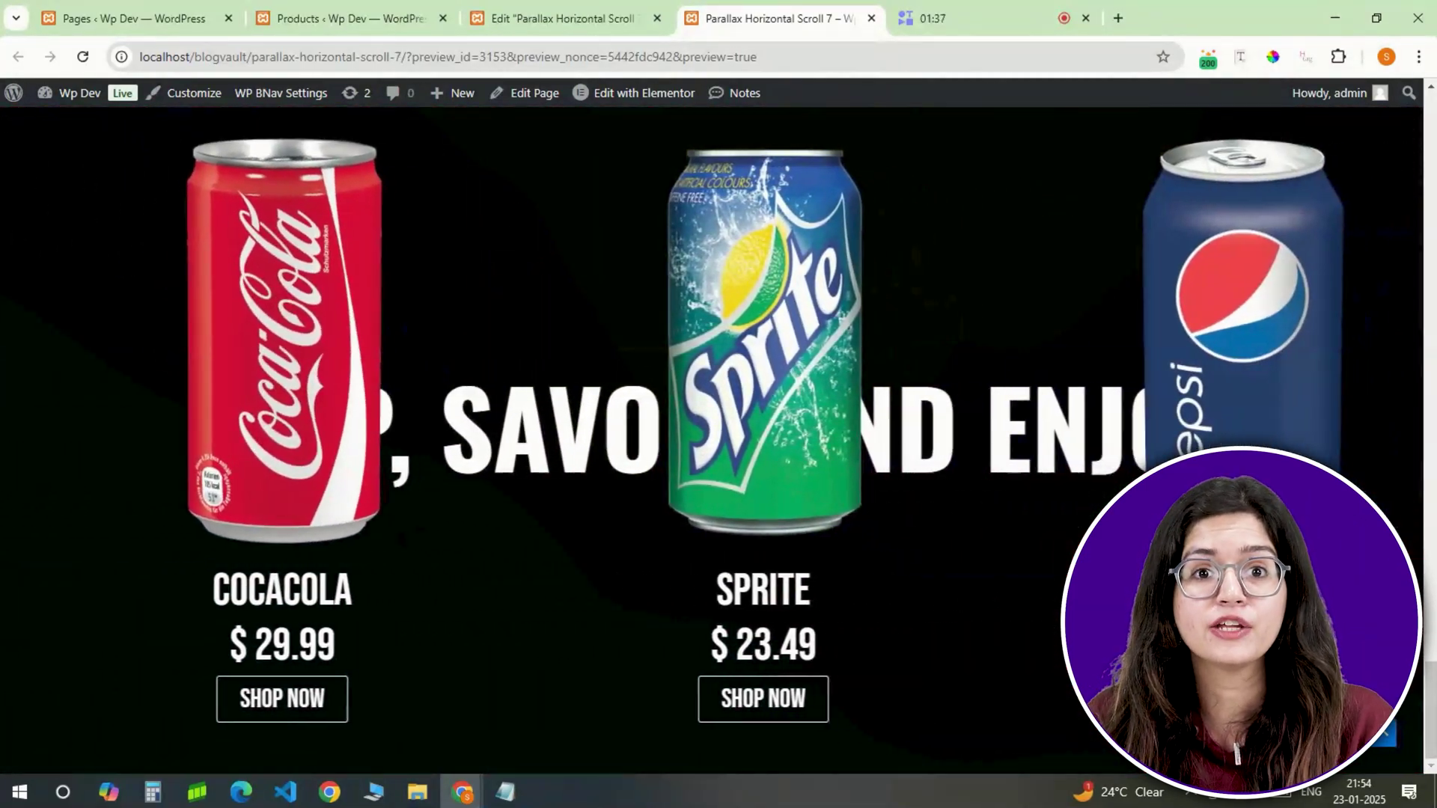
left_click(247, 715)
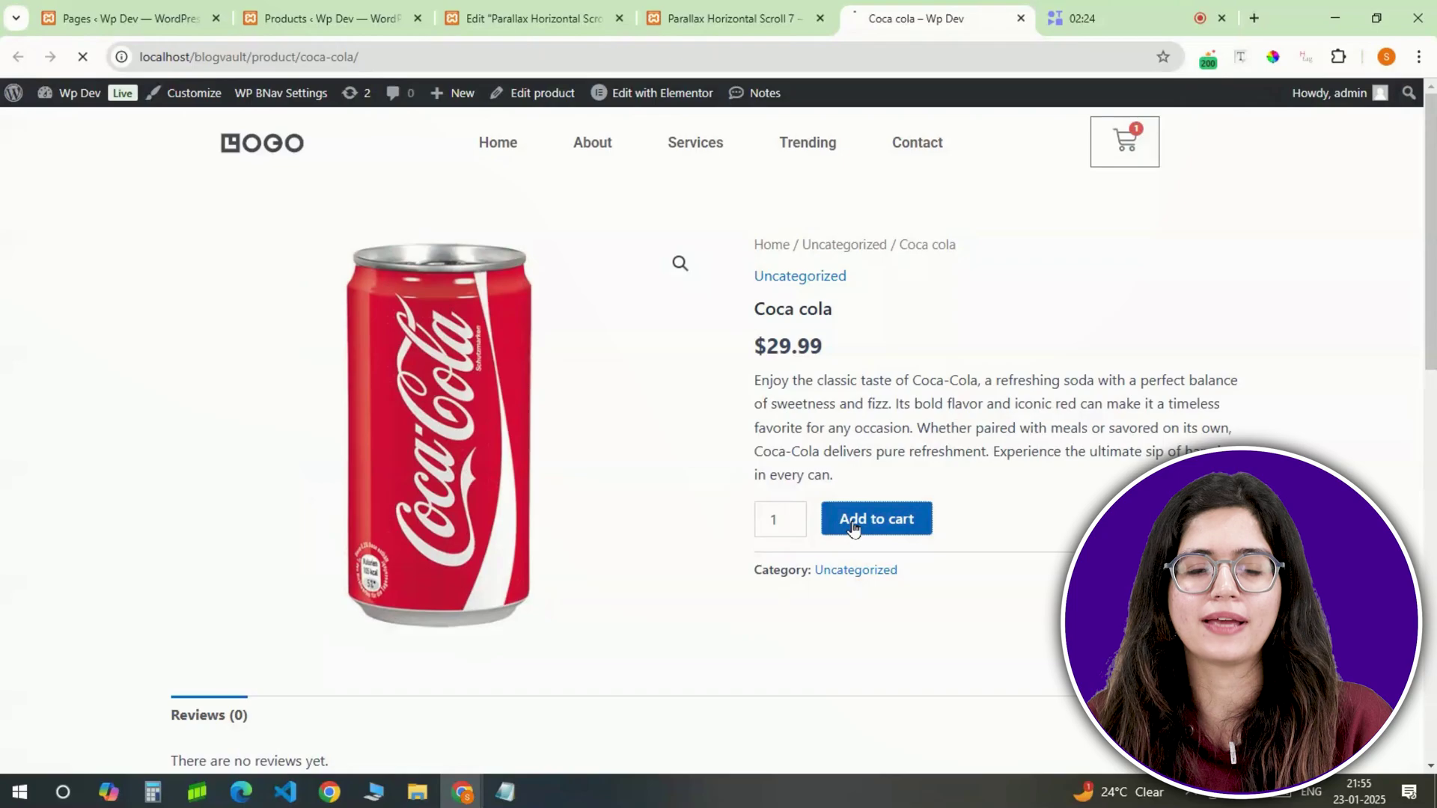